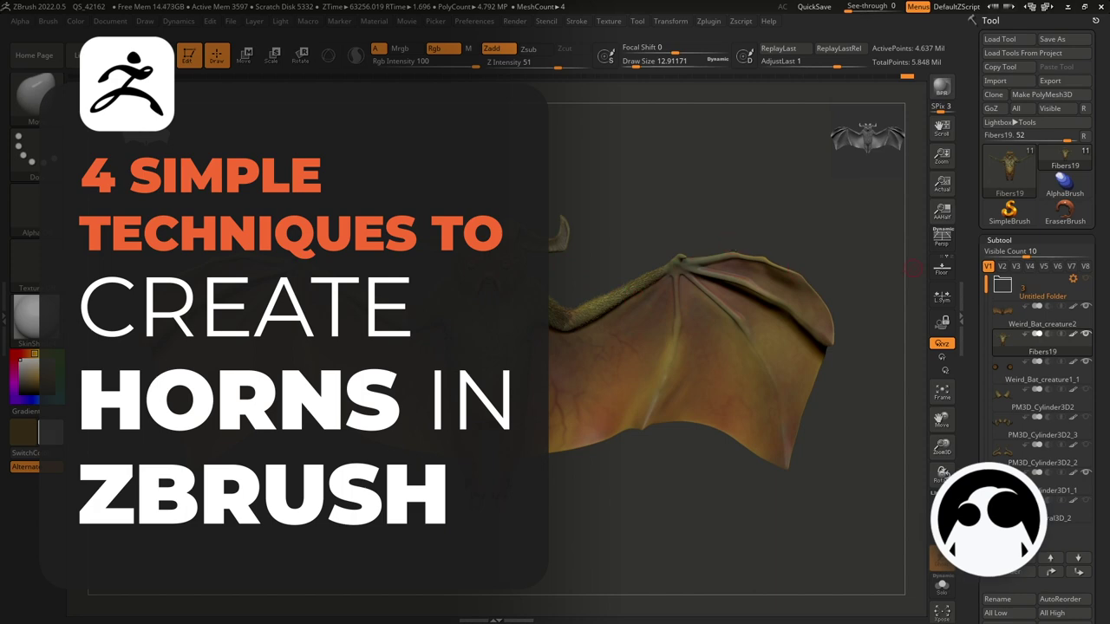
Step: Annotate the canvas with the list 1-Array, 2-Curve, 3-Deformers, 4-Primitives and hide the annotation toolbar
click(1032, 170)
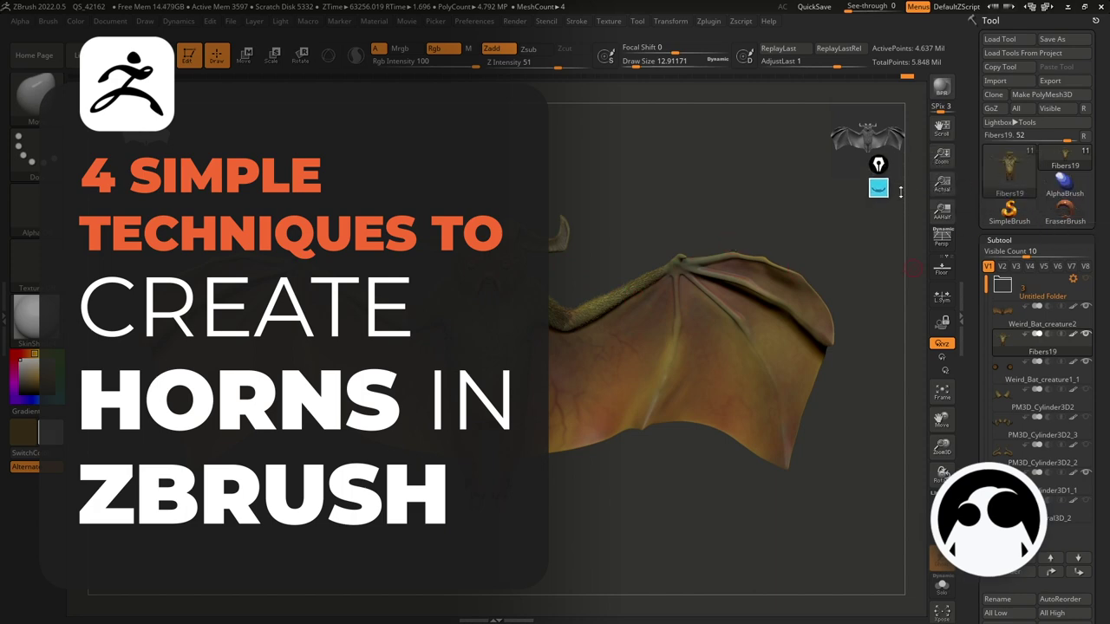
click(879, 188)
click(883, 375)
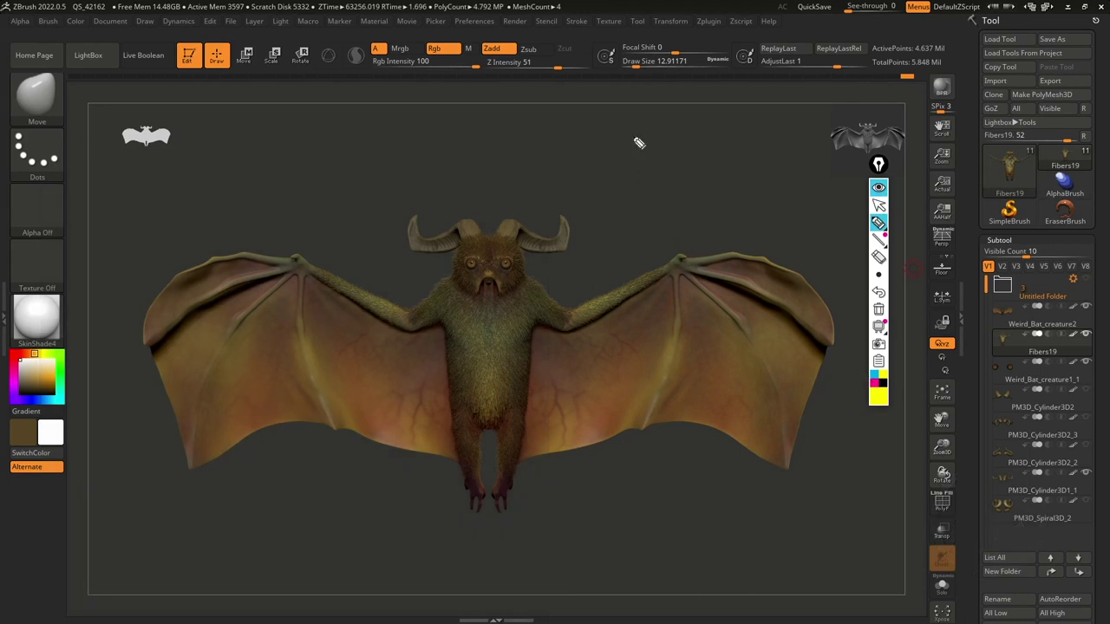
mouse_move(607, 126)
mouse_down()
mouse_move(613, 141)
mouse_move(639, 128)
mouse_move(664, 139)
mouse_move(711, 134)
mouse_move(725, 152)
mouse_up()
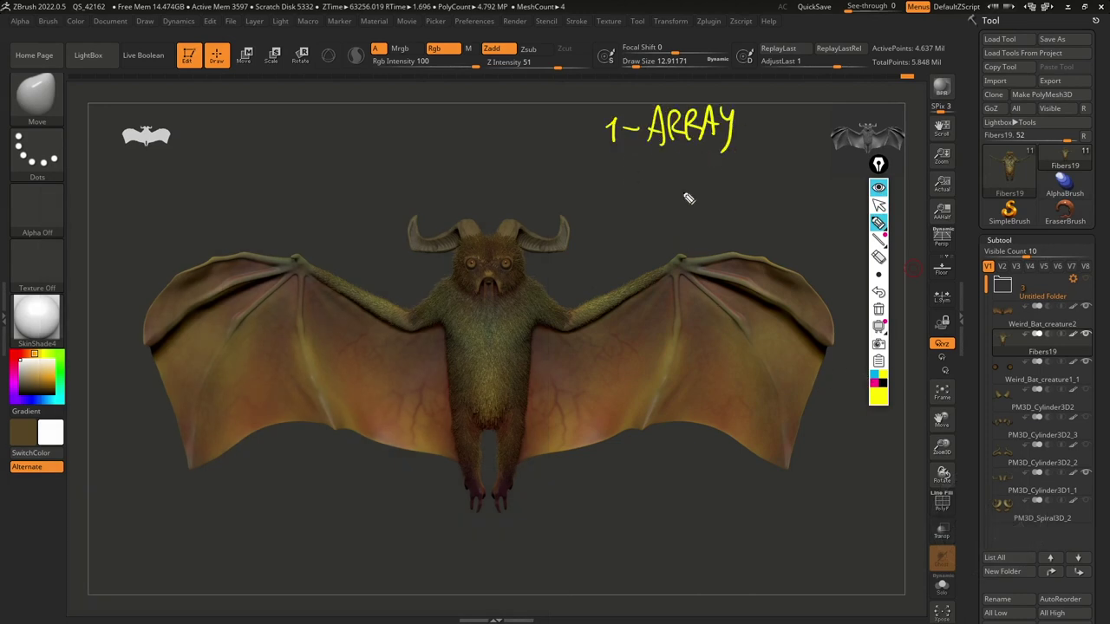
drag(600, 163, 617, 185)
mouse_move(622, 176)
mouse_down()
mouse_move(715, 170)
mouse_move(730, 180)
mouse_up()
mouse_move(600, 206)
mouse_down()
mouse_move(607, 227)
mouse_move(640, 213)
mouse_move(654, 224)
mouse_move(753, 216)
mouse_move(756, 204)
mouse_up()
drag(766, 201, 759, 213)
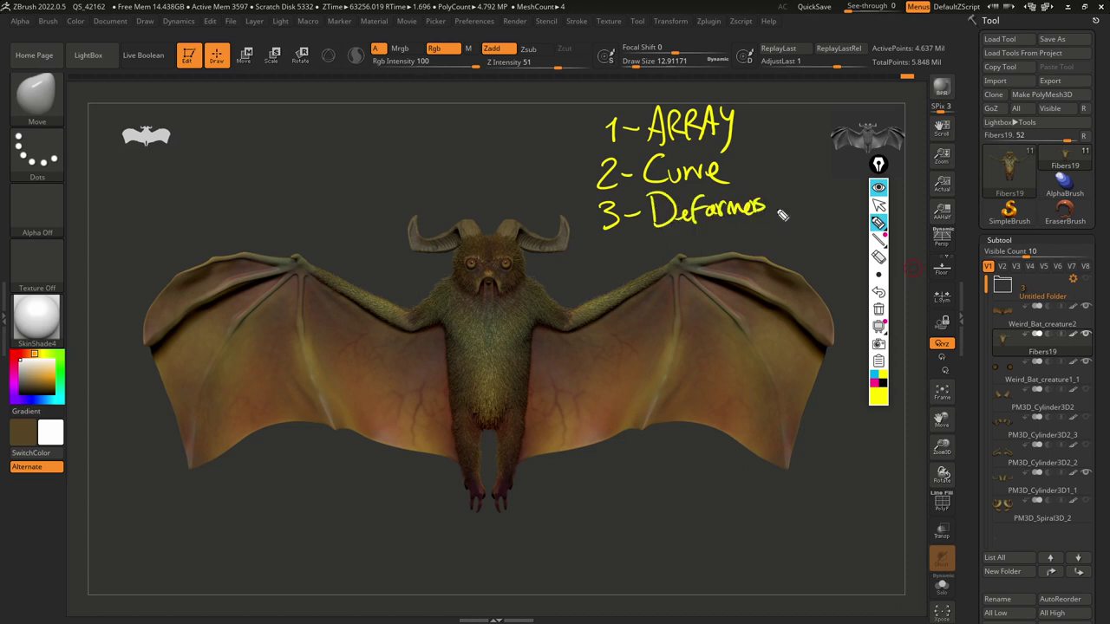
drag(612, 239, 621, 276)
drag(636, 258, 663, 271)
mouse_move(663, 235)
mouse_down()
mouse_move(668, 255)
mouse_move(702, 258)
mouse_move(742, 236)
mouse_move(760, 250)
mouse_up()
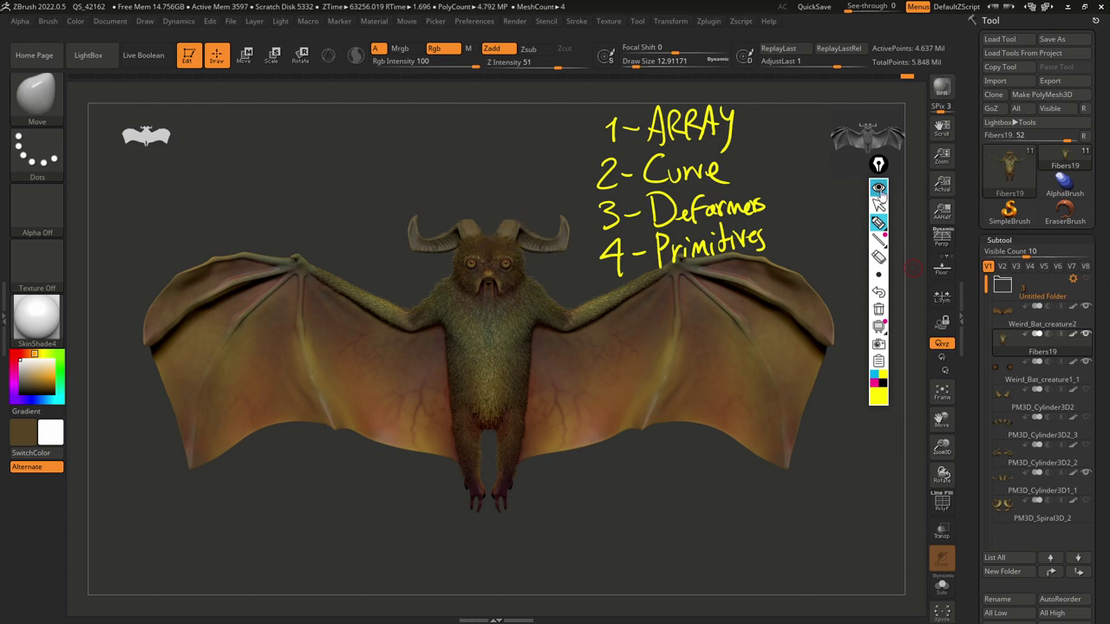
click(878, 189)
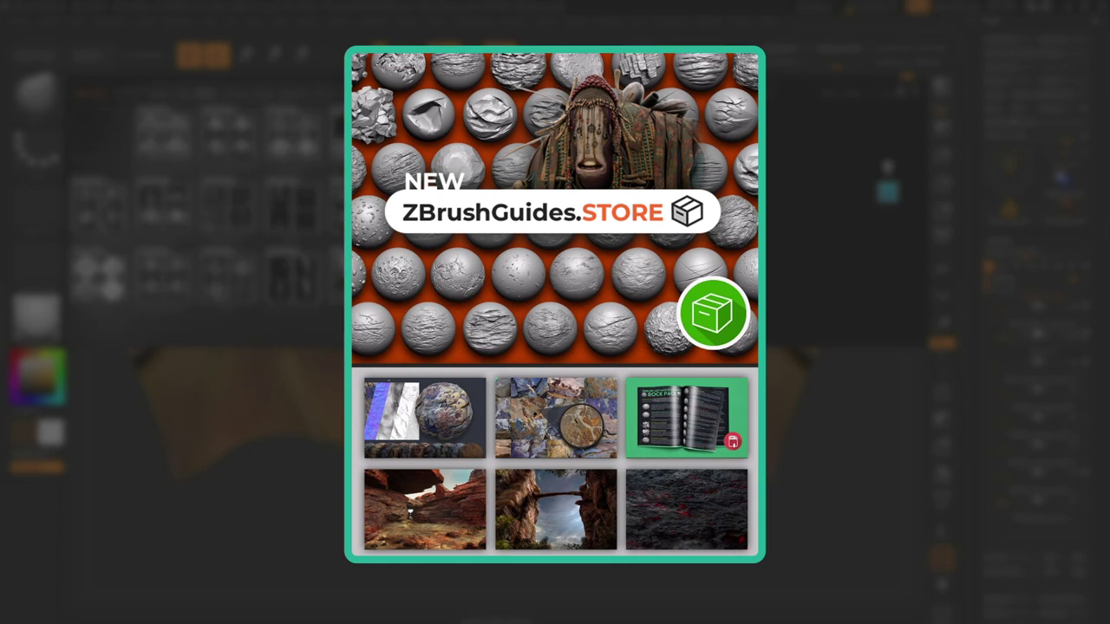
Step: View the brushes in the Rocks folder of LightBox and close the browser
double_click(362, 220)
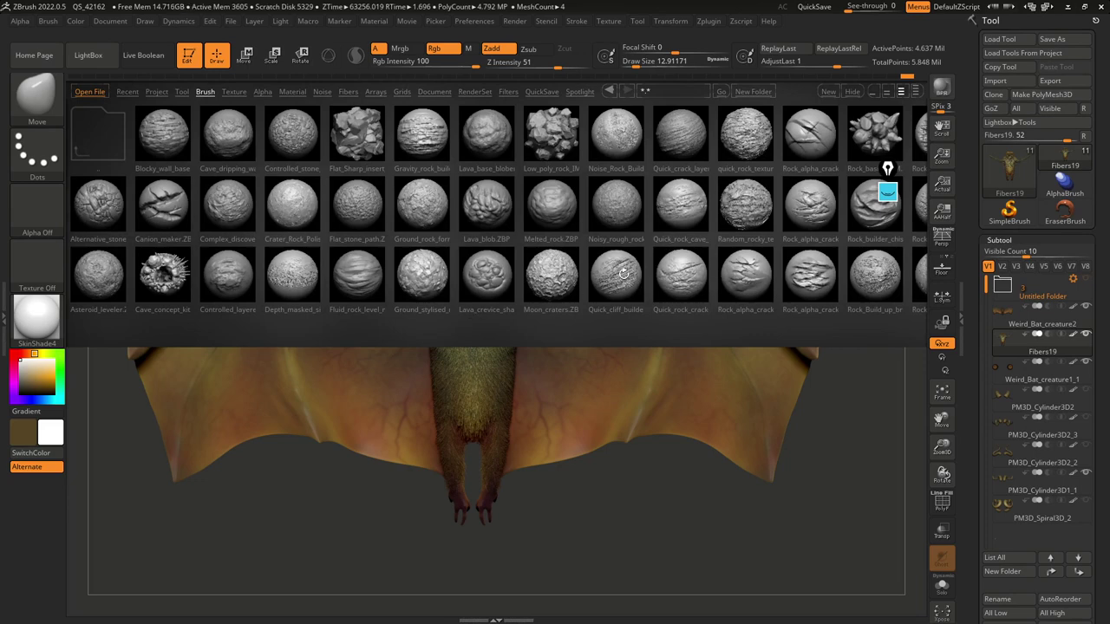
key(comma)
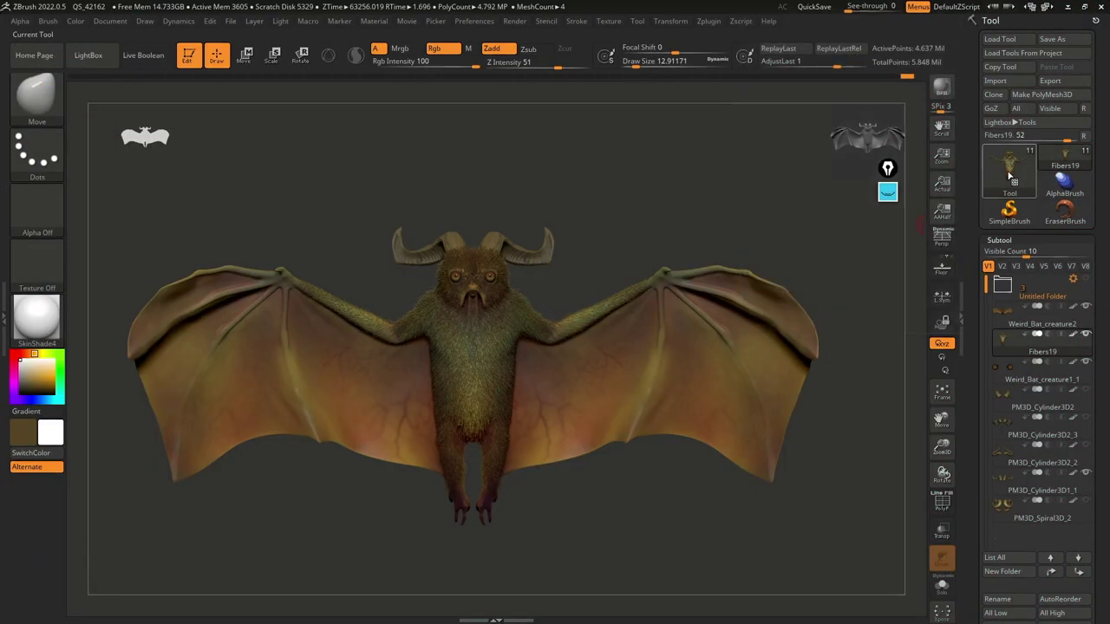
Step: Start a new Cylinder3D converted to a PolyMesh3D and assign it BasicMaterial
click(1010, 174)
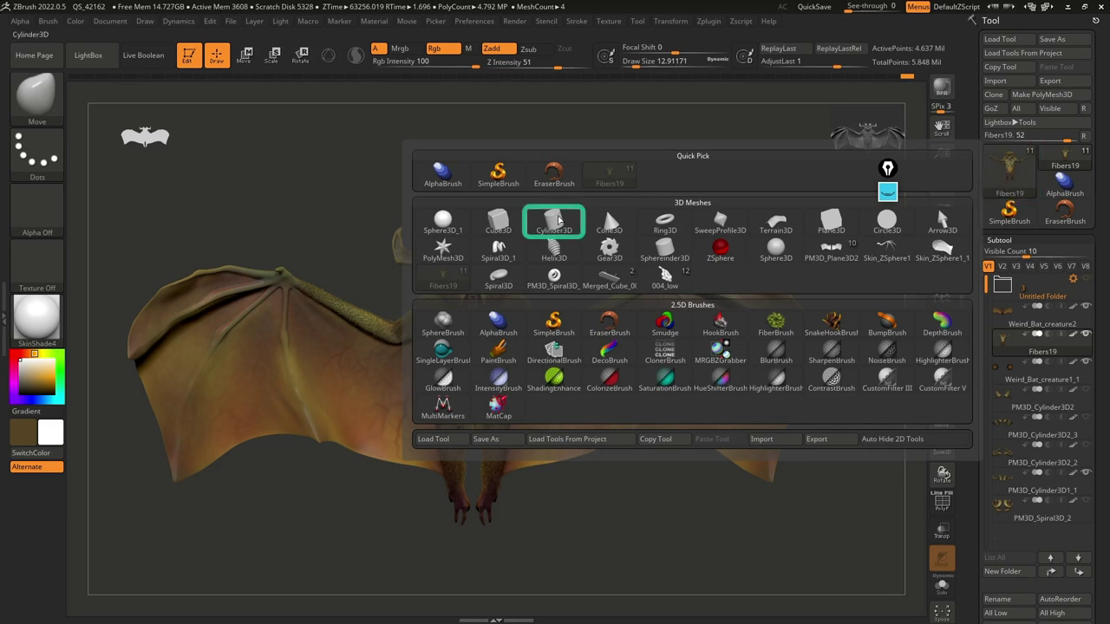
click(555, 220)
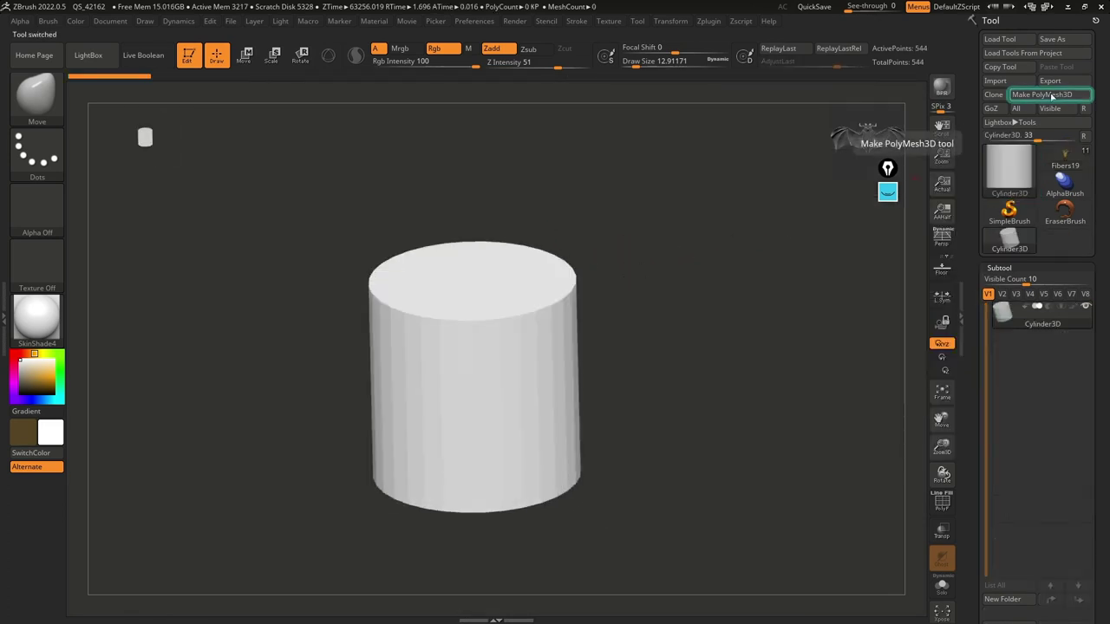
click(1060, 97)
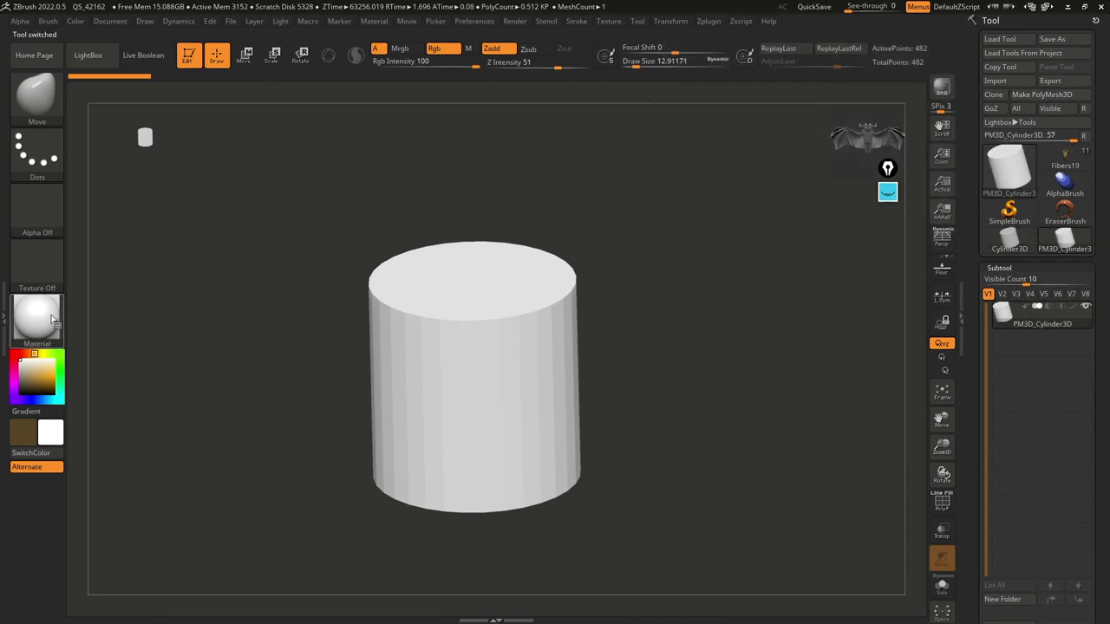
click(48, 319)
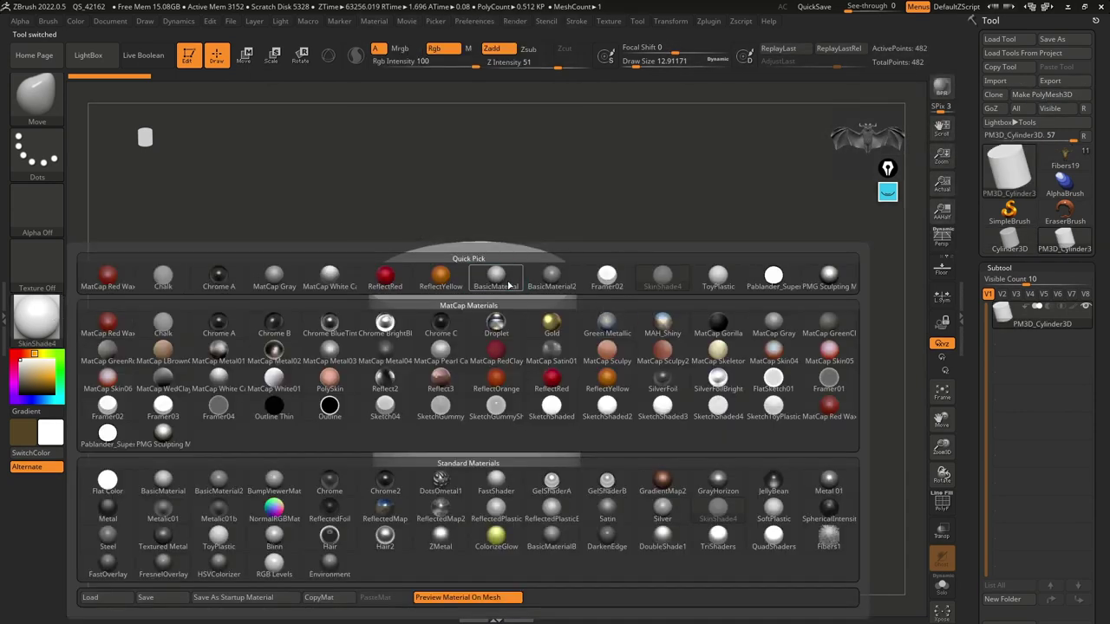
click(496, 276)
Step: Flatten the cylinder into a short disc by scaling it down along the Y axis with the Gizmo
click(246, 54)
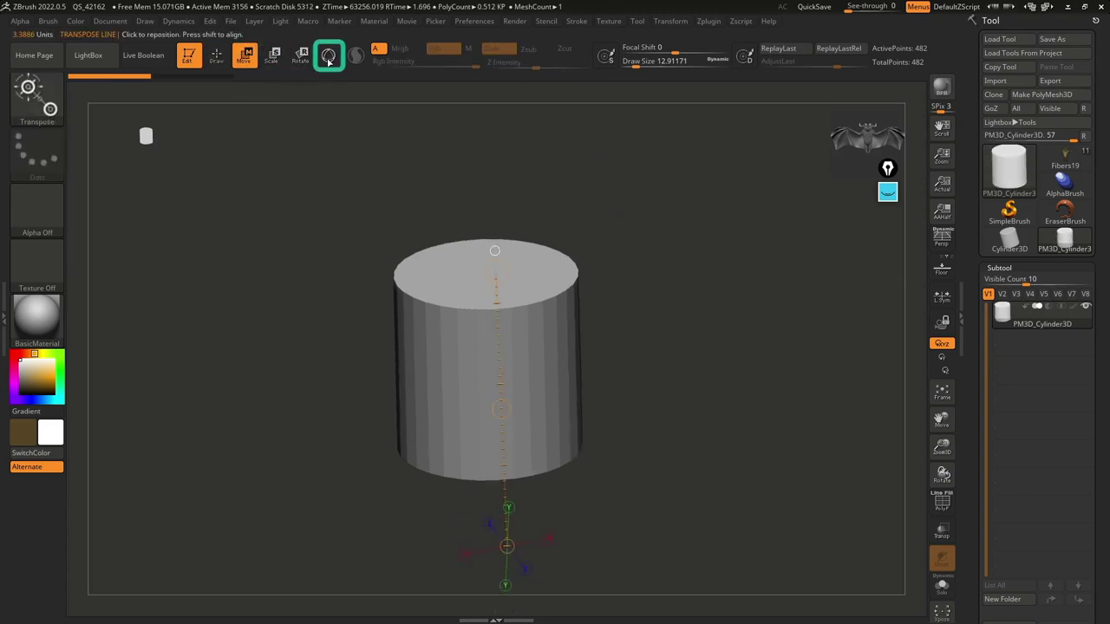
click(328, 57)
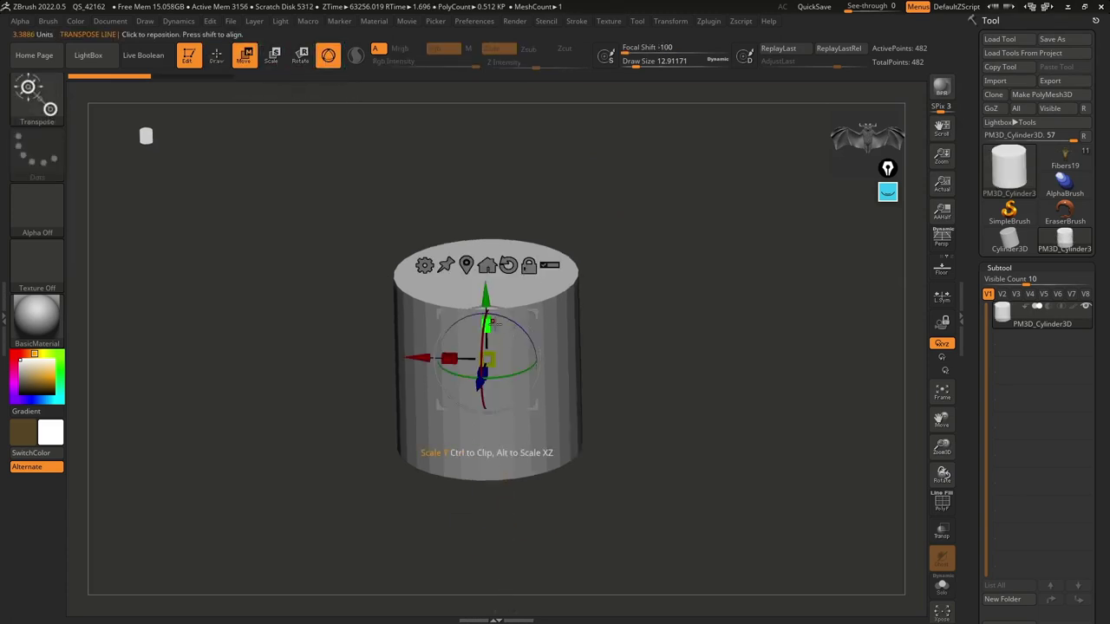
drag(486, 325, 487, 346)
shift+drag(622, 270, 626, 248)
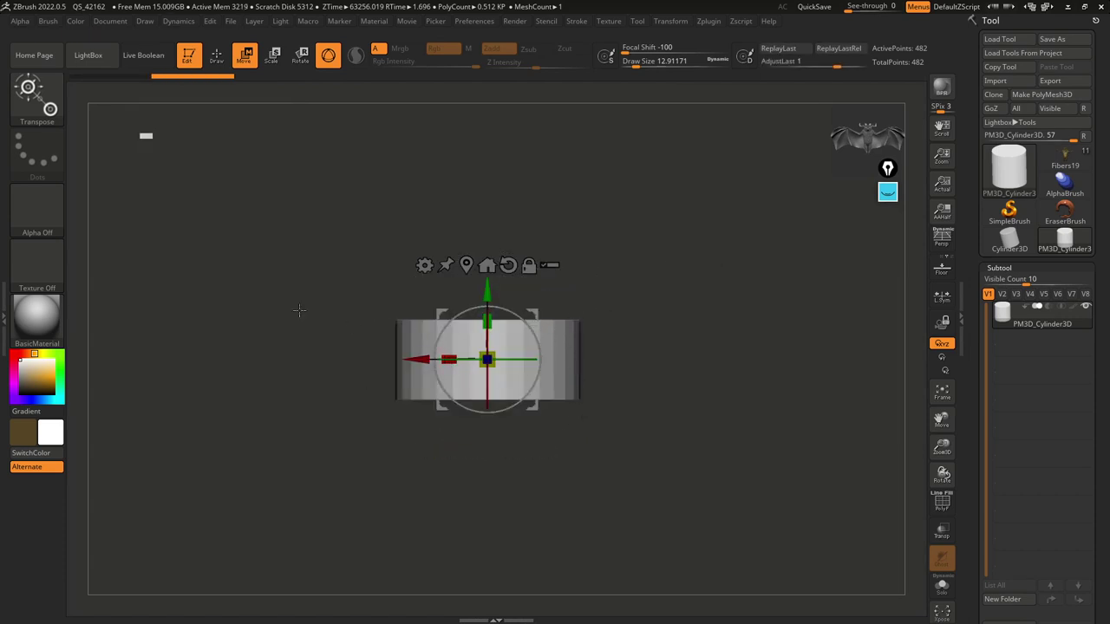
alt+drag(563, 208, 565, 239)
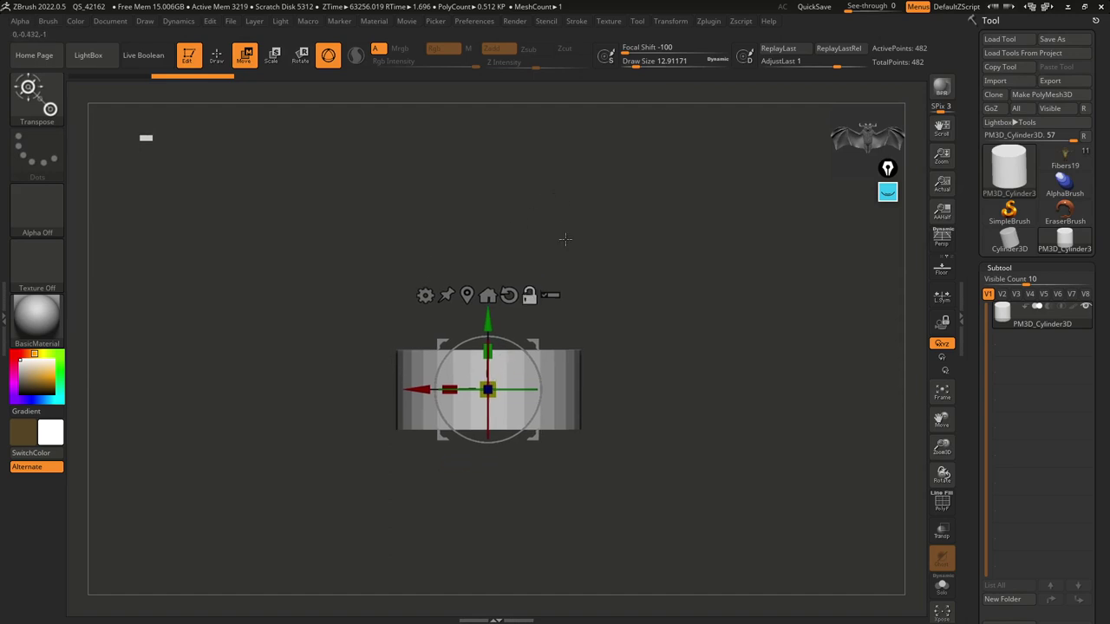
key(q)
Step: Remesh the flattened cylinder with DynaMesh at resolution 128, using PolyFrame only while checking its topology
mouse_move(612, 298)
mouse_down()
mouse_move(674, 230)
mouse_move(673, 245)
mouse_up()
click(942, 503)
drag(976, 379, 981, 213)
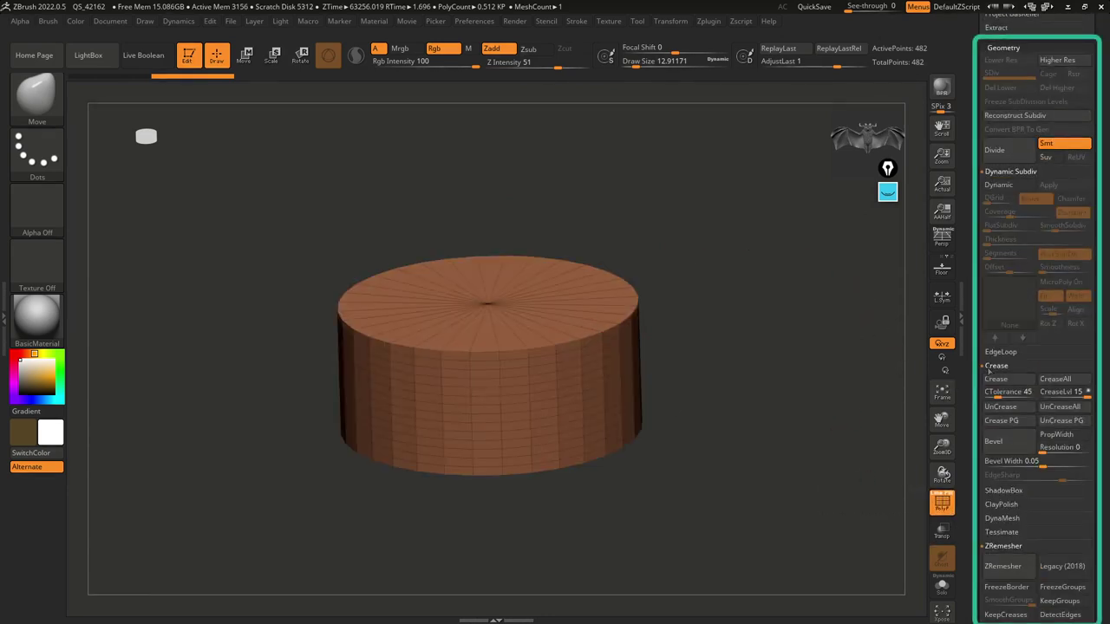
click(997, 368)
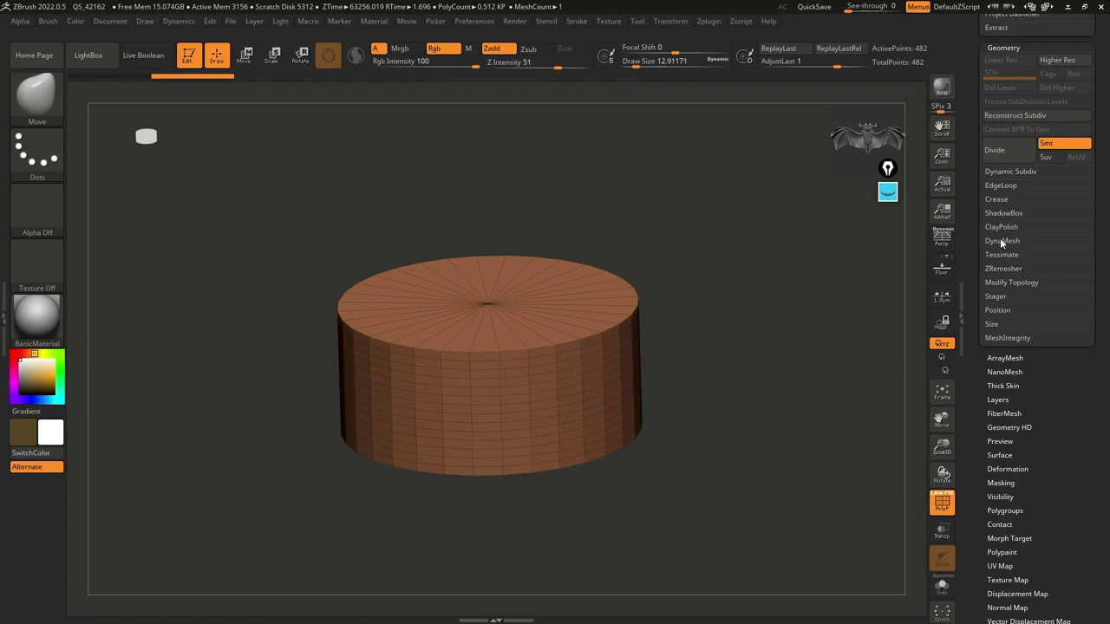
click(1001, 240)
click(1003, 261)
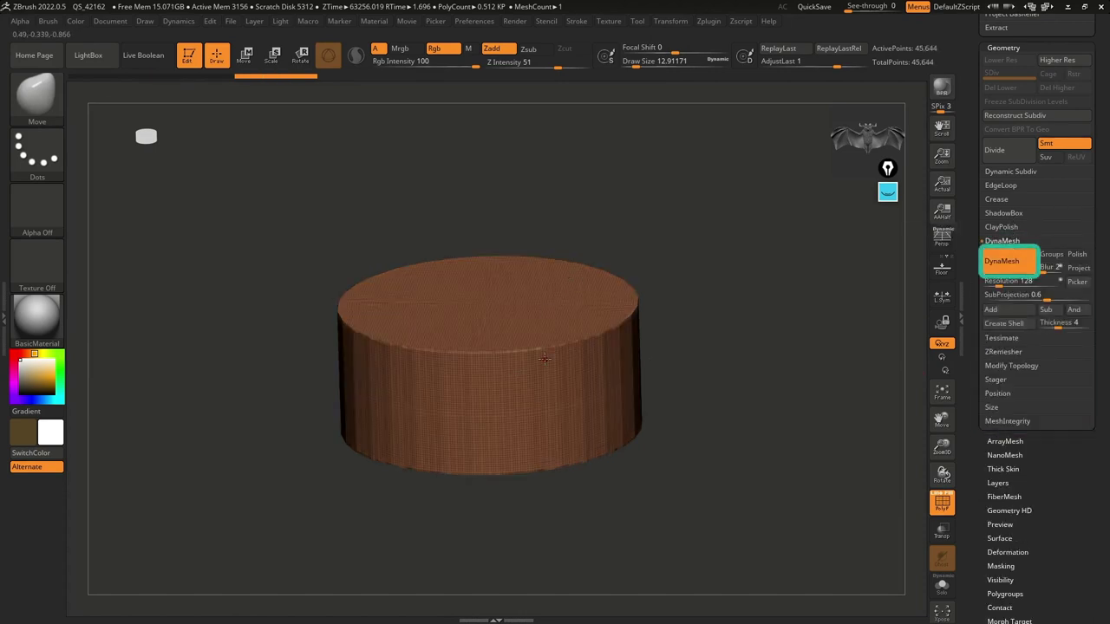
drag(664, 385, 626, 362)
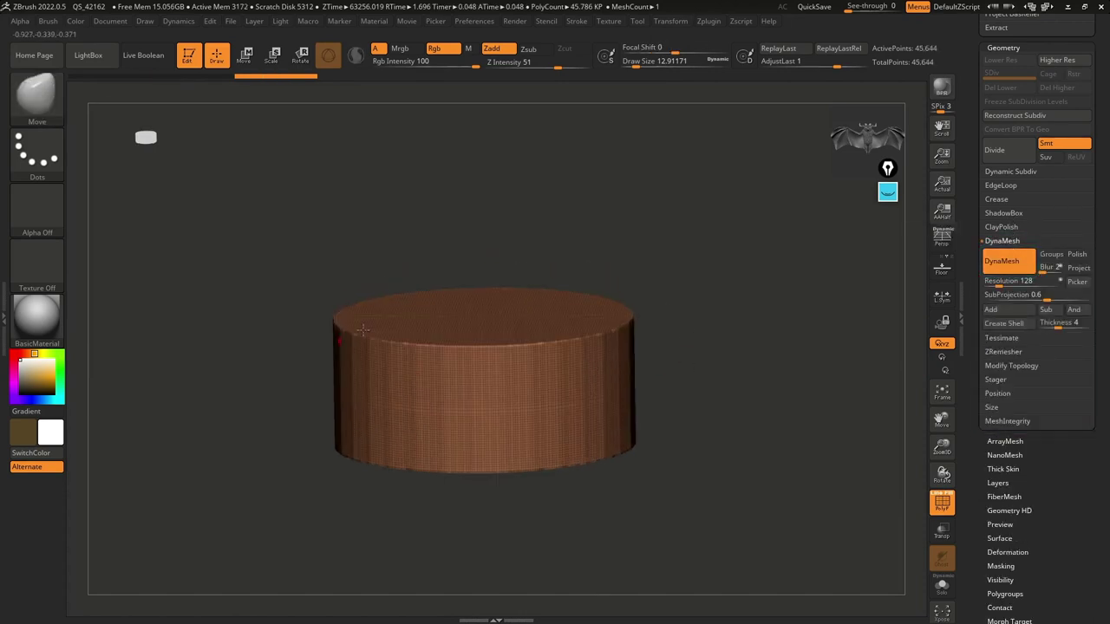
key(shift+f)
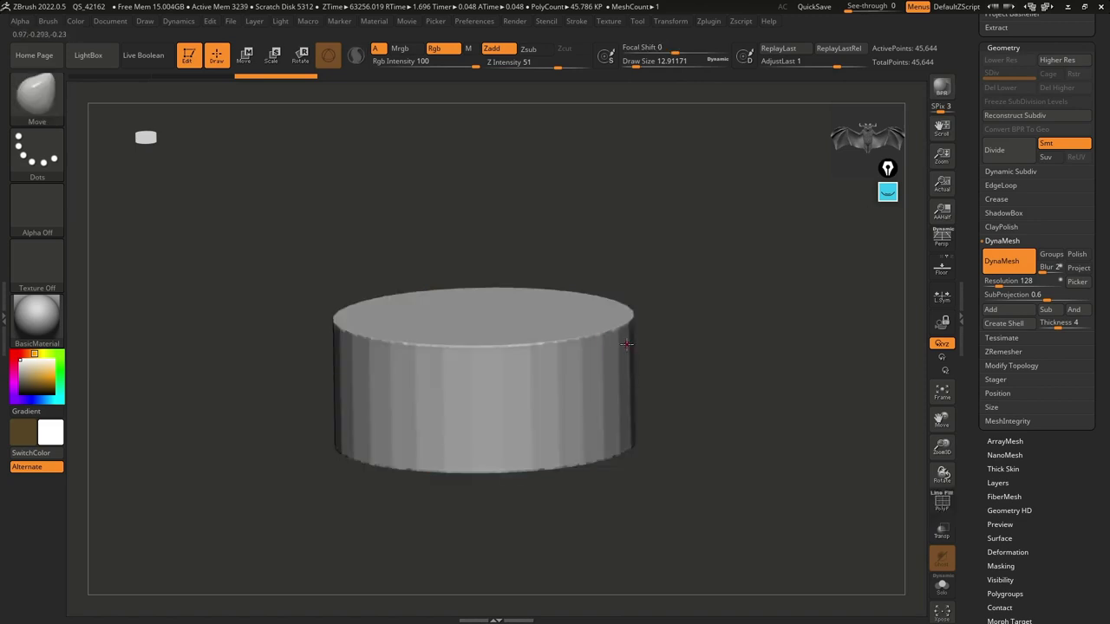
Step: Soften the cylinder's rims and side facets with the Polish and Polish By Features deformations
scroll(1023, 442, down, 3)
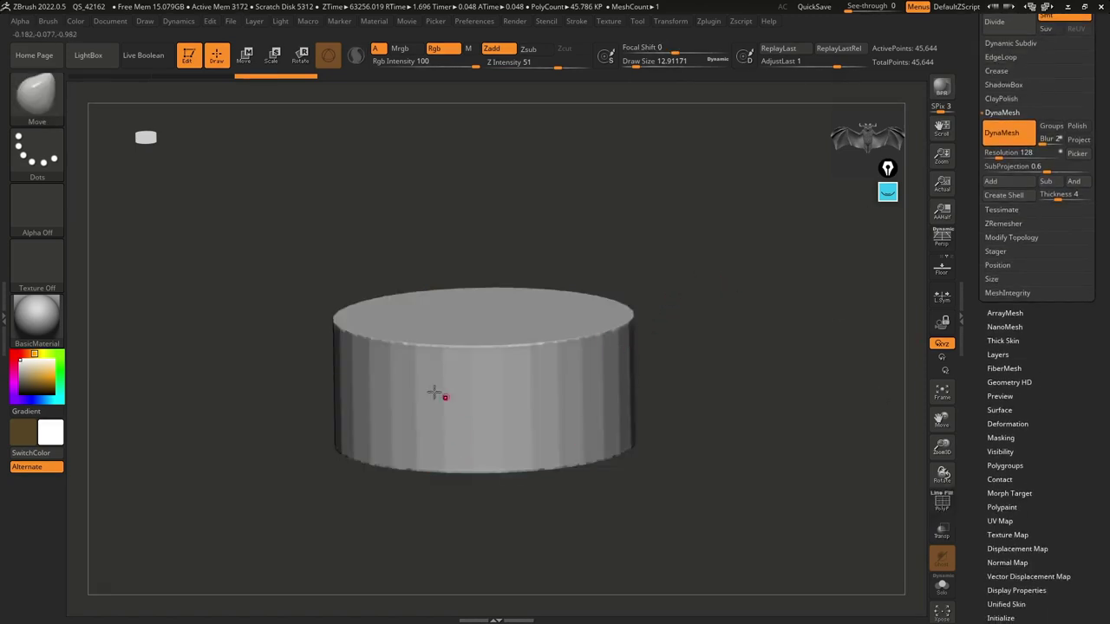
key(shift)
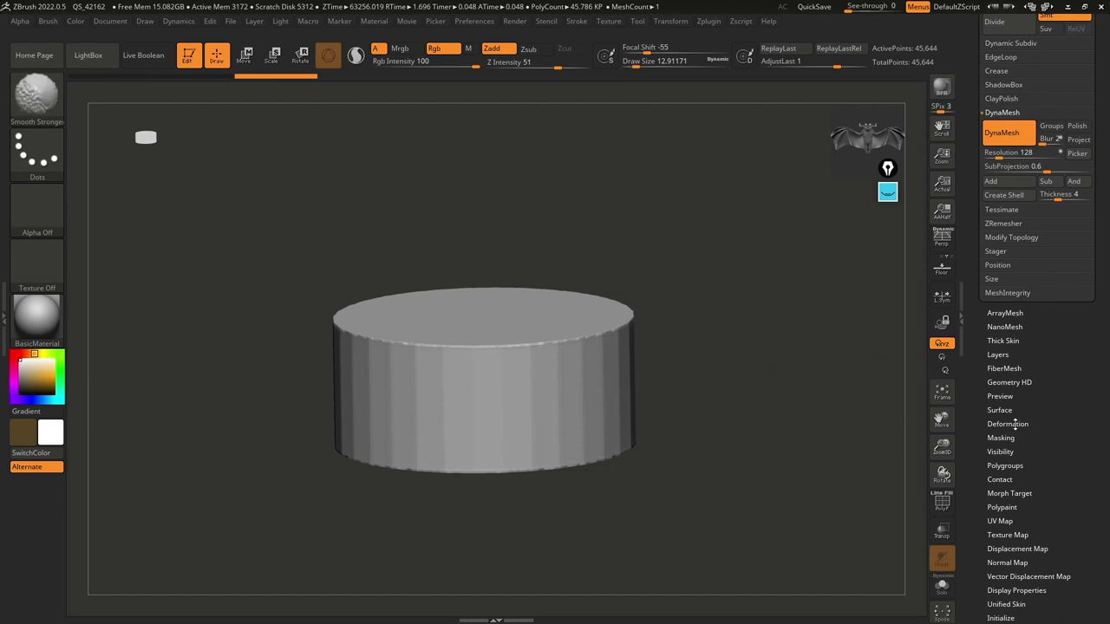
click(1008, 424)
click(1004, 164)
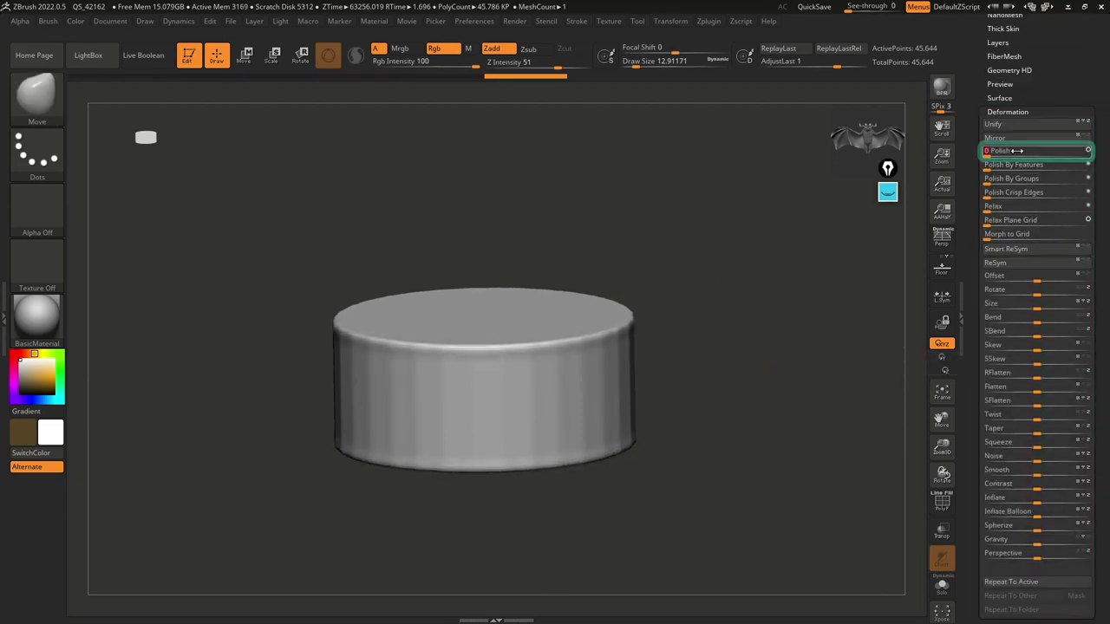
shift+drag(716, 320, 674, 257)
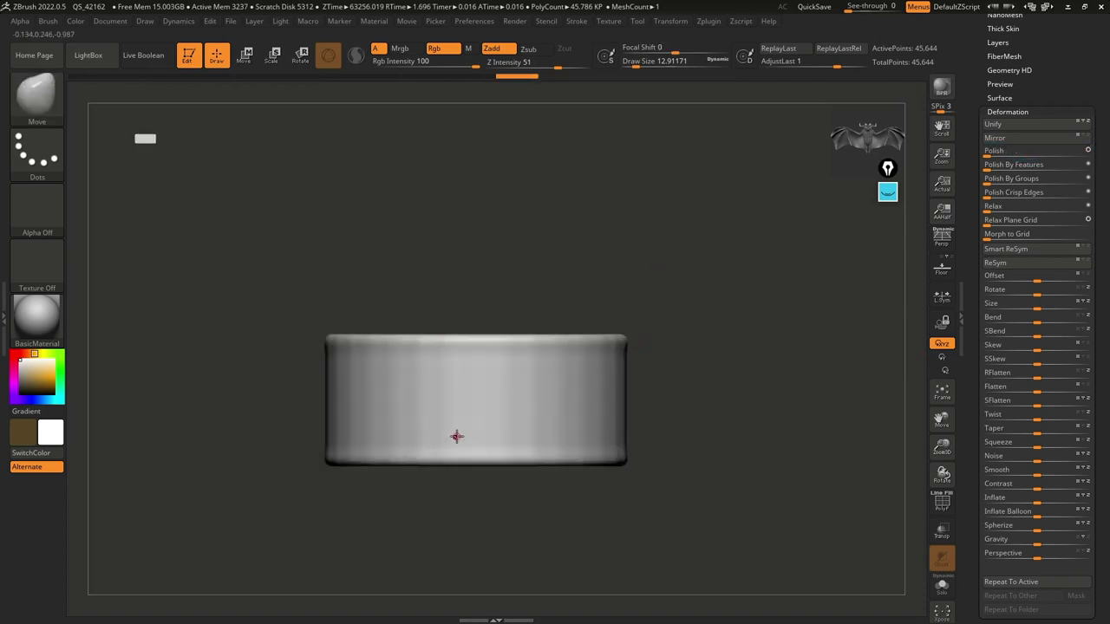
drag(707, 234, 706, 223)
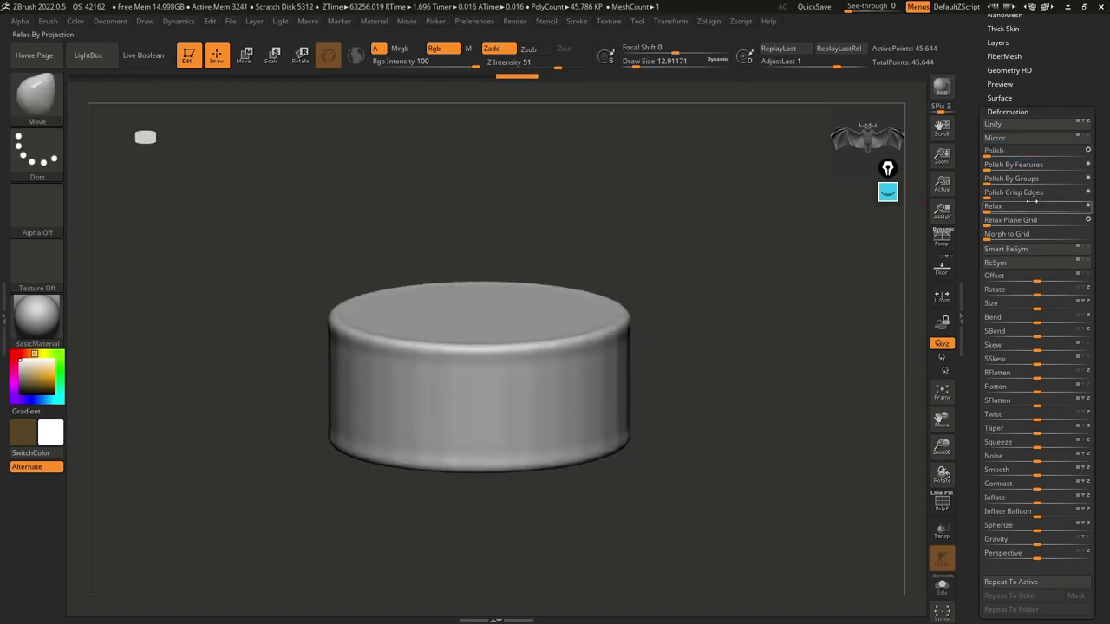
drag(1086, 179, 1084, 178)
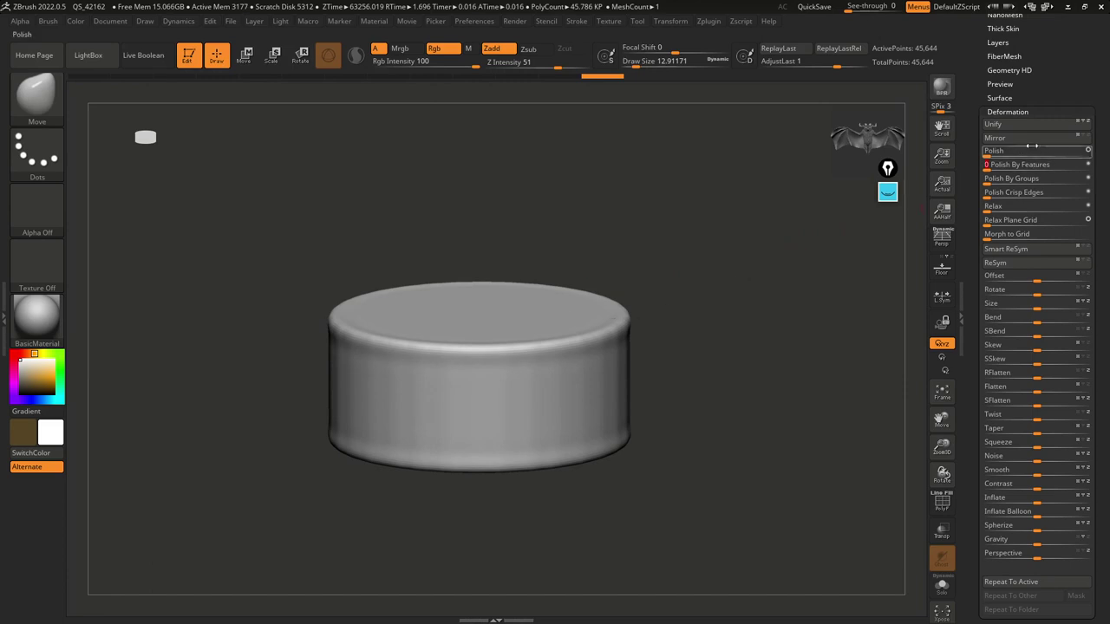
drag(666, 252, 681, 266)
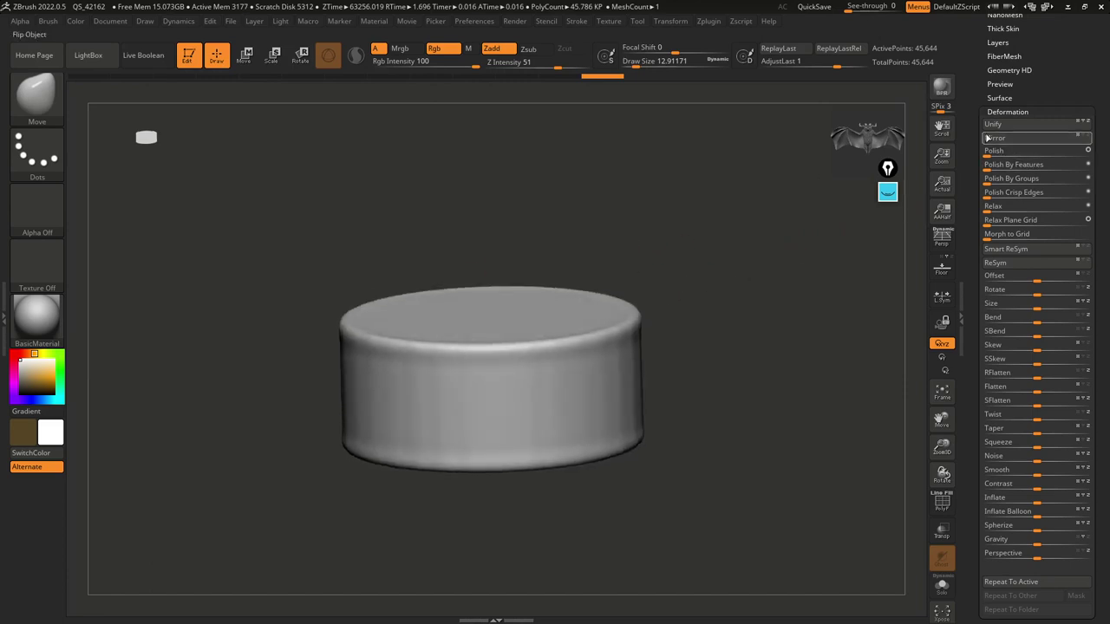
Step: Load the Quick_cliff_builder brush from LightBox and raise its draw size to about 212
scroll(978, 230, up, 10)
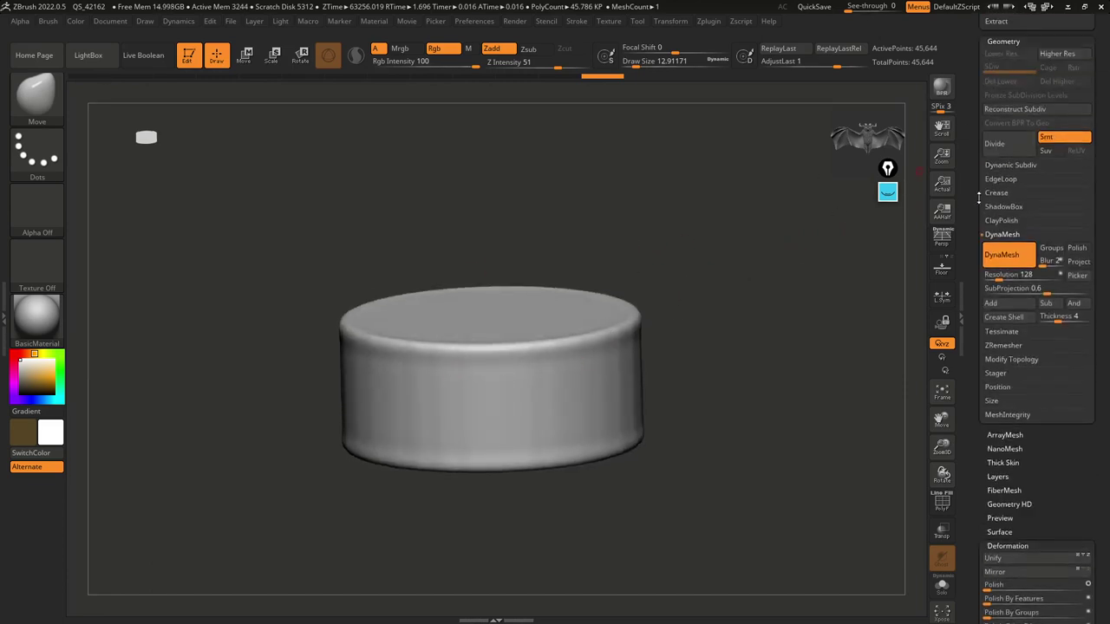
scroll(978, 260, up, 5)
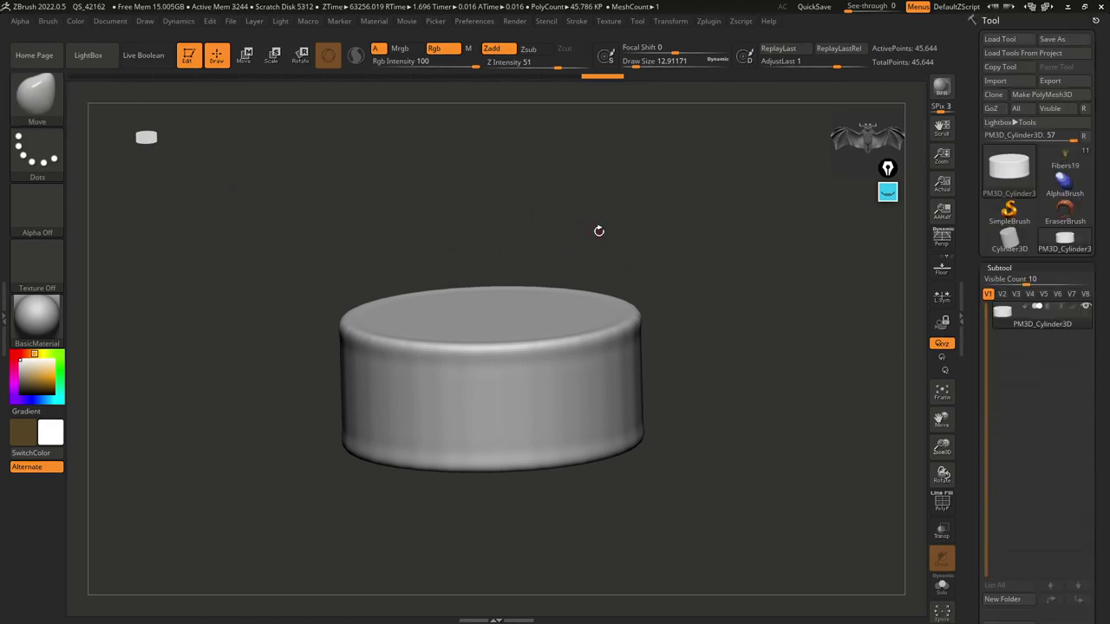
key(comma)
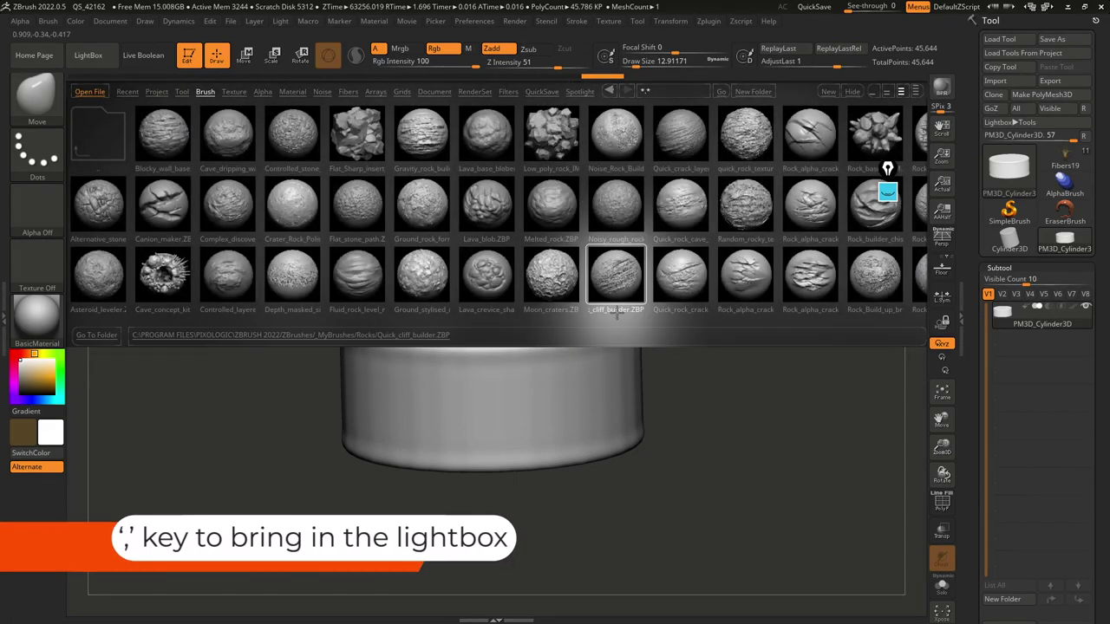
click(616, 268)
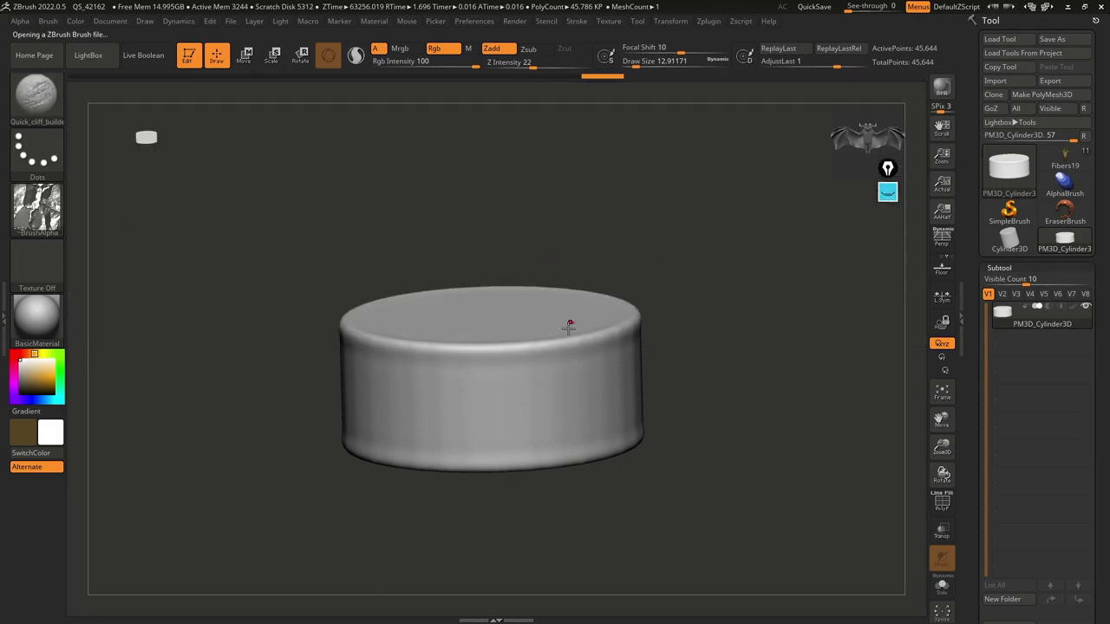
key(space)
drag(580, 248, 614, 250)
Step: Try Quick_cliff_builder strokes on the cylinder's side wall and undo them
drag(586, 395, 367, 406)
key(ctrl+z)
mouse_move(583, 345)
mouse_down()
mouse_move(580, 372)
mouse_move(520, 401)
mouse_move(546, 386)
mouse_move(614, 395)
mouse_up()
key(ctrl+z)
key(ctrl+z)
key(ctrl+z)
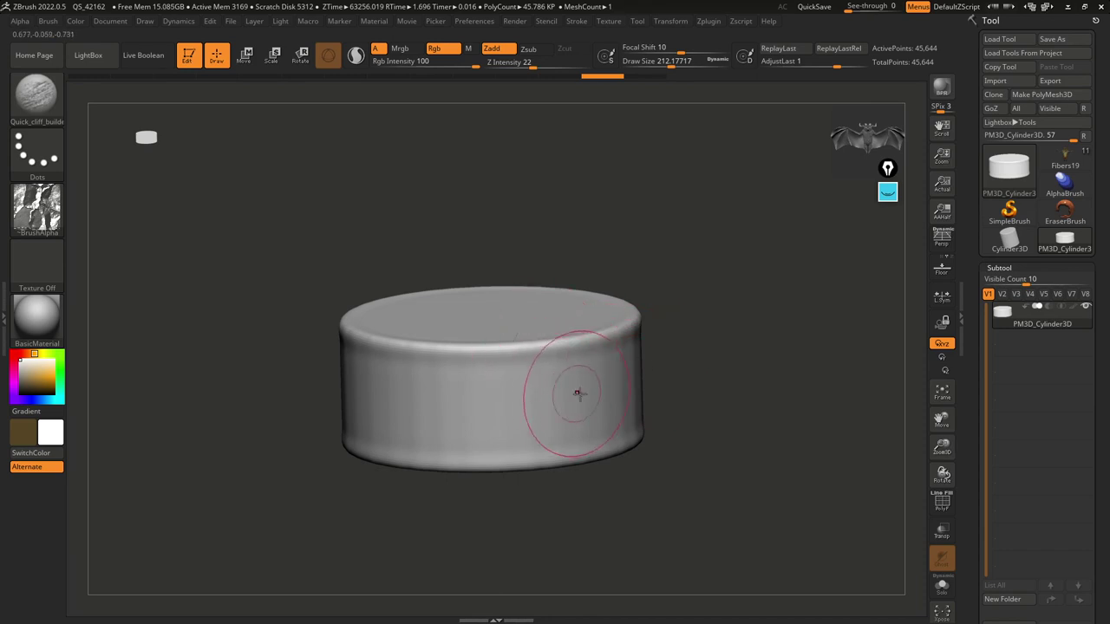
Step: Activate sculpting symmetry across the X axis
click(671, 22)
click(726, 353)
click(684, 365)
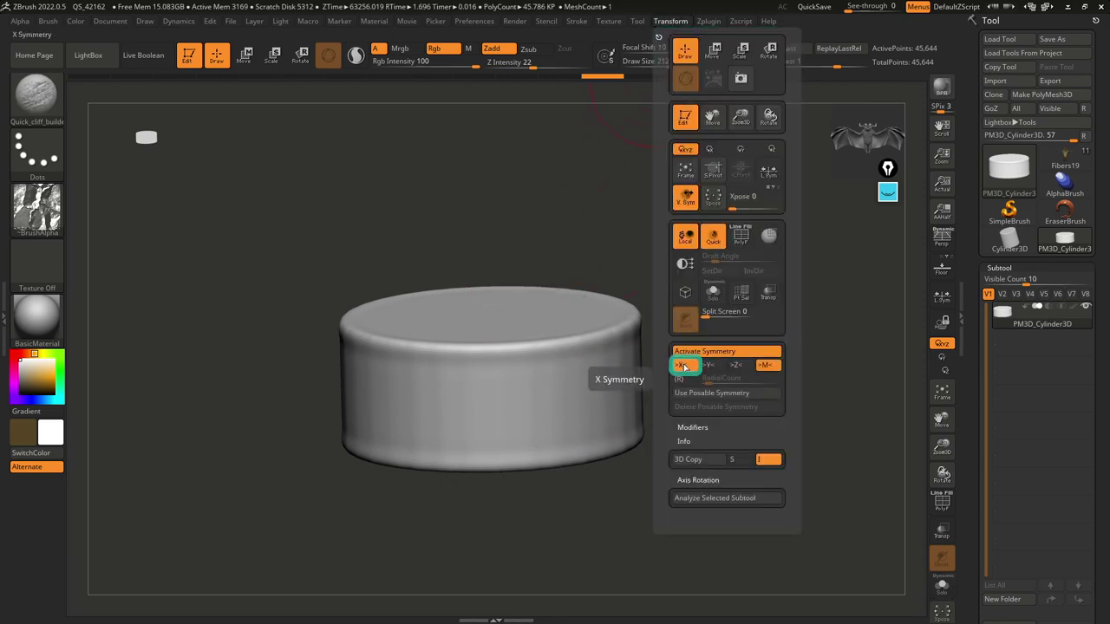
Step: Sculpt rough vertical ridges symmetrically around the cylinder's side wall with the Quick_cliff_builder brush
drag(569, 366, 566, 459)
drag(531, 375, 503, 451)
mouse_move(729, 381)
mouse_down()
mouse_move(685, 356)
mouse_move(783, 321)
mouse_move(797, 265)
mouse_move(665, 234)
mouse_up()
mouse_move(518, 395)
mouse_down()
mouse_move(523, 342)
mouse_move(579, 394)
mouse_up()
mouse_move(764, 317)
mouse_down()
mouse_move(737, 347)
mouse_move(618, 354)
mouse_up()
mouse_move(763, 443)
mouse_down()
mouse_move(718, 428)
mouse_move(723, 384)
mouse_move(697, 376)
mouse_up()
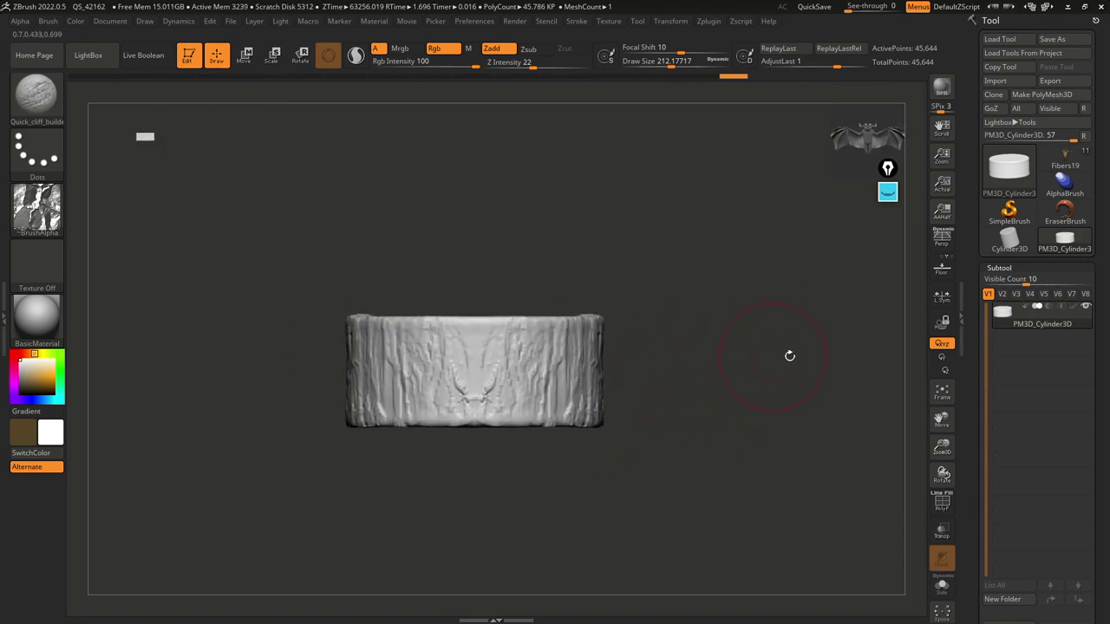
Step: Remesh the cylinder with DynaMesh at resolution 552 and inspect its wireframe up close
drag(1100, 529, 1099, 78)
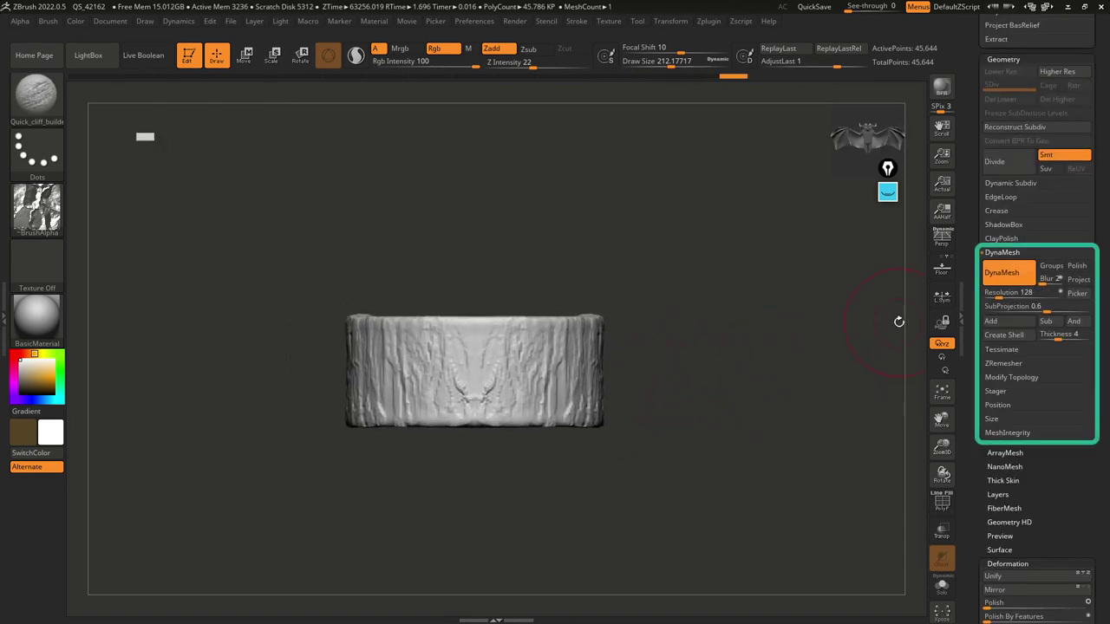
click(1008, 293)
text(320)
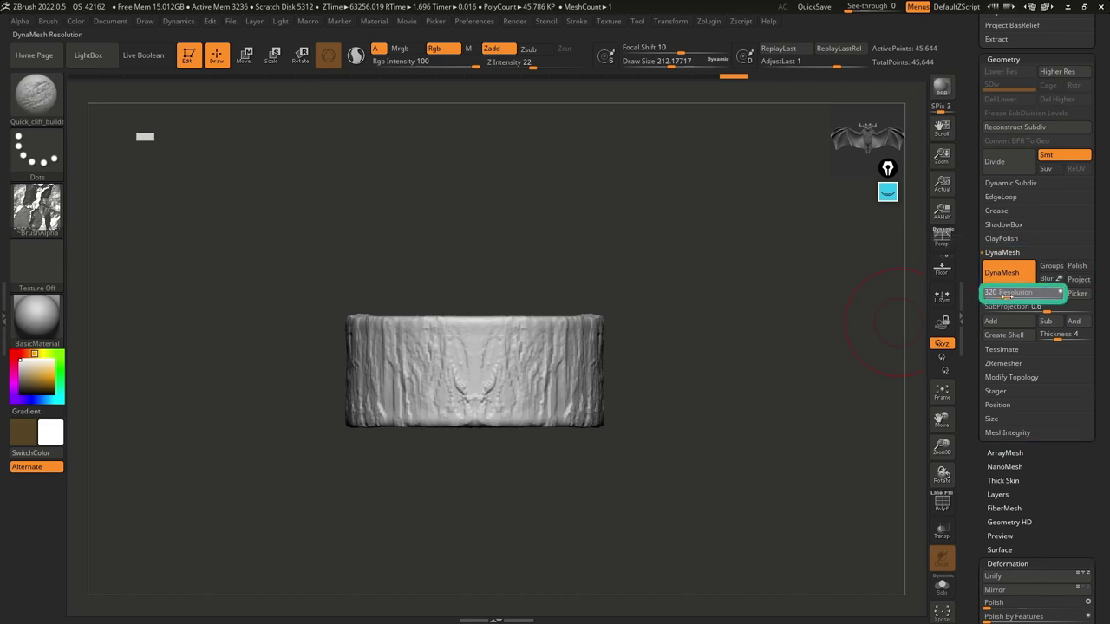
click(1008, 294)
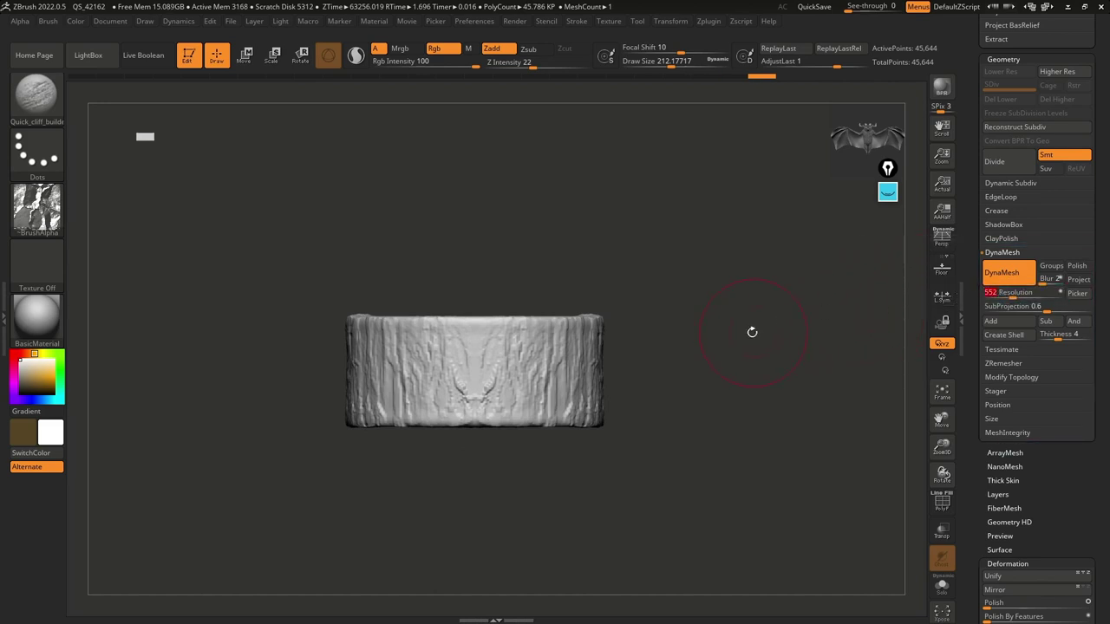
mouse_move(683, 231)
ctrl+mouse_down()
mouse_move(702, 401)
mouse_move(713, 402)
mouse_move(704, 405)
ctrl+mouse_up()
click(943, 502)
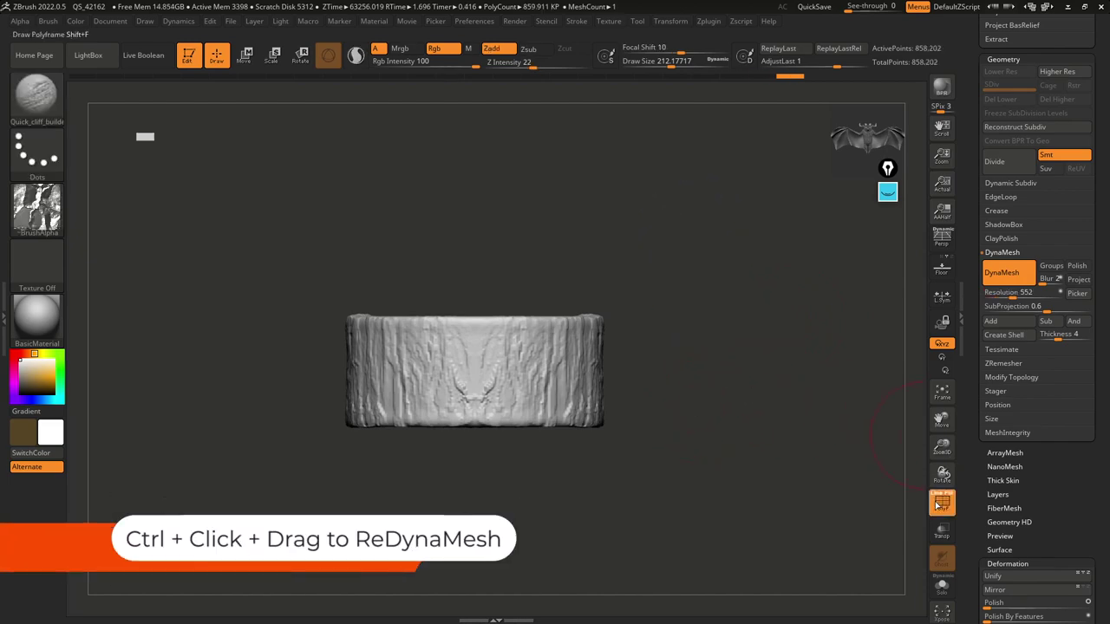
alt+drag(652, 279, 672, 412)
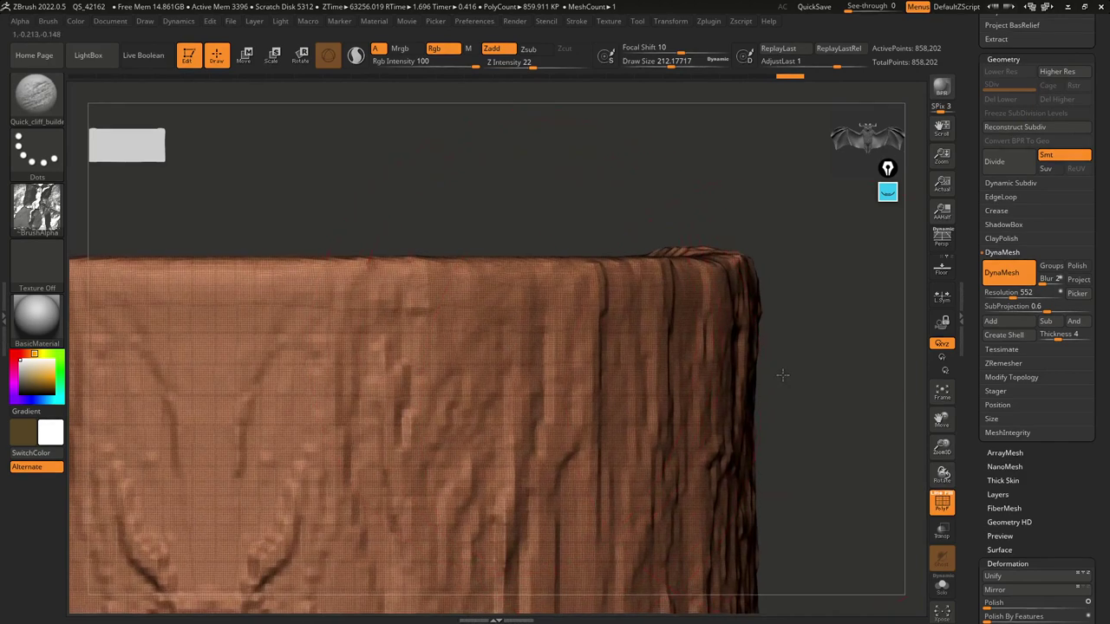
scroll(780, 372, down, 5)
click(942, 502)
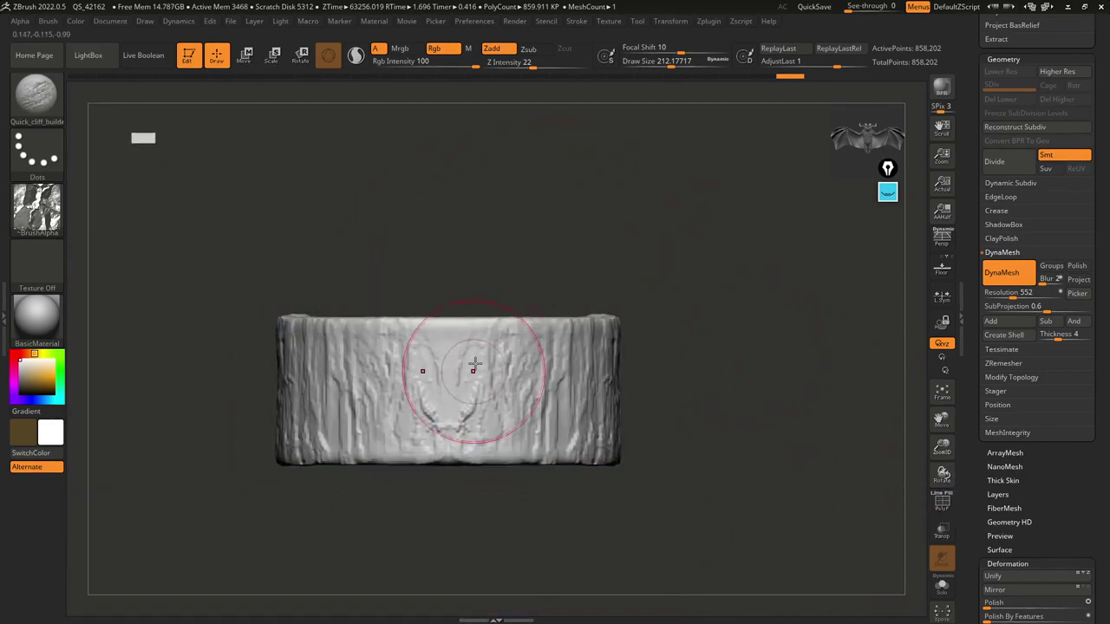
Step: Soften the cylinder's sculpted ridges with a Polish deformation of about 23
alt+drag(635, 278, 672, 274)
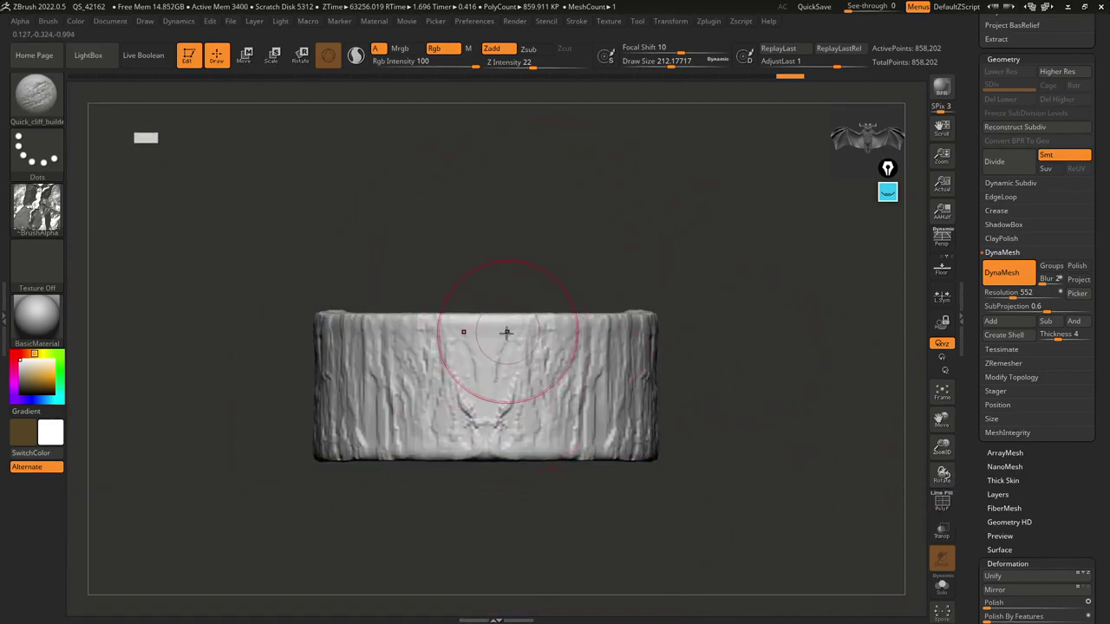
scroll(1016, 448, down, 5)
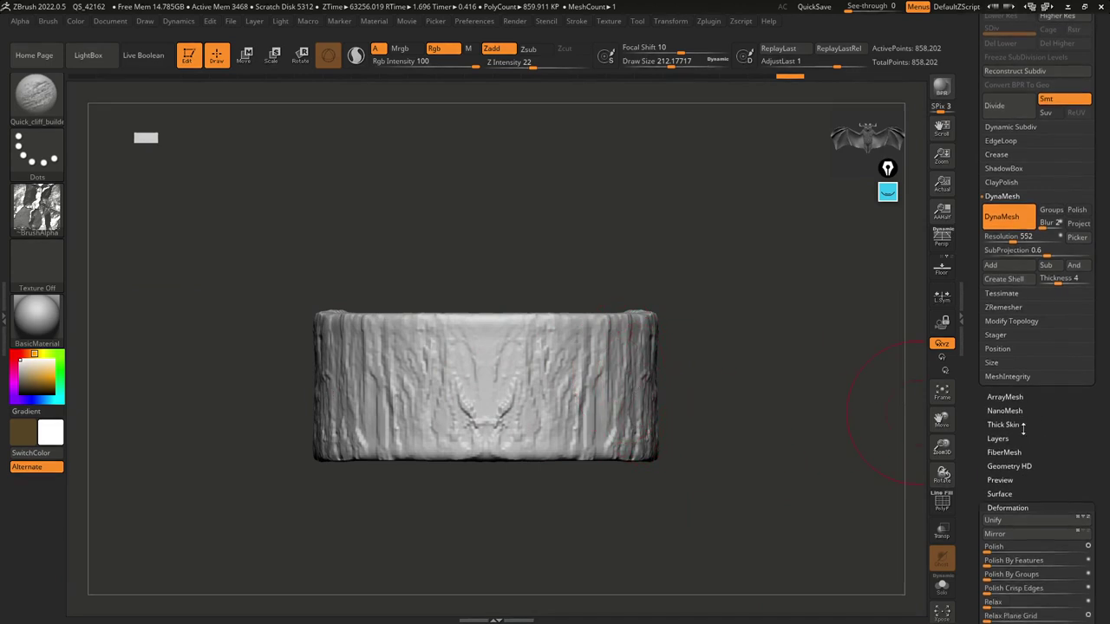
drag(1000, 212, 1021, 210)
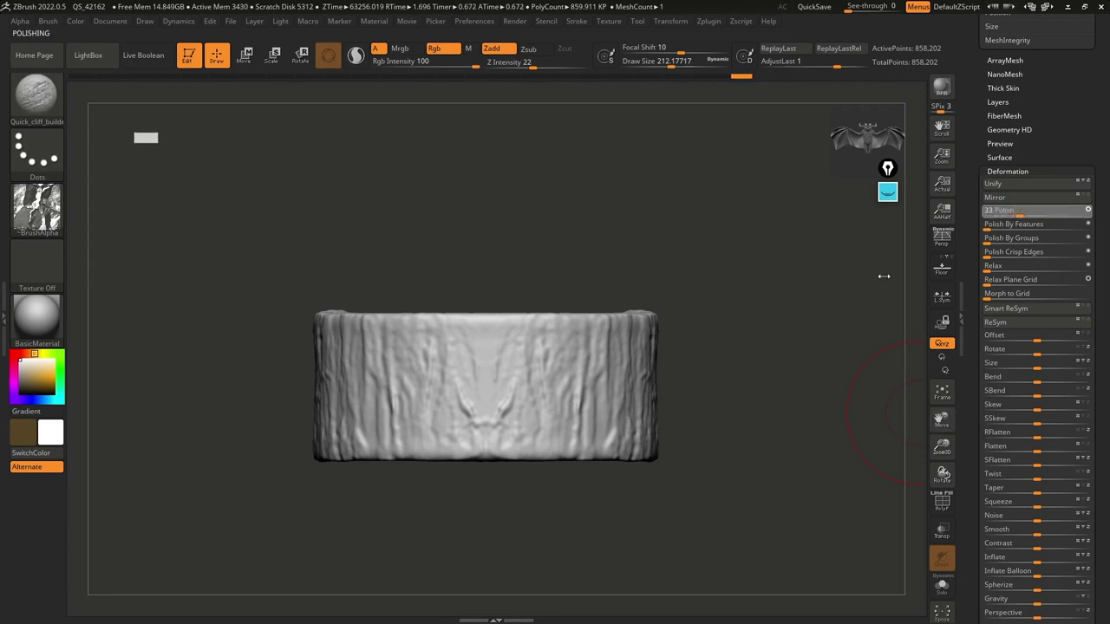
Step: Sculpt finer bark-like vertical ridges over the cylinder's entire side wall with the Quick_cliff_builder brush, working symmetrically
drag(798, 332, 737, 364)
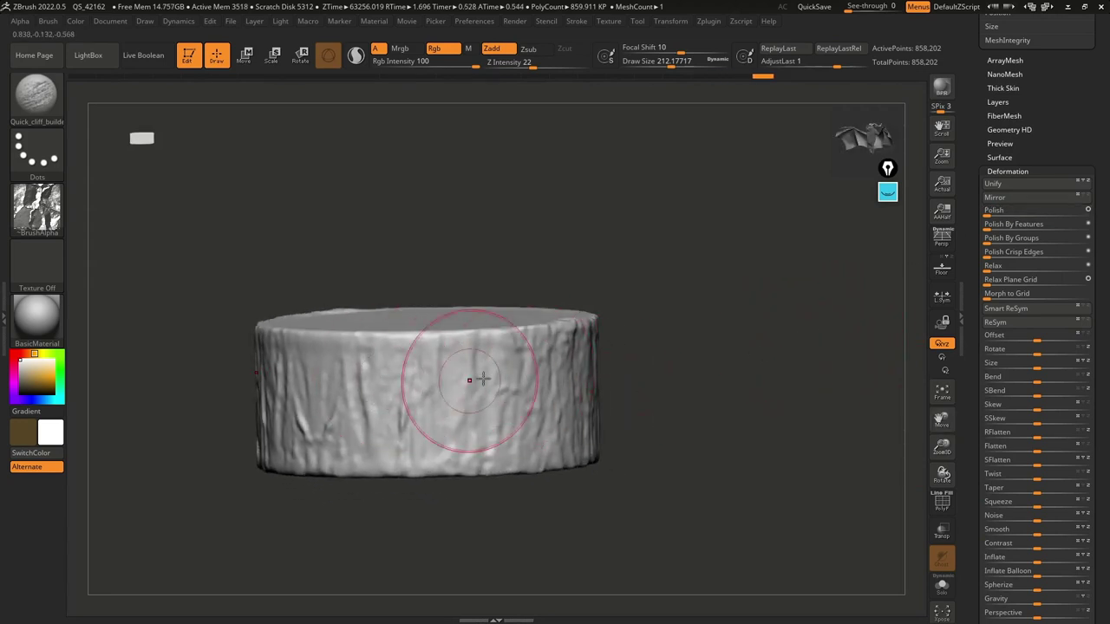
drag(657, 310, 666, 295)
mouse_move(460, 413)
mouse_down()
mouse_move(434, 335)
mouse_move(438, 433)
mouse_move(458, 471)
mouse_move(468, 340)
mouse_move(386, 407)
mouse_move(381, 364)
mouse_move(321, 468)
mouse_move(483, 340)
mouse_move(534, 318)
mouse_up()
drag(555, 282, 590, 282)
mouse_move(551, 336)
mouse_down()
mouse_move(552, 458)
mouse_move(555, 332)
mouse_move(587, 461)
mouse_up()
drag(598, 511, 638, 507)
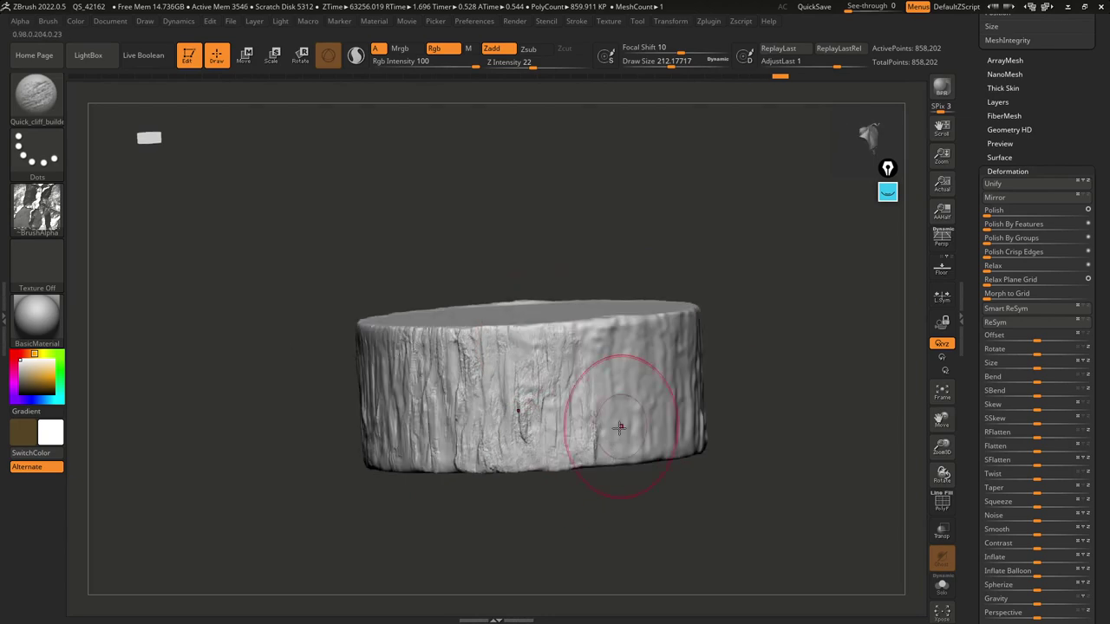
drag(754, 307, 598, 414)
drag(681, 334, 685, 406)
drag(707, 507, 701, 412)
mouse_move(568, 355)
mouse_down()
mouse_move(564, 441)
mouse_move(562, 398)
mouse_up()
mouse_move(667, 260)
mouse_down()
mouse_move(748, 301)
mouse_move(607, 365)
mouse_move(739, 176)
mouse_up()
click(670, 23)
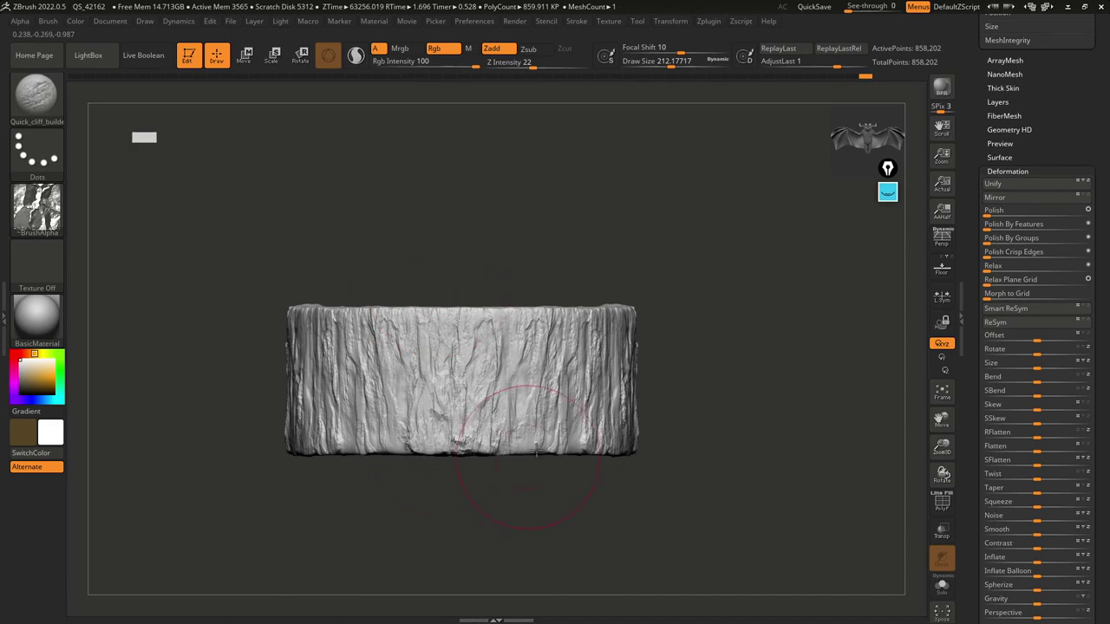
alt+drag(536, 459, 578, 474)
right_drag(500, 385, 474, 351)
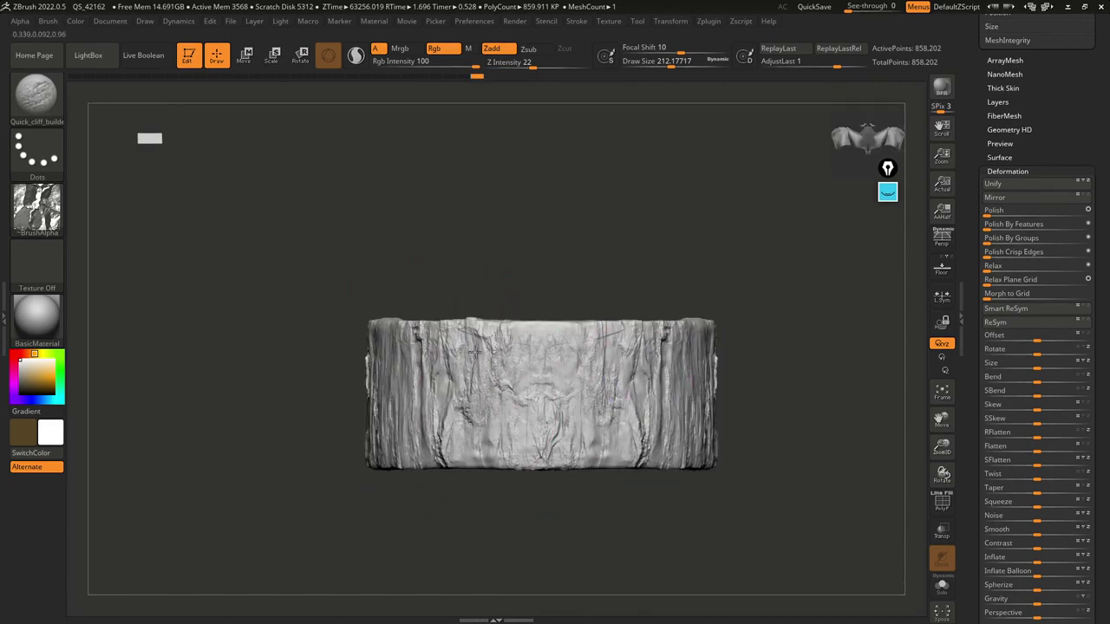
mouse_move(582, 260)
mouse_down()
mouse_move(647, 309)
mouse_move(712, 279)
mouse_move(703, 263)
mouse_move(547, 260)
mouse_up()
drag(485, 408, 469, 417)
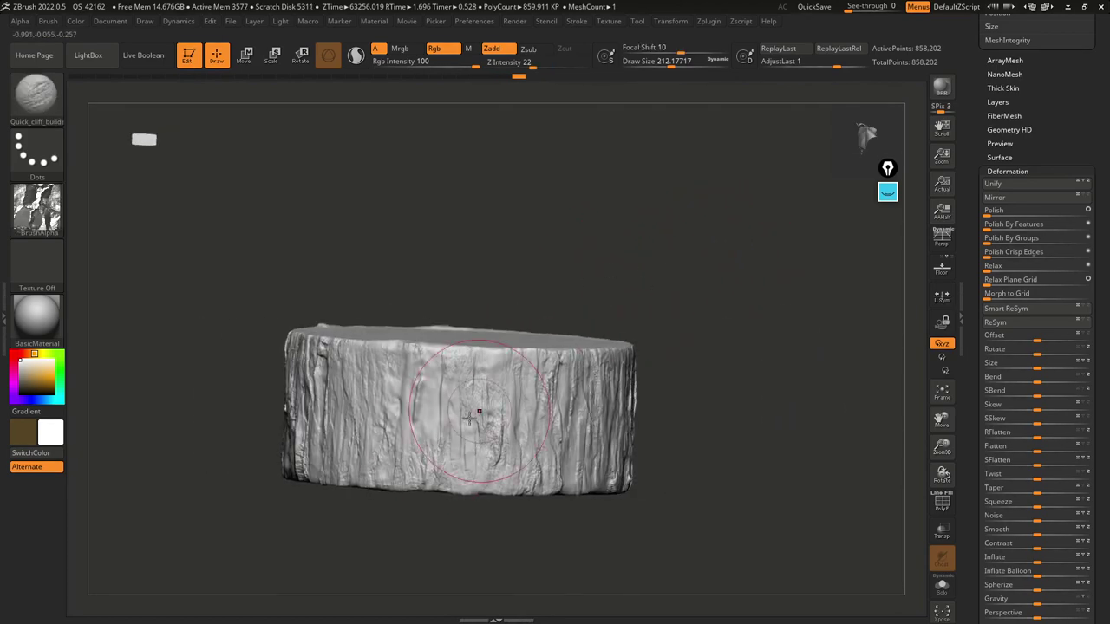
drag(640, 276, 647, 360)
right_drag(484, 347, 664, 353)
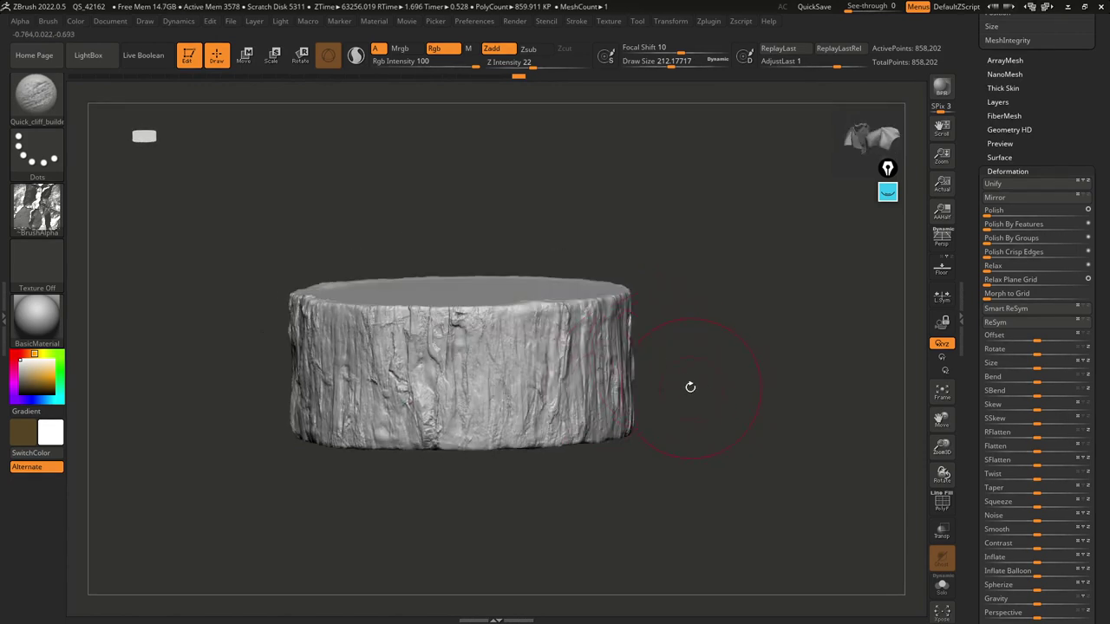
Step: Switch the sculpting brush to TrimDynamic
click(36, 95)
click(36, 95)
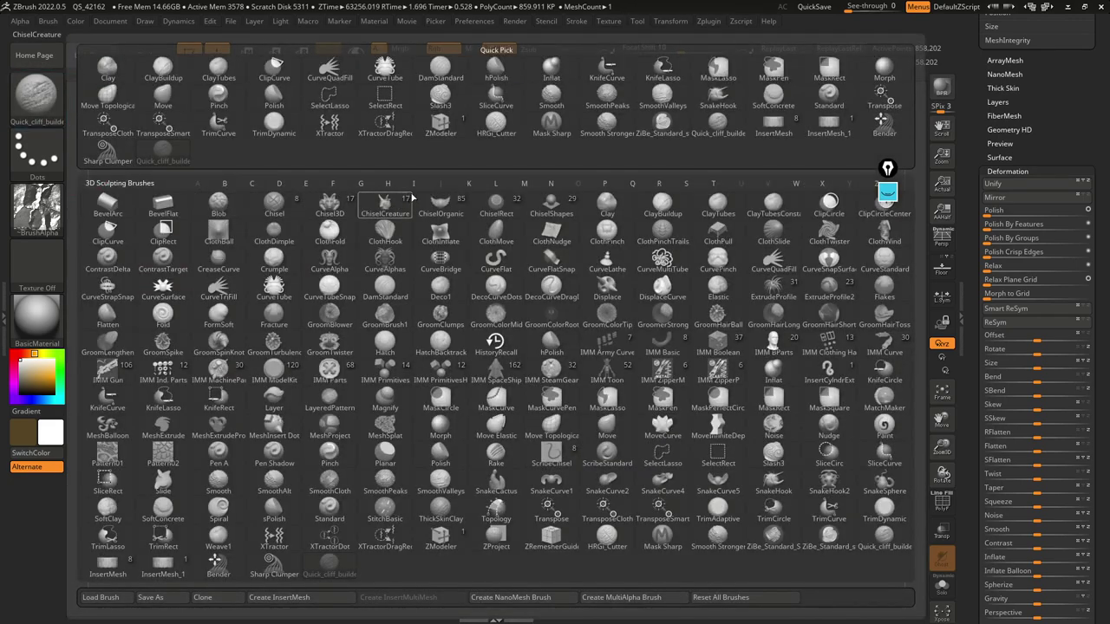
click(714, 183)
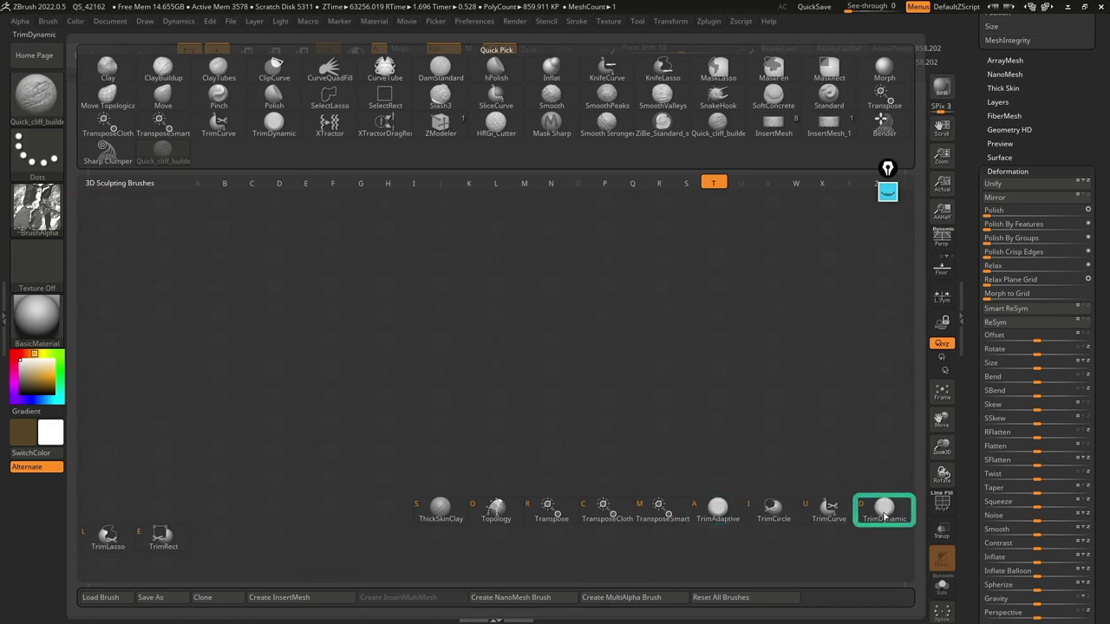
click(885, 511)
key(space)
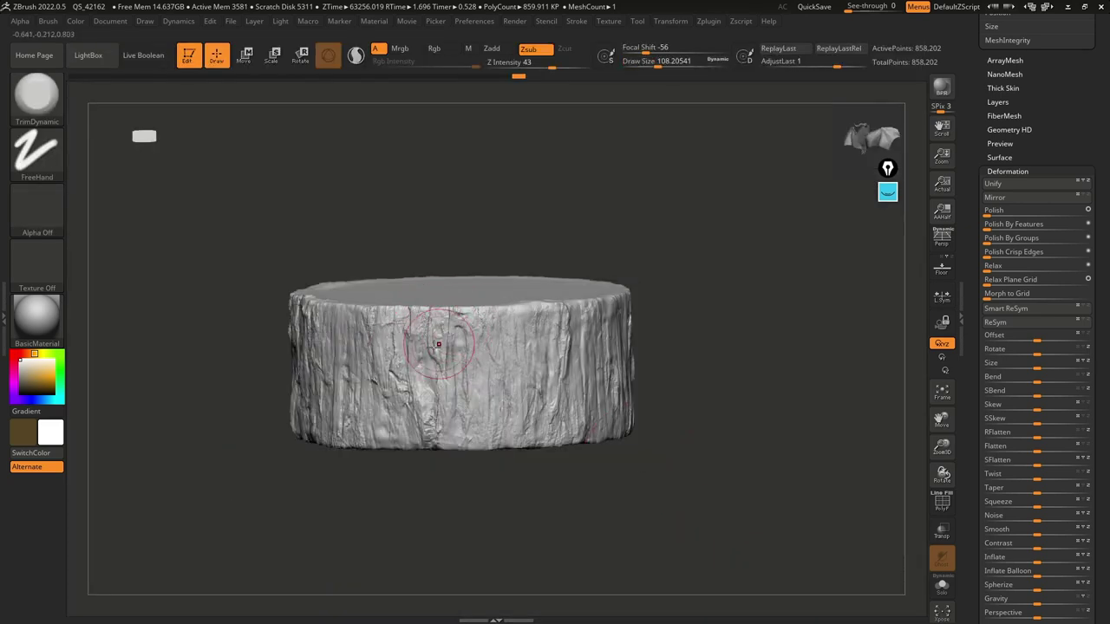
Step: Flatten the sharpest bumps and ridges around the cylinder's side wall with the TrimDynamic brush
drag(430, 399, 492, 407)
drag(563, 358, 563, 380)
mouse_move(642, 372)
mouse_down()
mouse_move(644, 327)
mouse_move(781, 351)
mouse_up()
mouse_move(456, 341)
mouse_down()
mouse_move(387, 395)
mouse_move(409, 460)
mouse_up()
drag(629, 247, 713, 370)
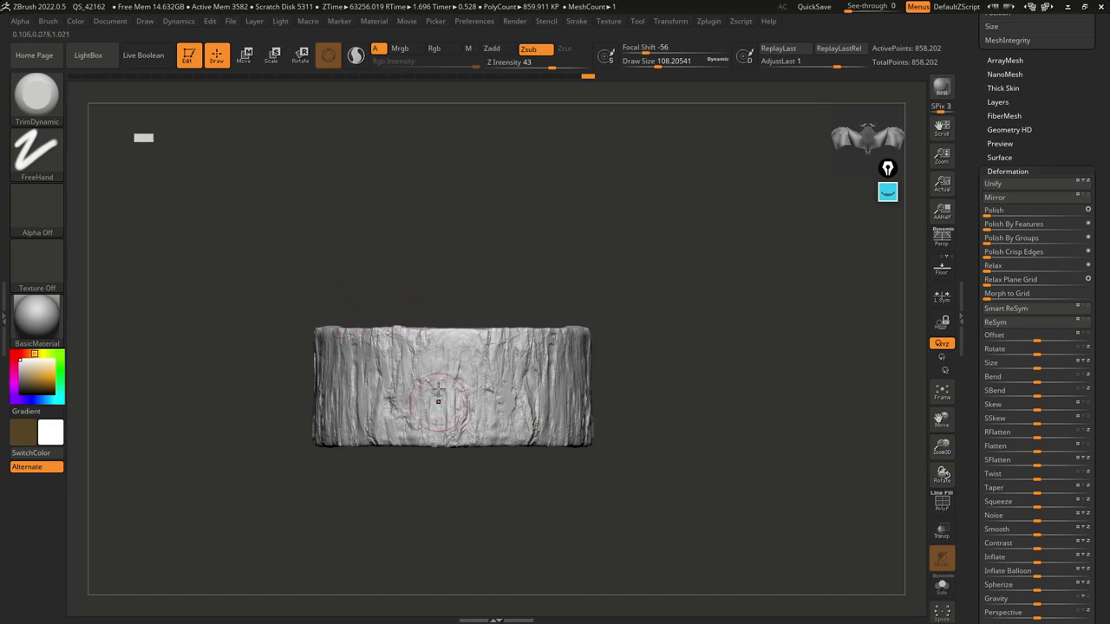
drag(427, 378, 441, 429)
alt+drag(542, 235, 615, 238)
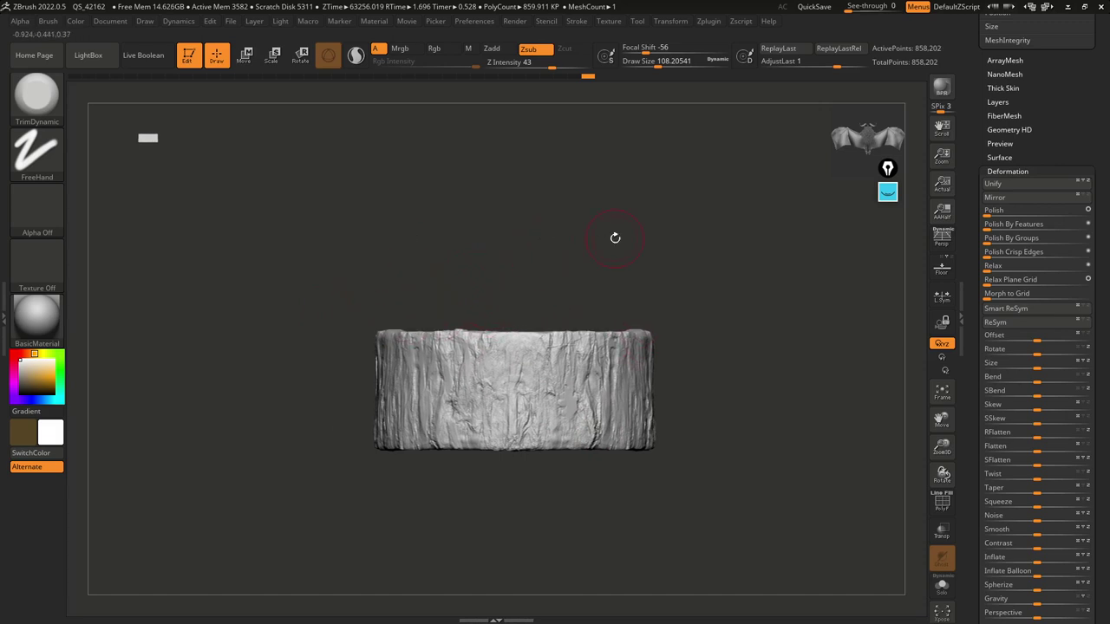
shift+drag(540, 262, 651, 263)
alt+drag(470, 305, 640, 314)
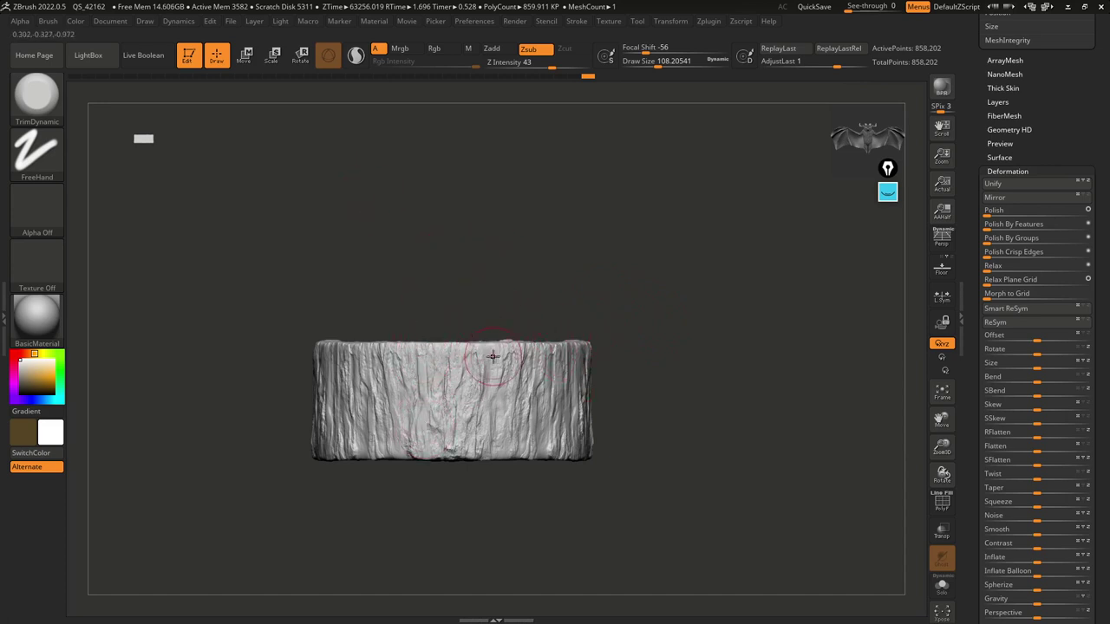
Step: Dock the Zplugin palette in place of the Brush palette and pre-process the current cylinder in Decimation Master
click(5, 303)
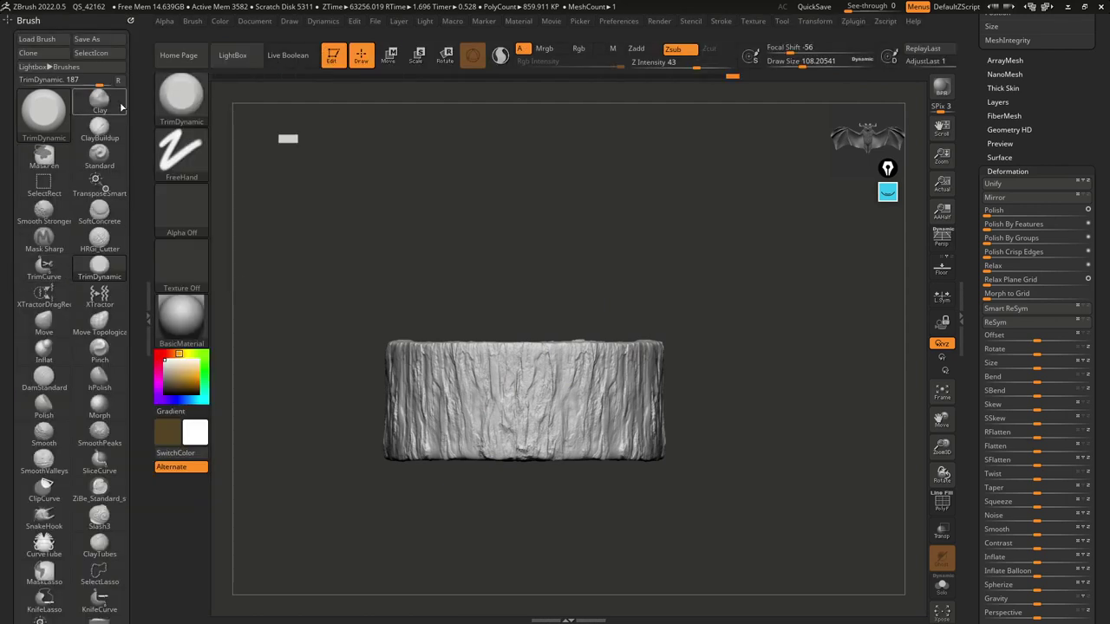
click(128, 23)
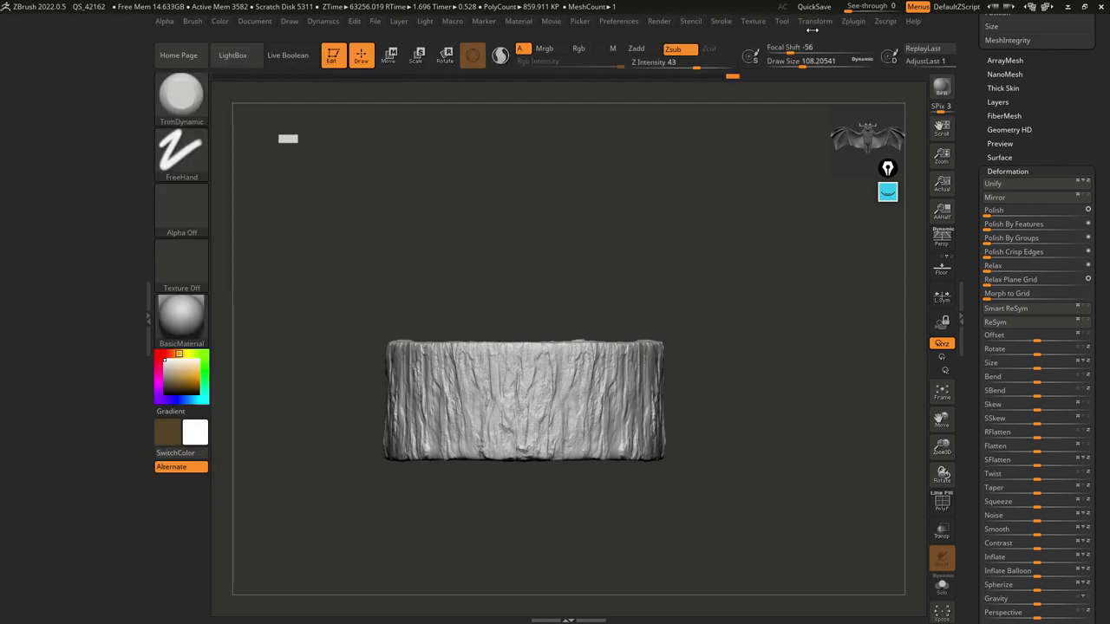
click(855, 27)
drag(848, 39, 85, 87)
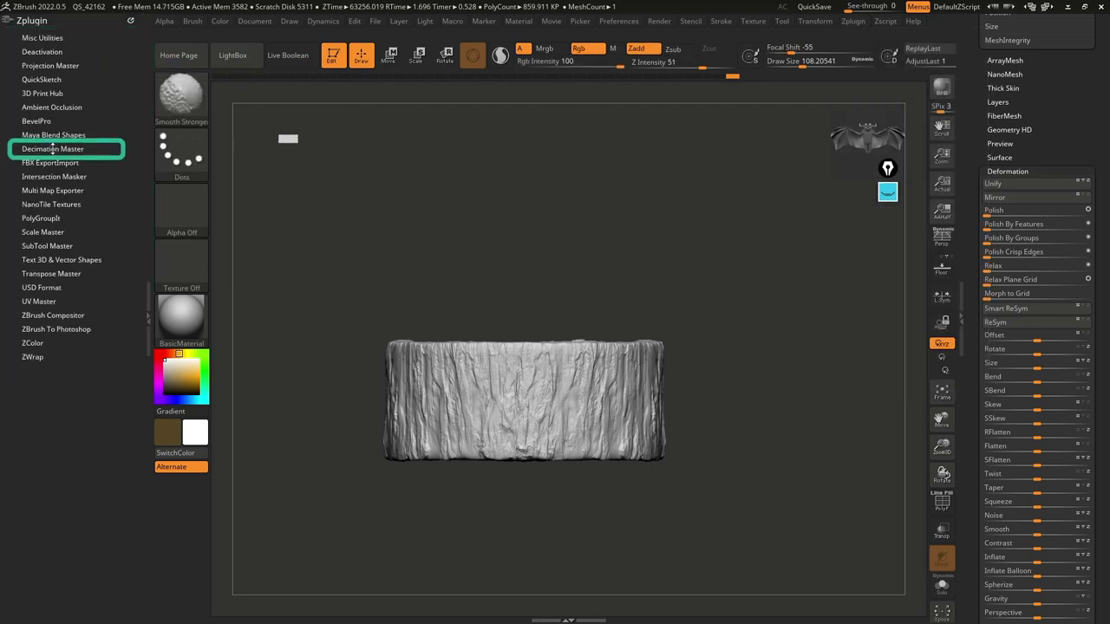
click(52, 149)
click(85, 256)
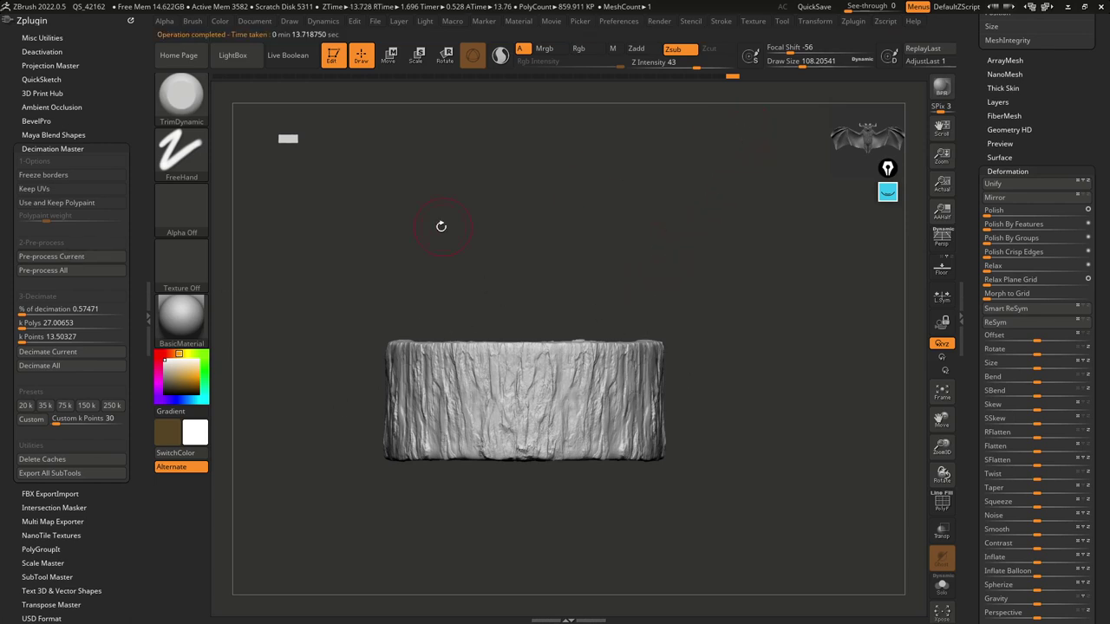
Step: Shift the top shelf sideways to bring the ActivePoints and TotalPoints counters into view
key(ctrl)
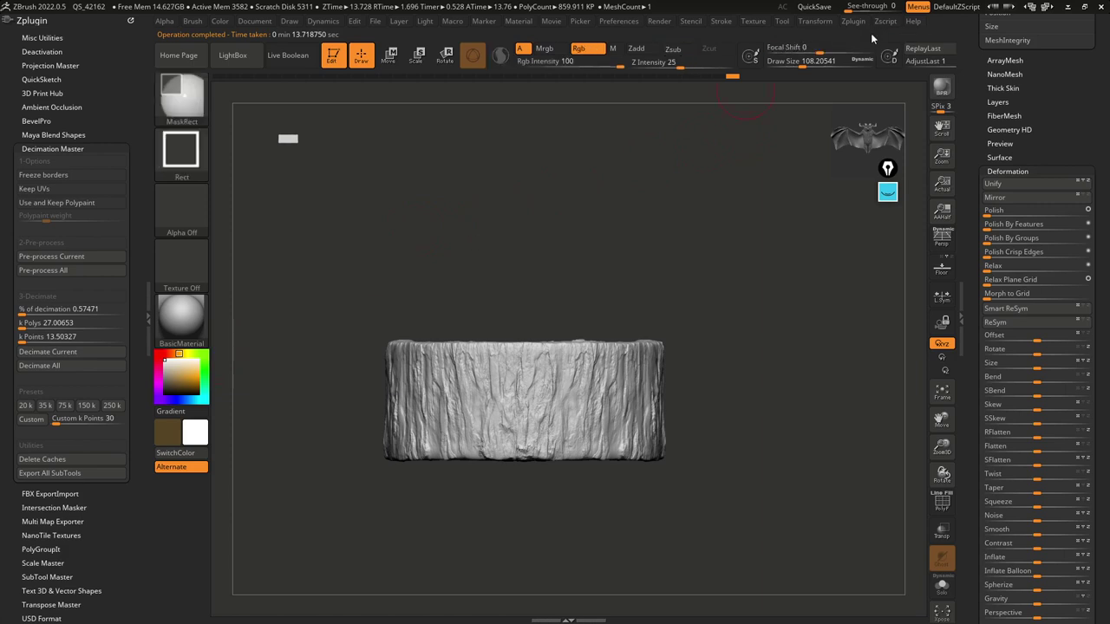
mouse_move(917, 71)
mouse_down()
mouse_move(703, 77)
mouse_move(887, 75)
mouse_move(859, 76)
mouse_up()
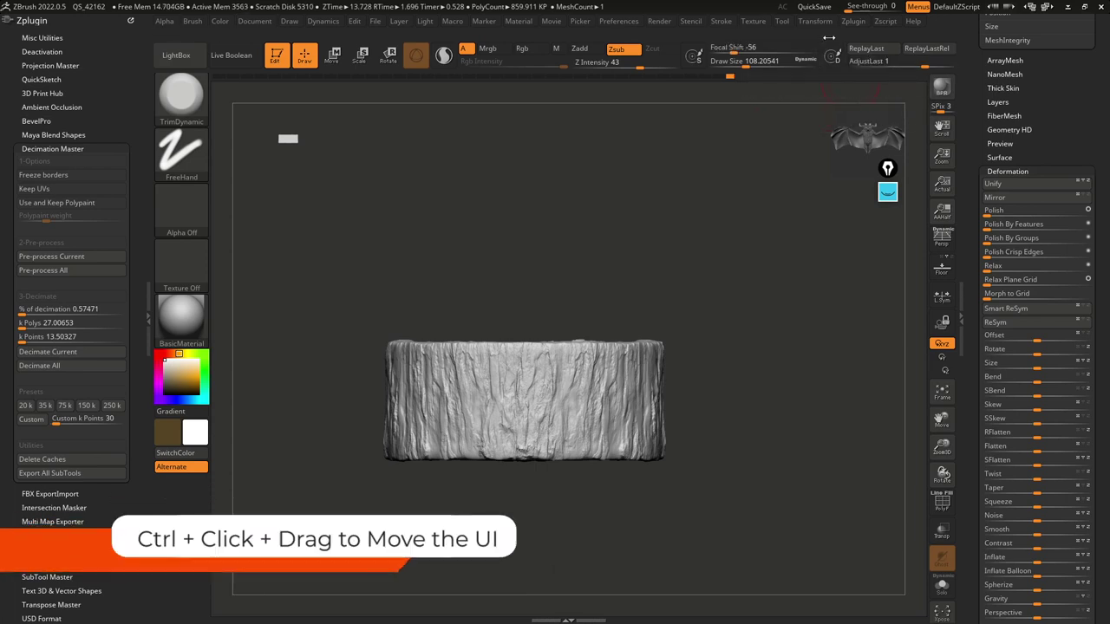
key(ctrl)
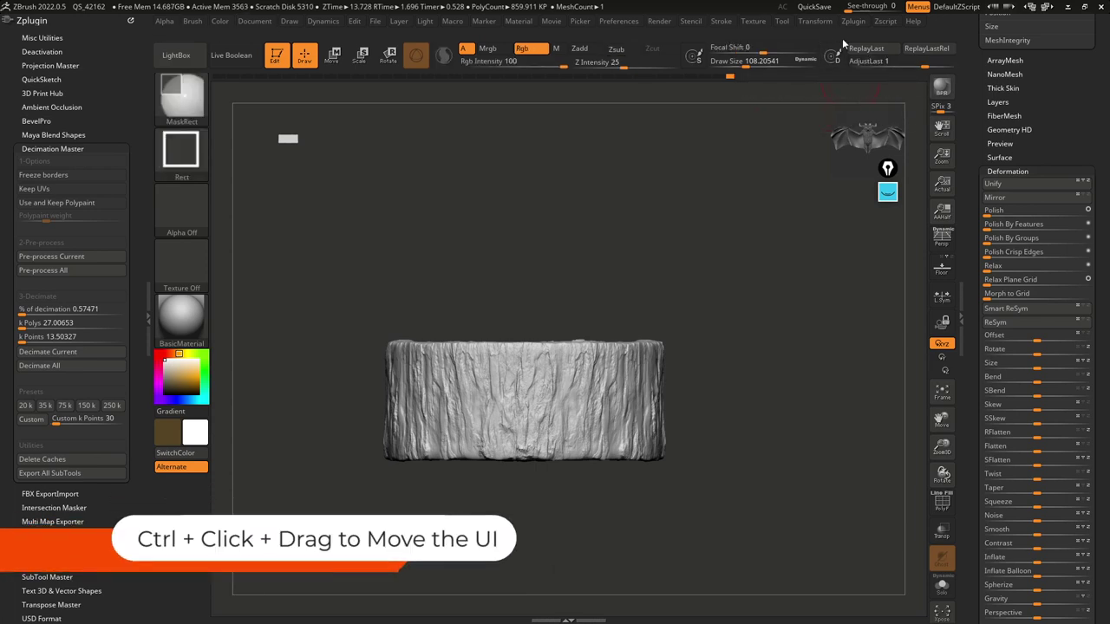
mouse_move(845, 47)
ctrl+mouse_down()
mouse_move(646, 49)
mouse_move(829, 48)
mouse_move(711, 47)
mouse_move(754, 49)
ctrl+mouse_up()
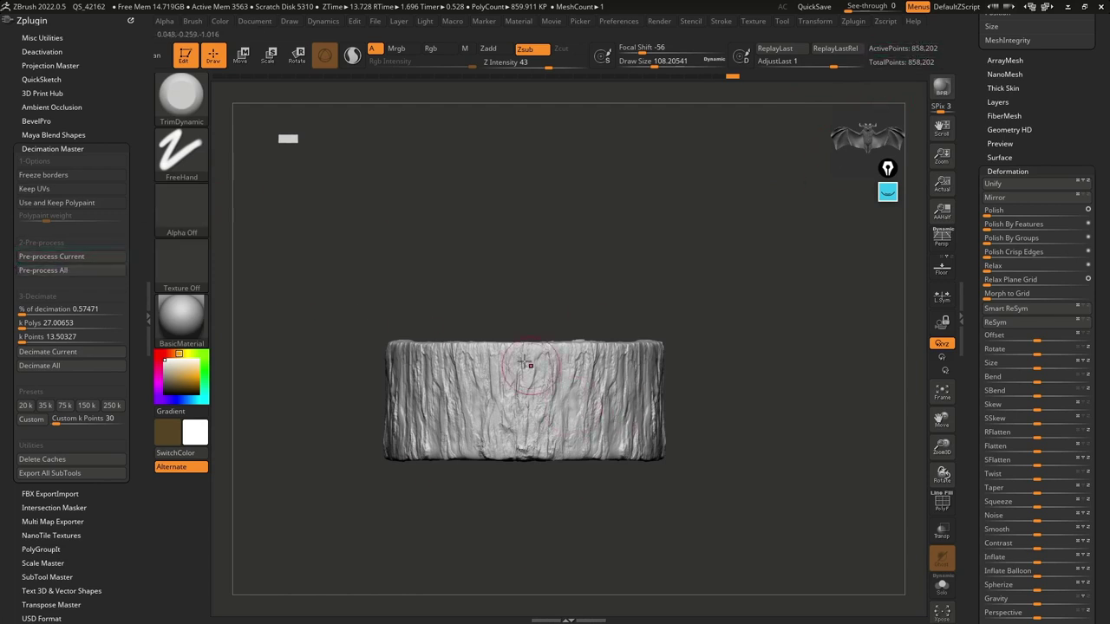
Step: Decimate the current cylinder to 5% and examine its triangulated wireframe up close
click(91, 314)
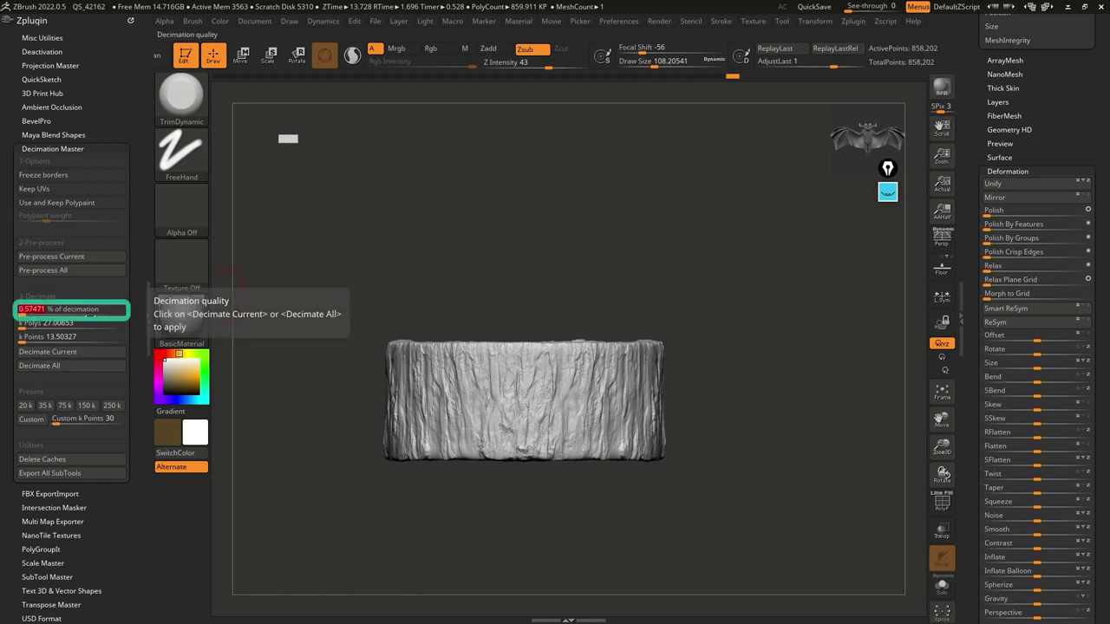
text(5)
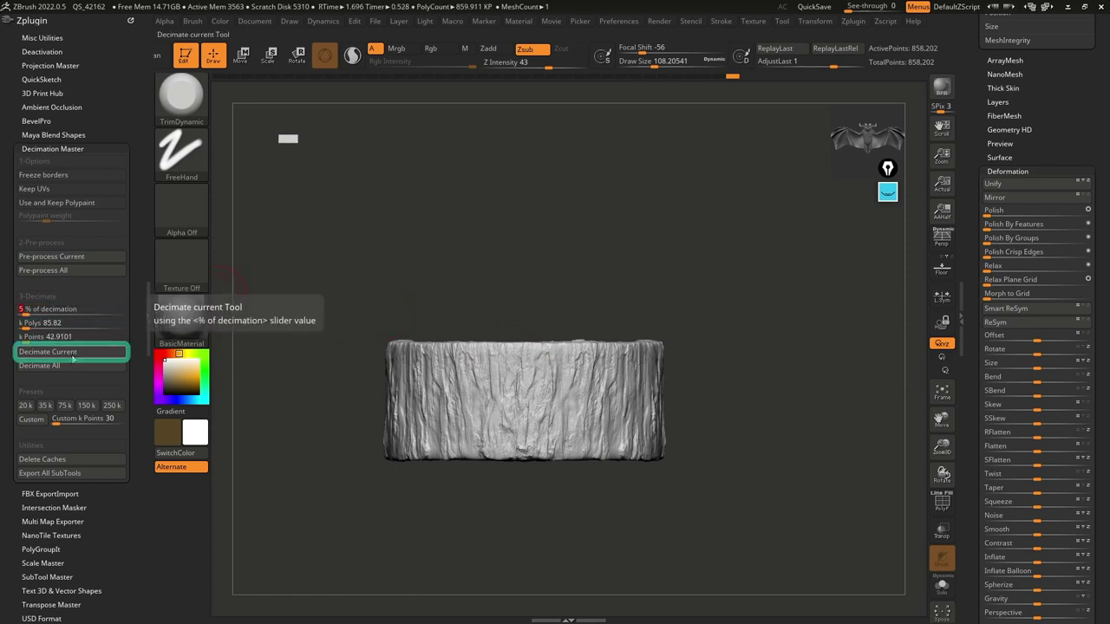
click(47, 351)
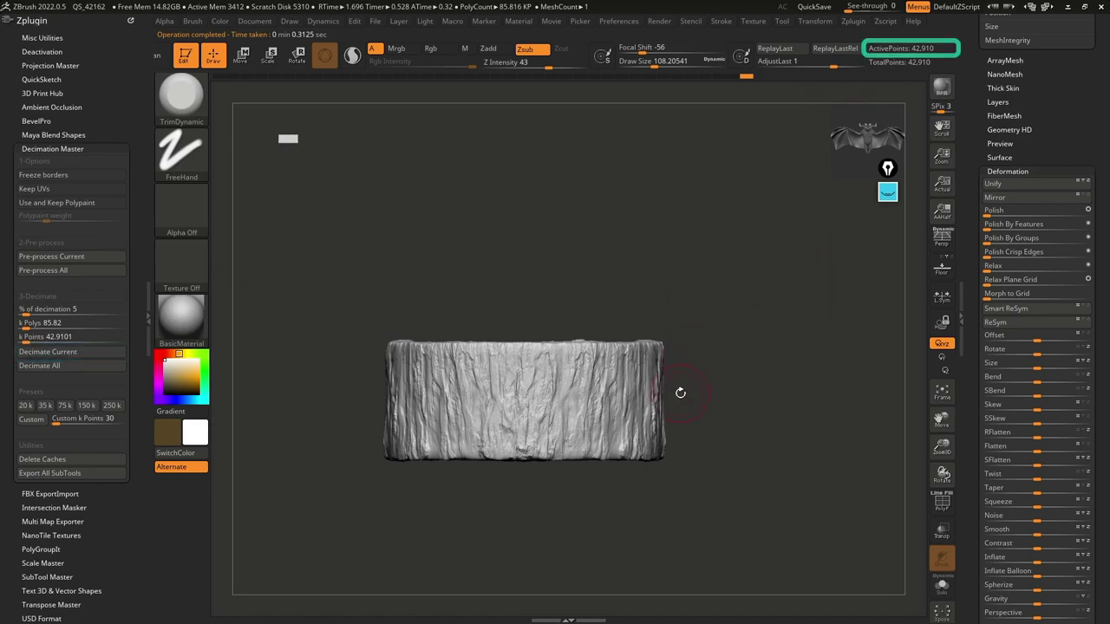
click(944, 505)
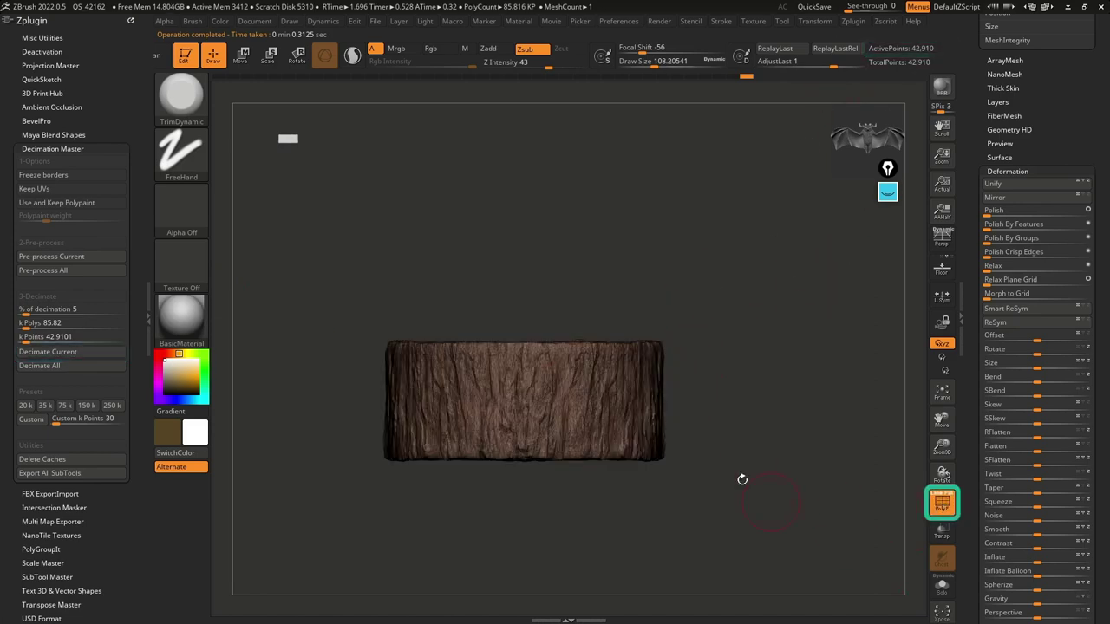
ctrl+right_drag(740, 478, 737, 555)
mouse_move(555, 347)
alt+right_down()
mouse_move(543, 285)
mouse_move(550, 329)
alt+right_up()
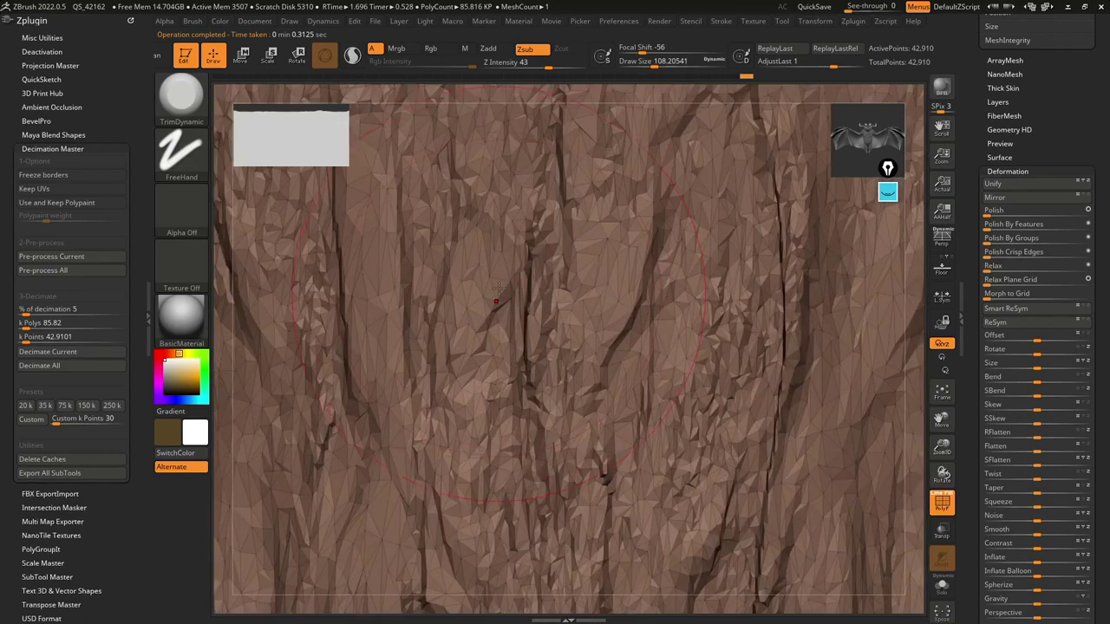
scroll(535, 350, down, 5)
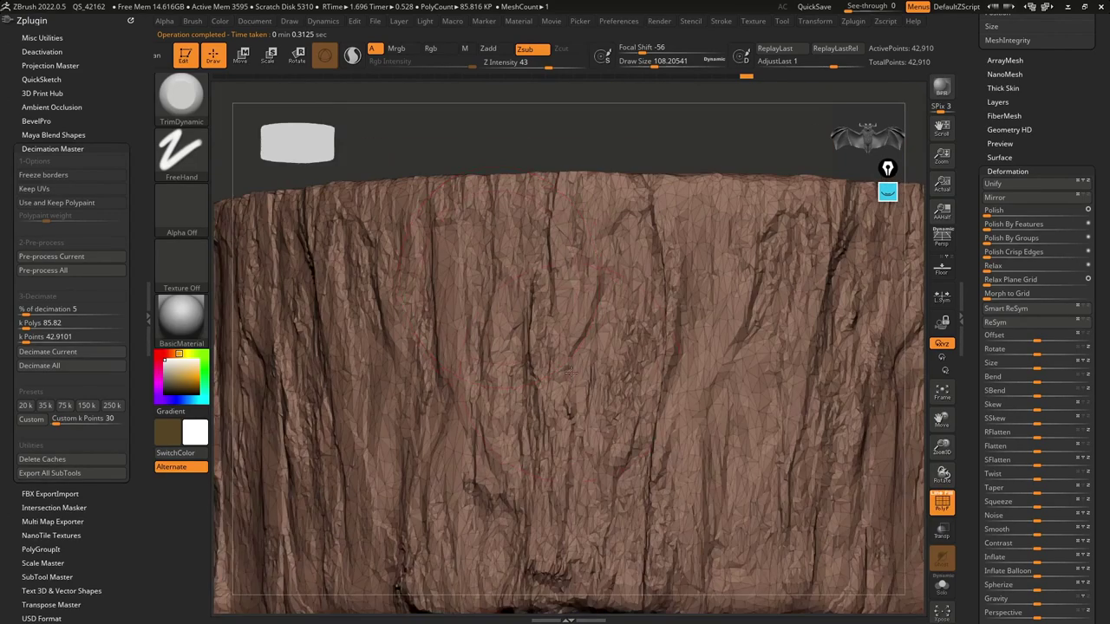
Step: Hide the cylinder's wireframe and decimate the current cylinder to 1%
scroll(568, 373, down, 5)
key(shift+f)
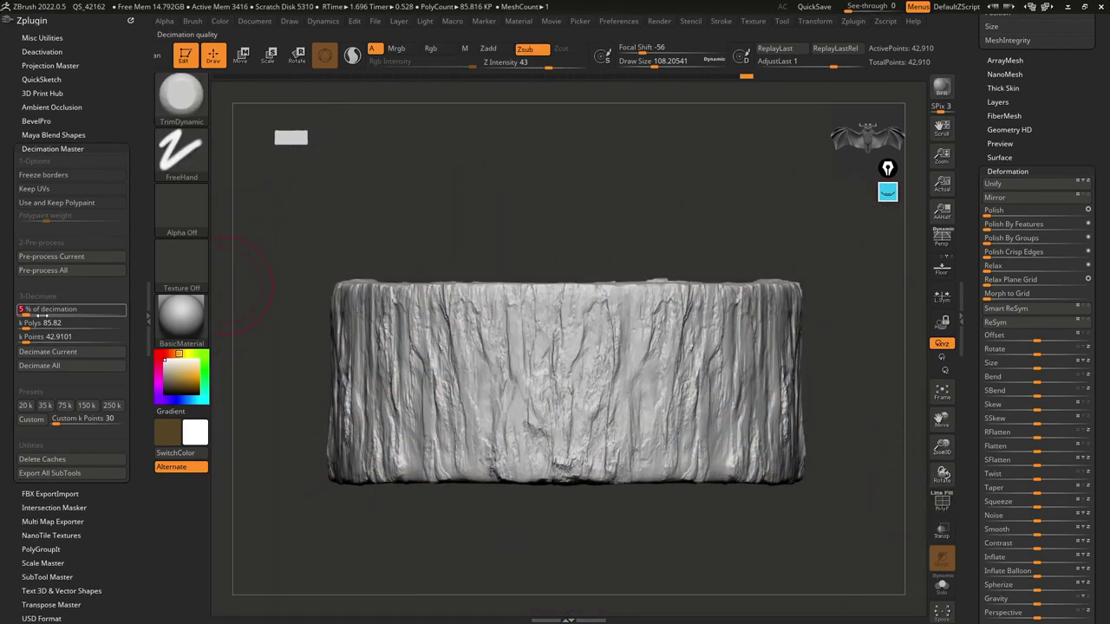
click(39, 315)
text(1)
key(Return)
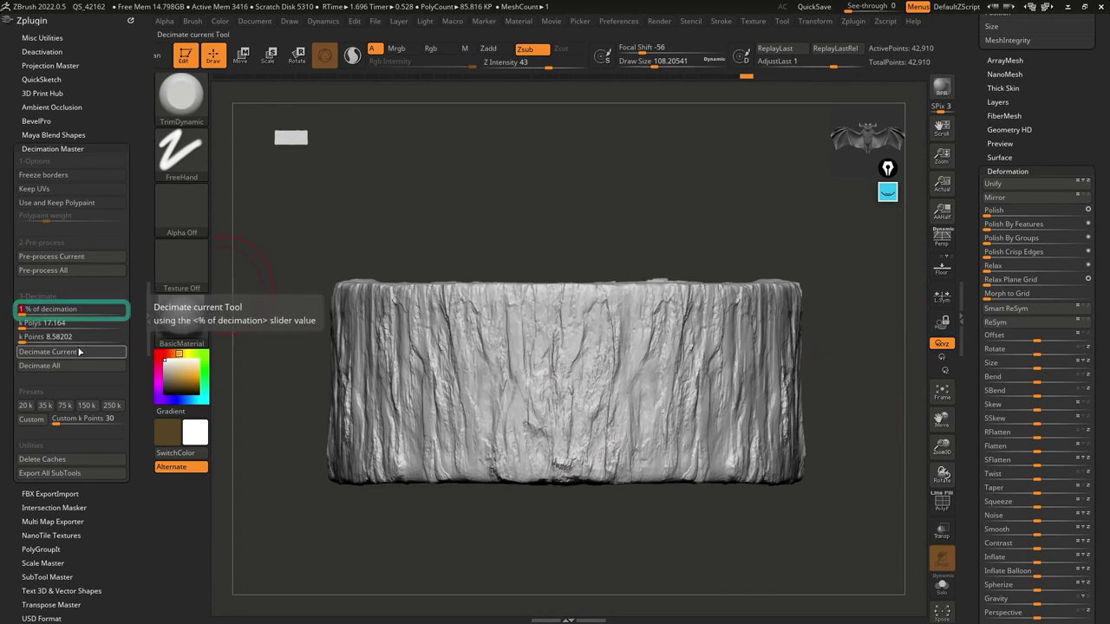
click(80, 353)
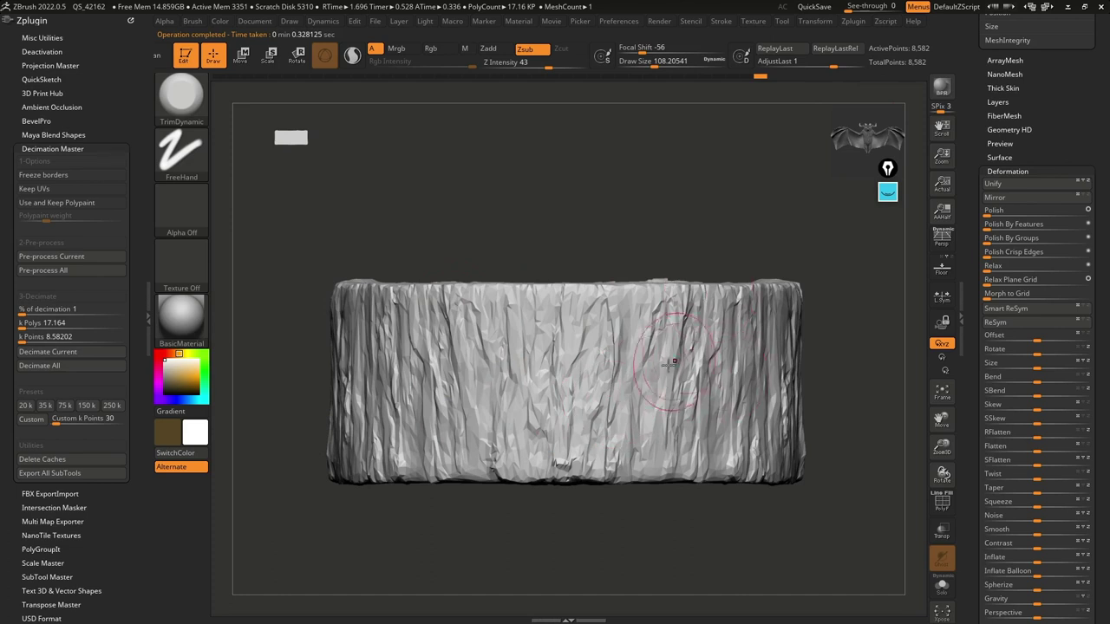
Step: Turn on Array Mesh for the decimated cylinder and set the repeat count to 12
alt+right_drag(616, 421, 564, 313)
mouse_move(653, 421)
alt+right_down()
mouse_move(600, 361)
mouse_move(573, 416)
alt+right_up()
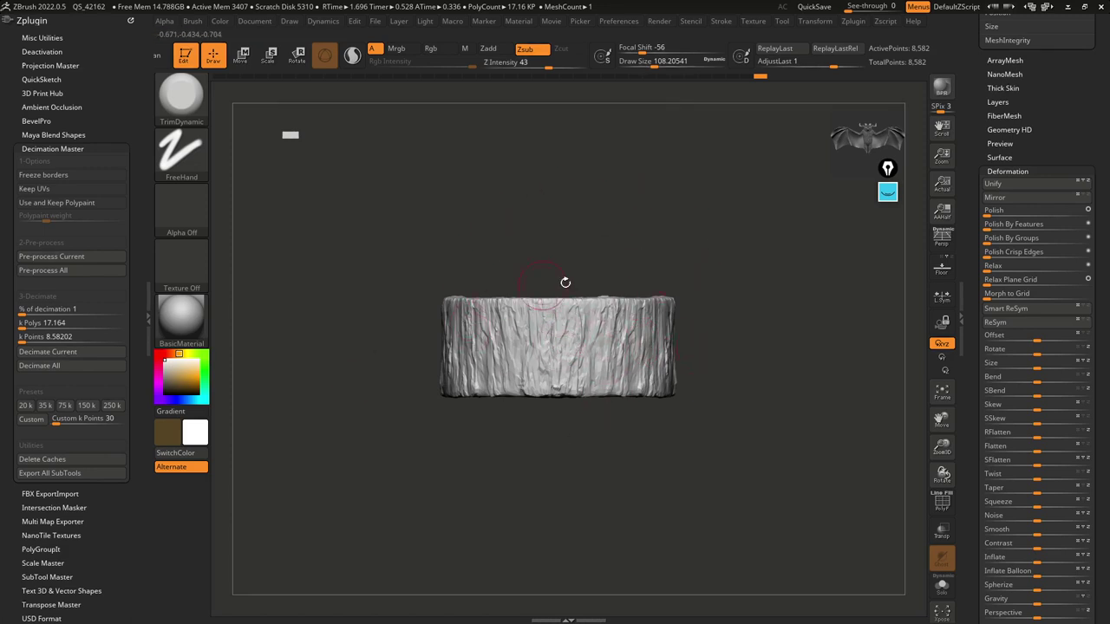
click(1009, 170)
click(1021, 58)
drag(980, 21, 1013, 143)
alt+drag(775, 240, 775, 351)
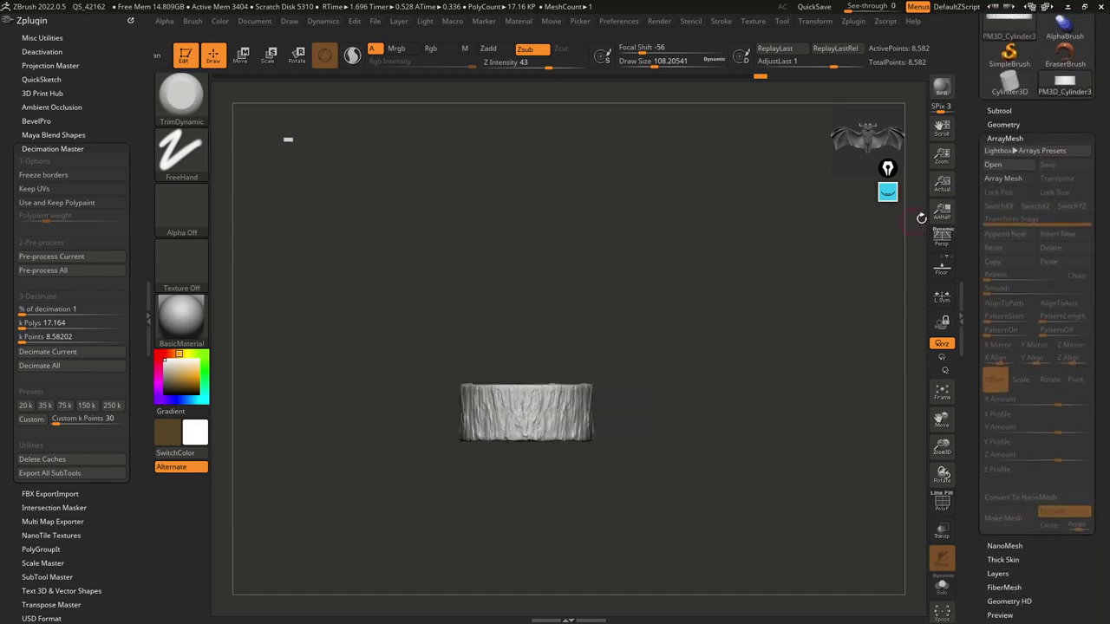
click(1017, 180)
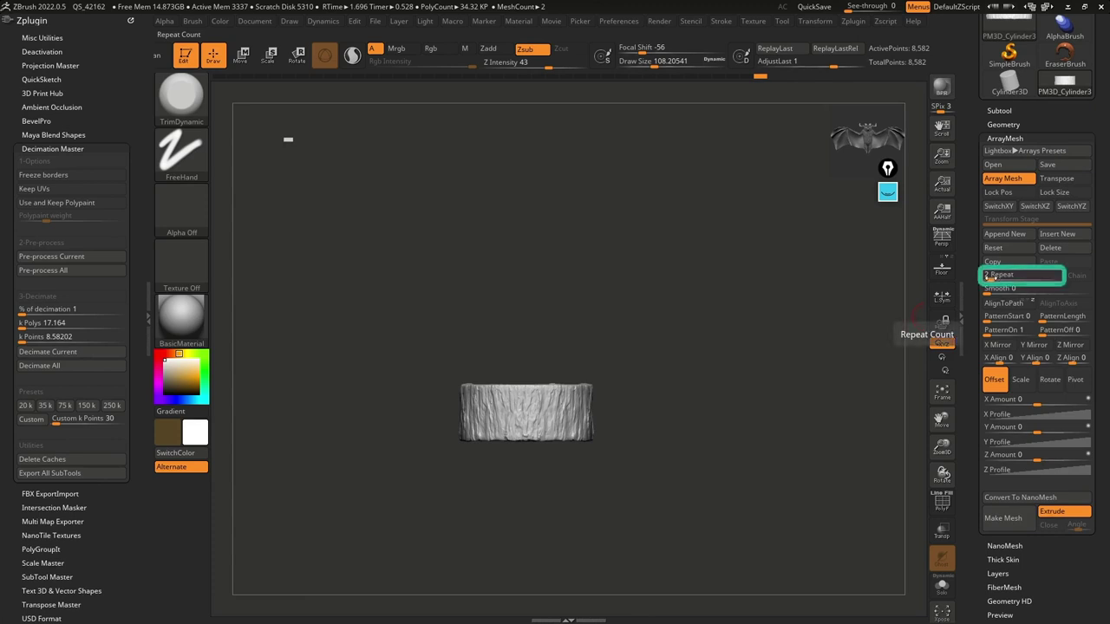
key(Return)
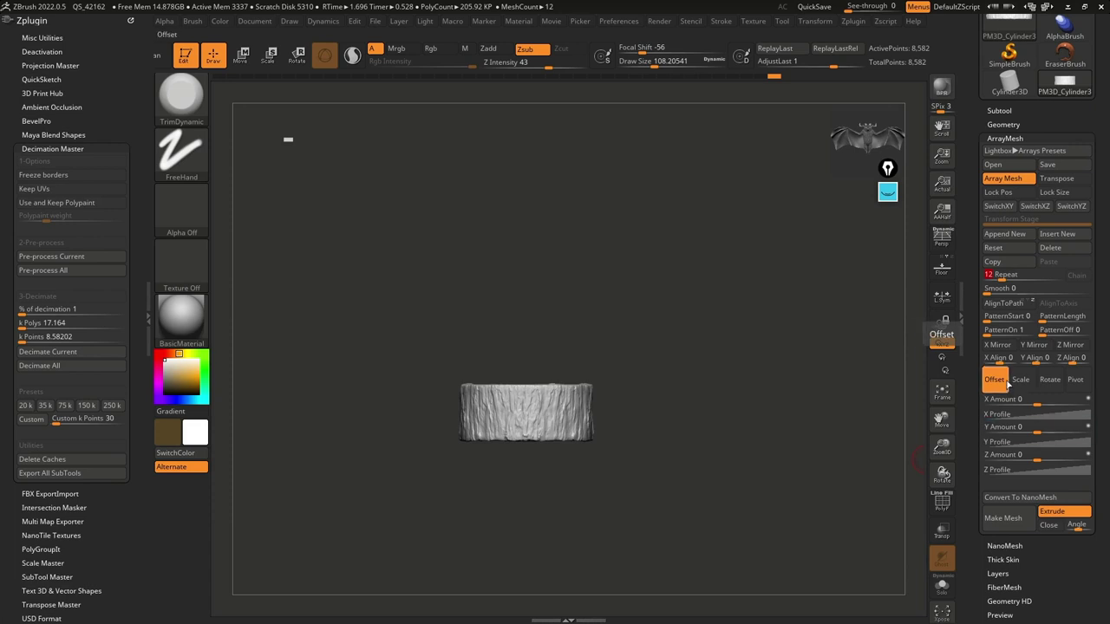
Step: Enable Transpose control of the array, collapse the plugin tray, and switch to Move with the transpose line instead of the gizmo
drag(1037, 427, 1008, 429)
key(Return)
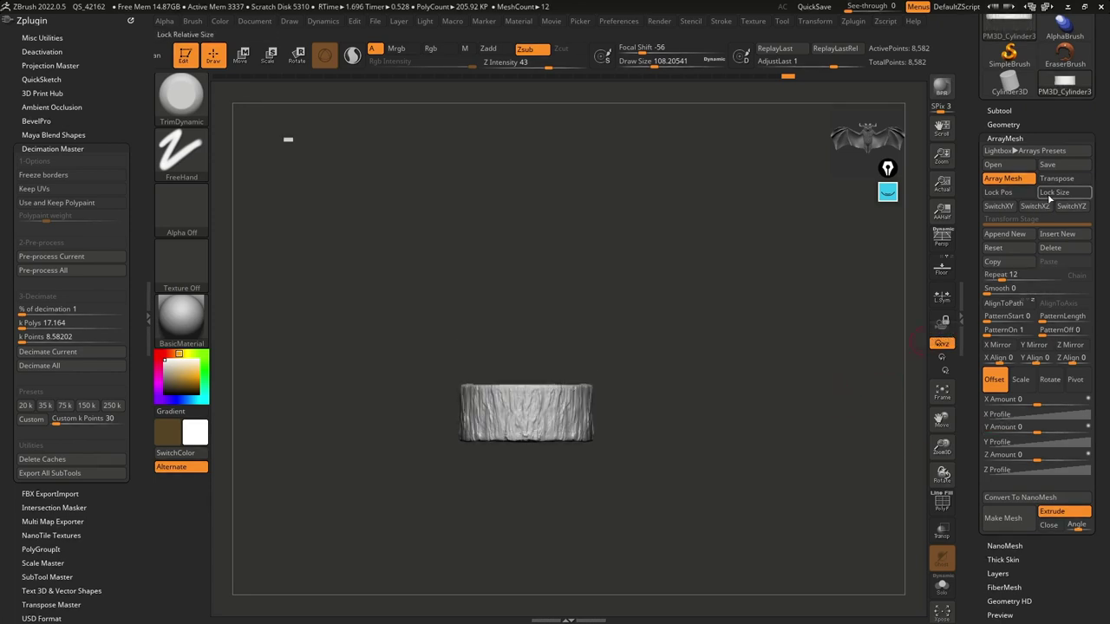
click(1080, 178)
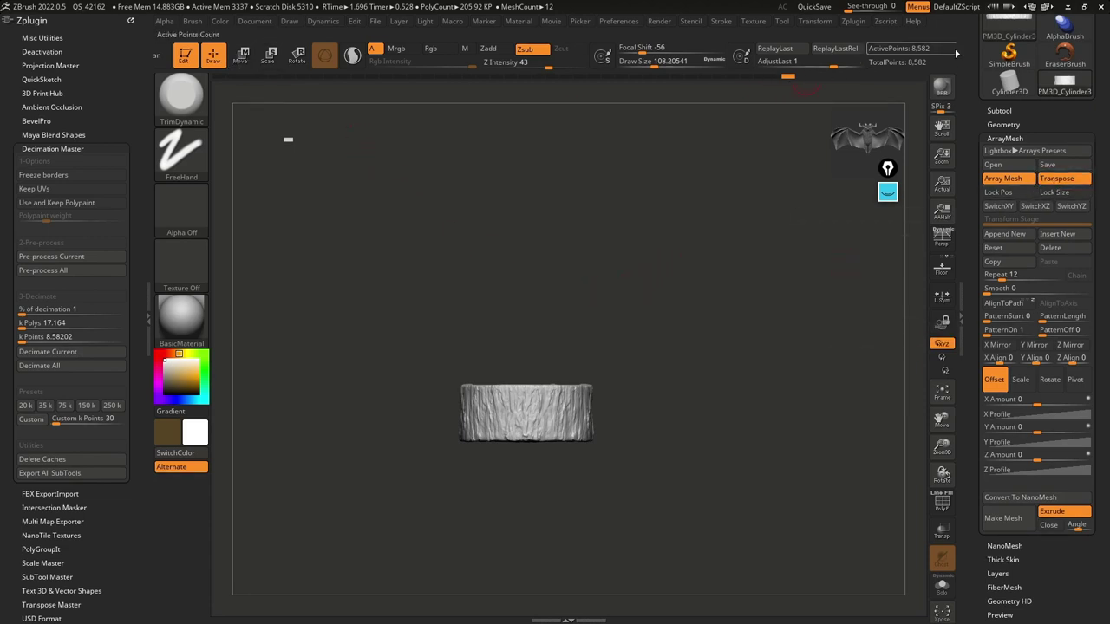
click(149, 318)
key(ctrl)
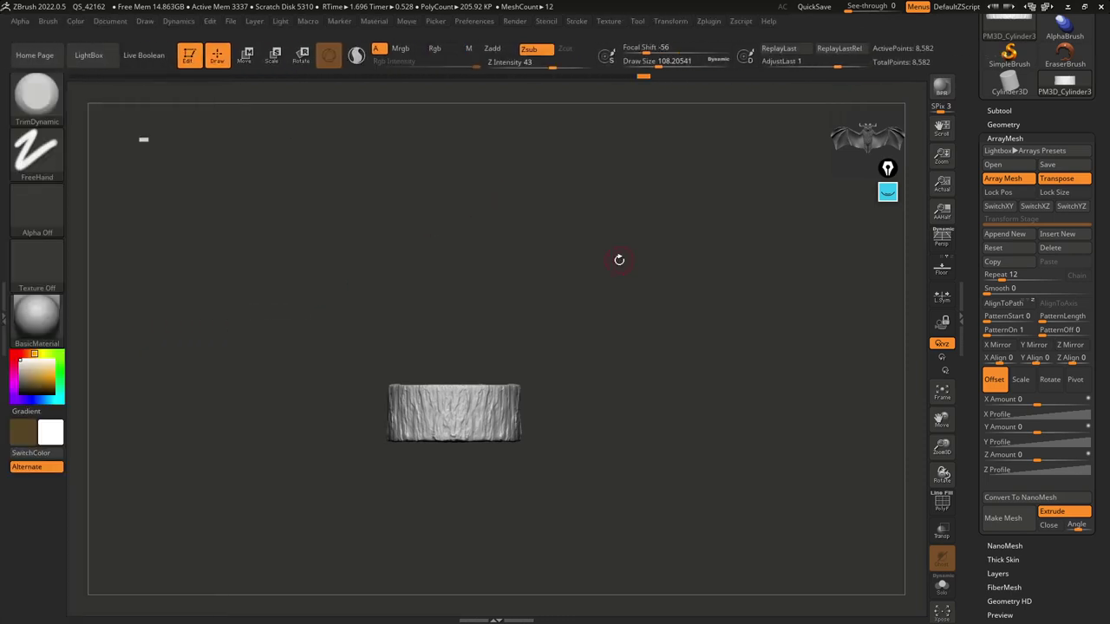
click(242, 59)
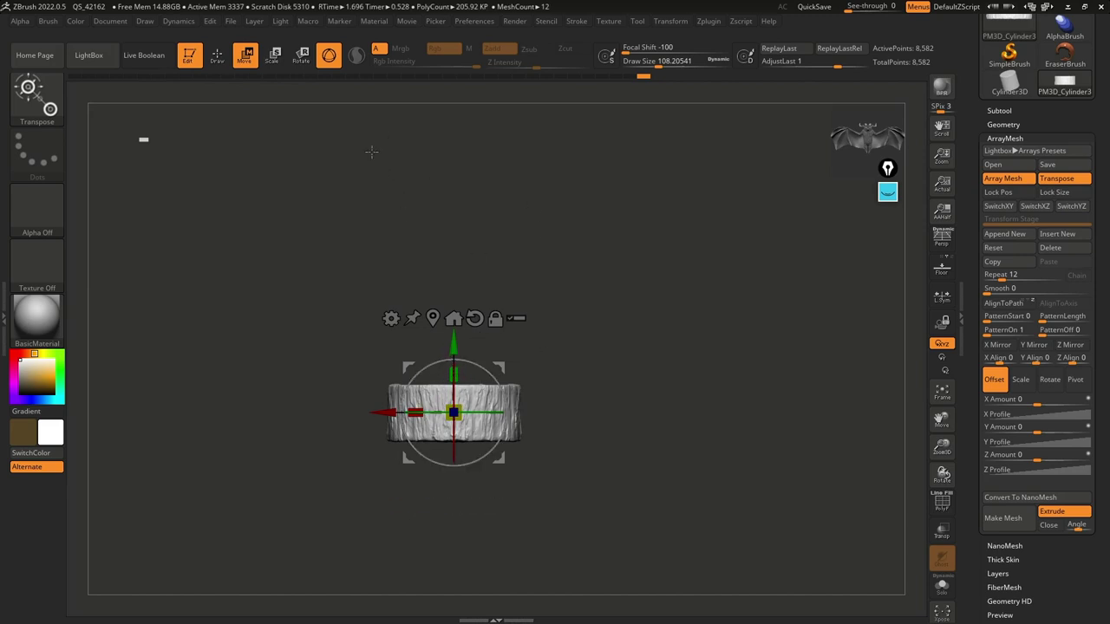
click(331, 58)
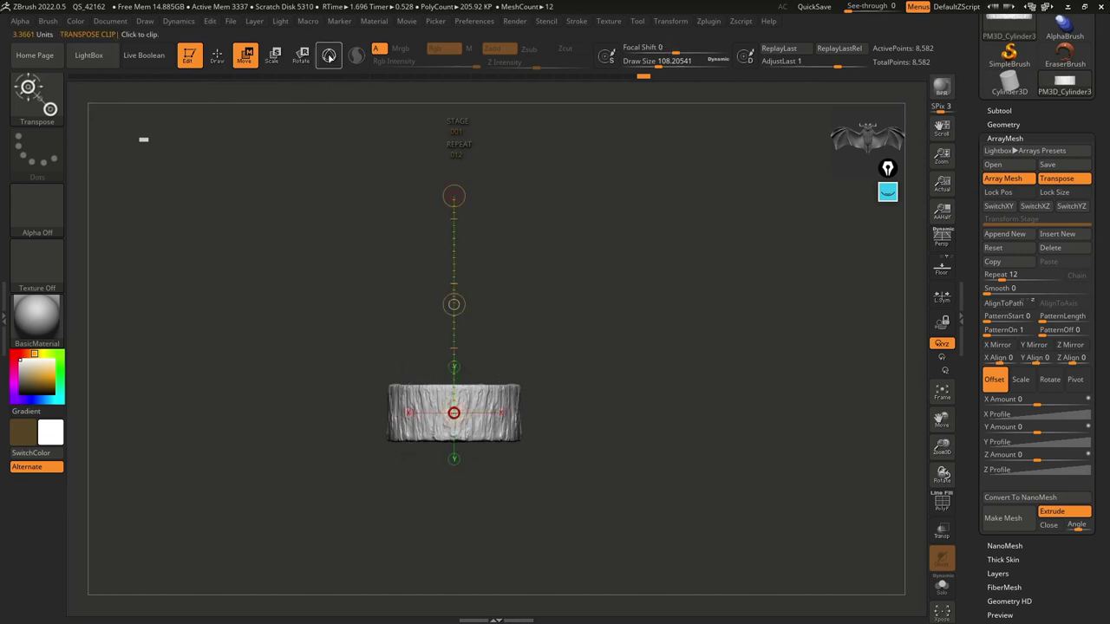
Step: Offset the array copies upward to a Y Amount of about -11.37, stacking the segments end to end into a column
mouse_move(578, 229)
alt+mouse_down()
mouse_move(583, 270)
mouse_move(572, 244)
alt+mouse_up()
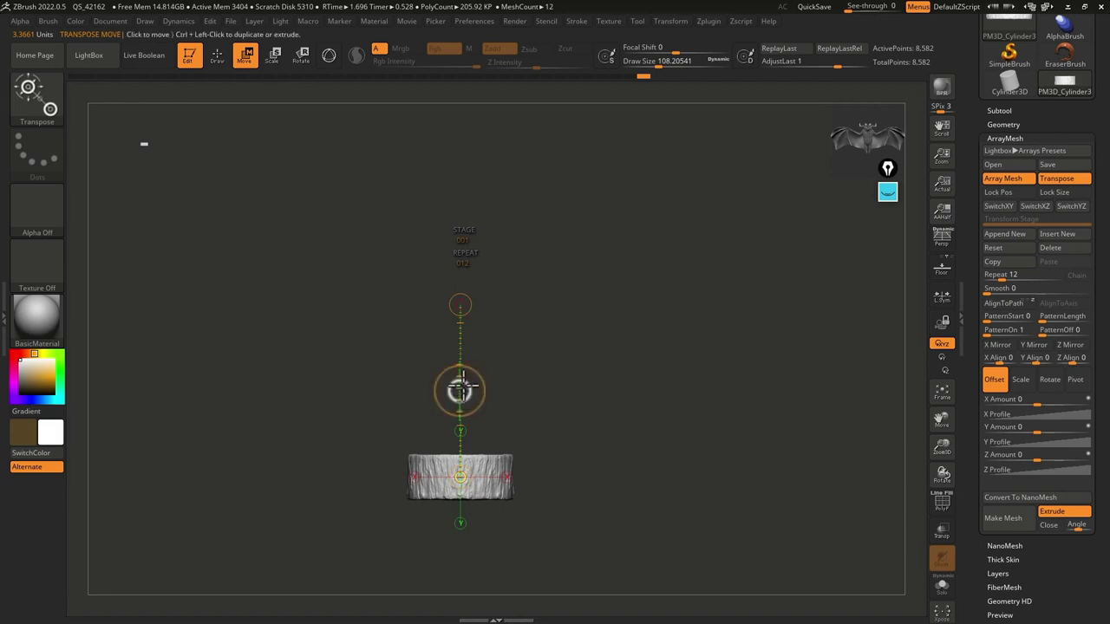
drag(460, 392, 478, 61)
alt+drag(592, 213, 593, 276)
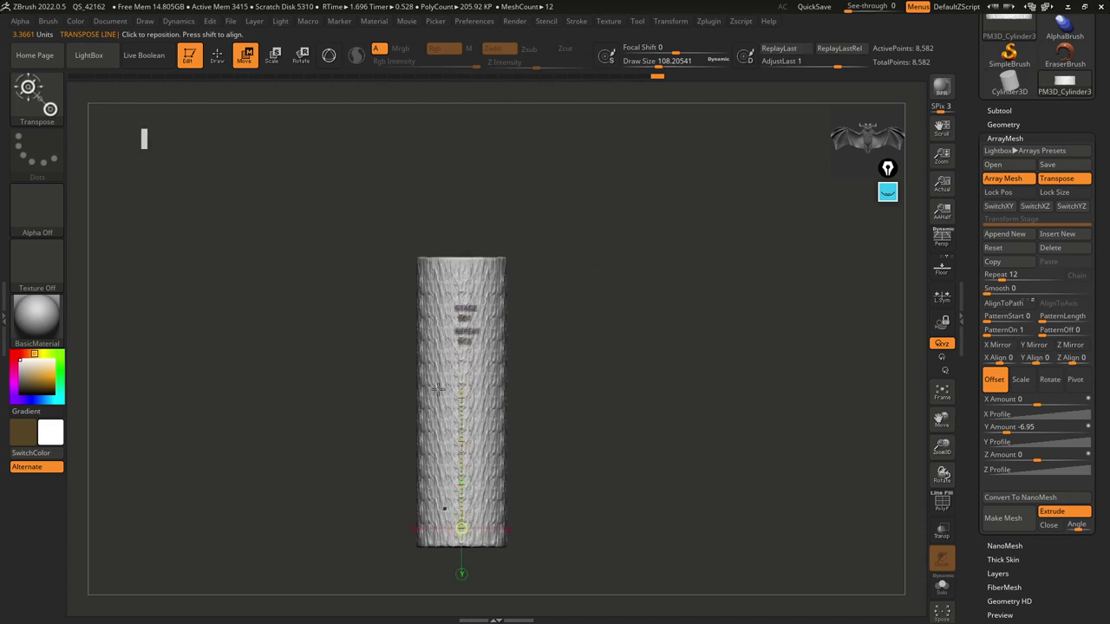
drag(463, 452, 485, 277)
key(q)
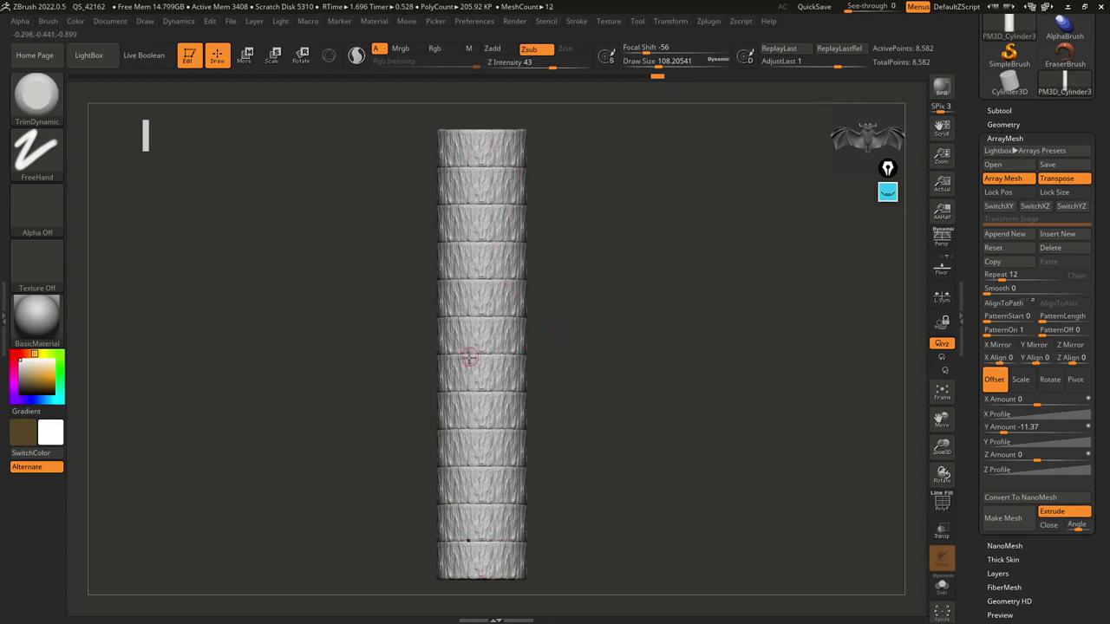
drag(572, 373, 577, 390)
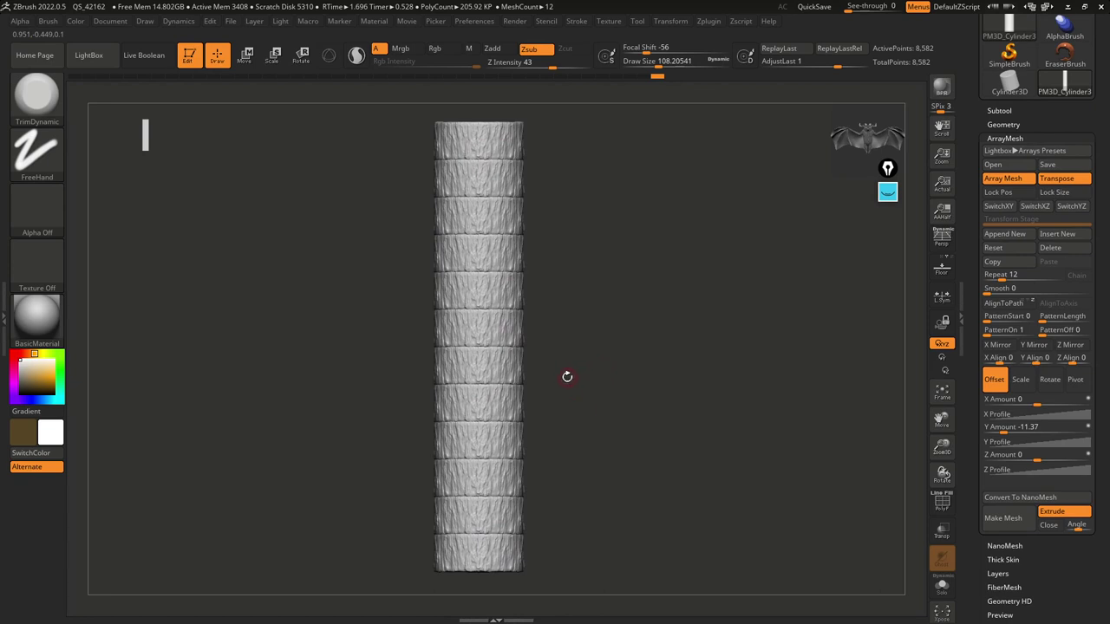
Step: Lengthen the transpose line along the whole column and rotate the array copies progressively around Y by about -741
click(245, 58)
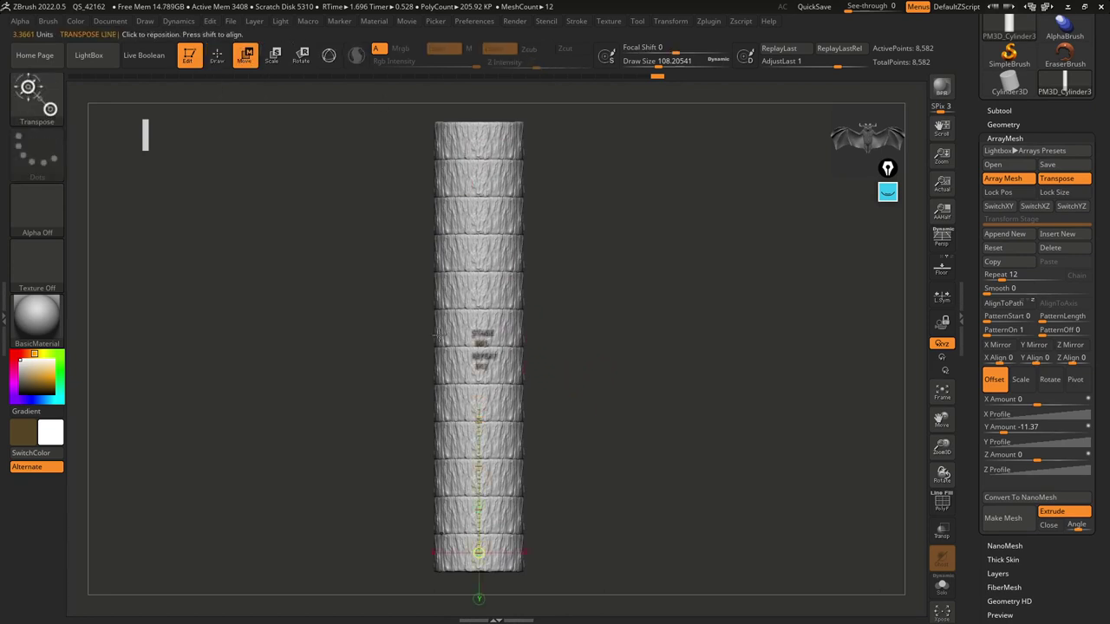
click(300, 55)
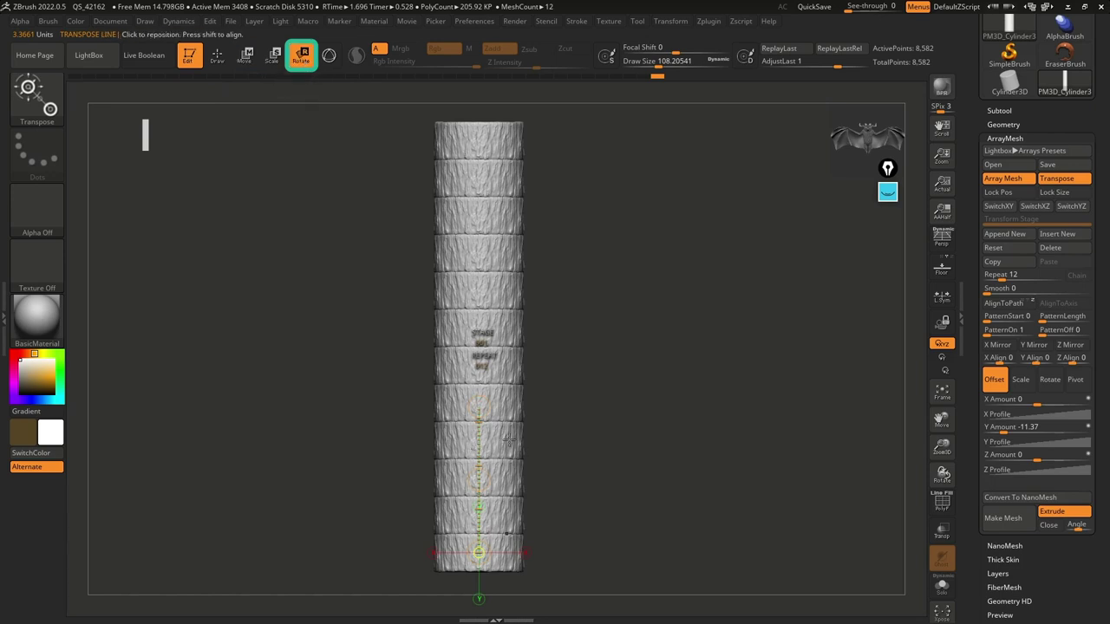
drag(485, 568, 488, 125)
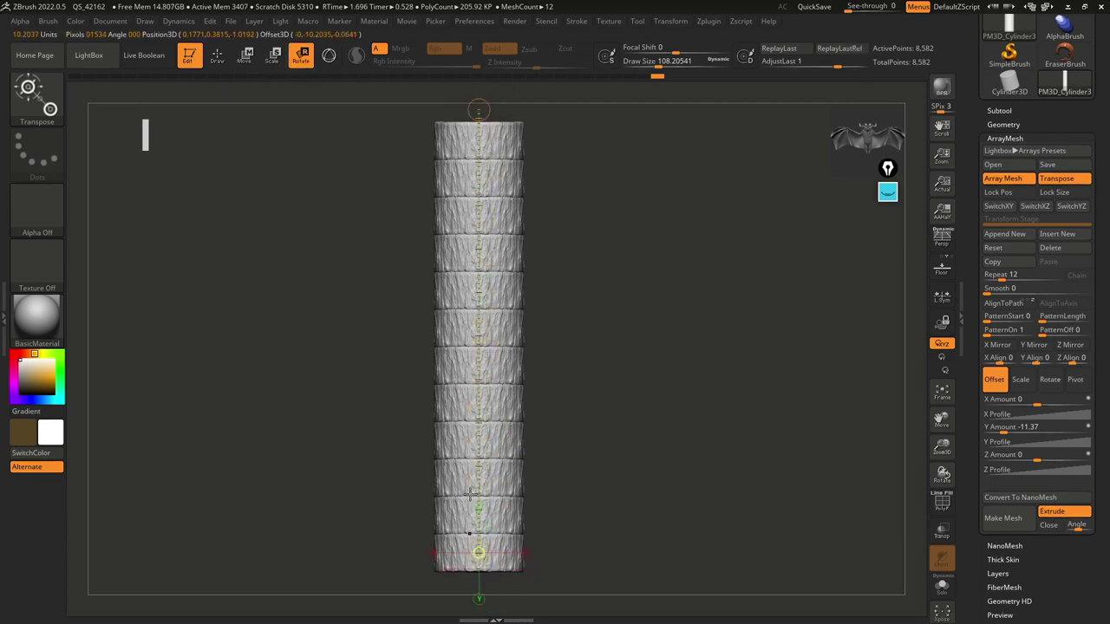
drag(481, 330, 399, 330)
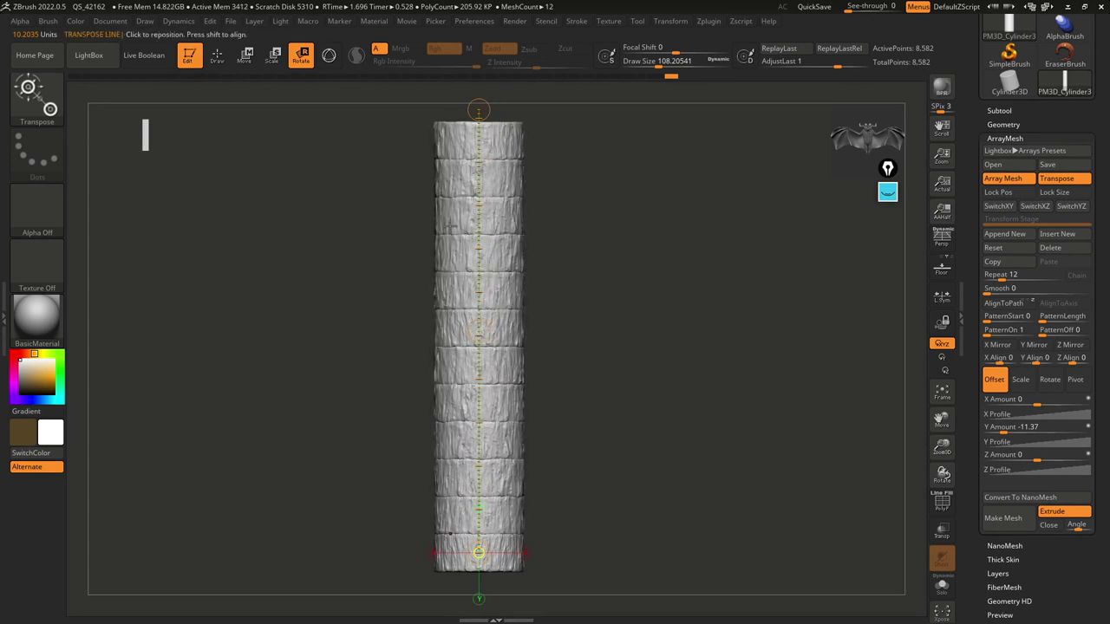
key(ctrl+z)
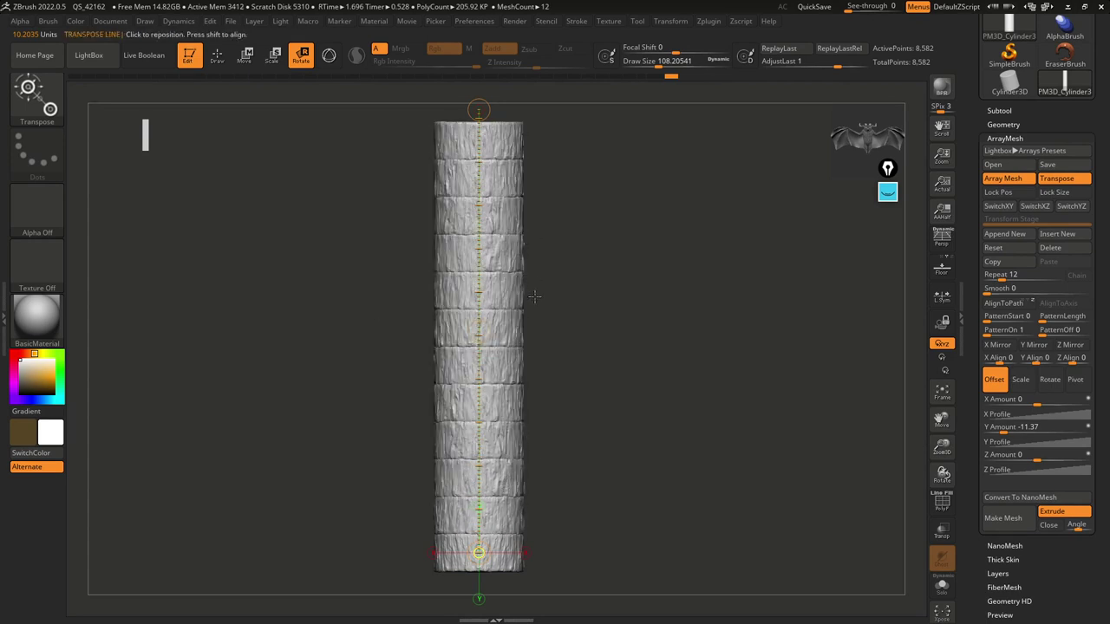
key(ctrl+z)
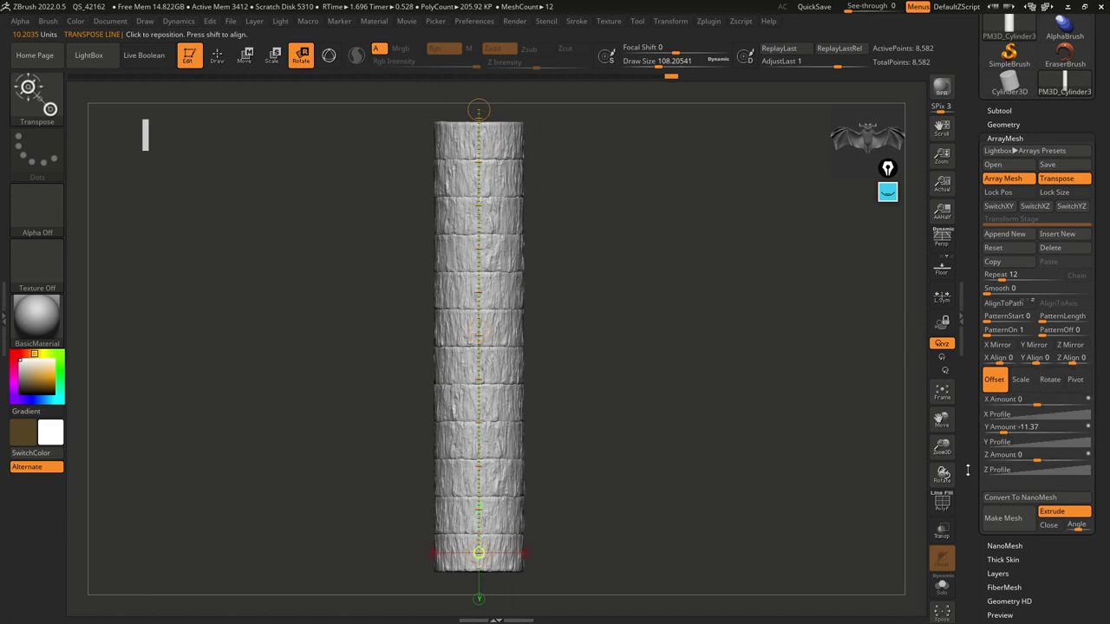
click(217, 55)
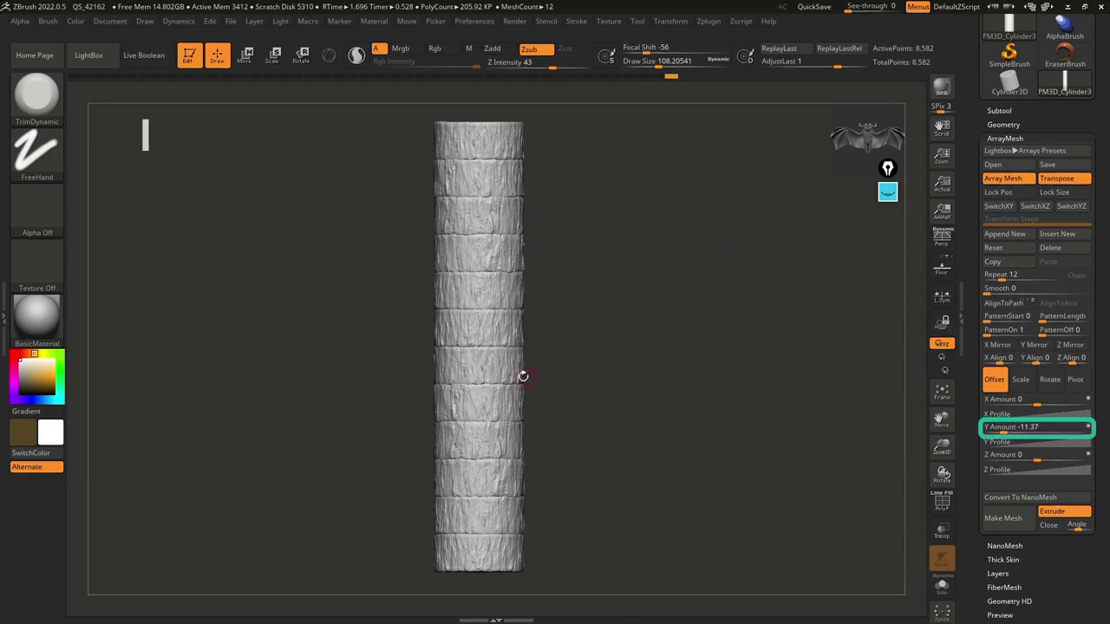
Step: Set the array's Rotate Y Amount to -736
click(1051, 380)
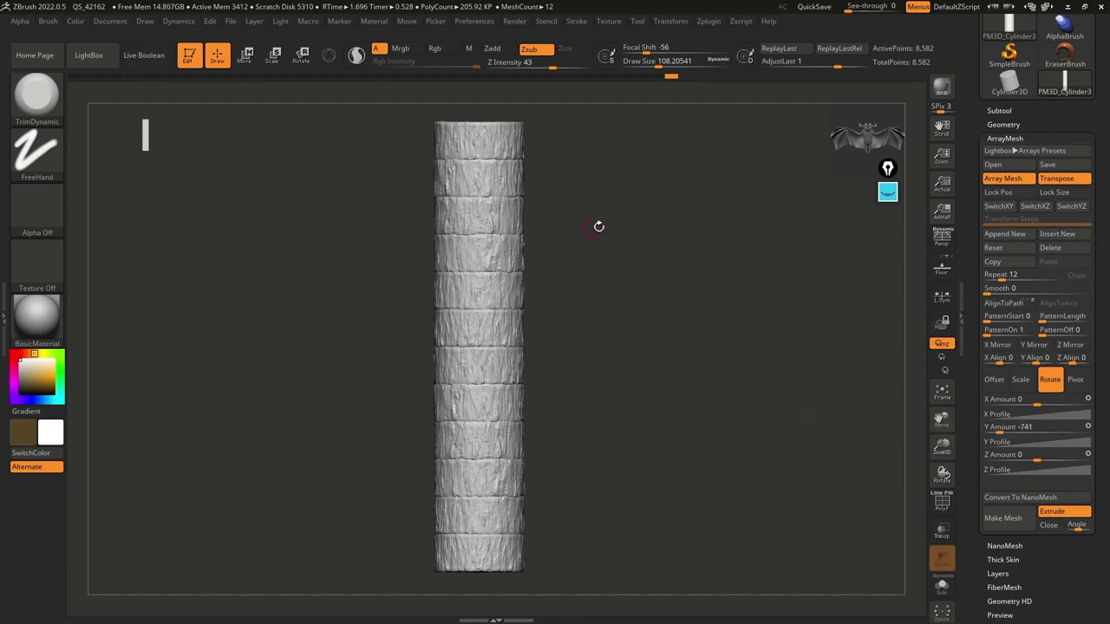
drag(1027, 428, 1000, 432)
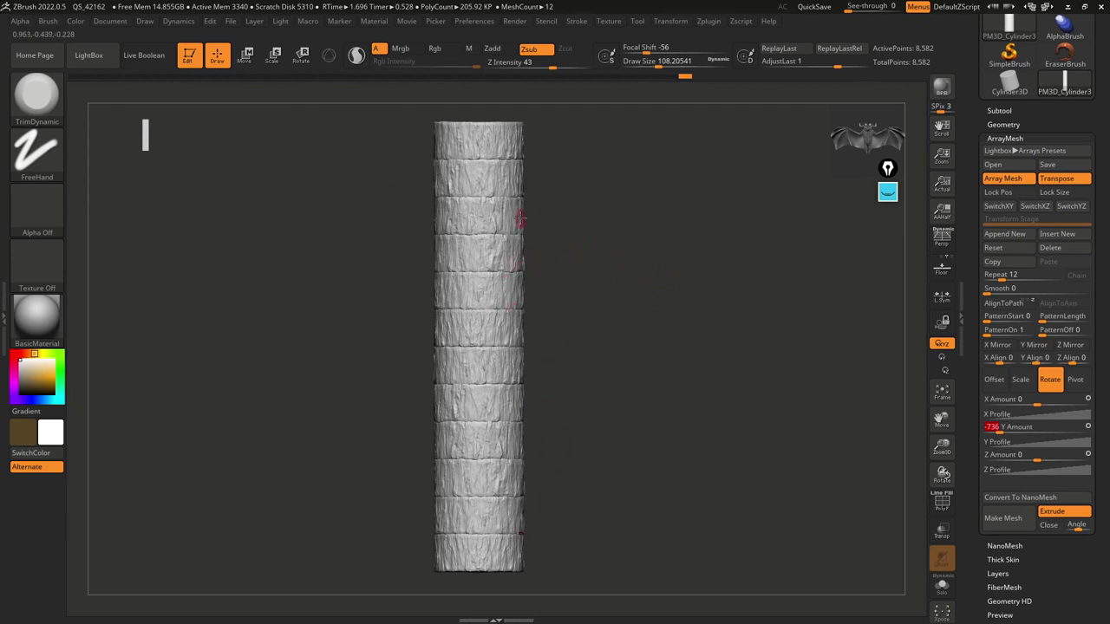
ctrl+right_drag(711, 260, 708, 308)
Step: Outline one segment and sketch curved, tapering sides on the two below it with the annotation pen, and hide the overlay
click(887, 192)
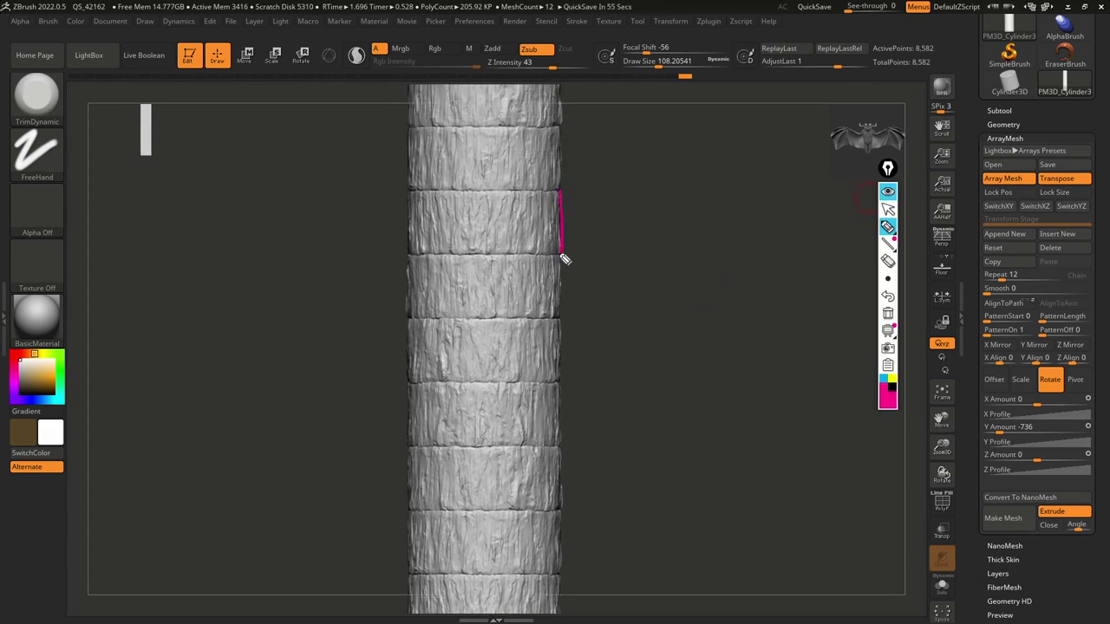
drag(487, 194, 561, 193)
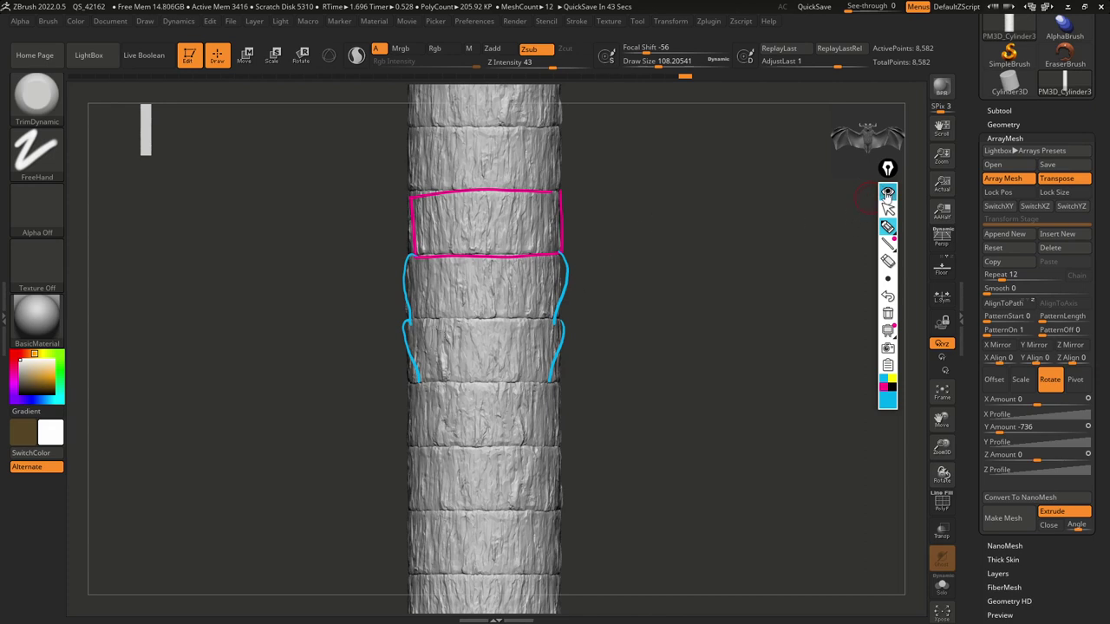
click(886, 192)
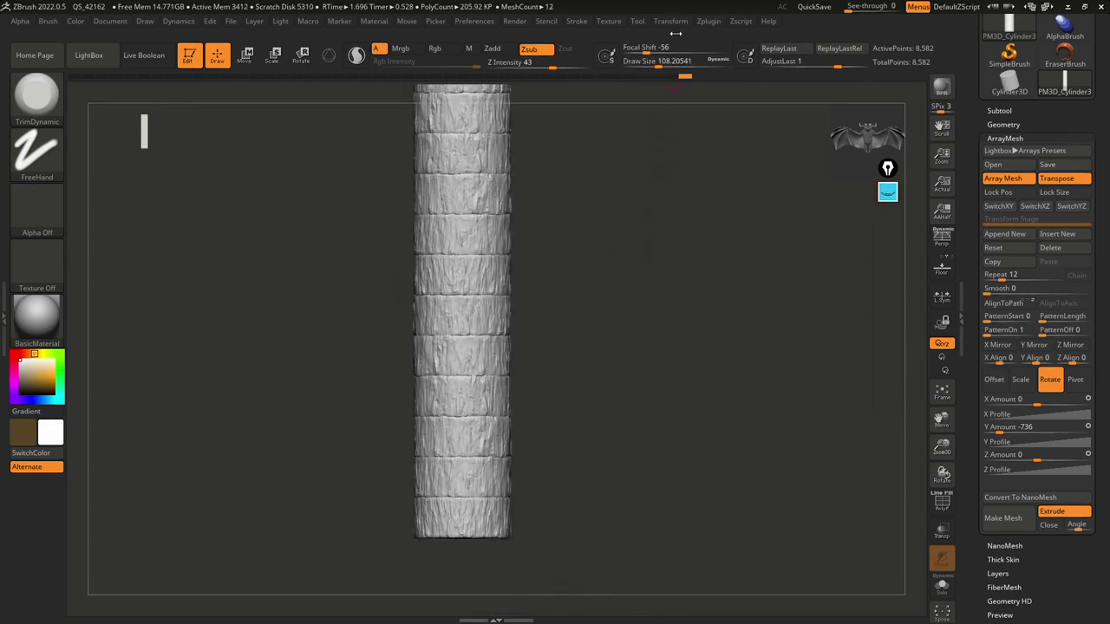
Step: Activate radial symmetry around the Y axis, with X symmetry switched off
click(672, 21)
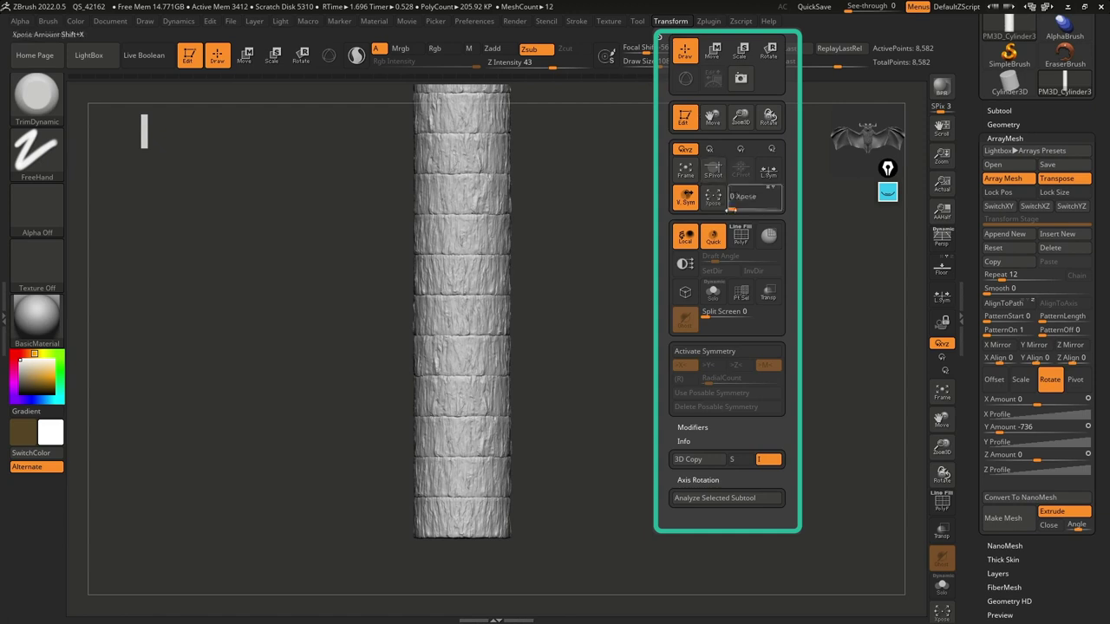
click(724, 354)
click(713, 365)
click(690, 366)
click(685, 380)
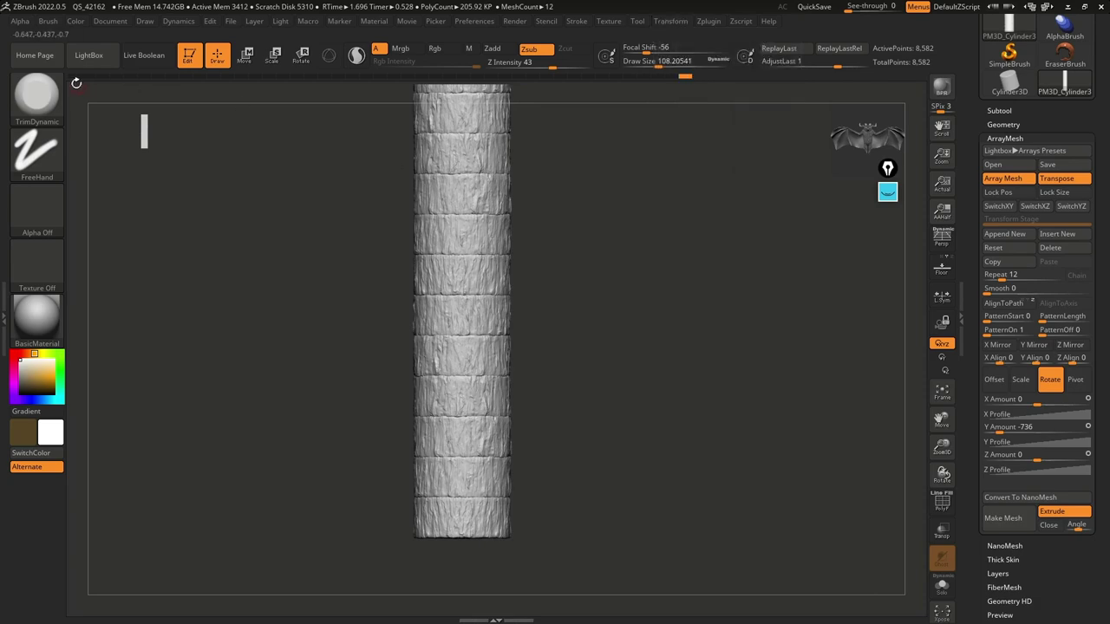
Step: Select the Move brush with a draw size of about 372 for reshaping the column's lowest segment
click(40, 97)
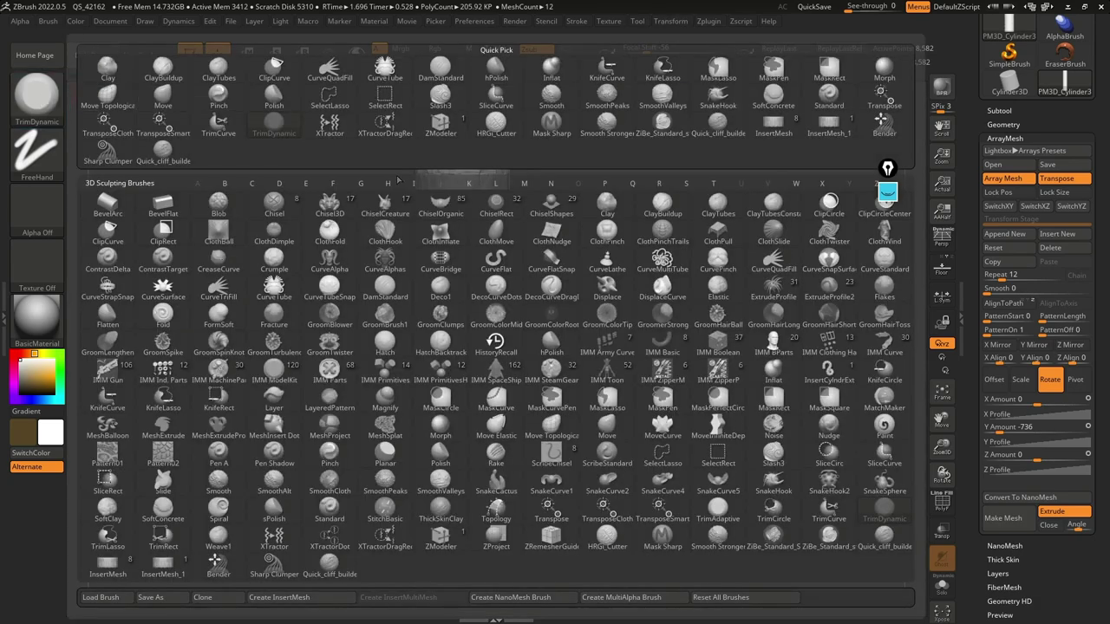
click(526, 183)
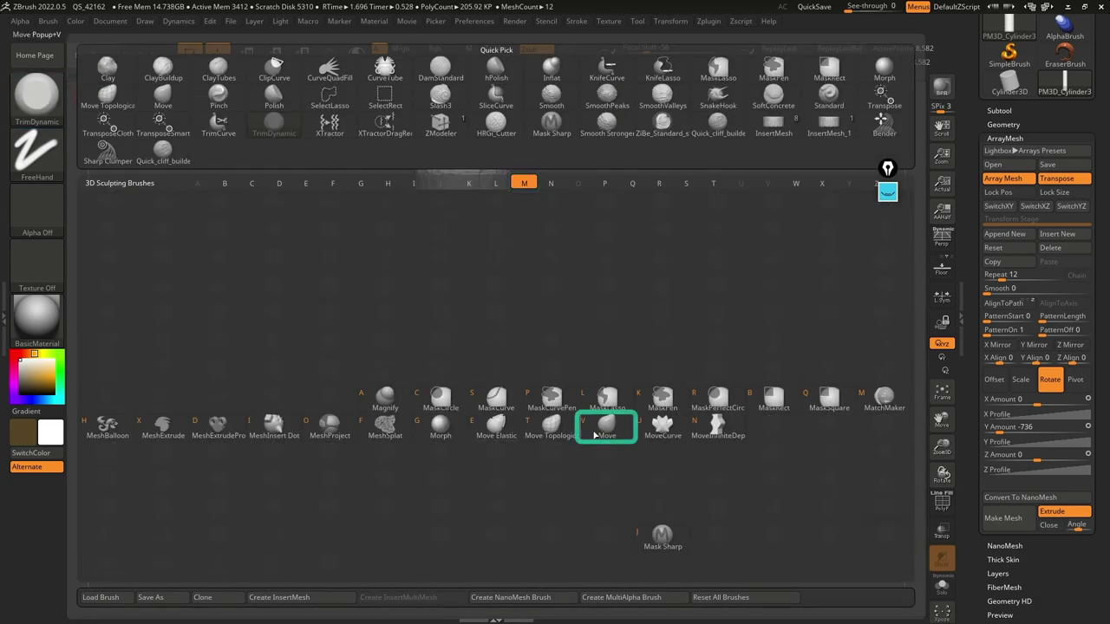
click(610, 426)
key(space)
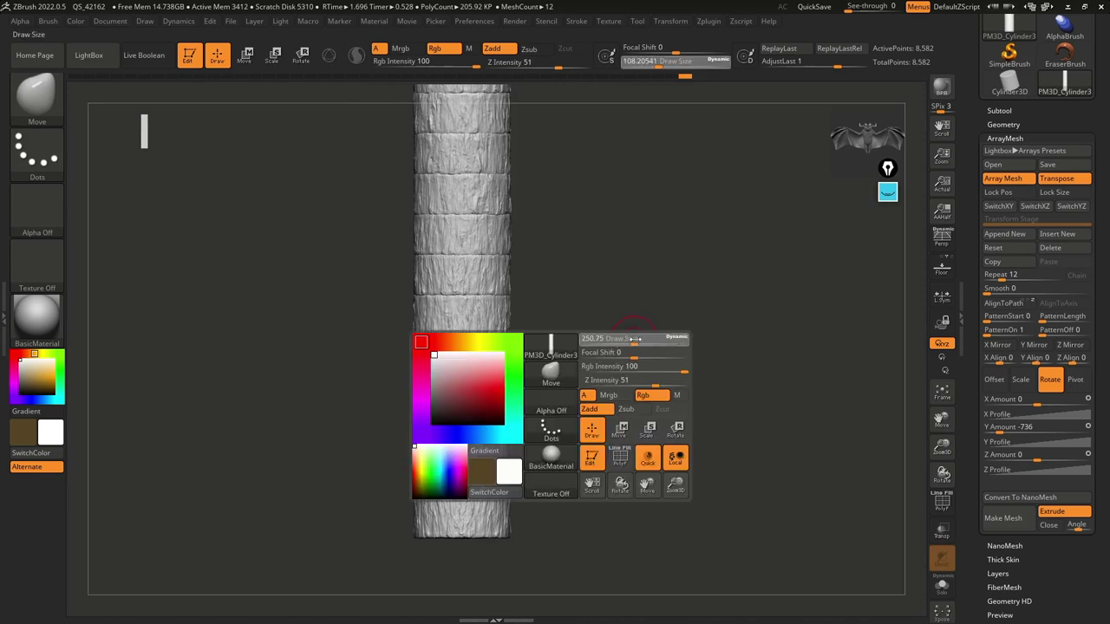
drag(635, 339, 647, 339)
alt+drag(567, 430, 592, 380)
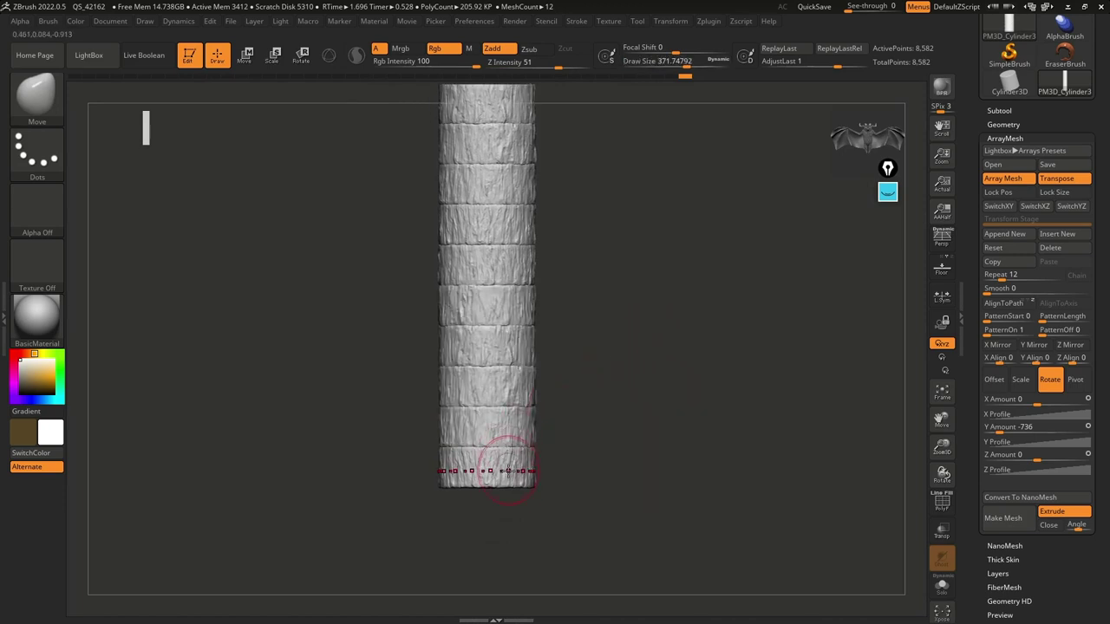
mouse_move(538, 456)
alt+mouse_down()
mouse_move(543, 509)
mouse_move(599, 379)
mouse_move(597, 333)
alt+mouse_up()
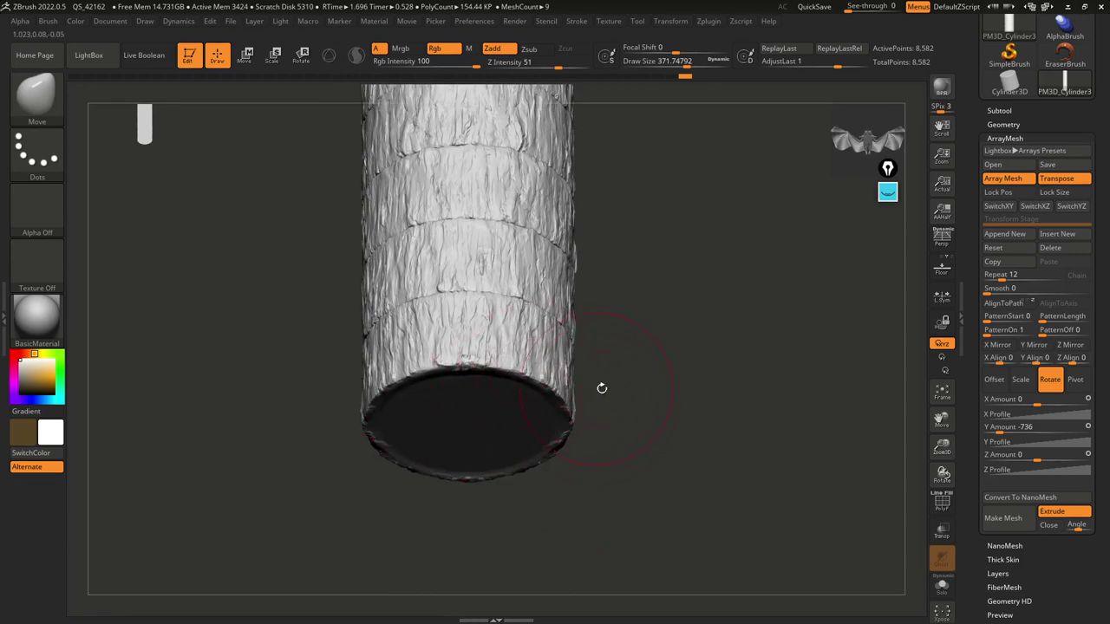
Step: Pull the lowest segment's bottom edge inward with the Move brush so the arrayed segments taper downward
shift+drag(624, 387, 636, 466)
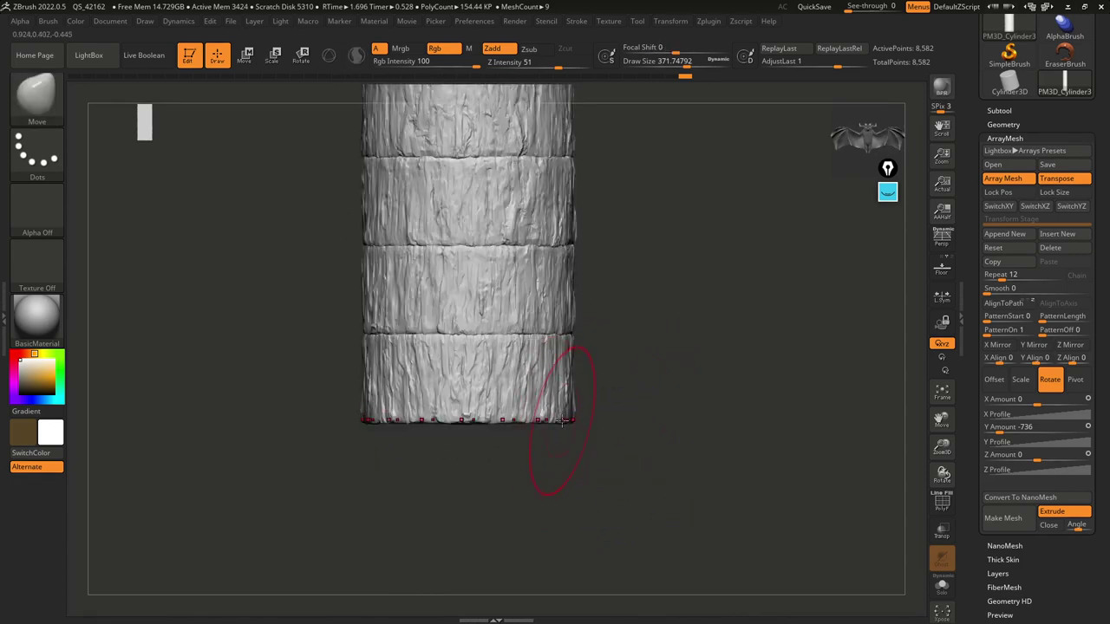
drag(564, 422, 548, 420)
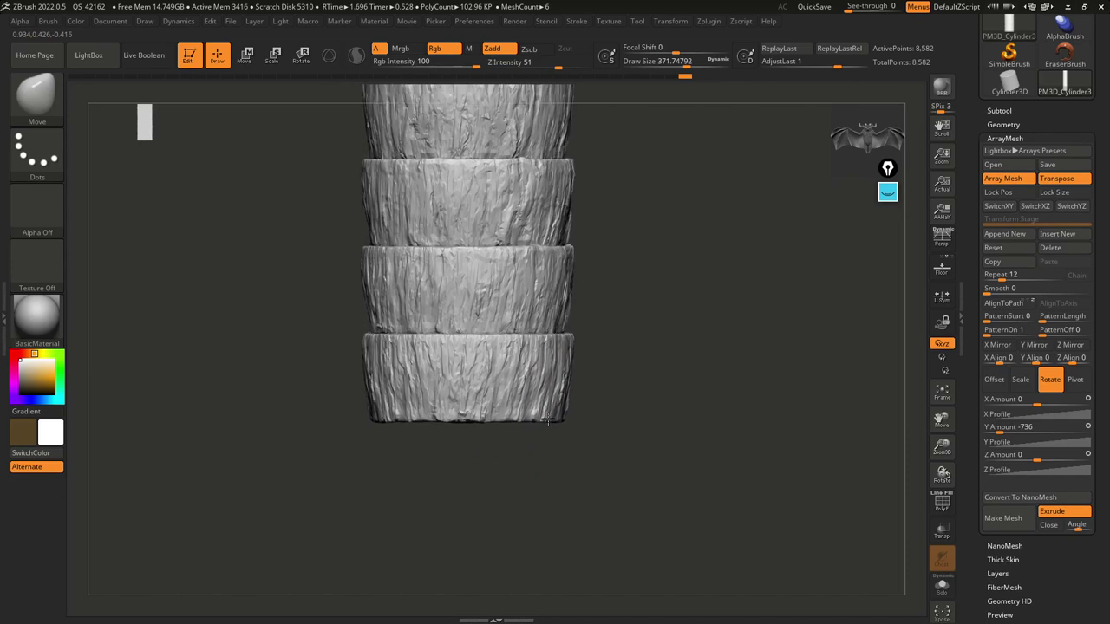
shift+drag(626, 230, 702, 239)
mouse_move(704, 423)
mouse_down()
mouse_move(693, 310)
mouse_move(615, 216)
mouse_move(650, 292)
mouse_move(669, 265)
mouse_move(602, 394)
mouse_move(590, 376)
mouse_move(595, 350)
mouse_up()
scroll(658, 331, up, 2)
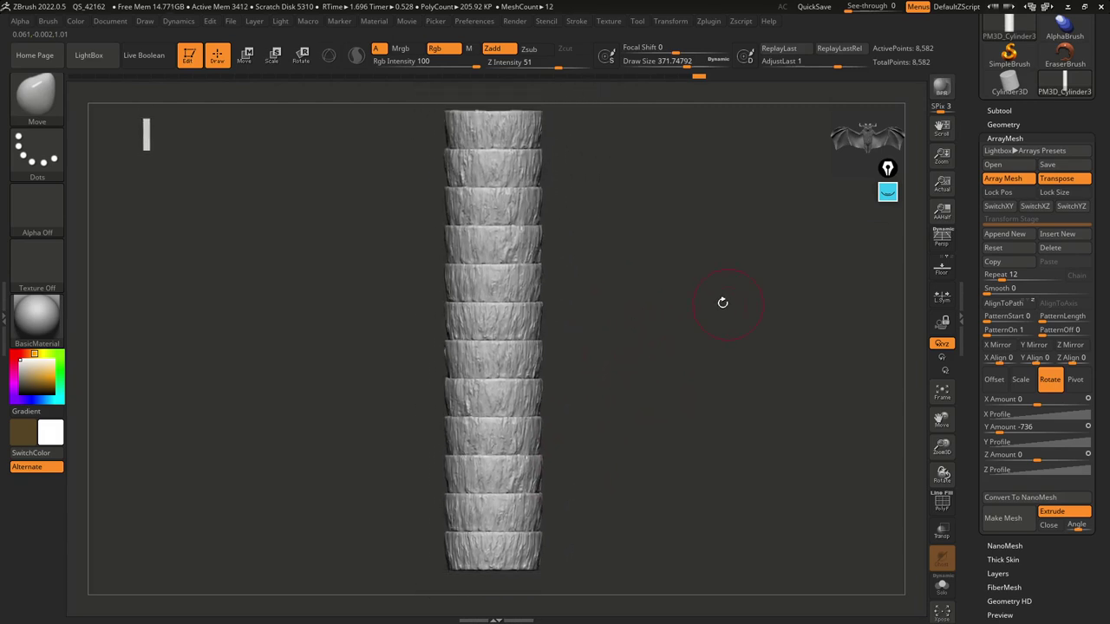
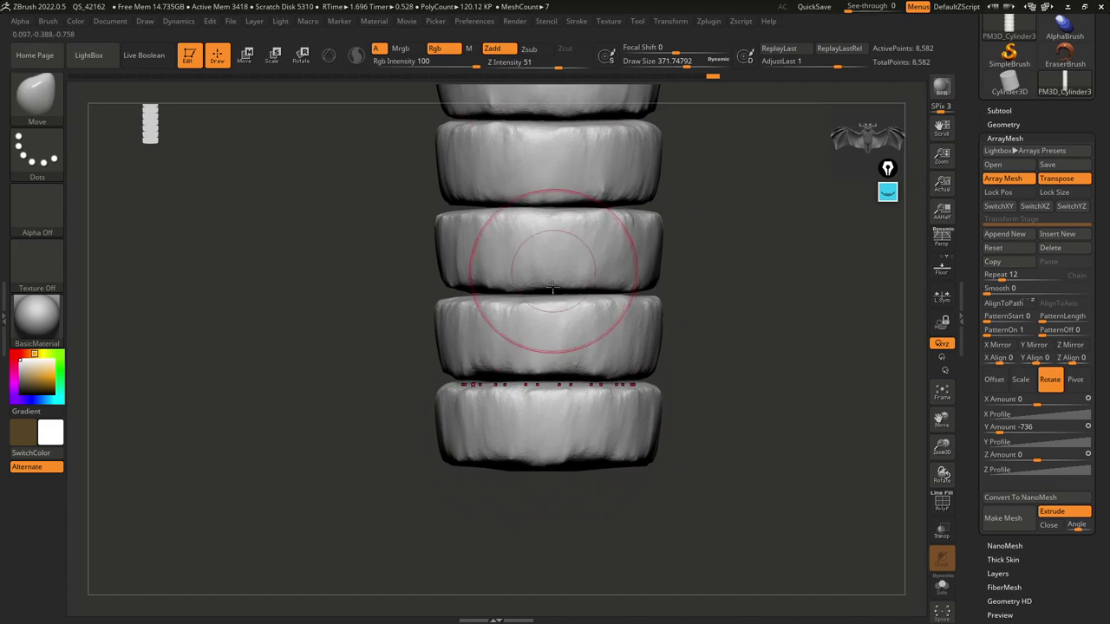
Step: Undo the rounded reshaping of the segments to restore their tapered, finely textured form
key(ctrl)
key(ctrl+z)
key(ctrl+z)
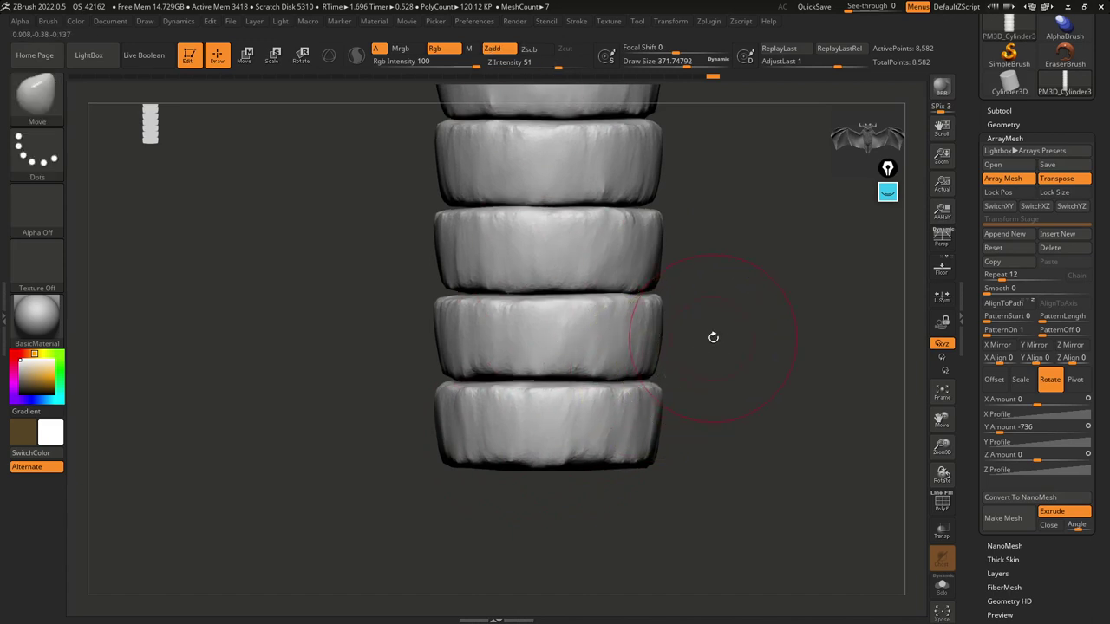
mouse_move(706, 340)
alt+mouse_down()
mouse_move(686, 280)
mouse_move(619, 346)
alt+mouse_up()
right_drag(619, 345, 612, 303)
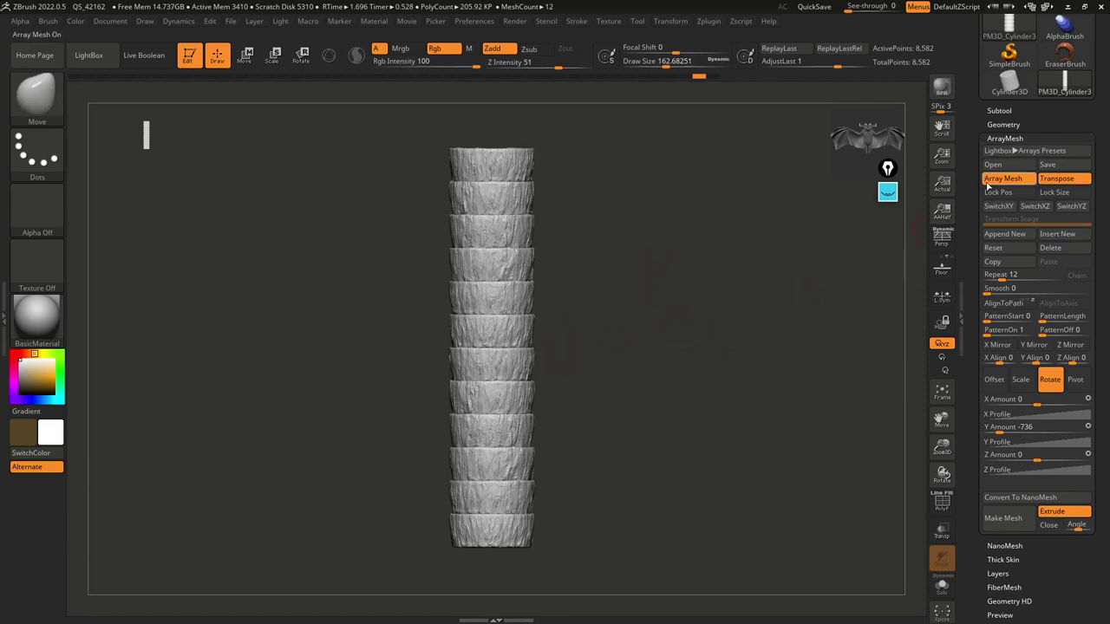
Step: Convert the array into one real mesh, check its polyframe, and deactivate symmetry
click(1006, 518)
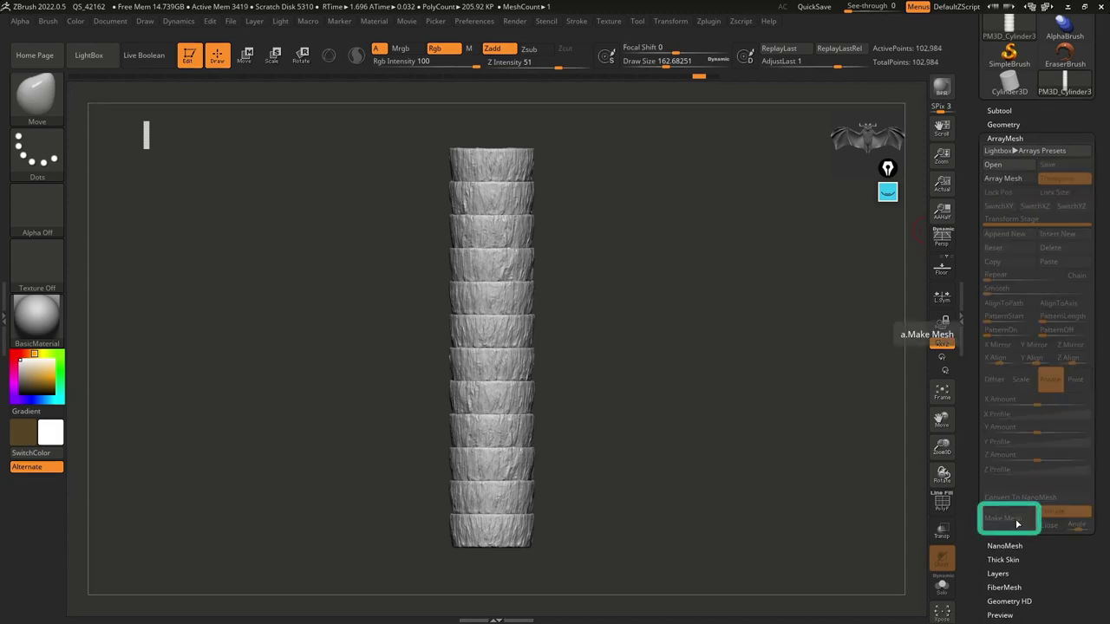
key(shift+f)
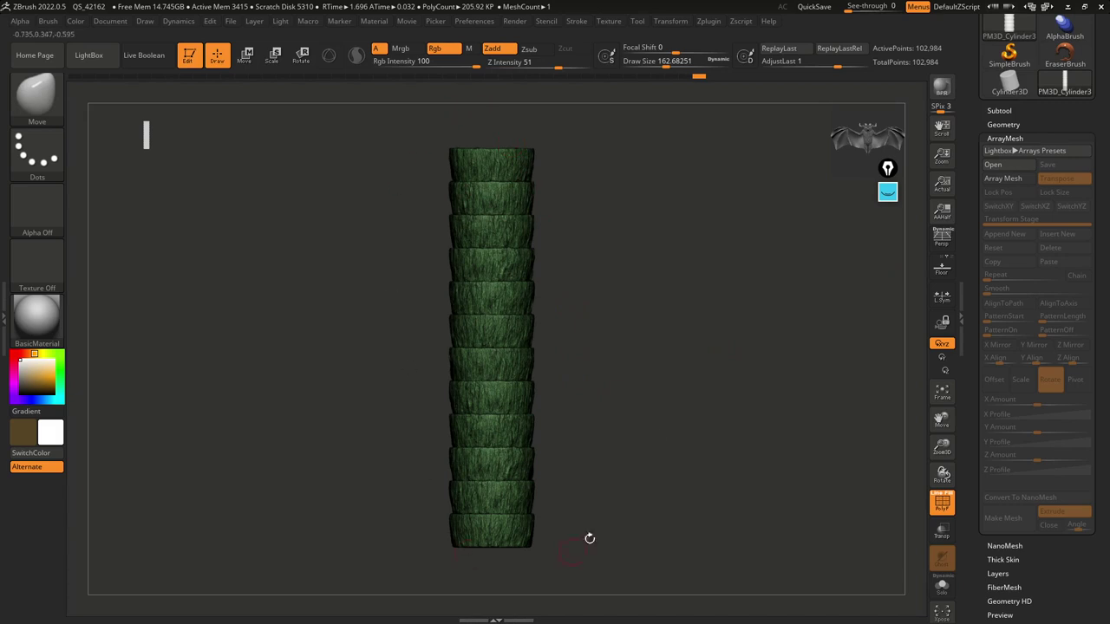
key(shift+f)
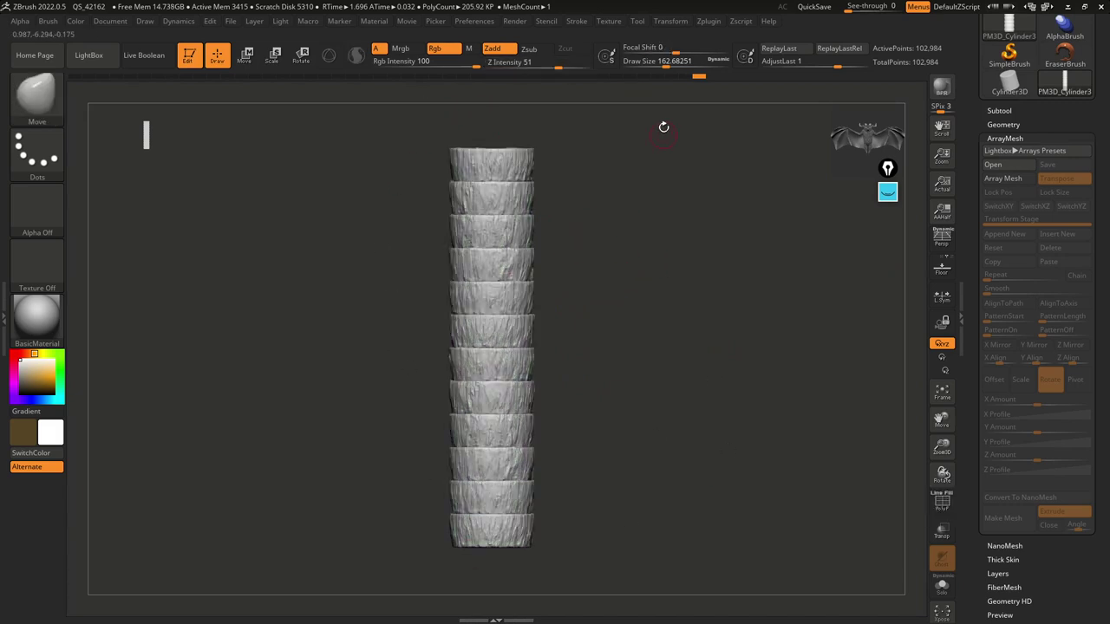
click(680, 22)
click(728, 351)
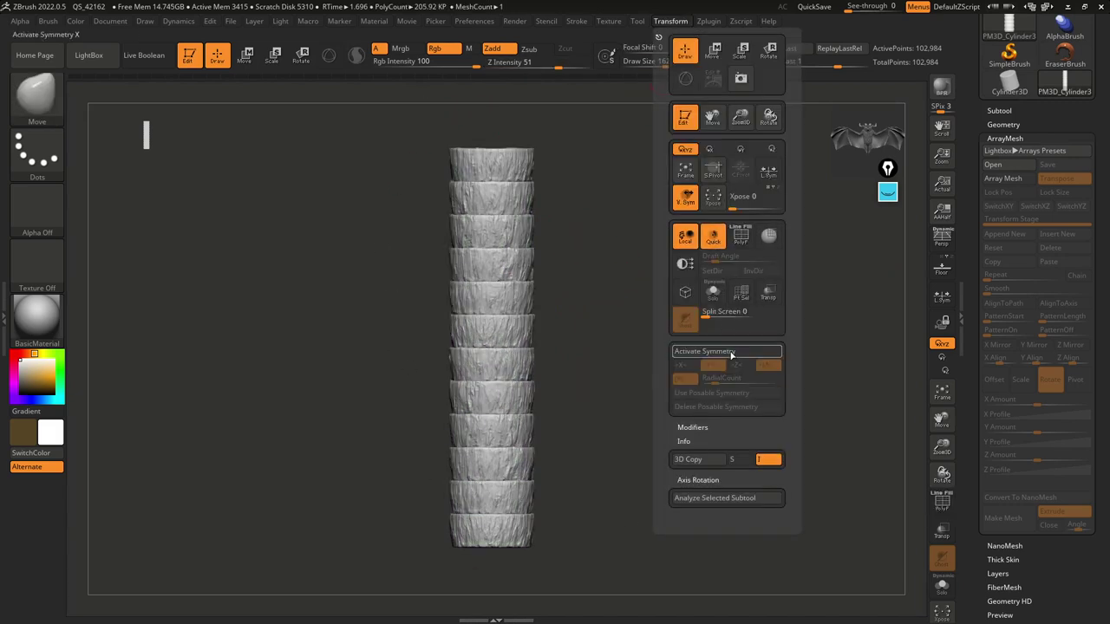
Step: Switch to moving with the Gizmo 3D, centre it on the unmasked column and reset its orientation
click(248, 57)
click(330, 56)
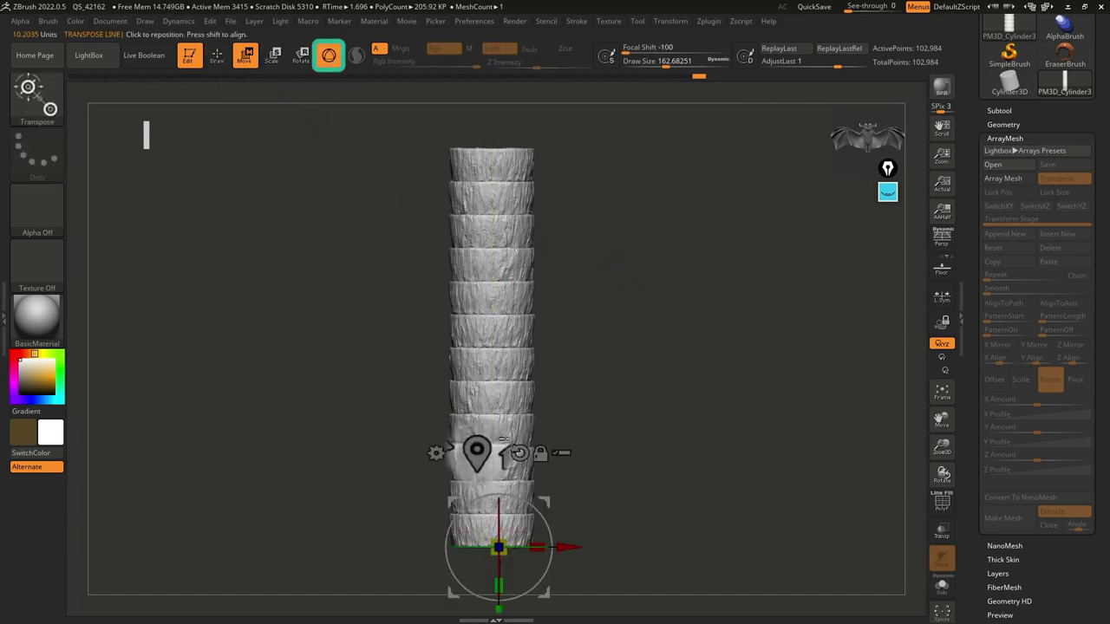
click(478, 452)
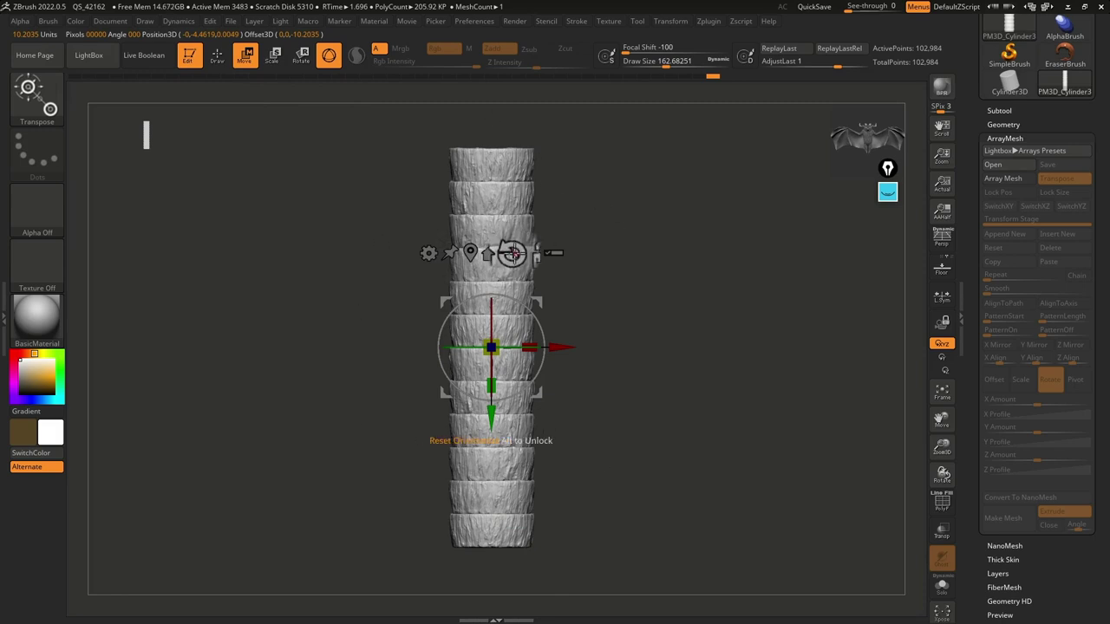
click(512, 252)
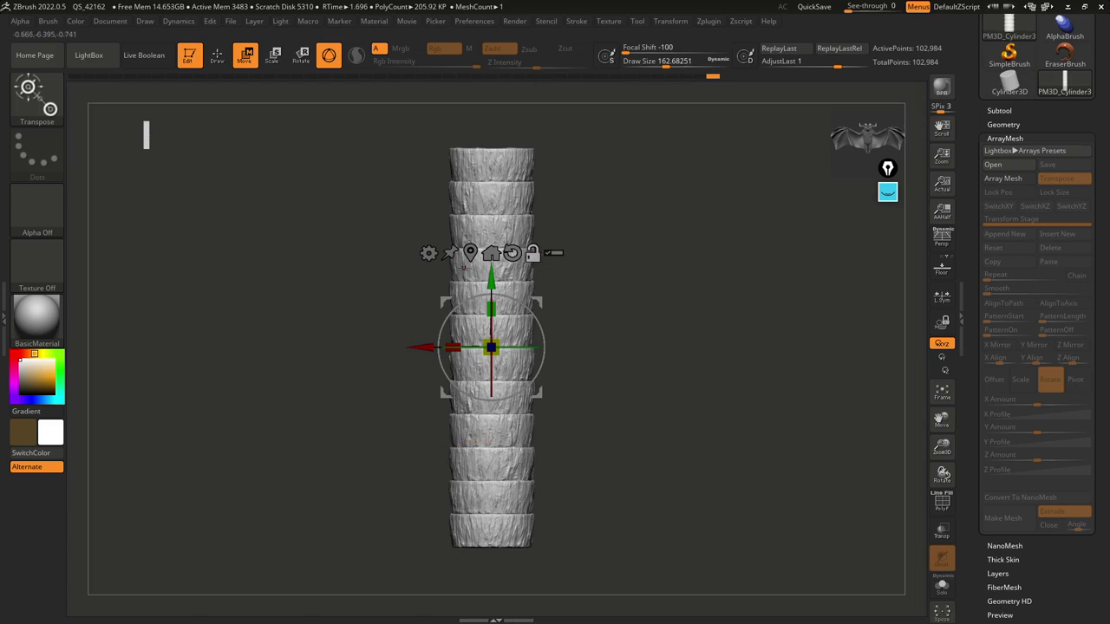
Step: Try tilting the gizmo about the column's centre, and reset its orientation
drag(538, 319, 518, 296)
click(533, 256)
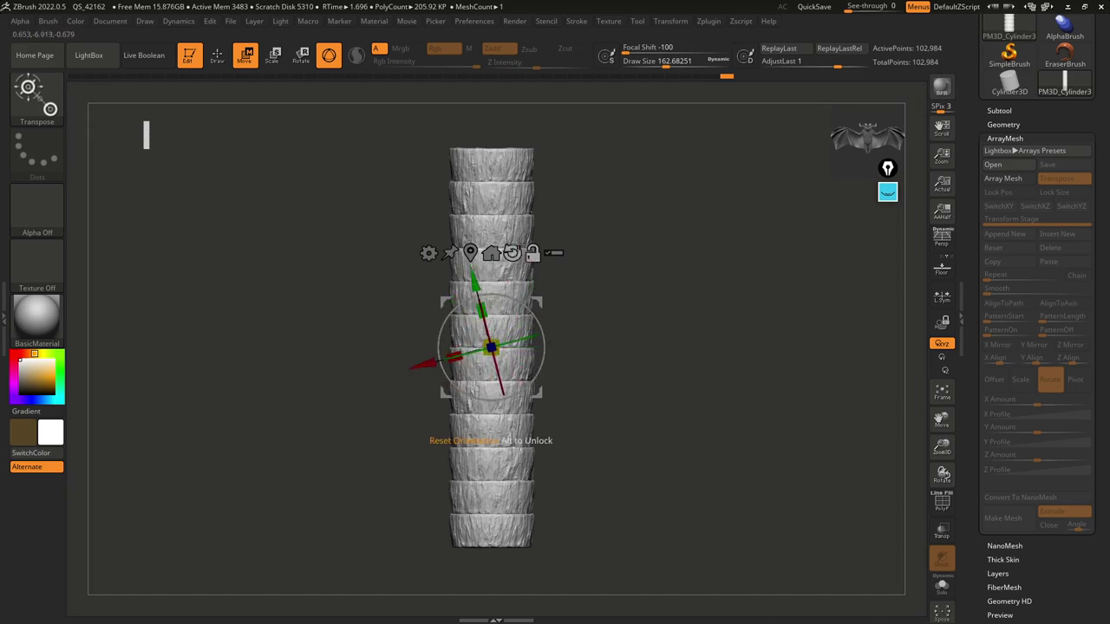
click(512, 252)
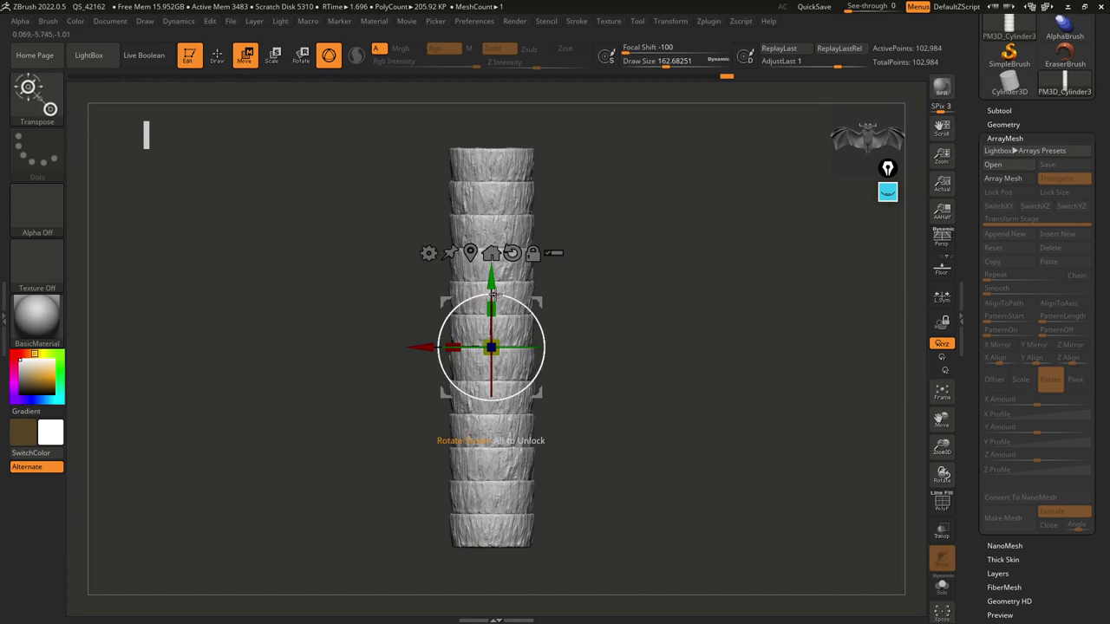
mouse_move(607, 293)
mouse_down()
mouse_move(668, 290)
mouse_move(627, 292)
mouse_up()
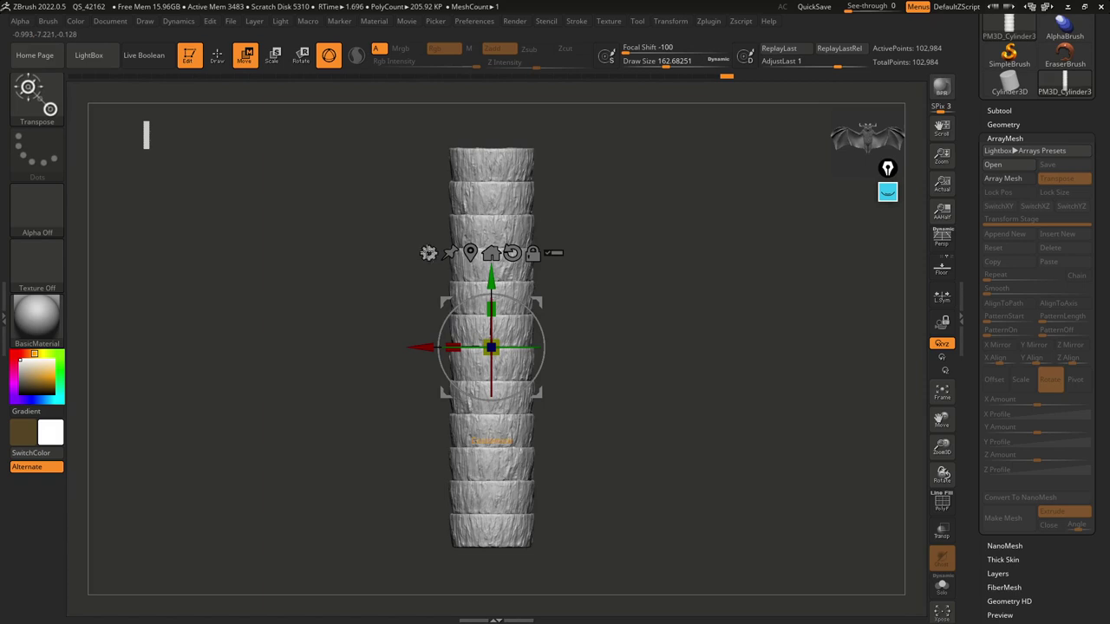
Step: Apply a Taper deformer that narrows the column's top by about -0.86 and its base slightly, and accept it
click(428, 252)
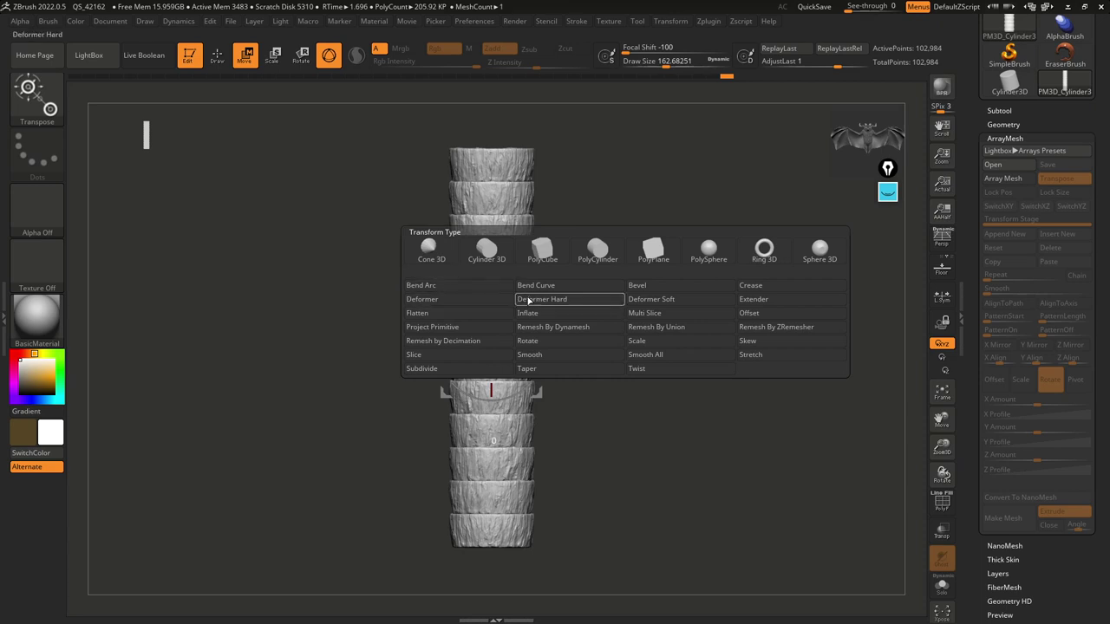
click(586, 374)
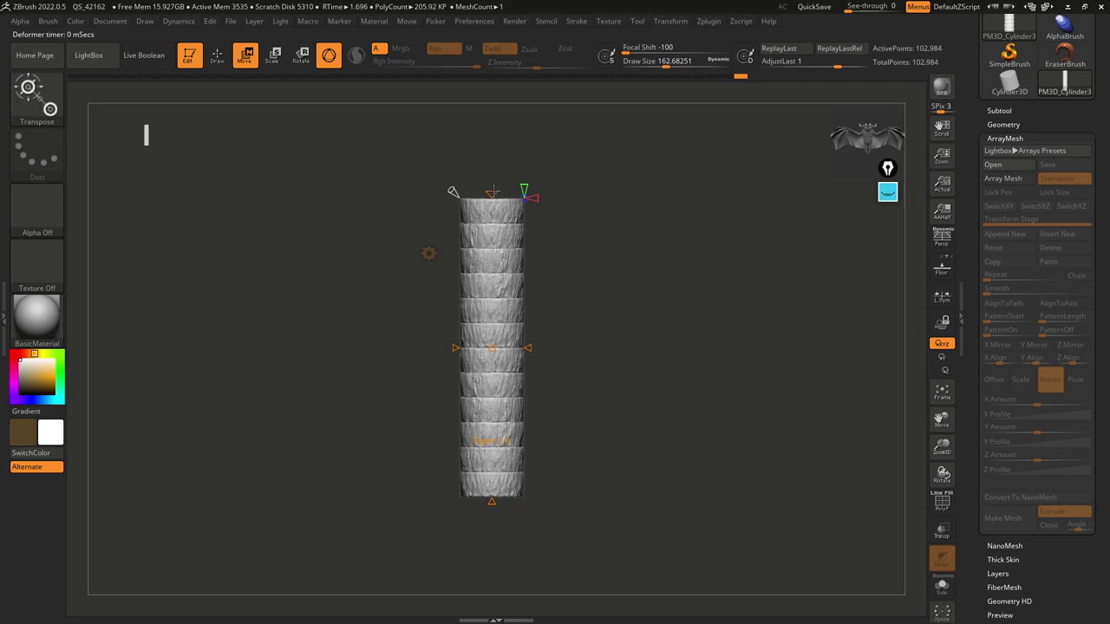
drag(492, 193, 491, 218)
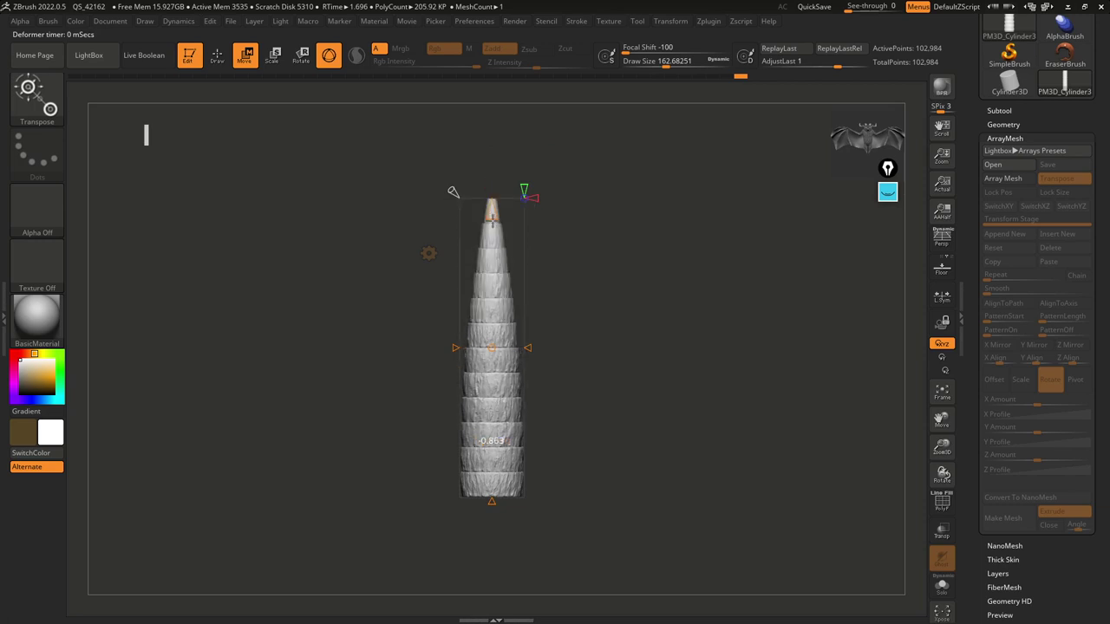
drag(492, 500, 492, 492)
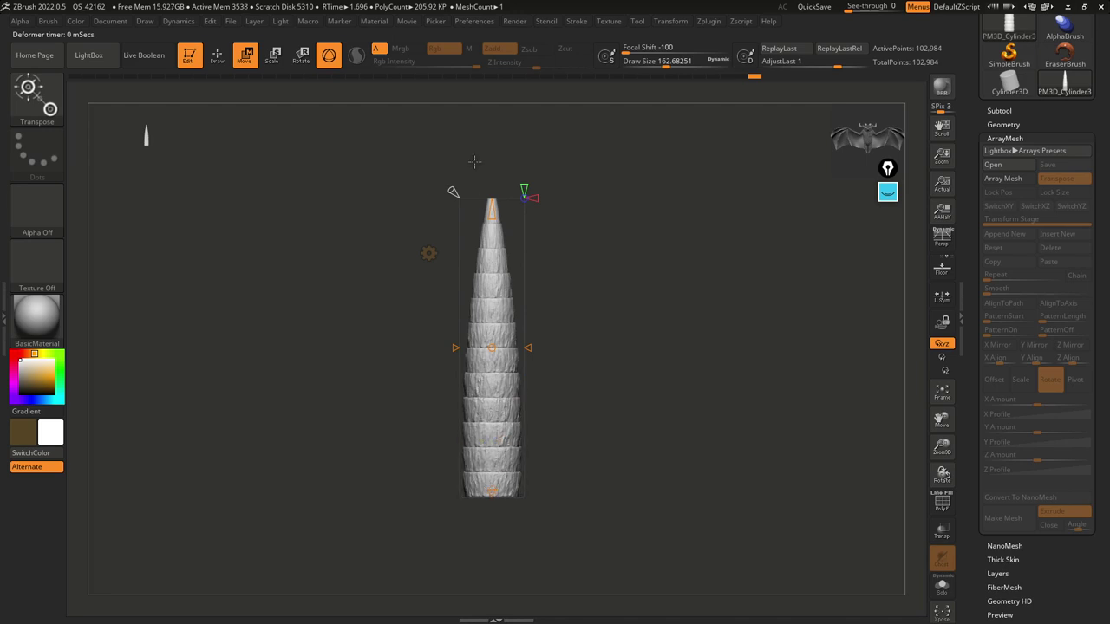
drag(452, 191, 453, 189)
click(429, 255)
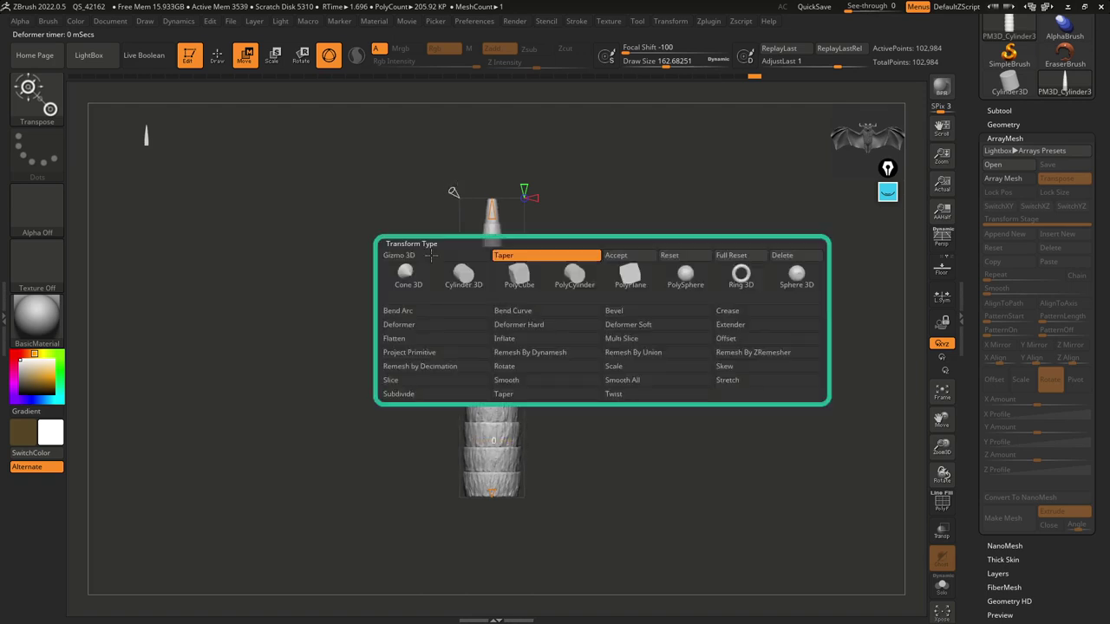
click(621, 256)
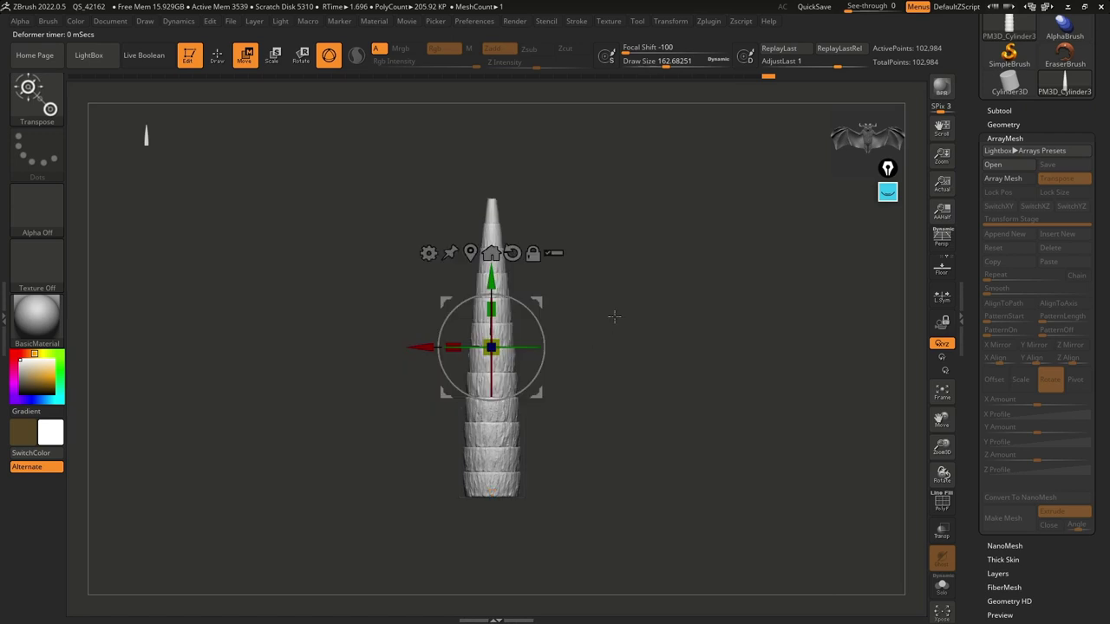
Step: Bend the tapered column into a large C-shaped horn with the Bend Arc deformer
alt+drag(635, 198, 639, 212)
key(f)
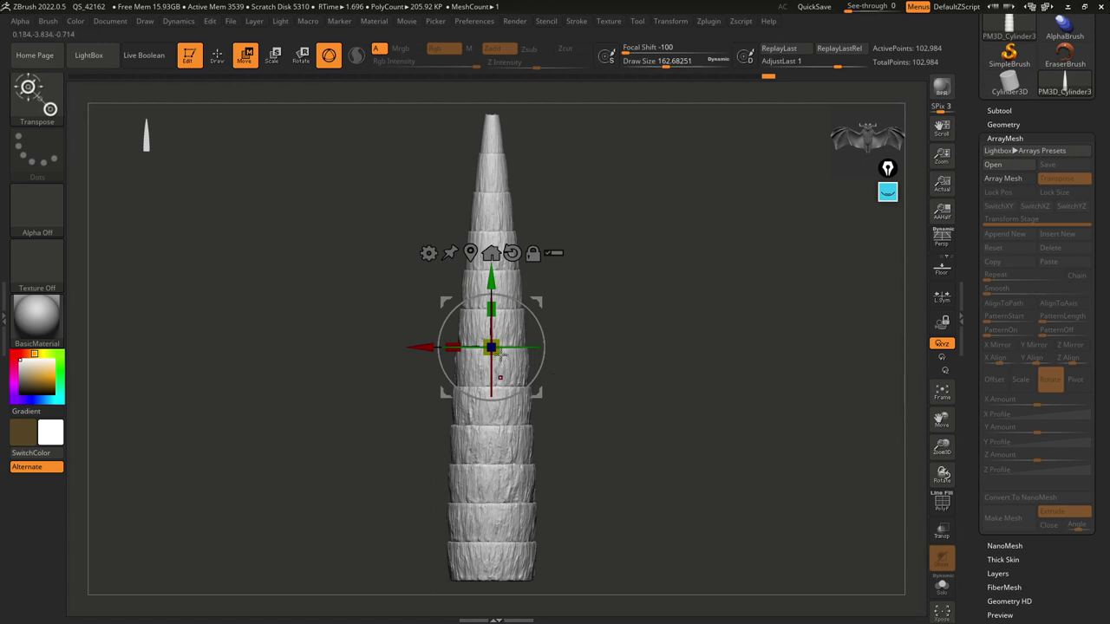
click(428, 252)
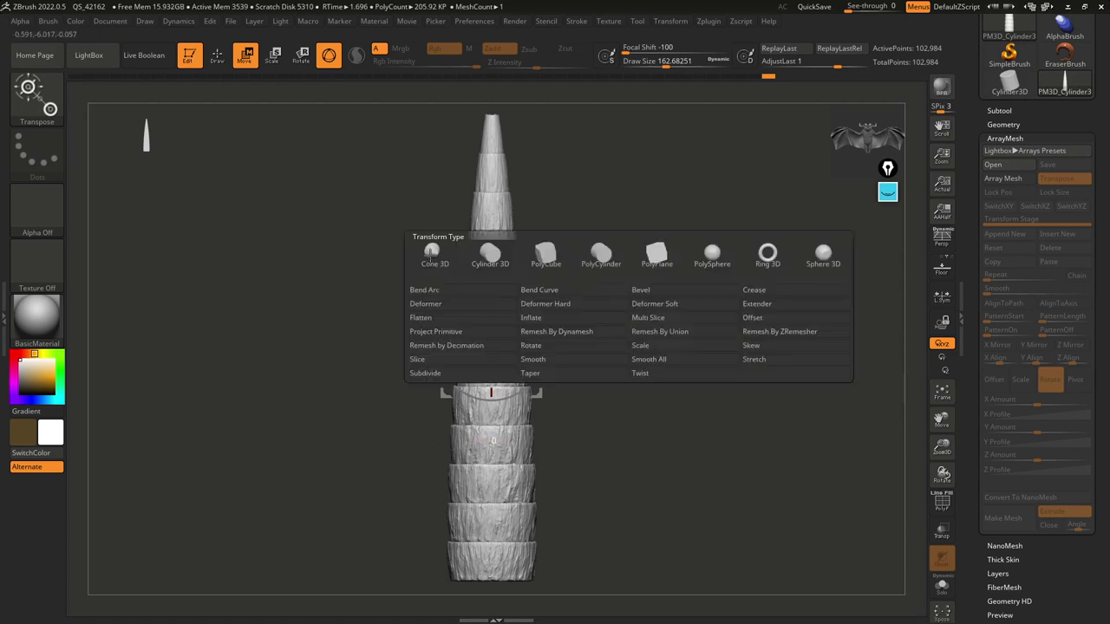
click(472, 292)
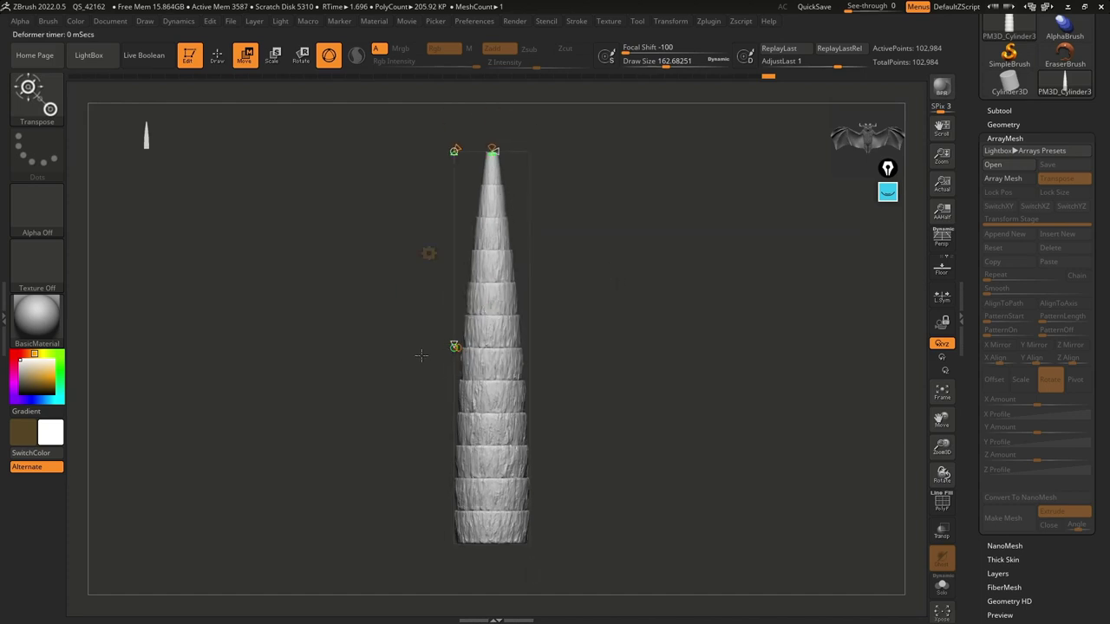
drag(453, 347, 448, 344)
mouse_move(516, 349)
mouse_down()
mouse_move(490, 355)
mouse_move(535, 343)
mouse_up()
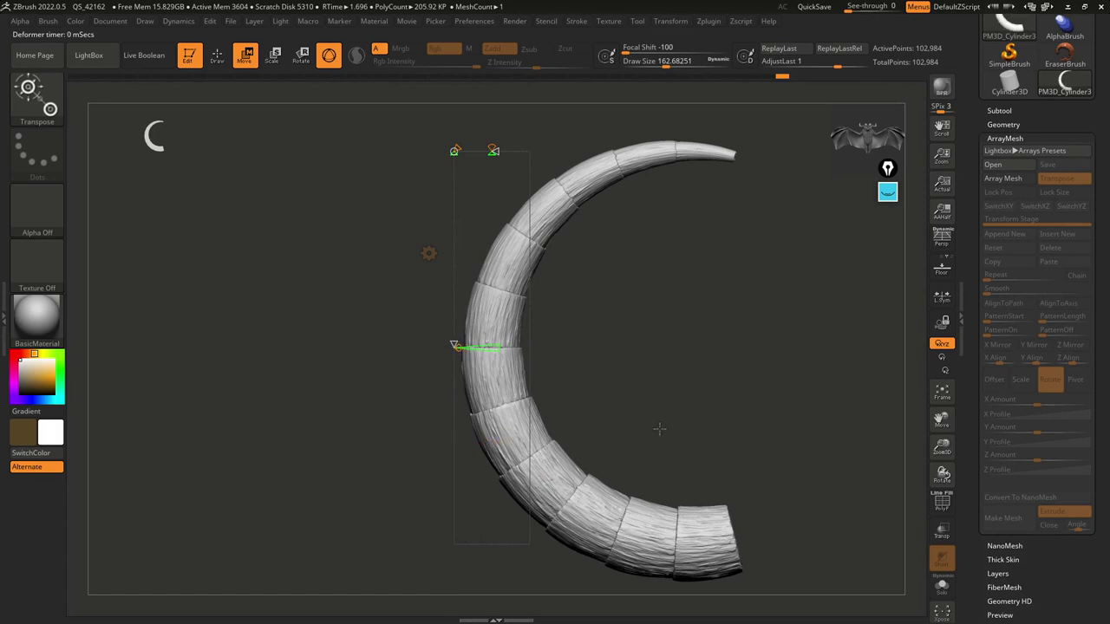
alt+drag(692, 385, 613, 367)
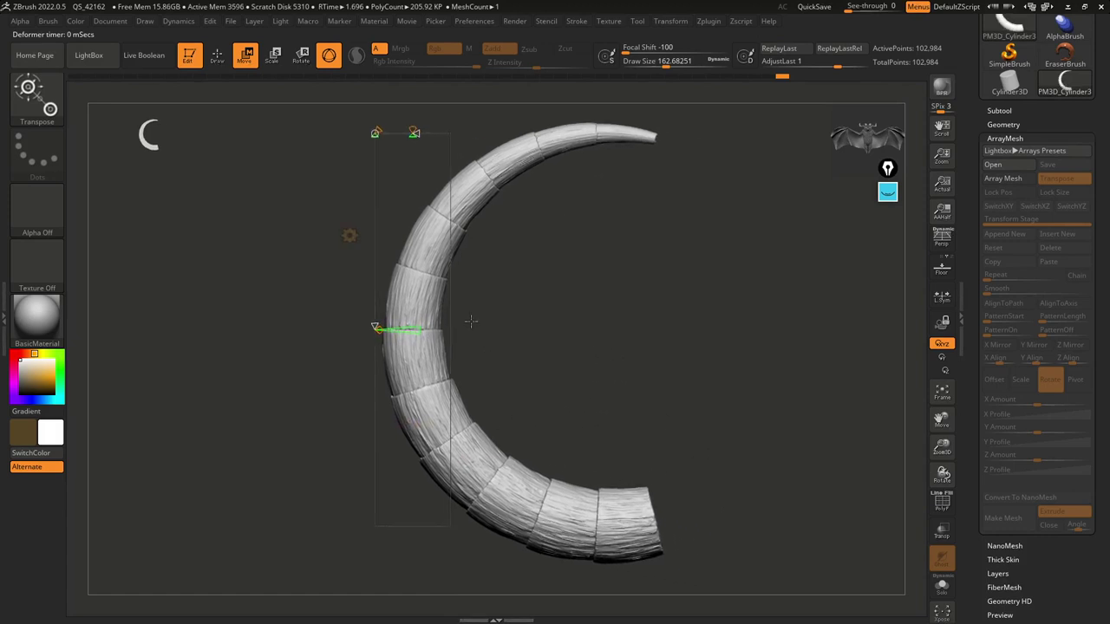
Step: Compress the bent horn into a shorter, more compact crescent and accept the Bend Arc deformation
drag(375, 326, 372, 358)
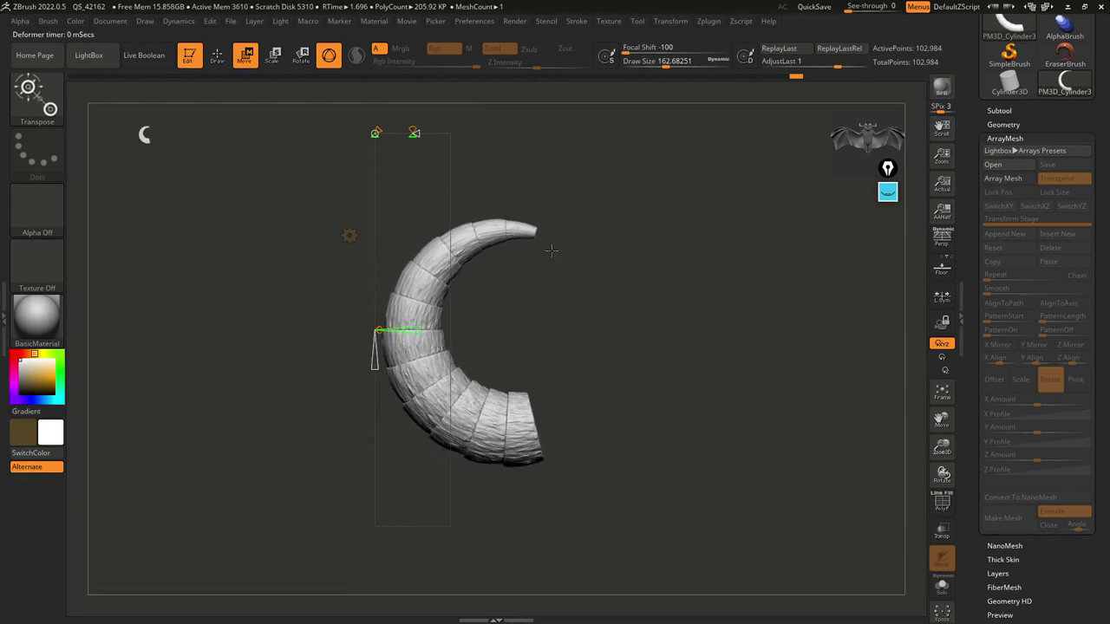
click(350, 235)
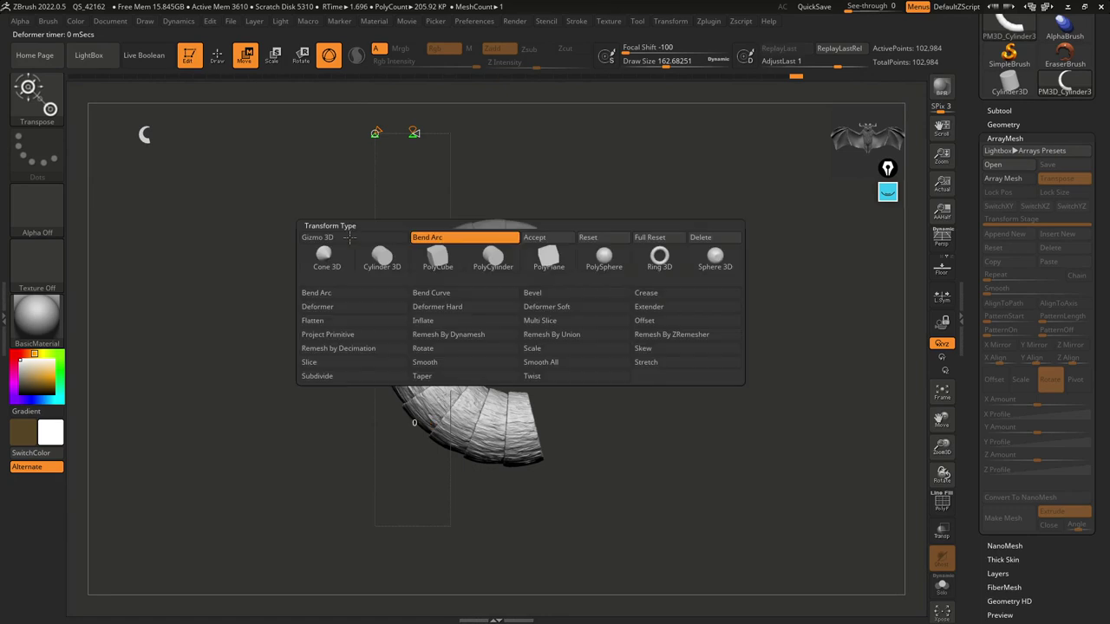
click(544, 237)
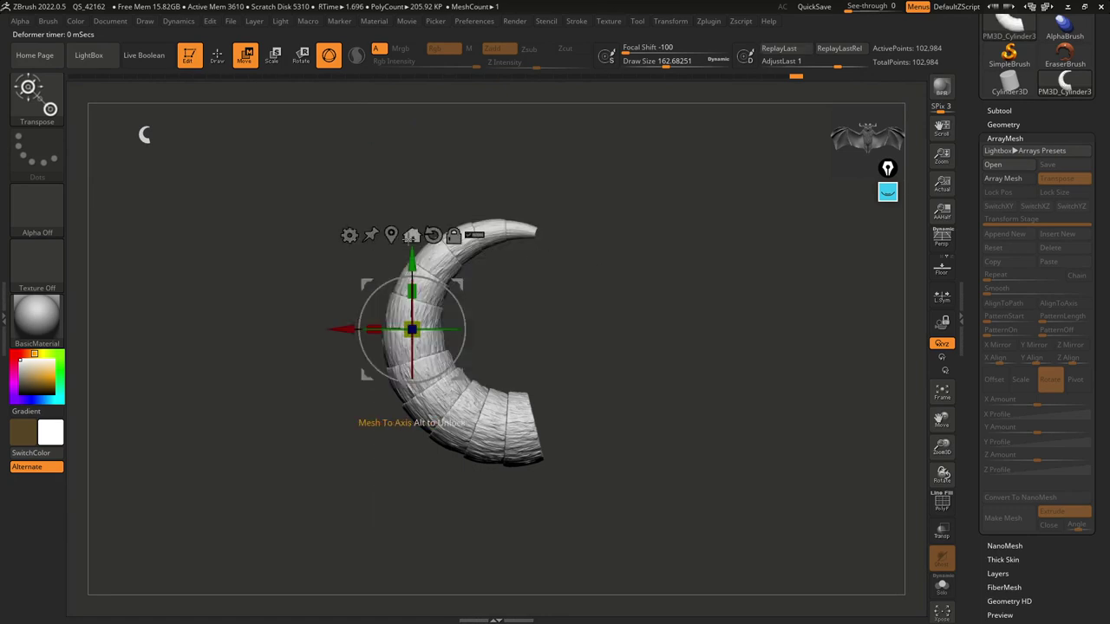
Step: Twist the bent horn about its long axis by about 68.5 with the Twist deformer, accept it, and return to drawing mode
click(391, 235)
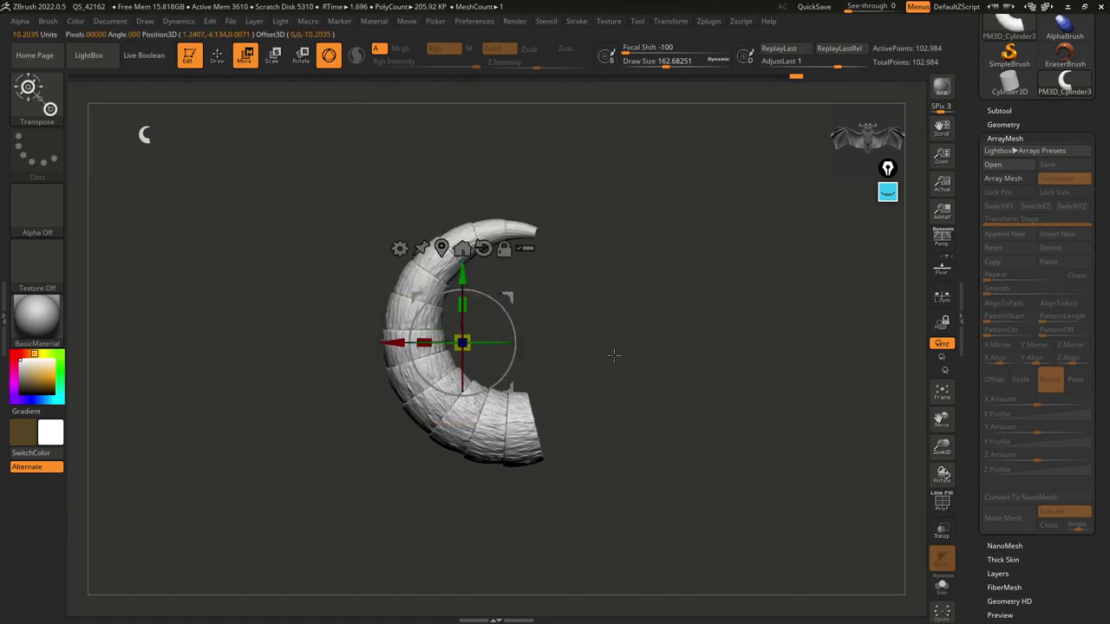
drag(565, 298, 484, 262)
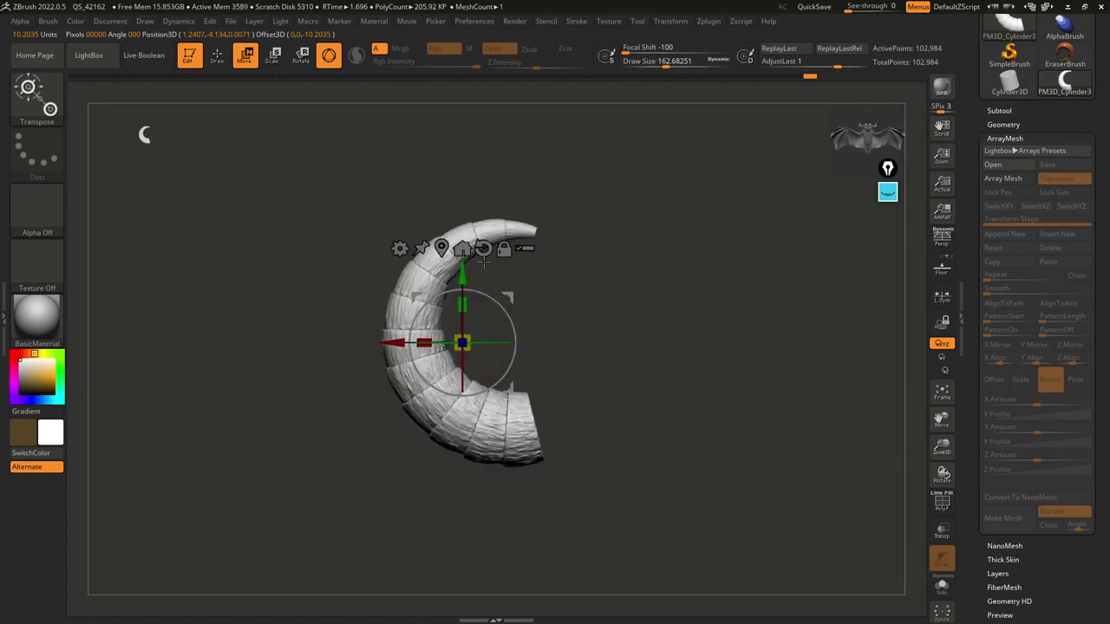
click(399, 250)
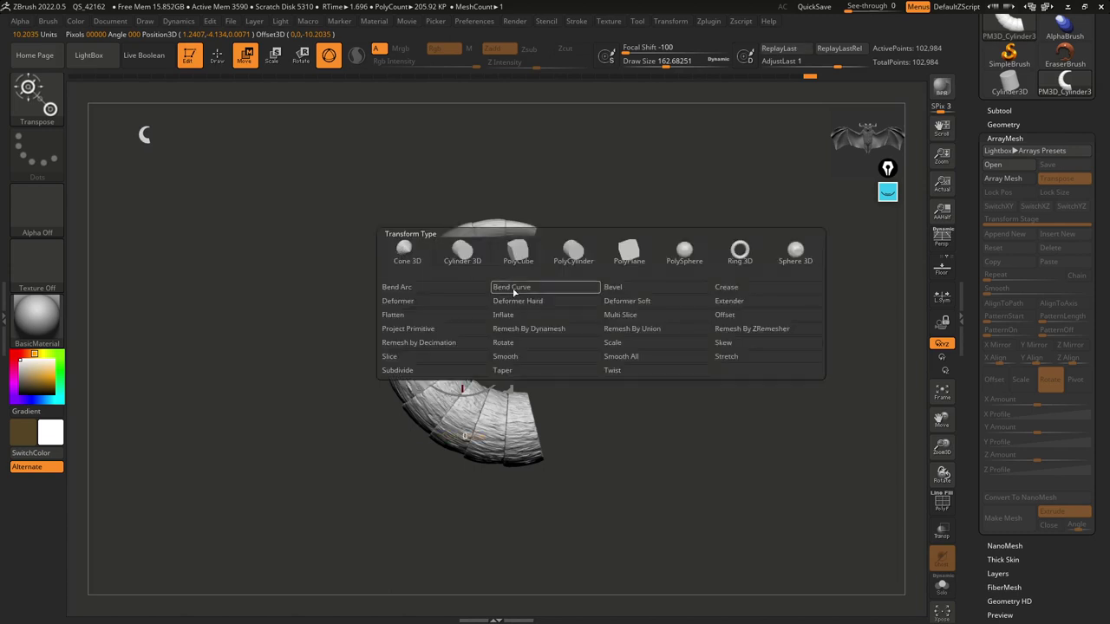
click(634, 371)
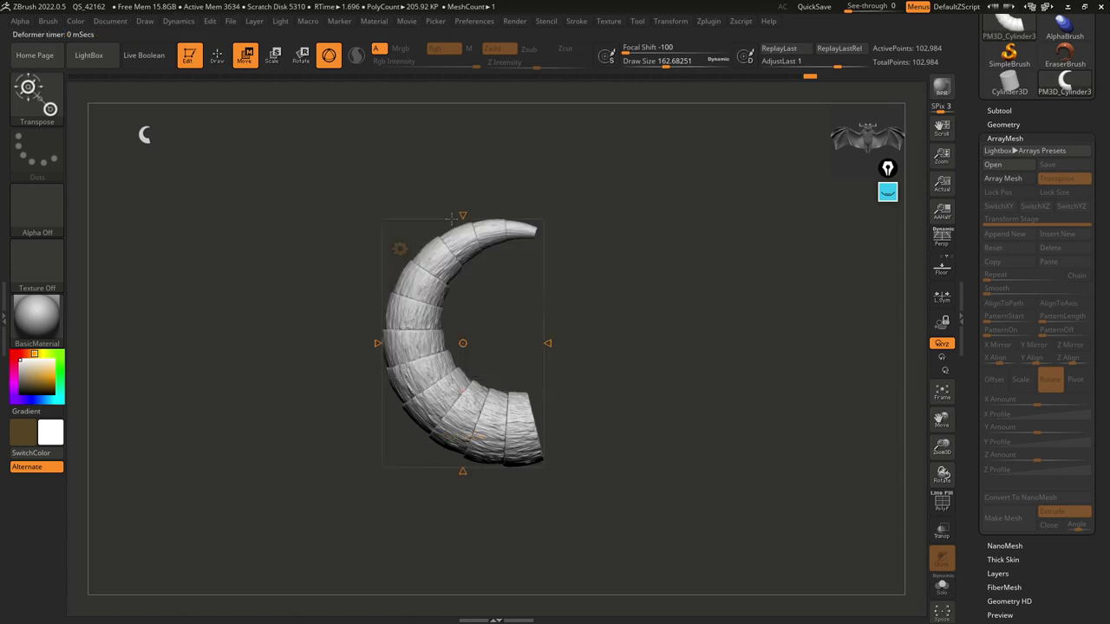
drag(464, 210, 463, 201)
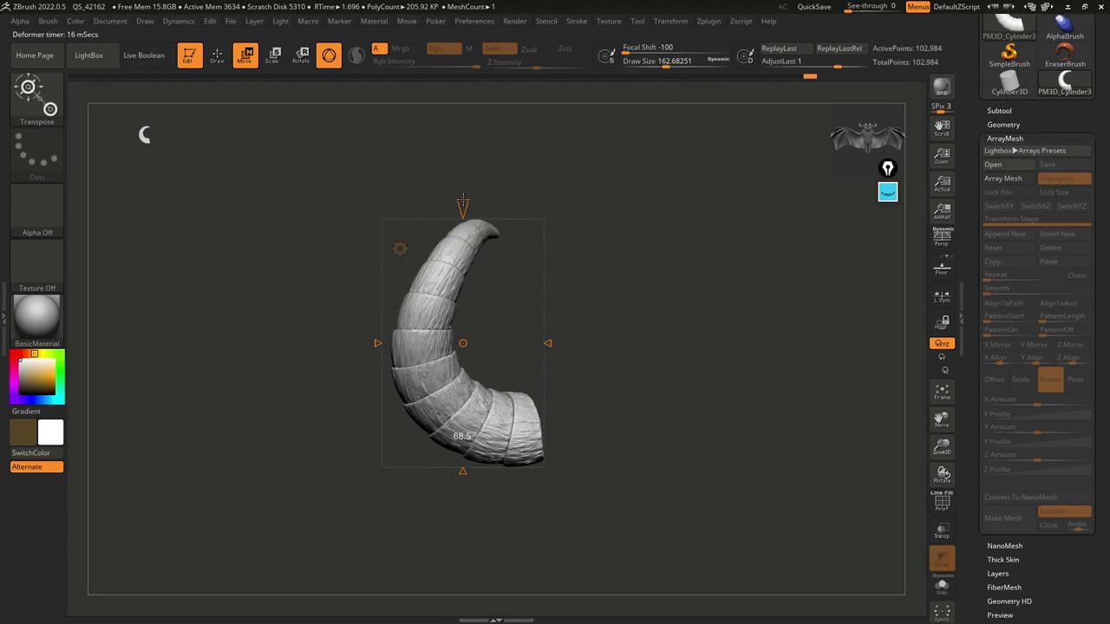
click(400, 249)
click(529, 248)
mouse_move(569, 234)
mouse_down()
mouse_move(629, 237)
mouse_move(635, 206)
mouse_move(548, 258)
mouse_move(572, 287)
mouse_move(631, 297)
mouse_move(563, 303)
mouse_move(652, 237)
mouse_move(641, 287)
mouse_up()
key(q)
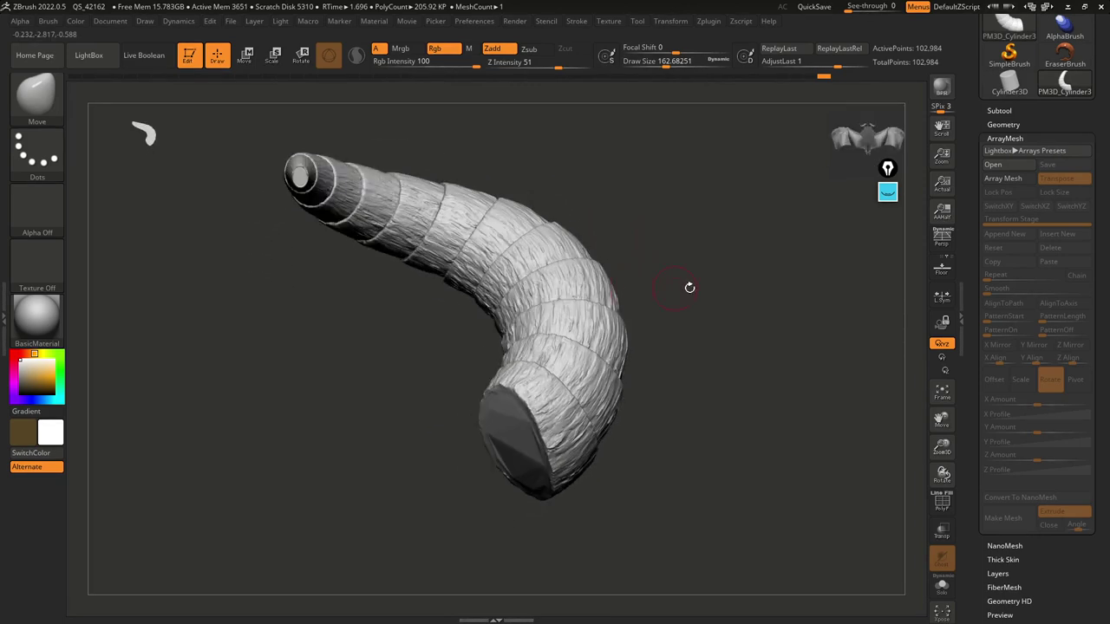
Step: Check the twisted horn's surface with the polyframe display, and duplicate the horn subtool
key(shift+f)
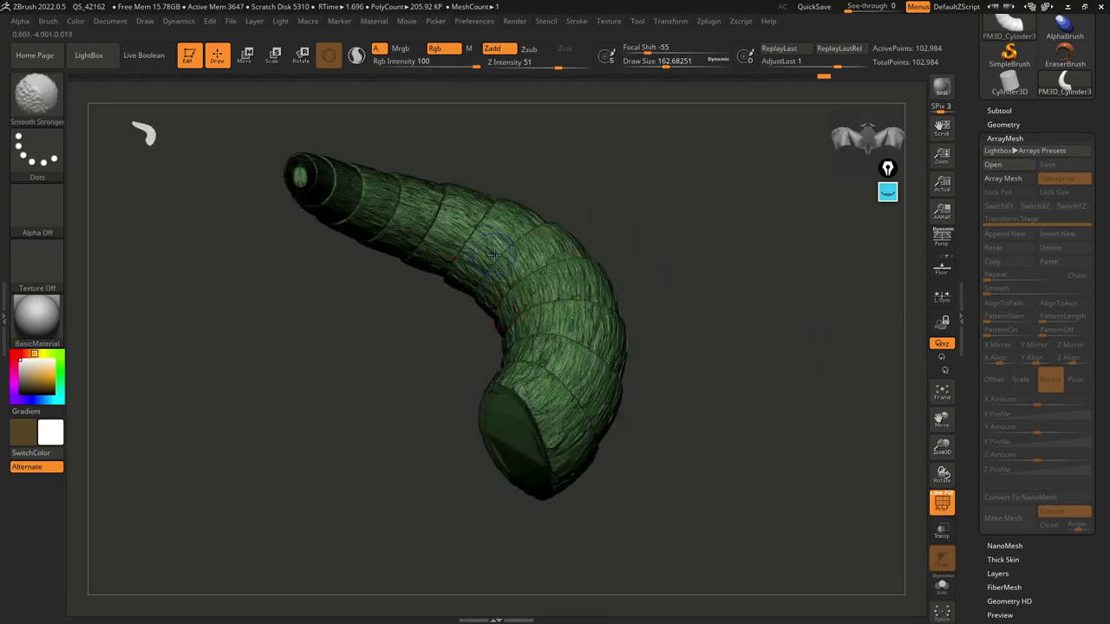
key(shift+f)
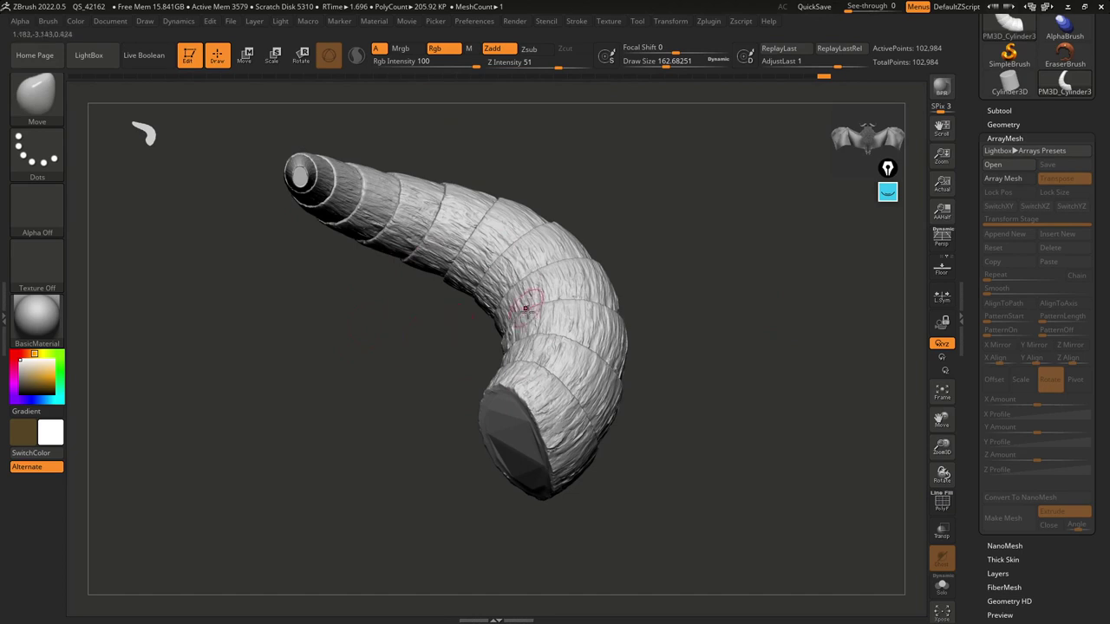
ctrl+right_drag(518, 283, 492, 356)
mouse_move(661, 326)
ctrl+right_down()
mouse_move(662, 352)
mouse_move(706, 300)
mouse_move(672, 324)
ctrl+right_up()
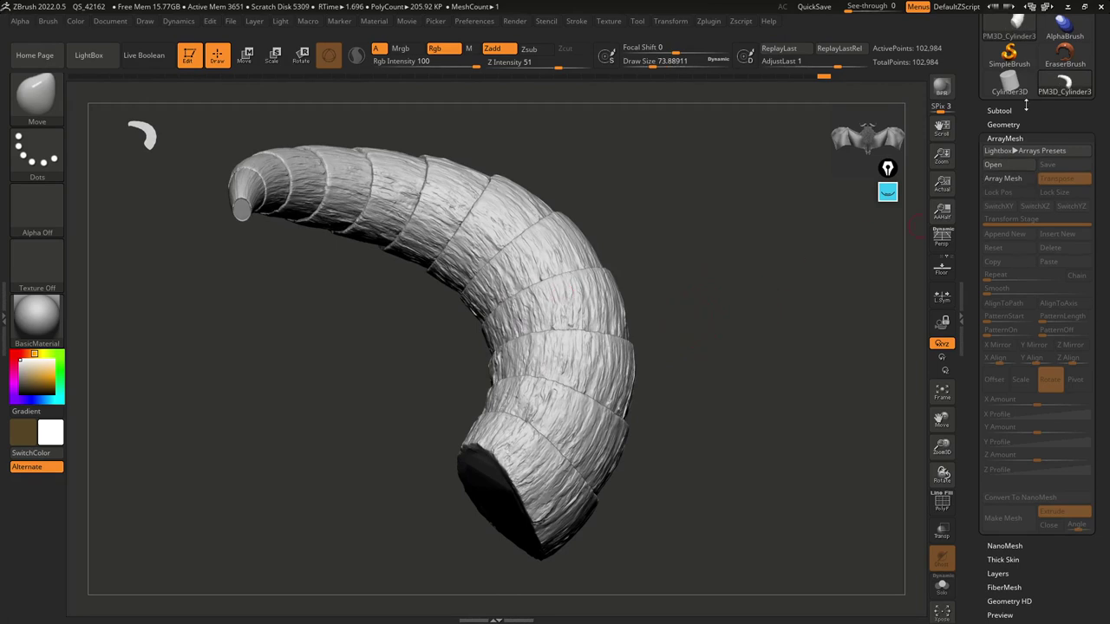
click(999, 111)
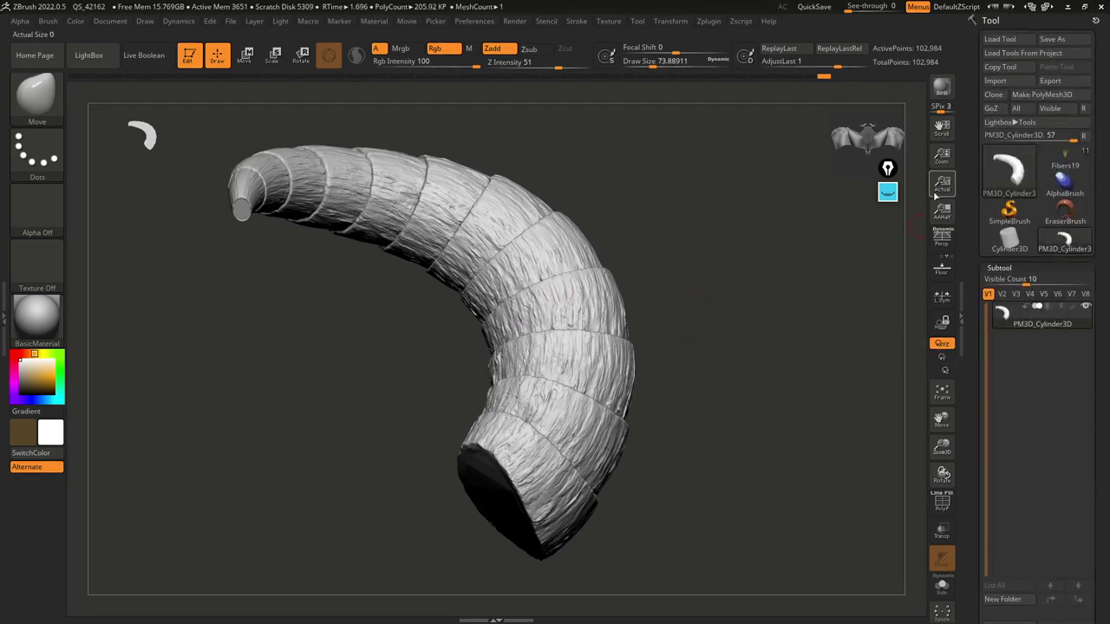
right_drag(775, 338, 649, 333)
drag(967, 411, 964, 343)
click(1017, 497)
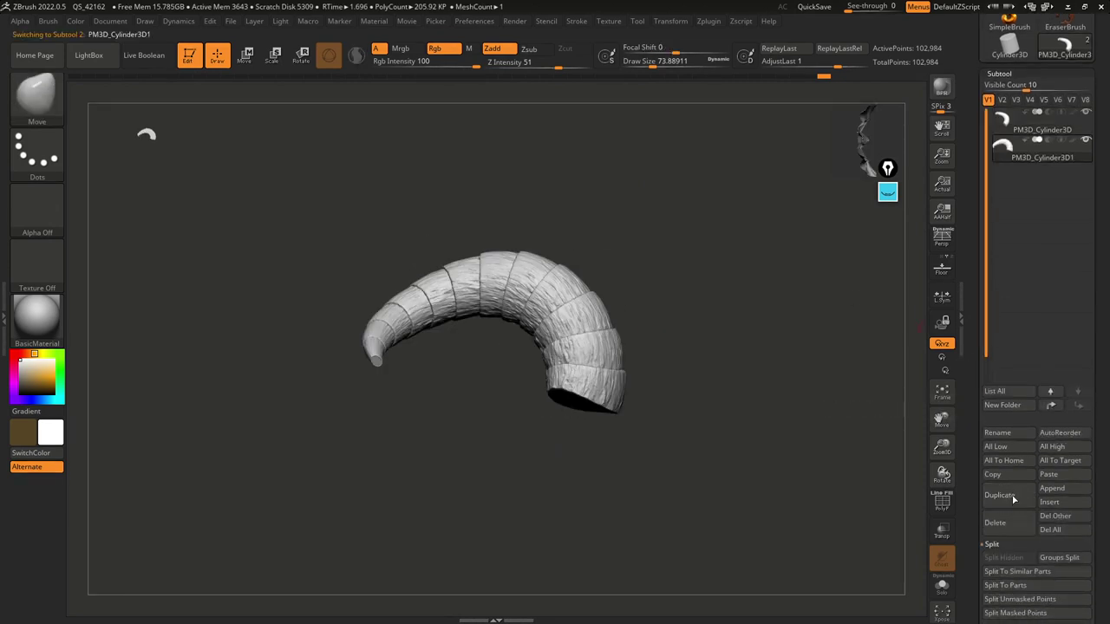
Step: Select the original horn subtool and roll its undo history back to the single bark-textured cylinder segment
alt+right_drag(806, 155, 773, 187)
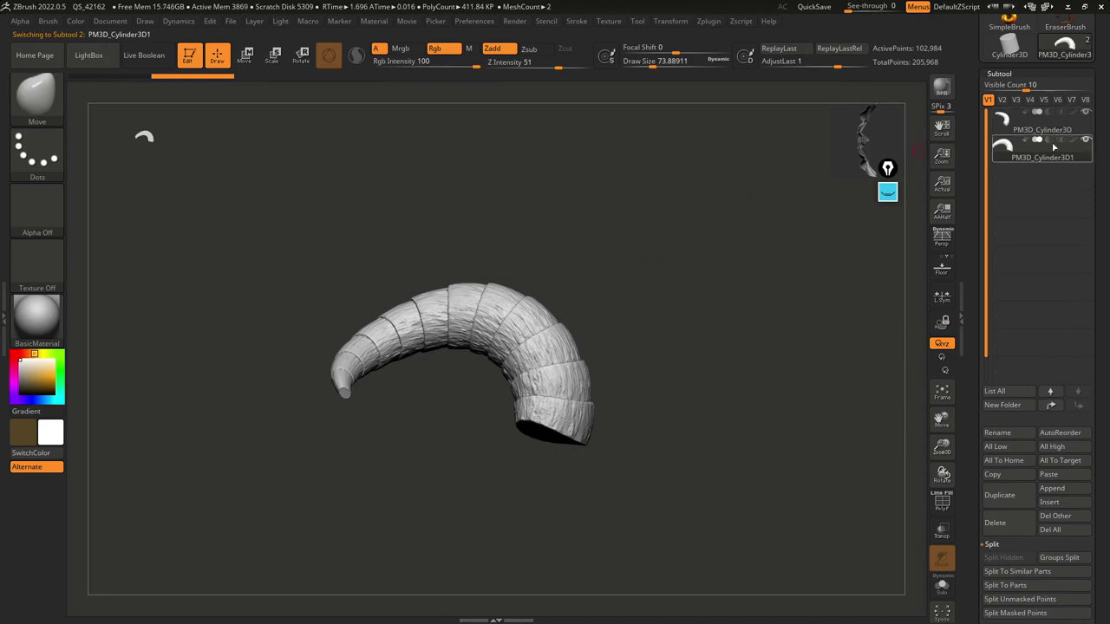
mouse_move(1042, 159)
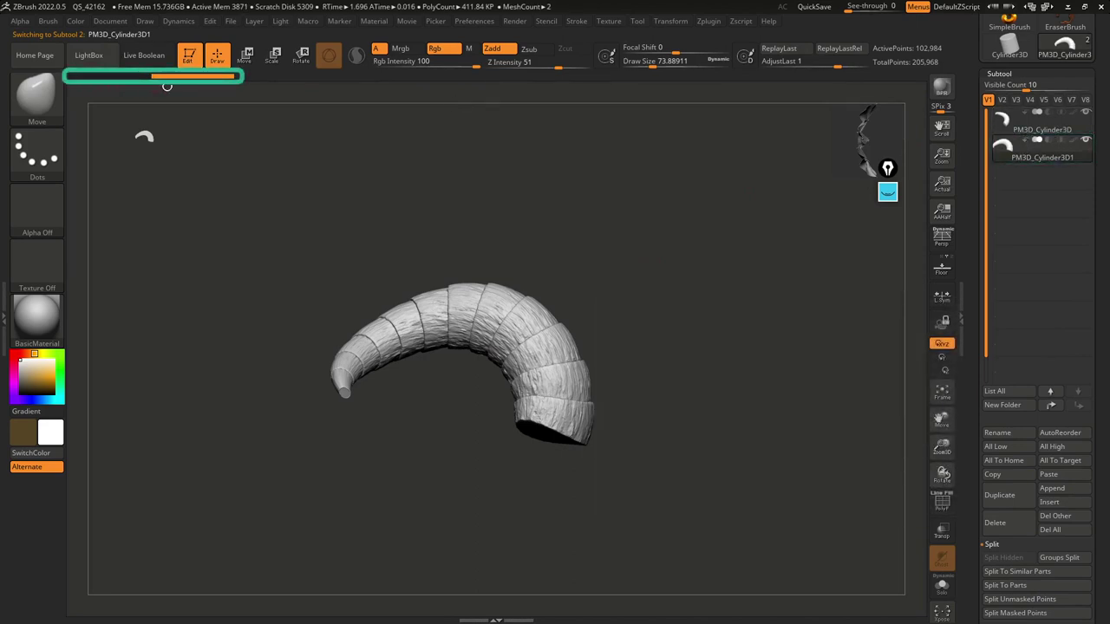
click(1039, 128)
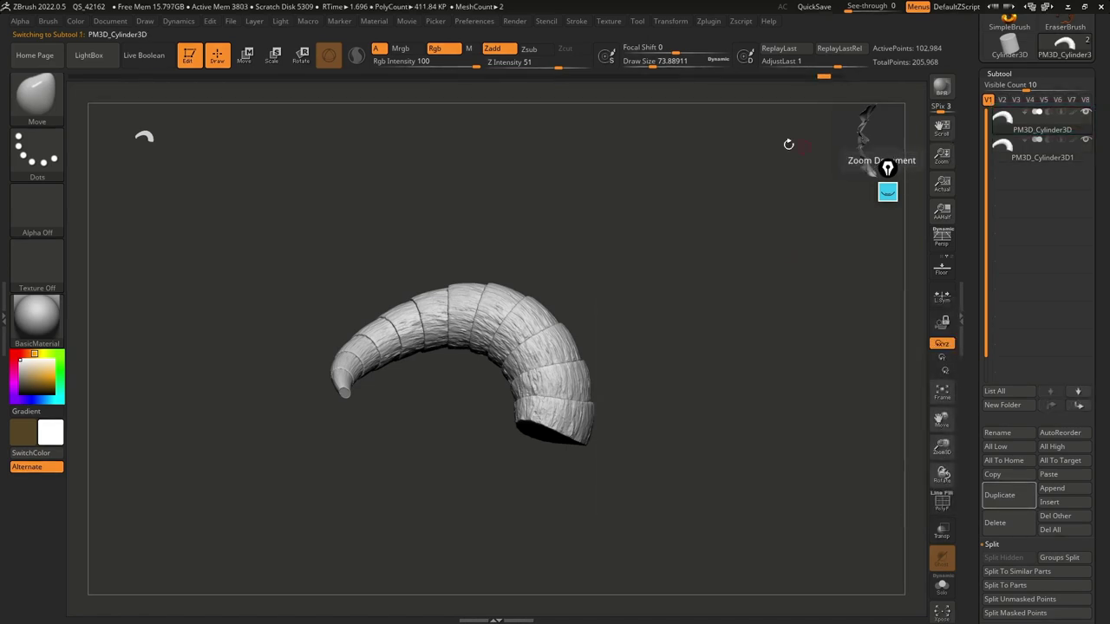
drag(824, 76, 614, 81)
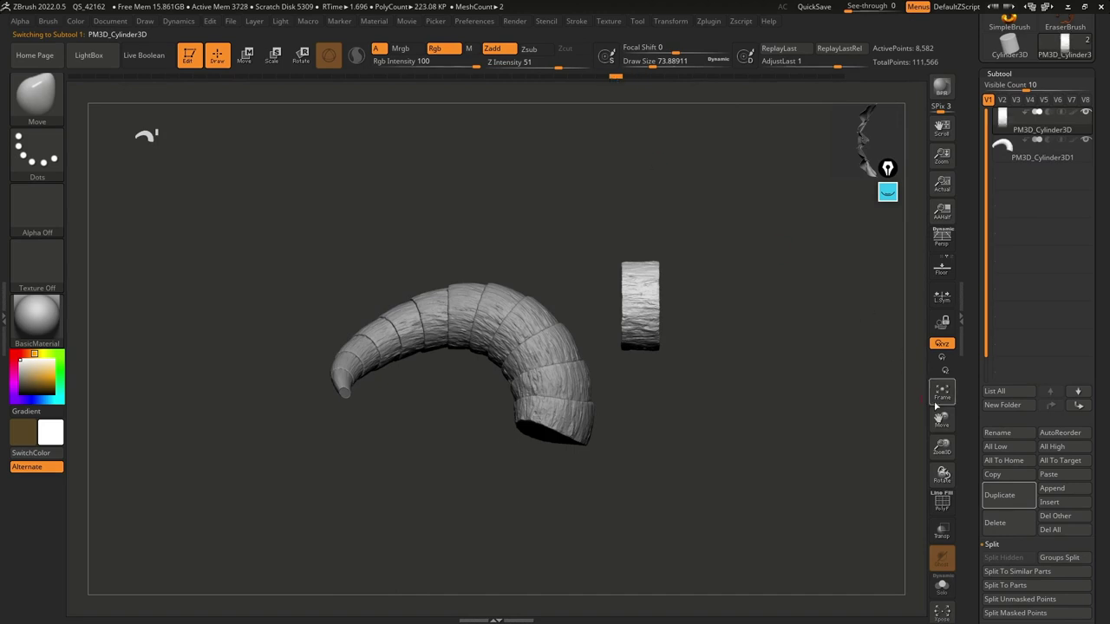
Step: Hide the duplicated horn and face the lone cylinder segment upright from the side, checking its polyframe
scroll(1038, 327, down, 10)
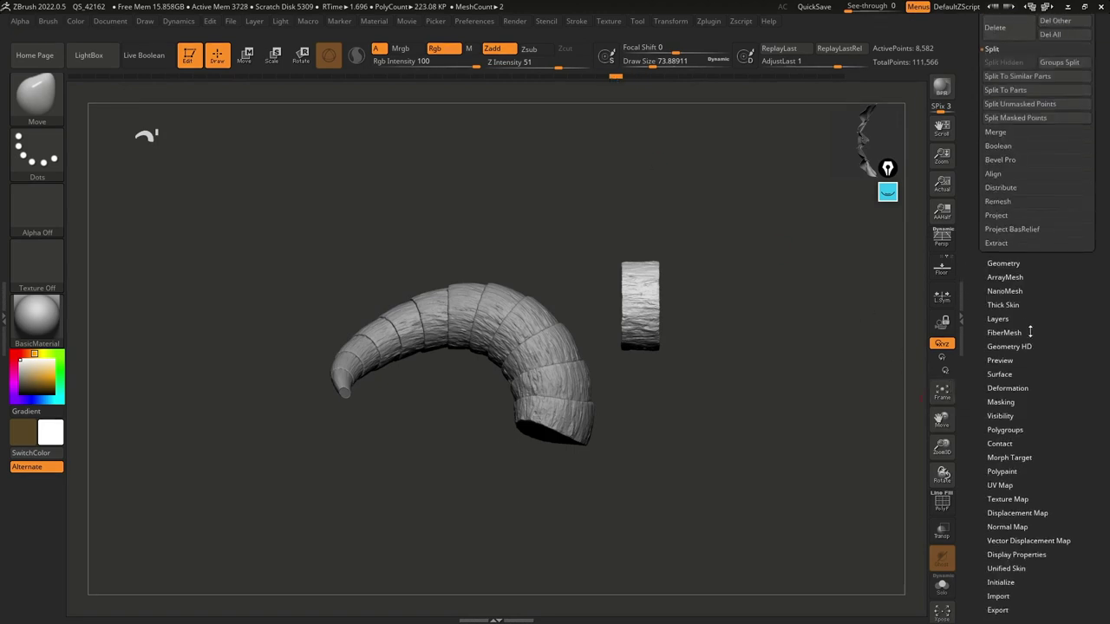
shift+click(1007, 277)
shift+click(1006, 223)
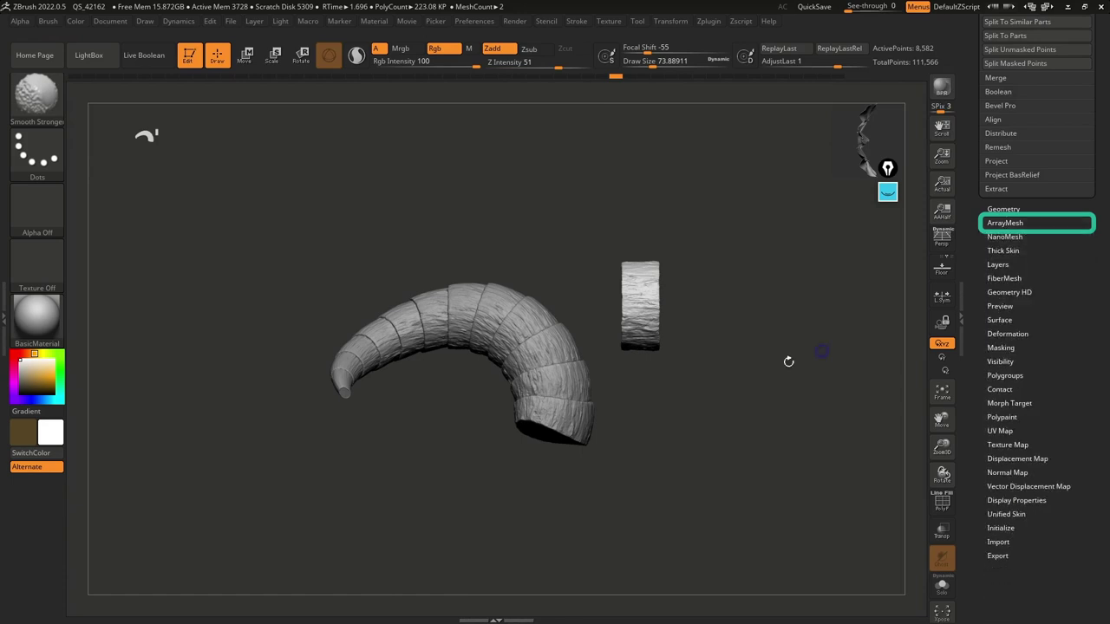
drag(1051, 273, 1032, 391)
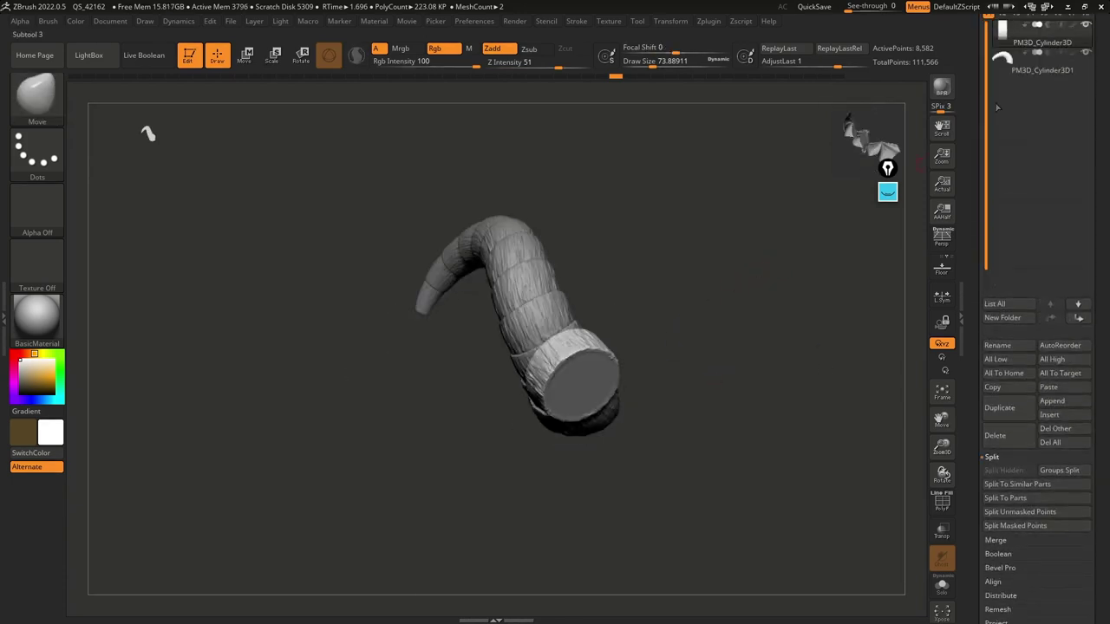
scroll(1017, 110, up, 3)
click(1088, 115)
shift+drag(704, 222, 731, 306)
alt+drag(592, 352, 587, 443)
alt+drag(587, 444, 519, 319)
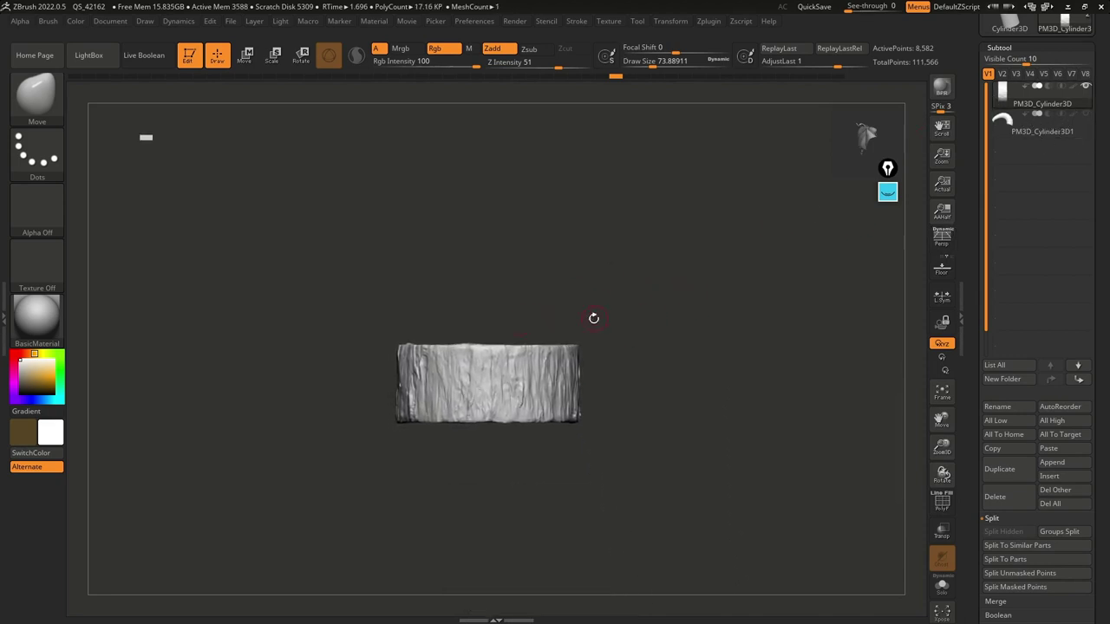
key(shift+f)
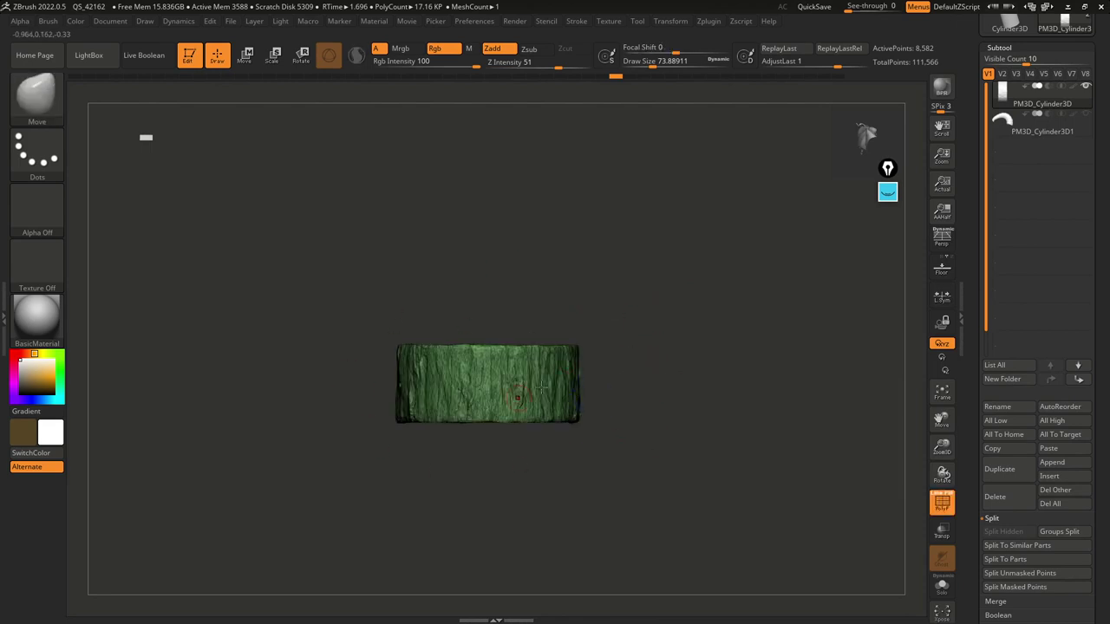
key(shift+f)
ctrl+right_drag(573, 367, 576, 370)
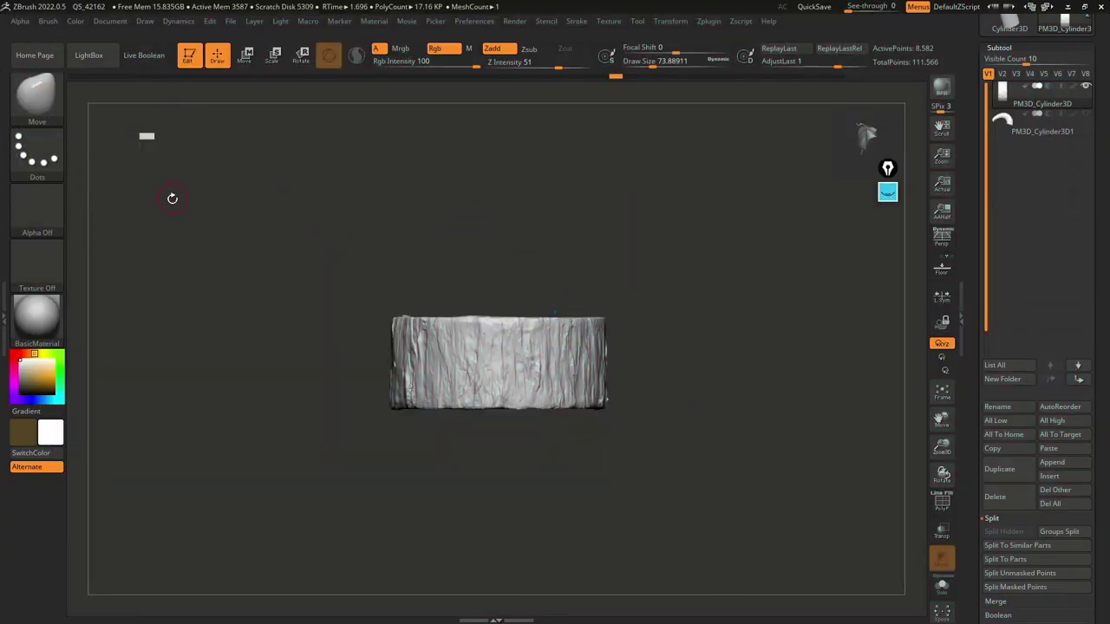
Step: Create a new InsertMesh brush from the cylinder segment as seen in the side view
click(37, 93)
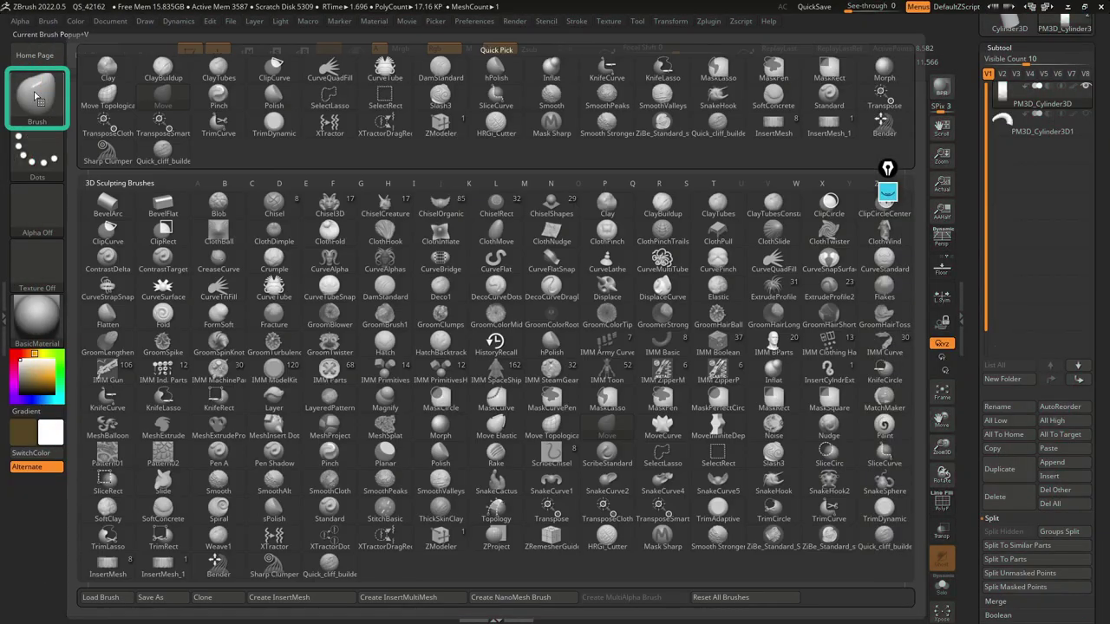
click(315, 599)
click(493, 213)
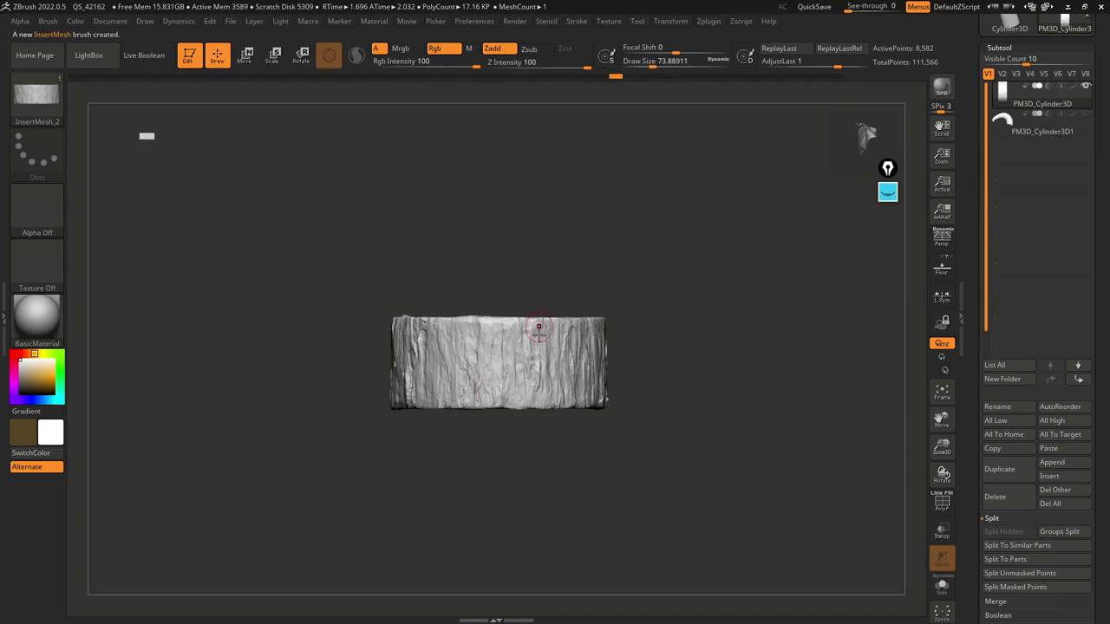
click(37, 96)
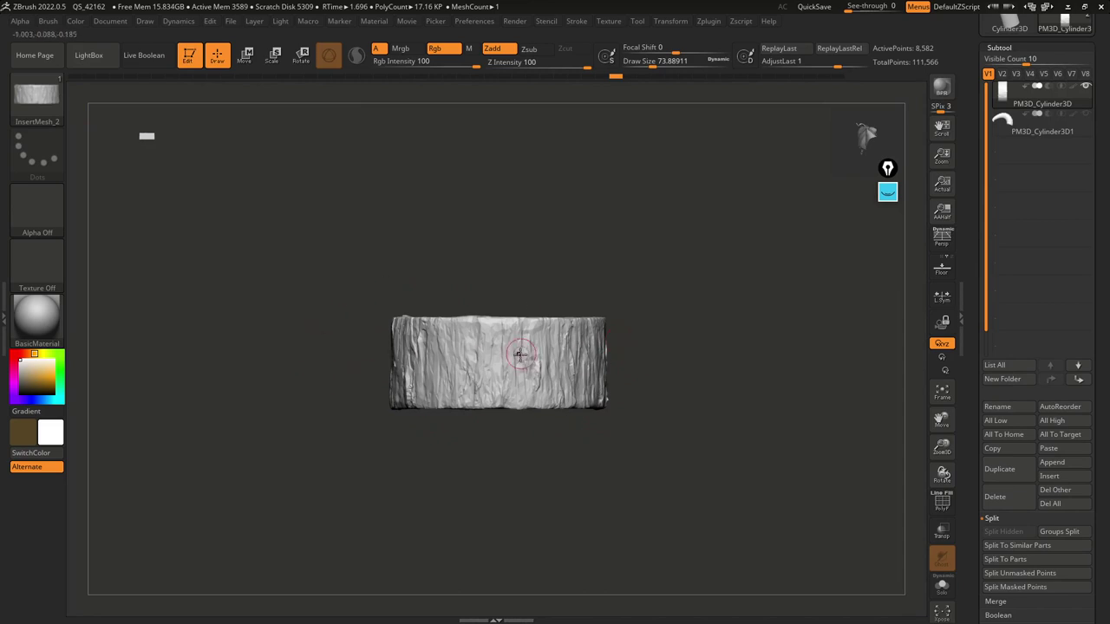
drag(679, 231, 688, 280)
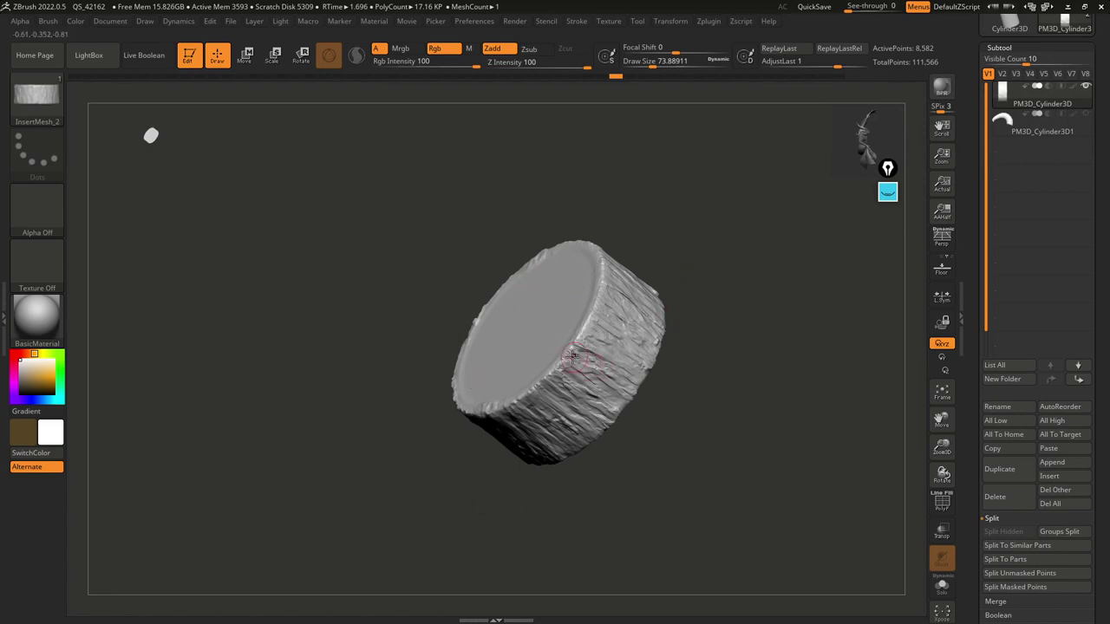
drag(666, 265, 739, 277)
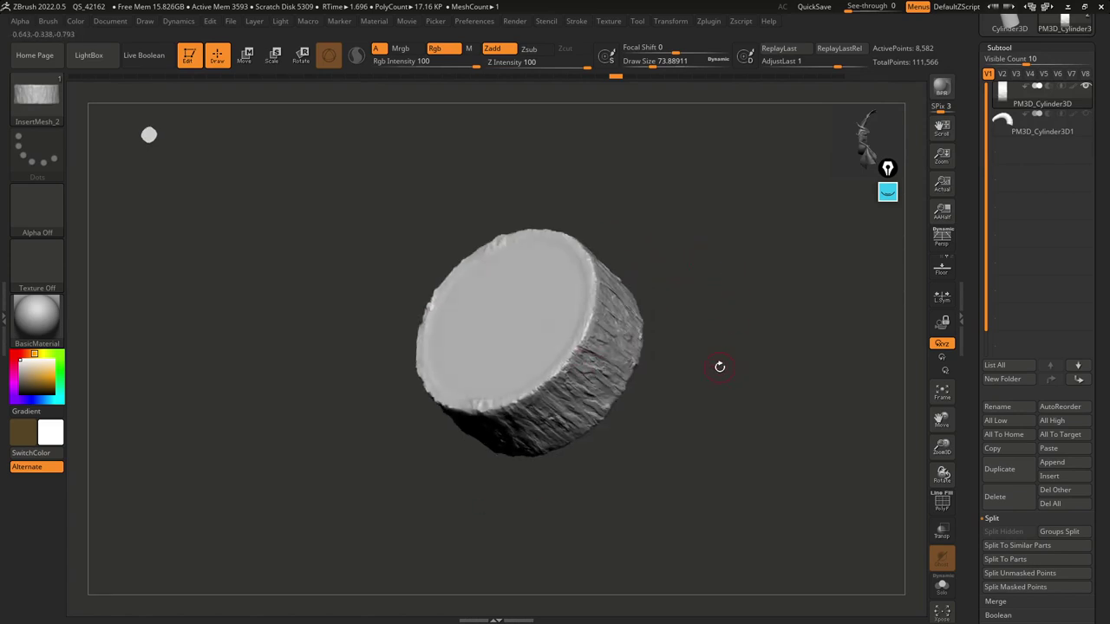
drag(686, 217, 706, 185)
drag(733, 253, 629, 273)
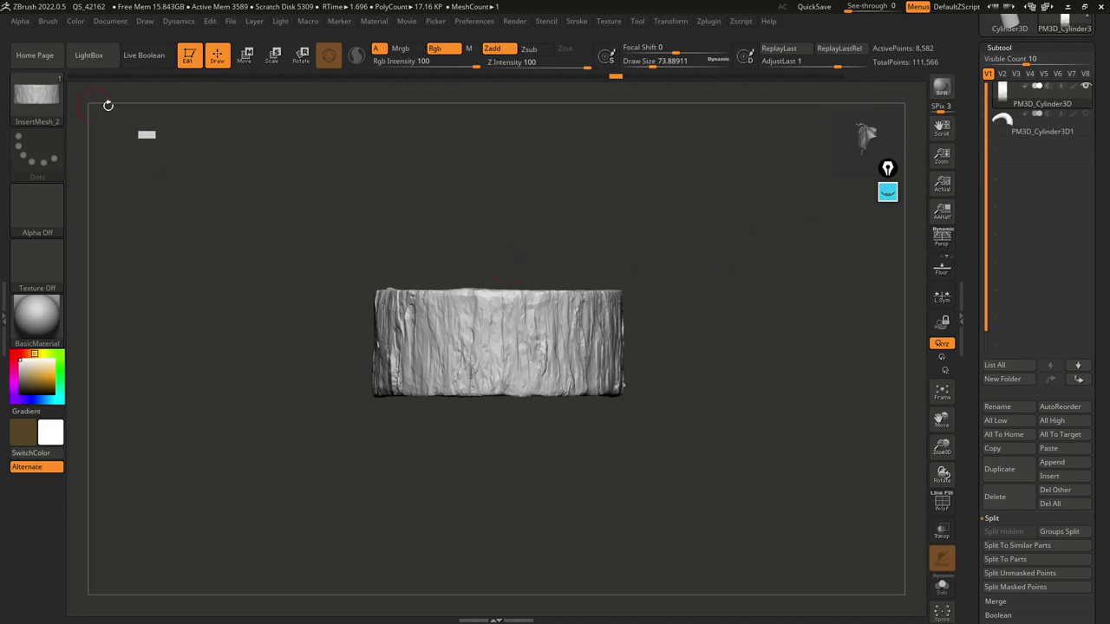
Step: Try the new insert brush by placing four segment copies on the cylinder, and undo all four
drag(569, 307, 584, 357)
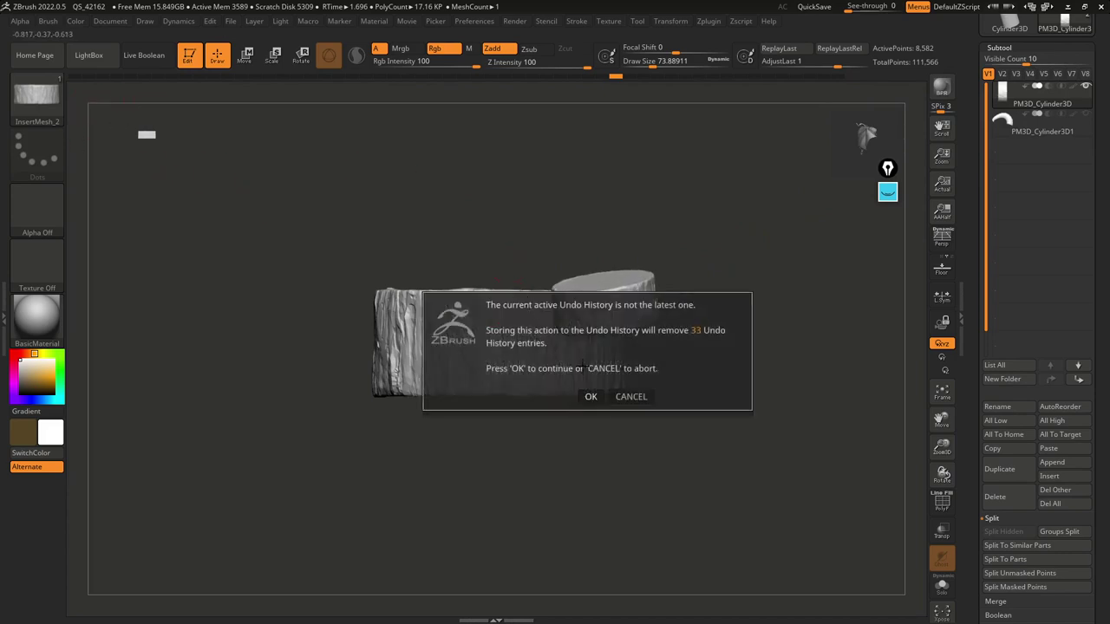
click(591, 396)
drag(553, 295, 577, 341)
drag(446, 312, 475, 356)
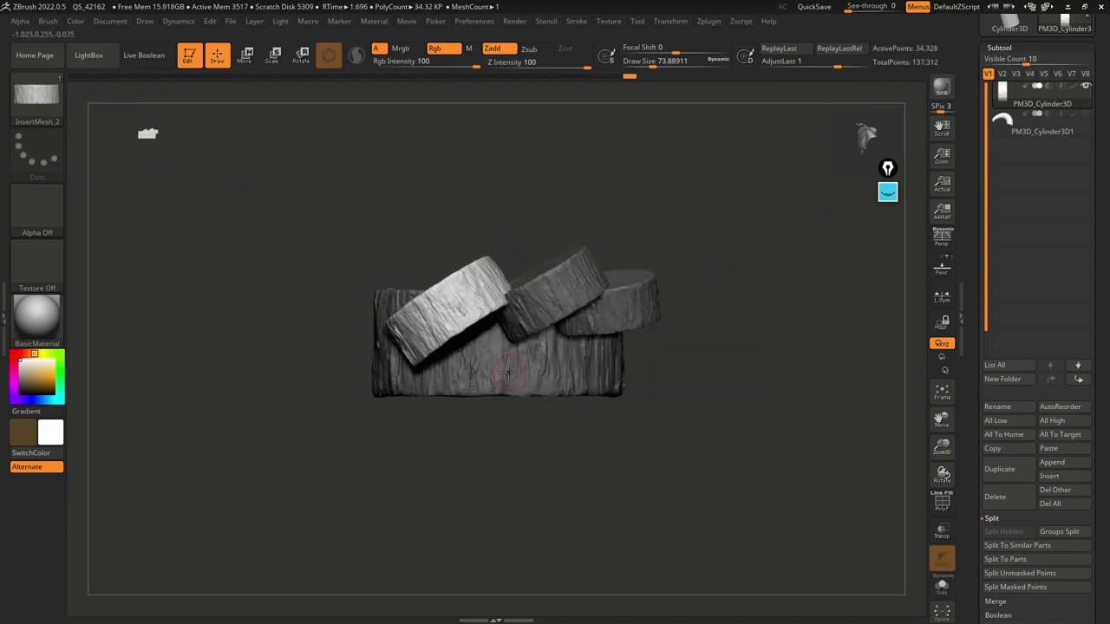
click(503, 380)
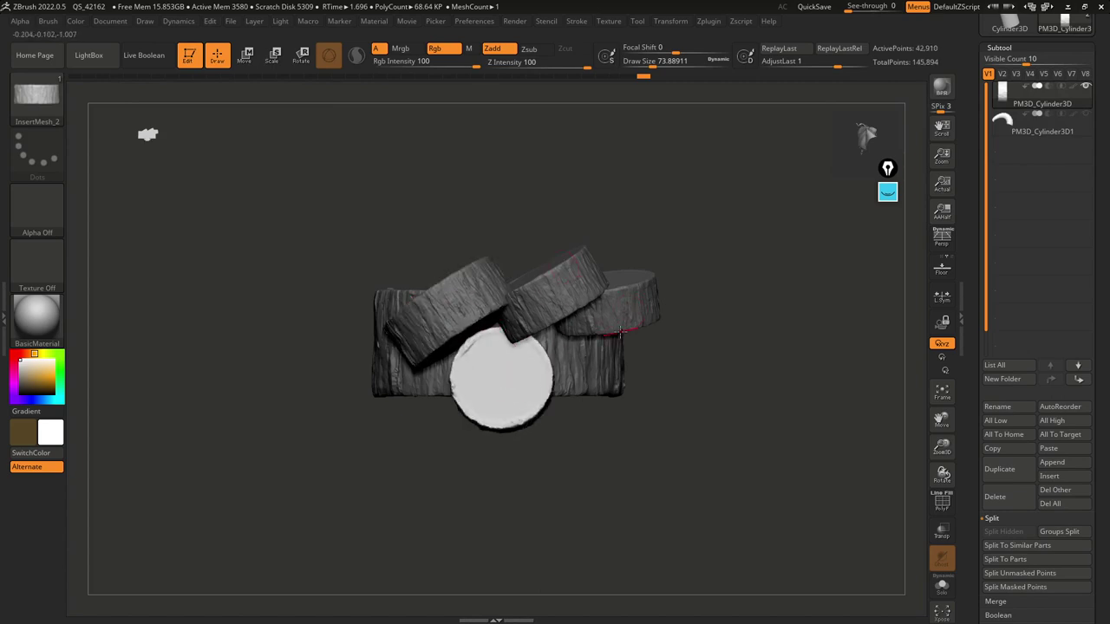
key(ctrl+z)
key(ctrl+z)
key(ctrl+z)
key(ctrl+z)
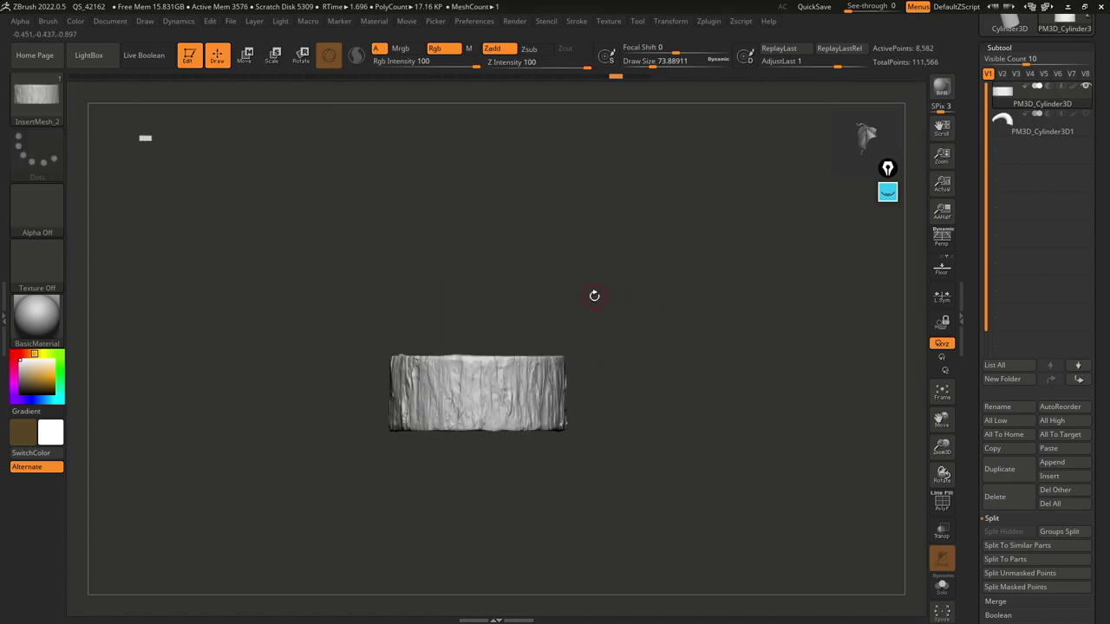
Step: Dock the Stroke settings and enable Curve Mode for the new insert brush
click(577, 21)
drag(573, 36, 997, 76)
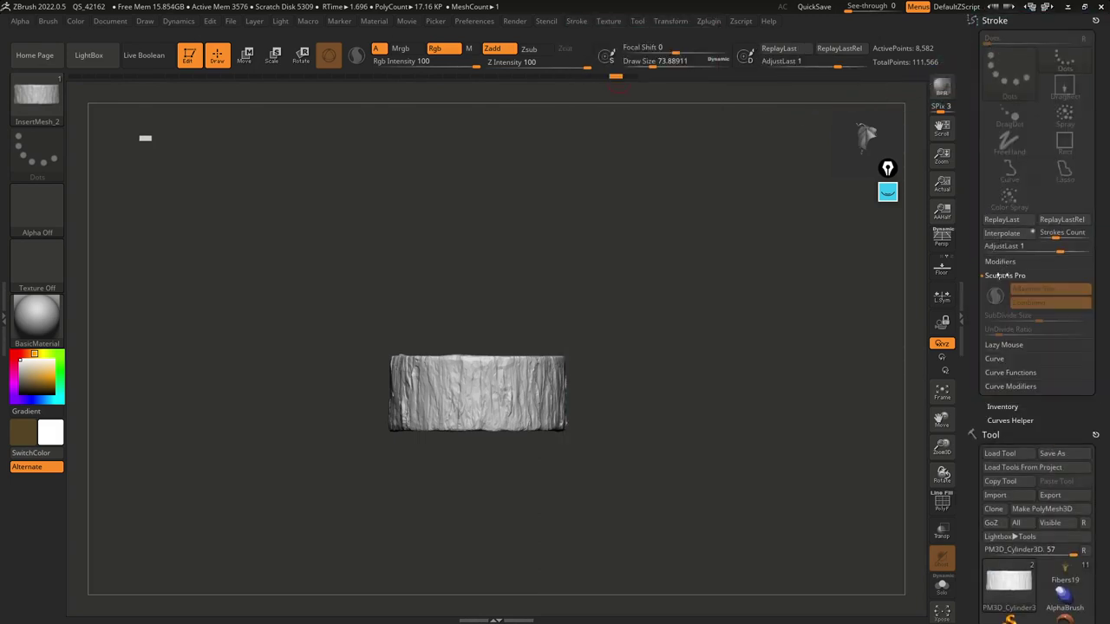
click(1002, 276)
click(993, 303)
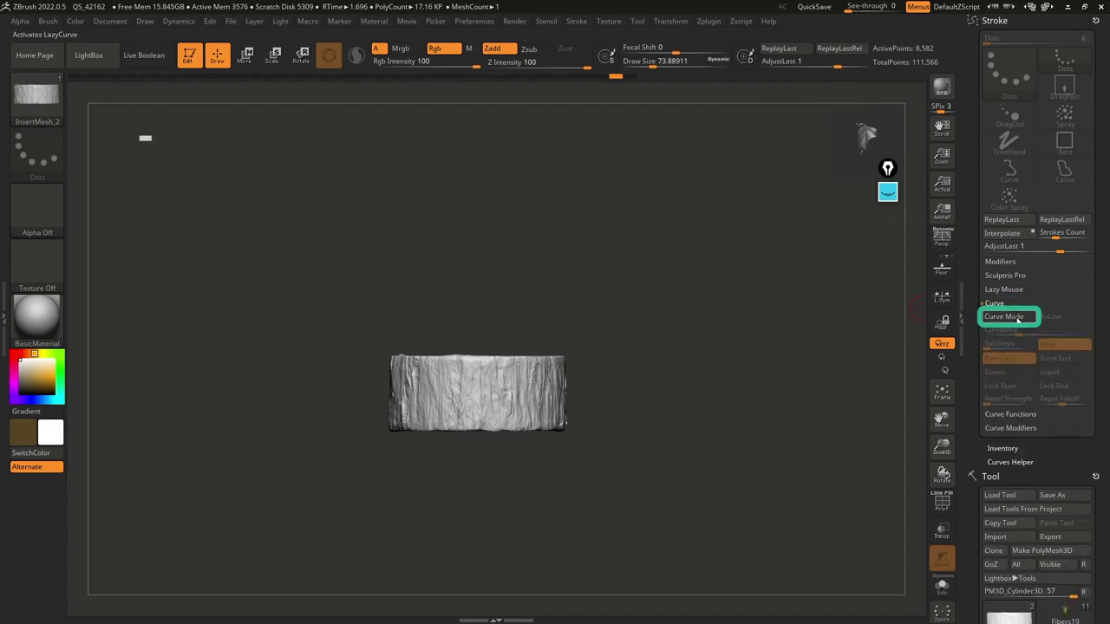
click(1022, 317)
Step: Set the draw size to about 207 and draw a wavy curve of repeated segments starting from the cylinder
key(space)
drag(569, 268, 587, 268)
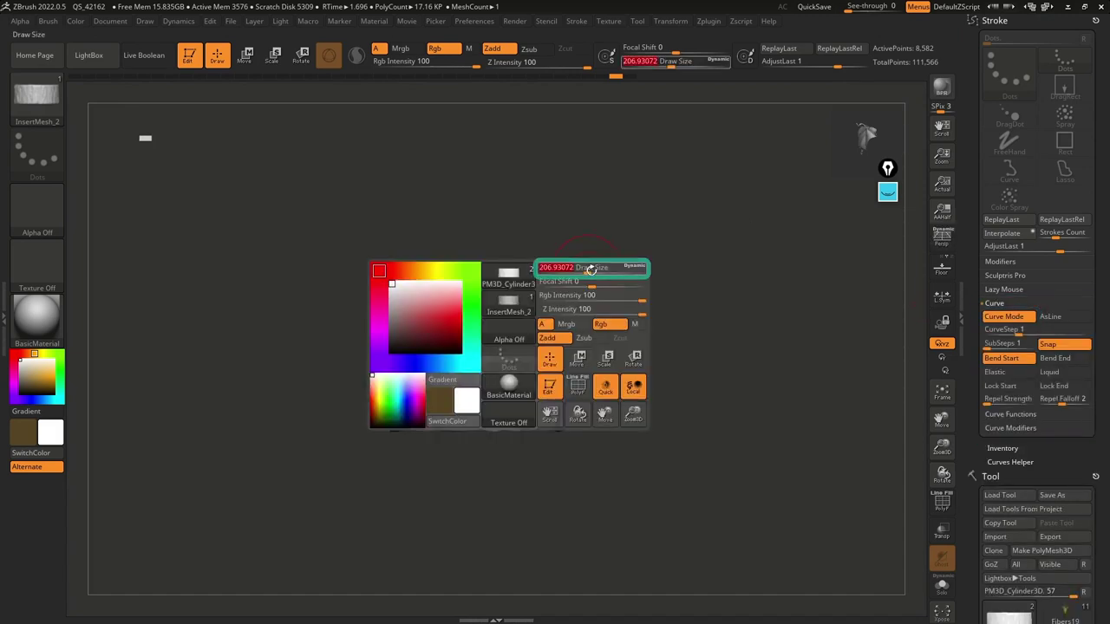
drag(461, 381, 458, 281)
drag(682, 349, 729, 195)
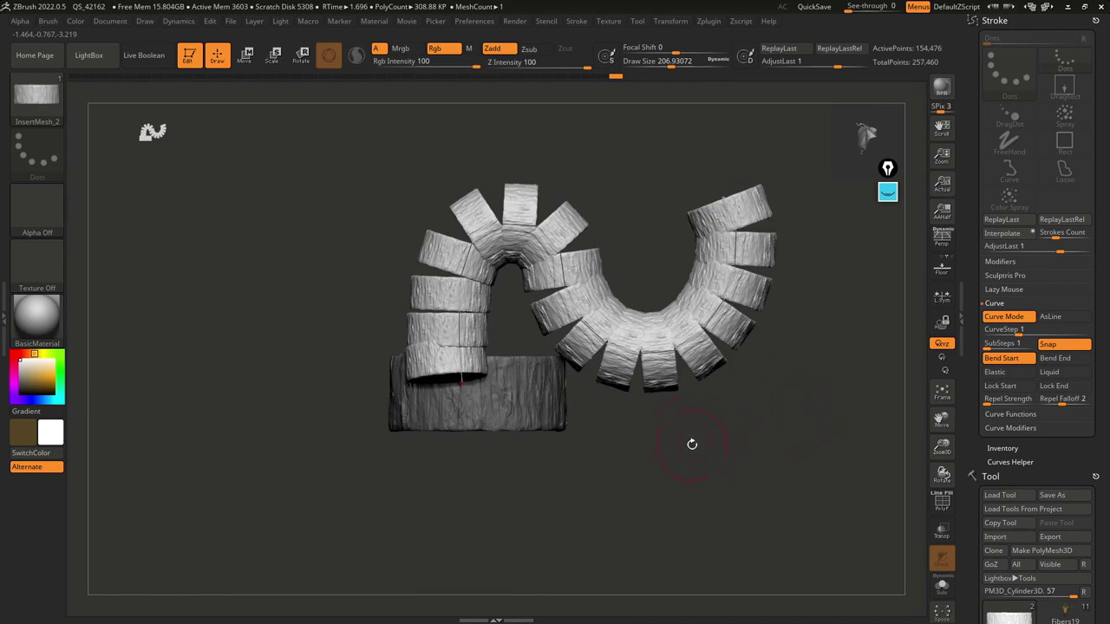
Step: Dock the Brush settings in the tray in place of the Zplugin settings
click(37, 94)
click(309, 604)
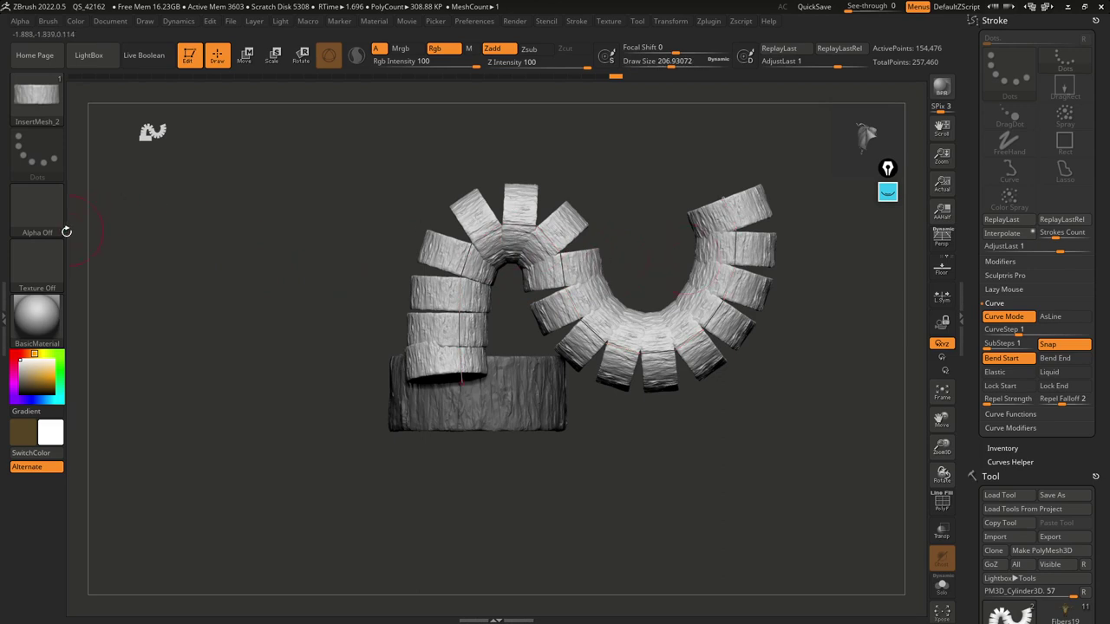
drag(3, 243, 148, 194)
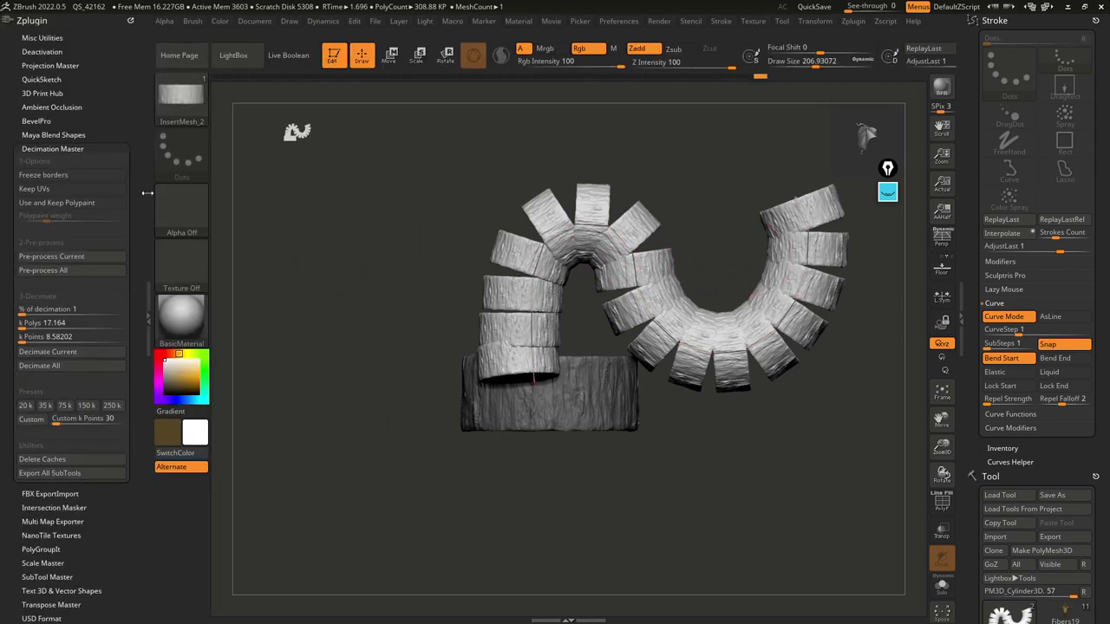
click(62, 150)
click(131, 19)
click(193, 21)
drag(185, 27, 95, 177)
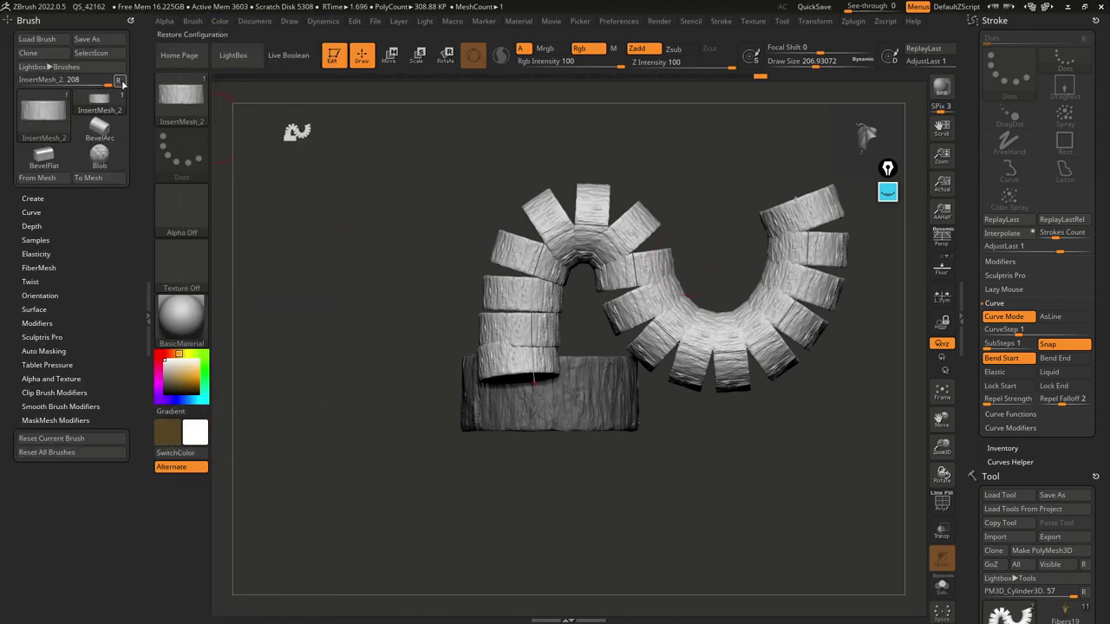
Step: Enable Stretch in the insert brush's modifiers and update the wavy curve with it
click(36, 322)
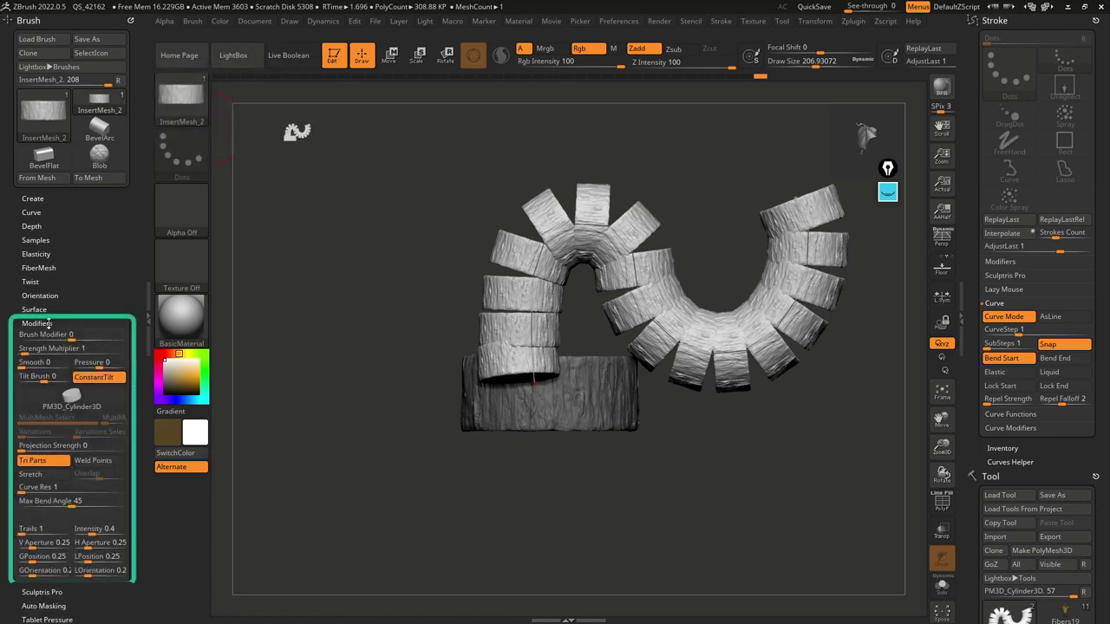
scroll(102, 289, down, 3)
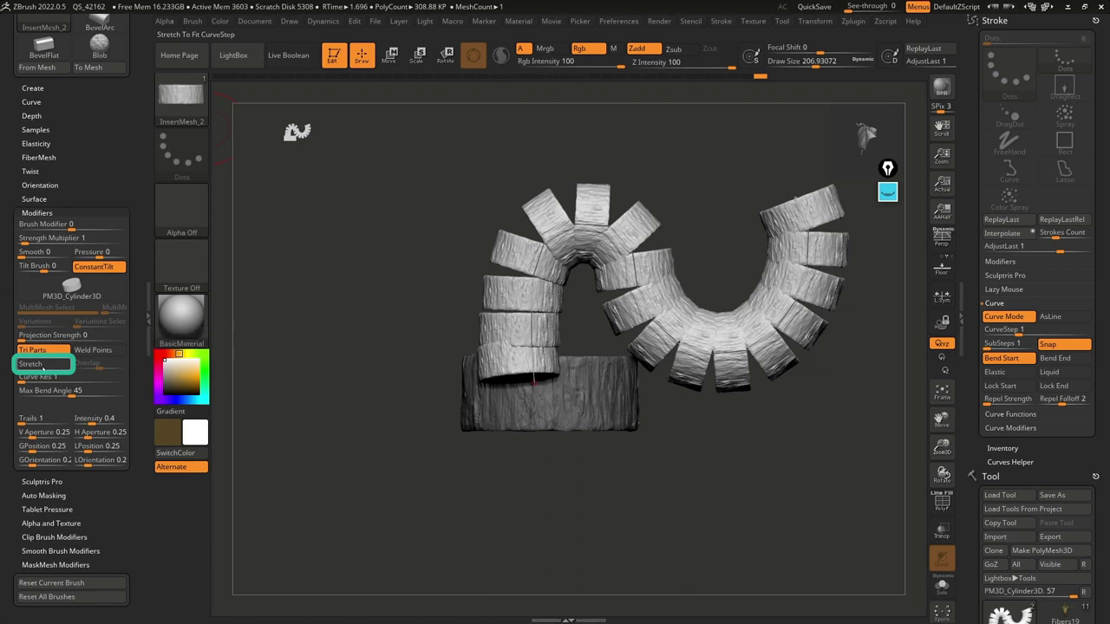
click(45, 366)
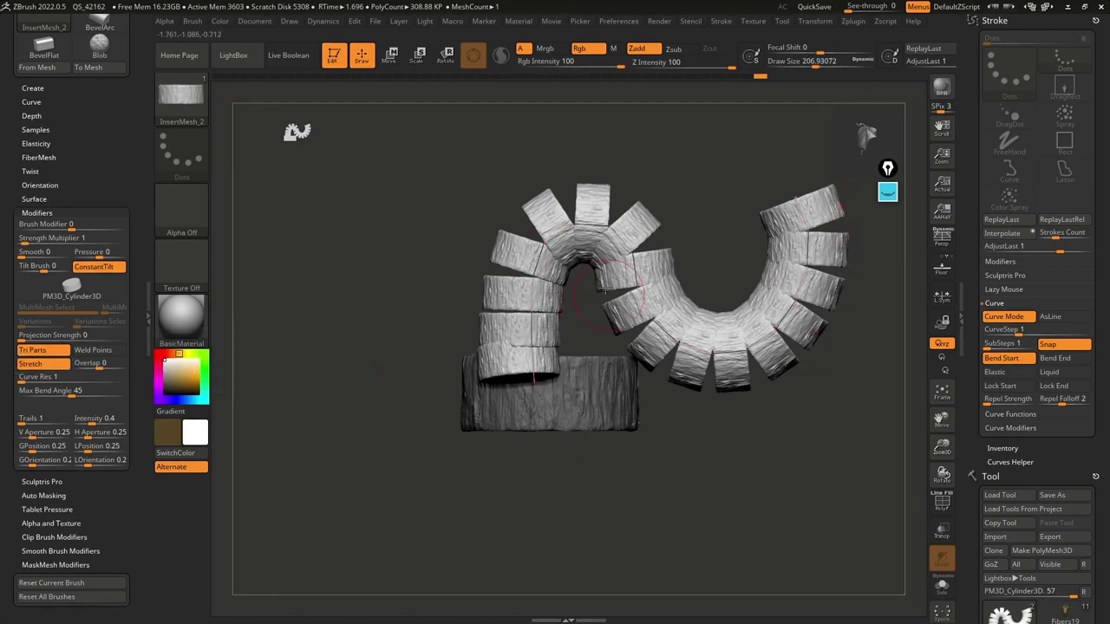
click(532, 279)
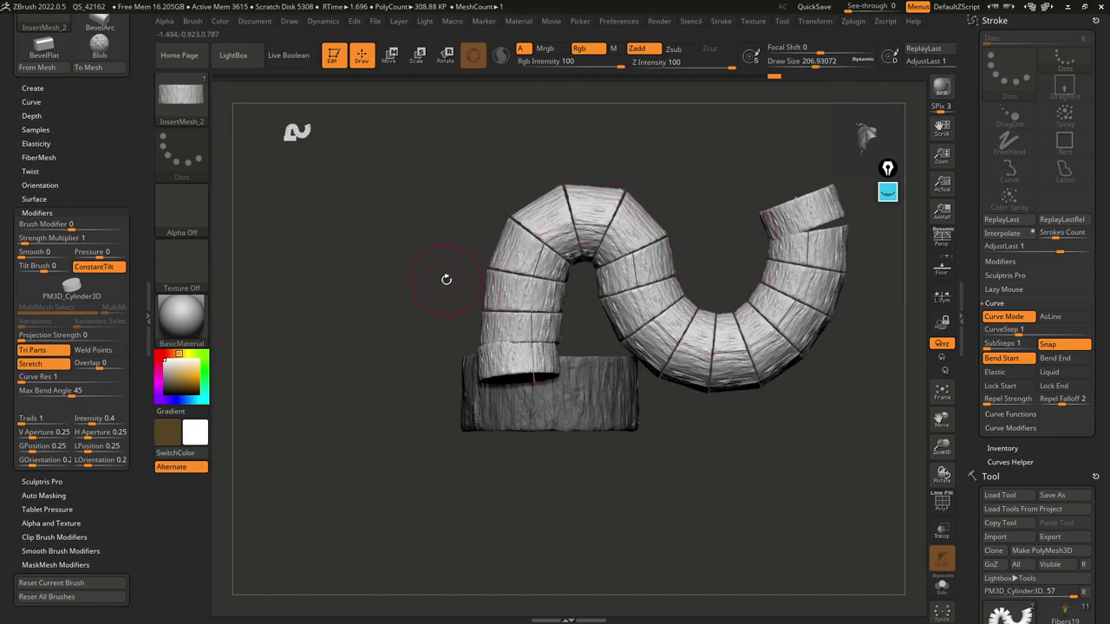
Step: Set the brush's Curve Res to 10 and Max Bend Angle to 50, and update the segments along the curve
click(41, 378)
text(6)
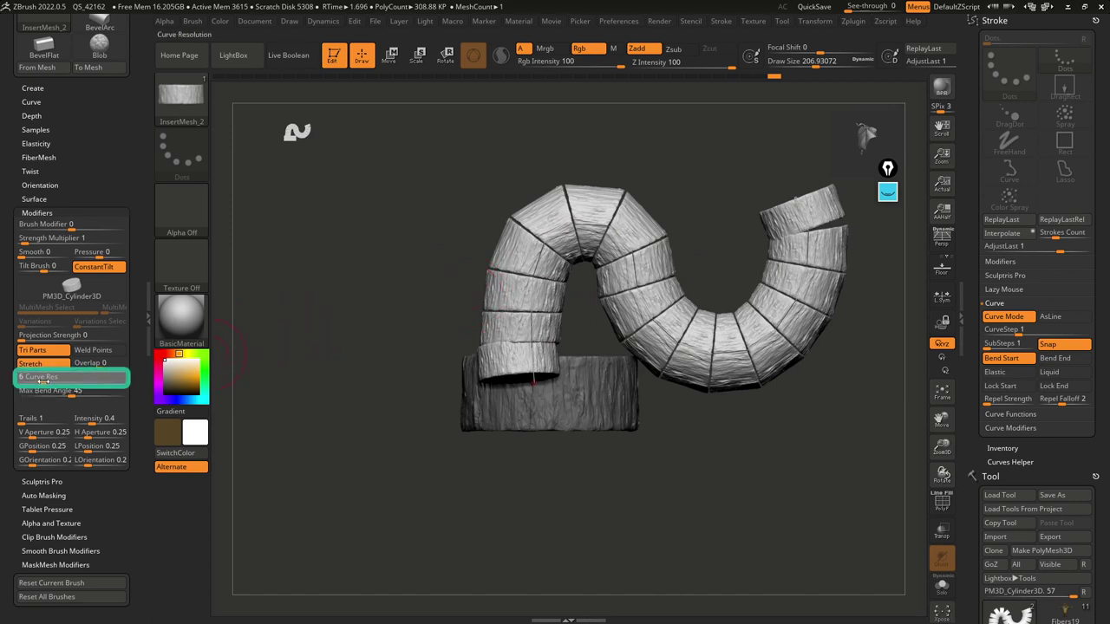
drag(51, 383, 55, 382)
click(74, 391)
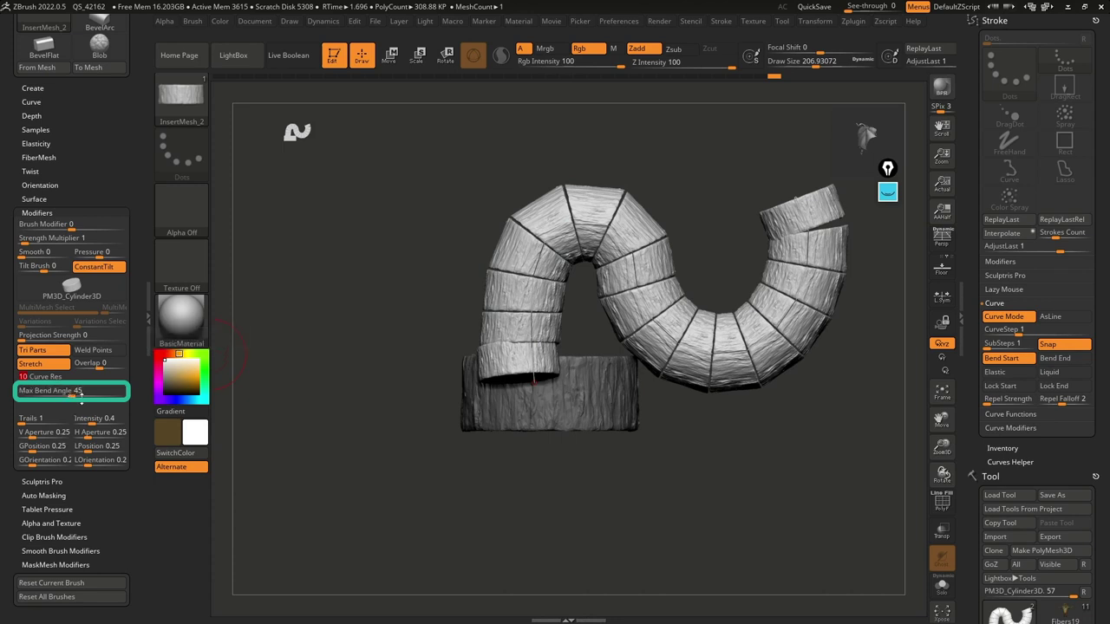
click(77, 392)
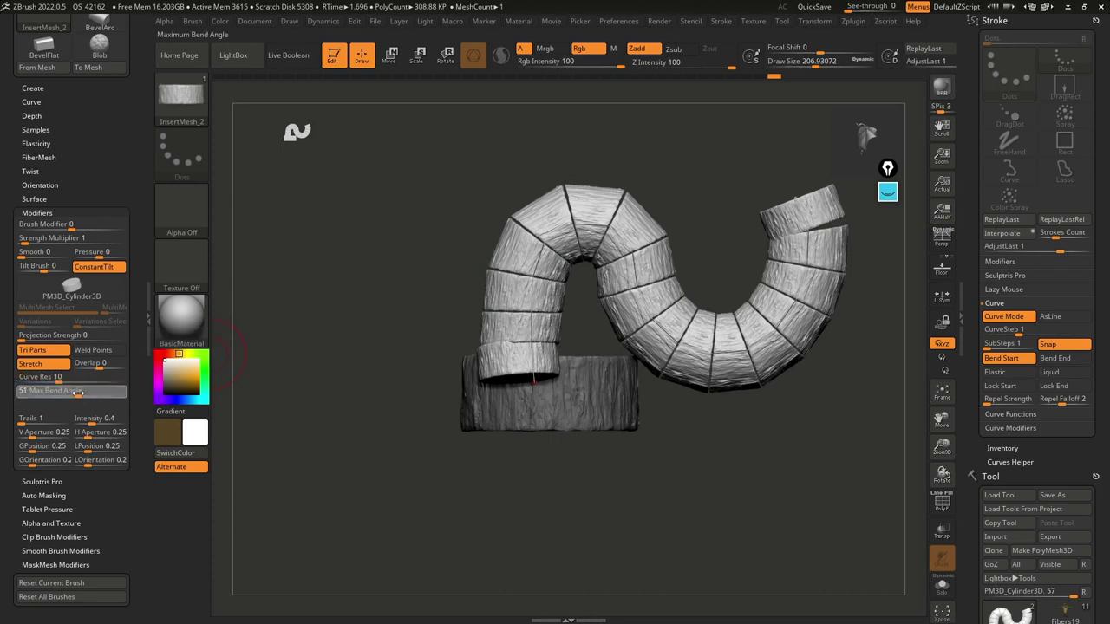
drag(78, 392, 76, 392)
click(577, 224)
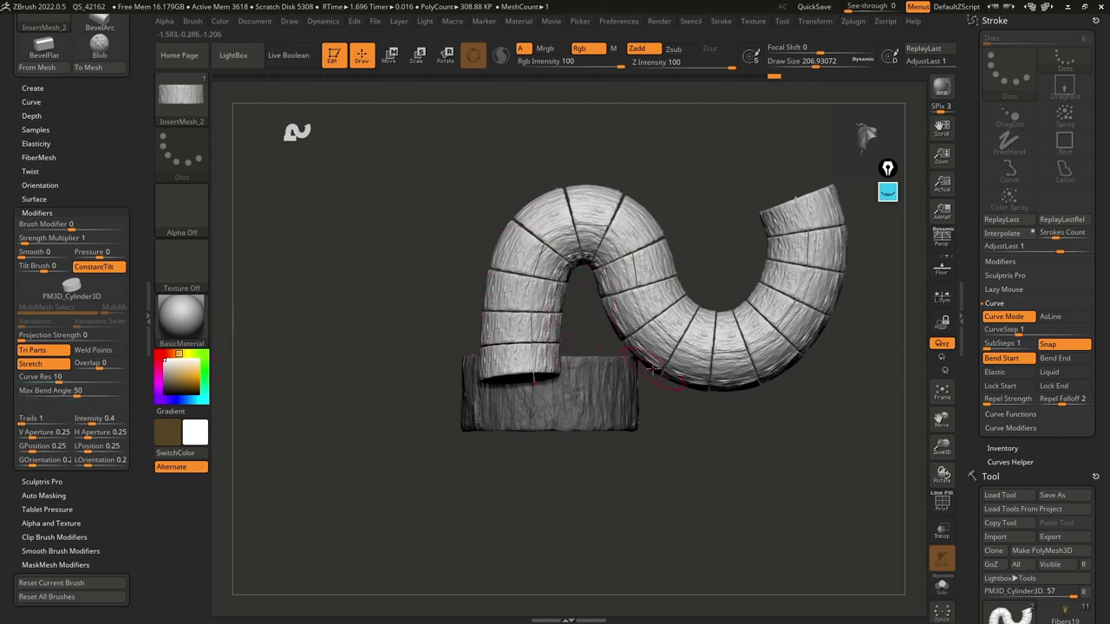
Step: Enable Size in the curve modifiers, expand the Curve Falloff graph and apply the taper to the curve
alt+drag(717, 412, 642, 432)
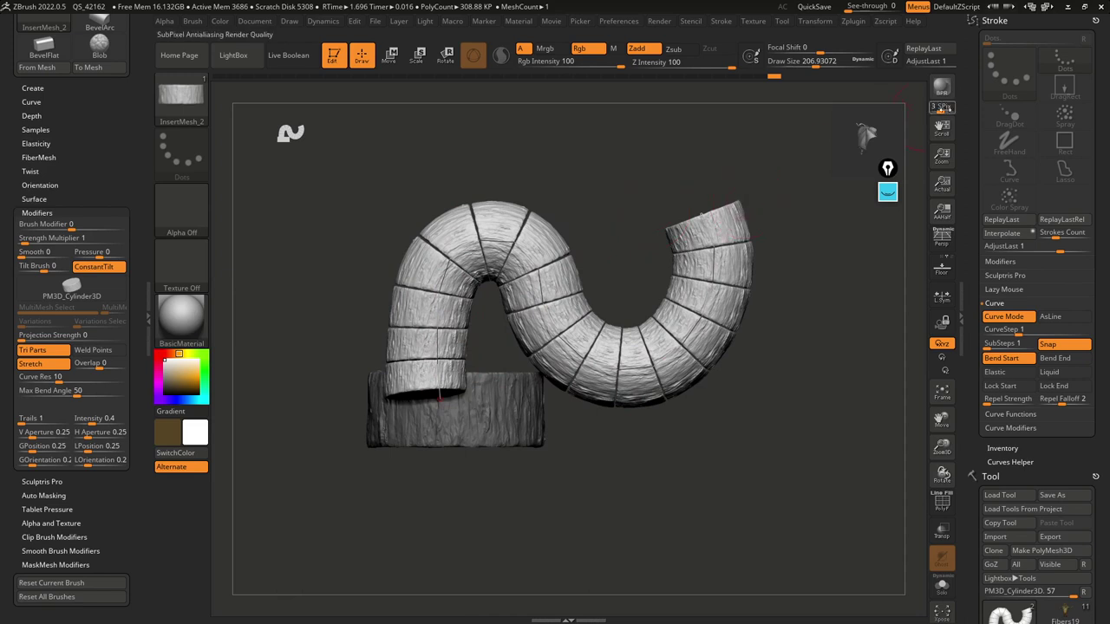
click(1006, 428)
scroll(971, 444, down, 3)
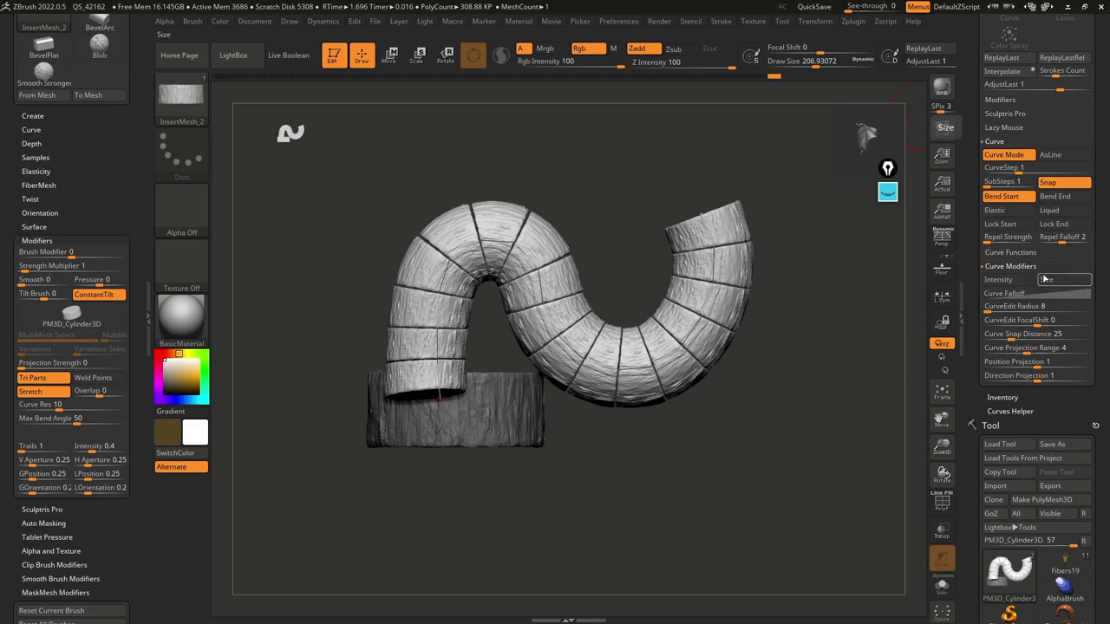
click(1064, 281)
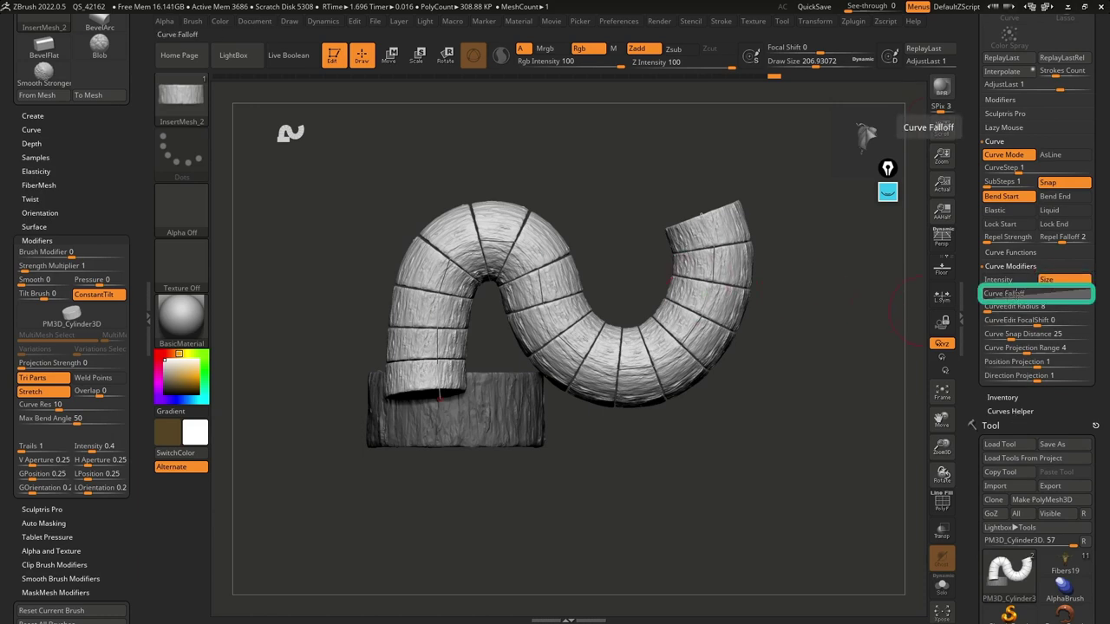
click(1016, 294)
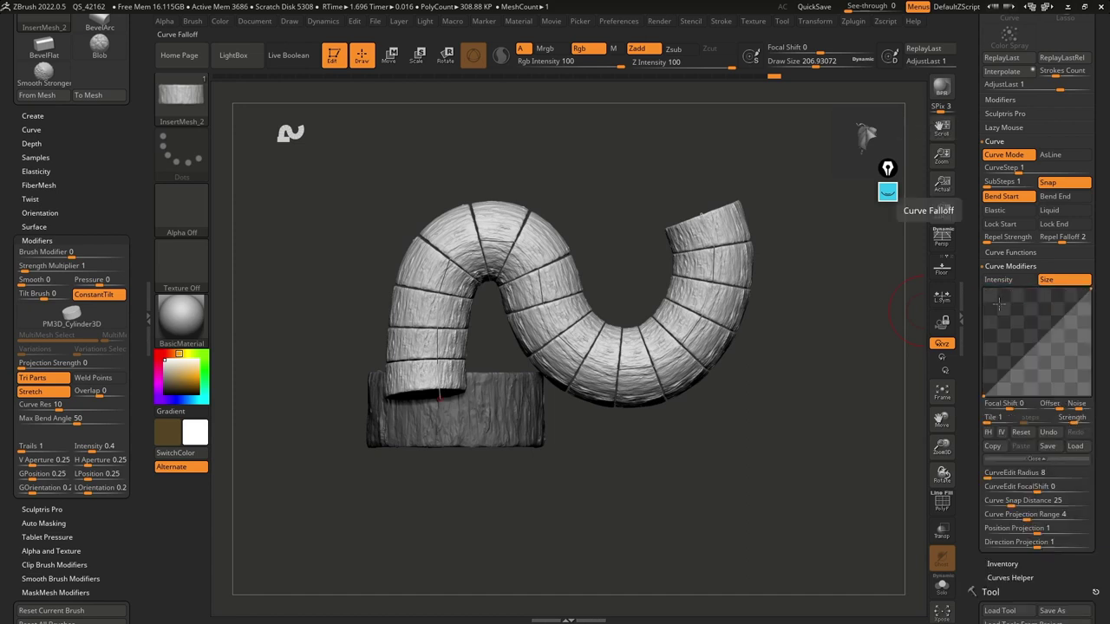
click(709, 286)
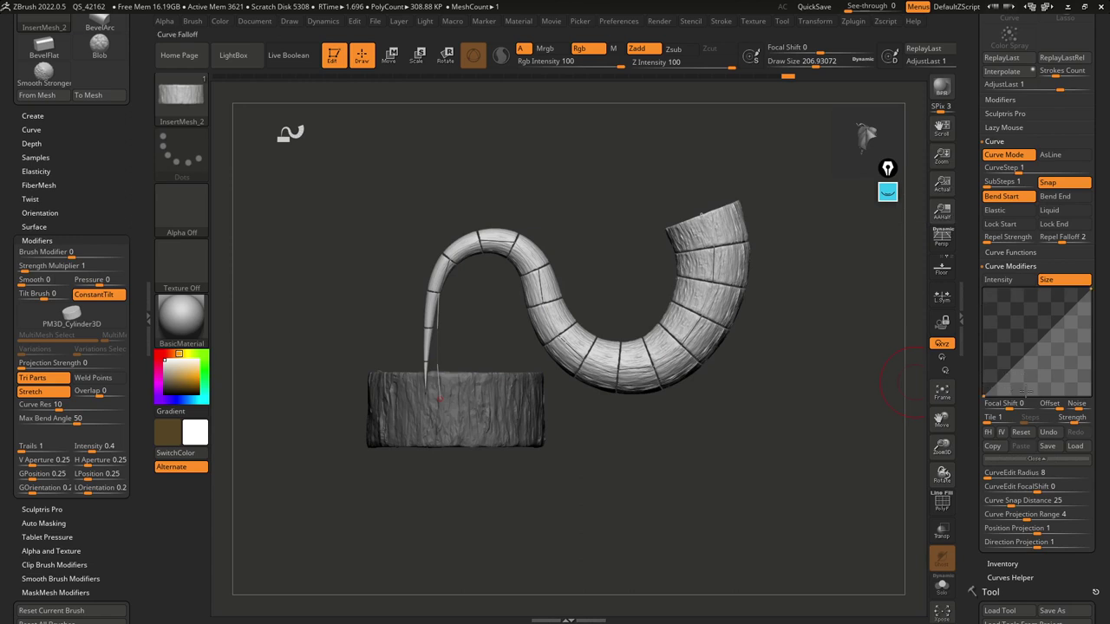
Step: Flip the Curve Falloff graph vertically and update the horn so it tapers towards its free end
mouse_move(441, 399)
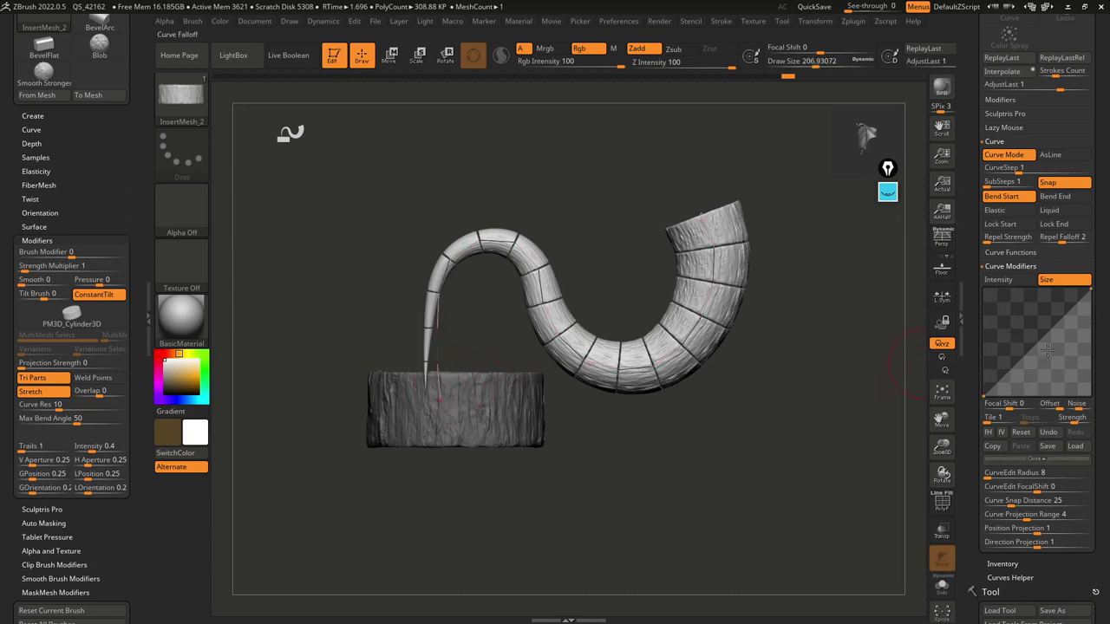
mouse_move(674, 220)
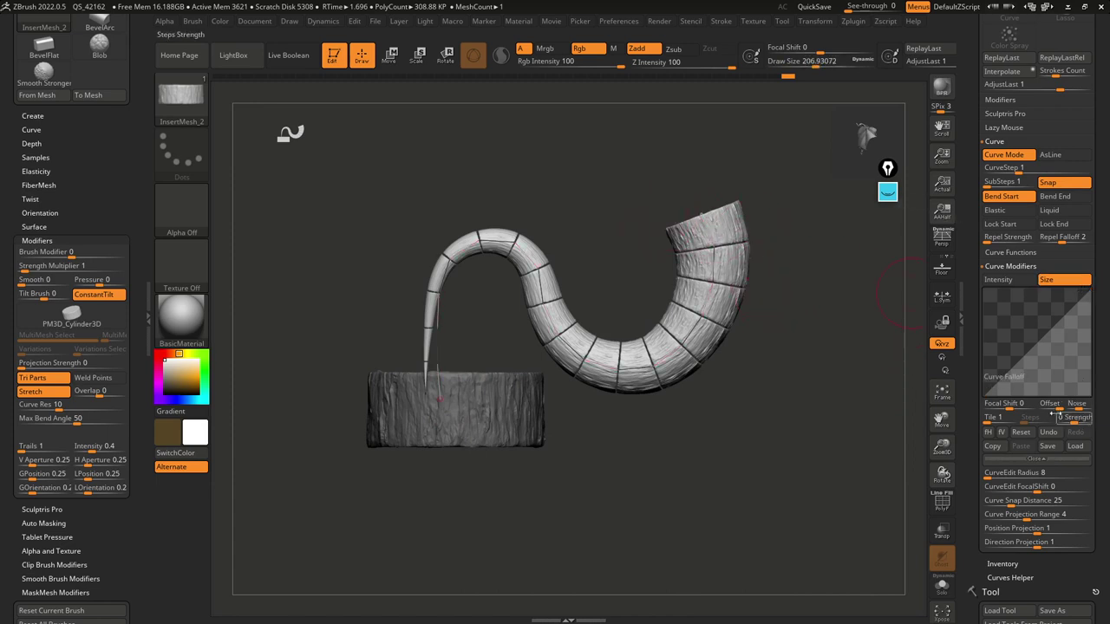
click(1002, 432)
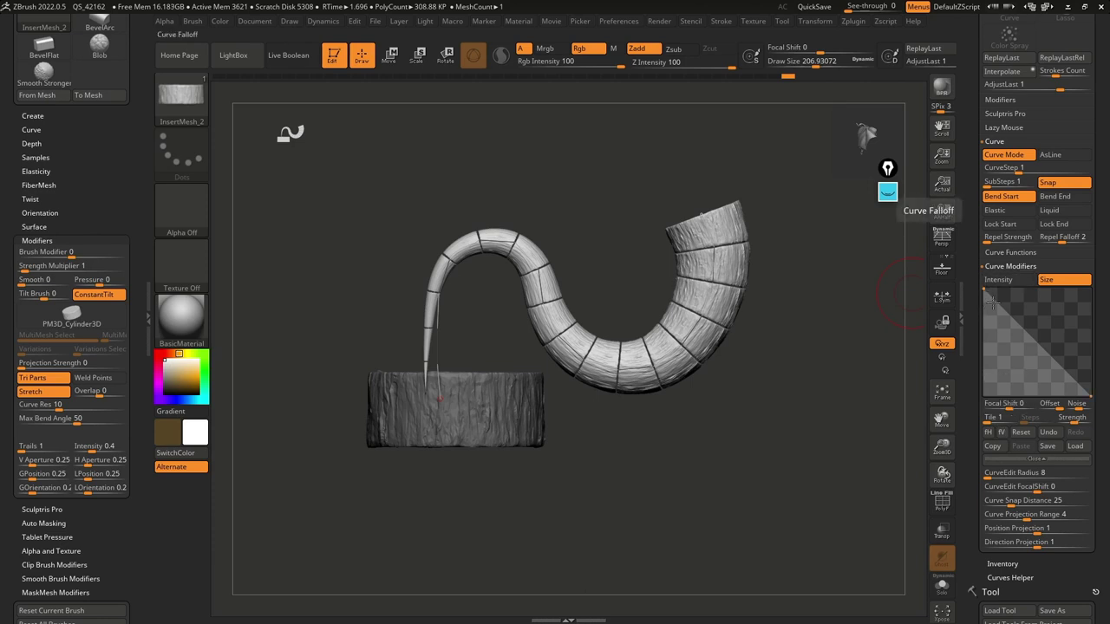
click(646, 369)
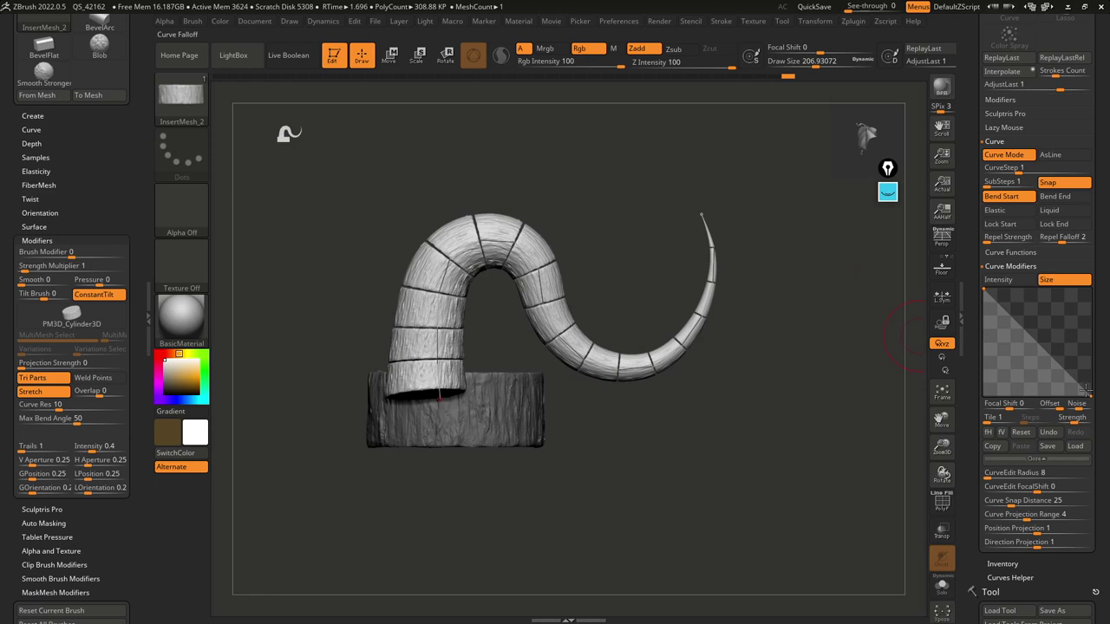
Step: Raise the falloff's end point to about 0.26, add a point at about 0.70, 0.59 to bulge the curve, and update the horn
drag(1092, 397, 1090, 369)
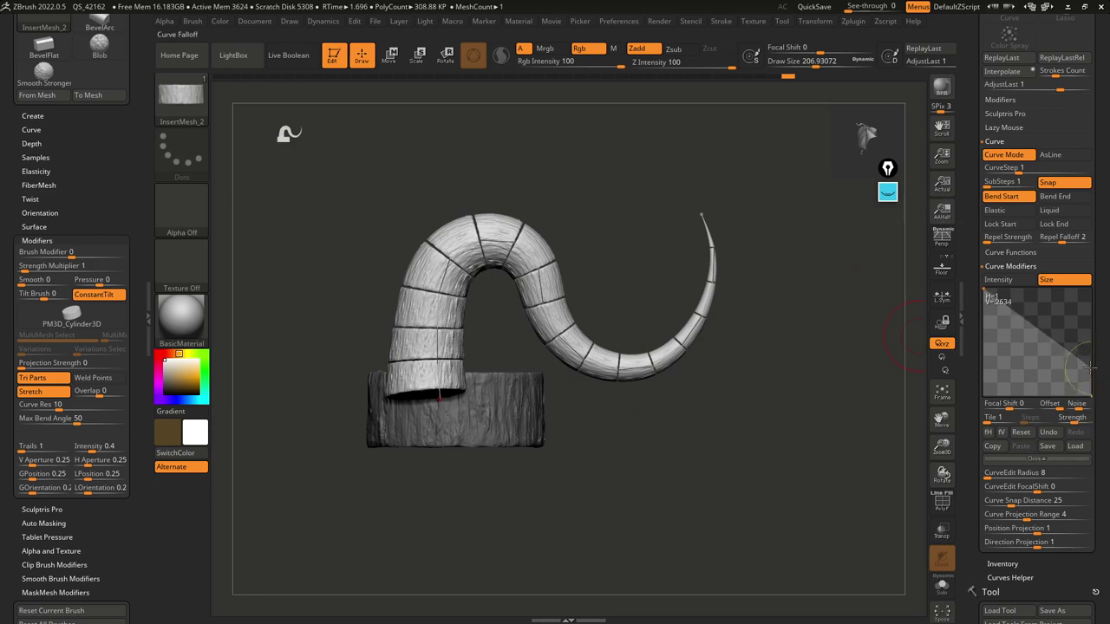
click(711, 348)
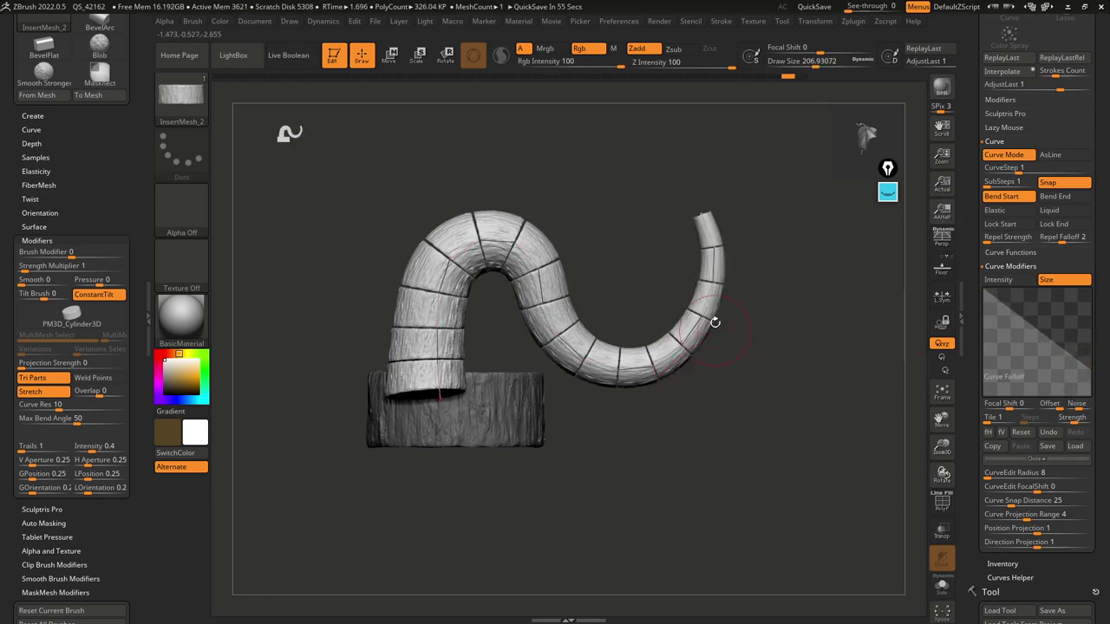
click(1058, 334)
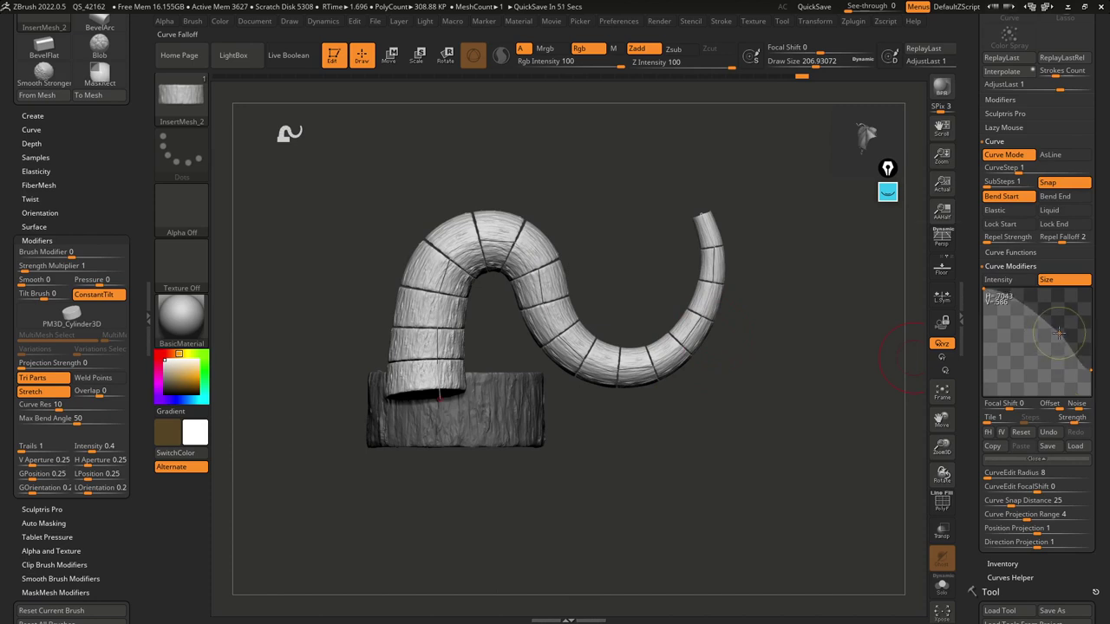
click(685, 341)
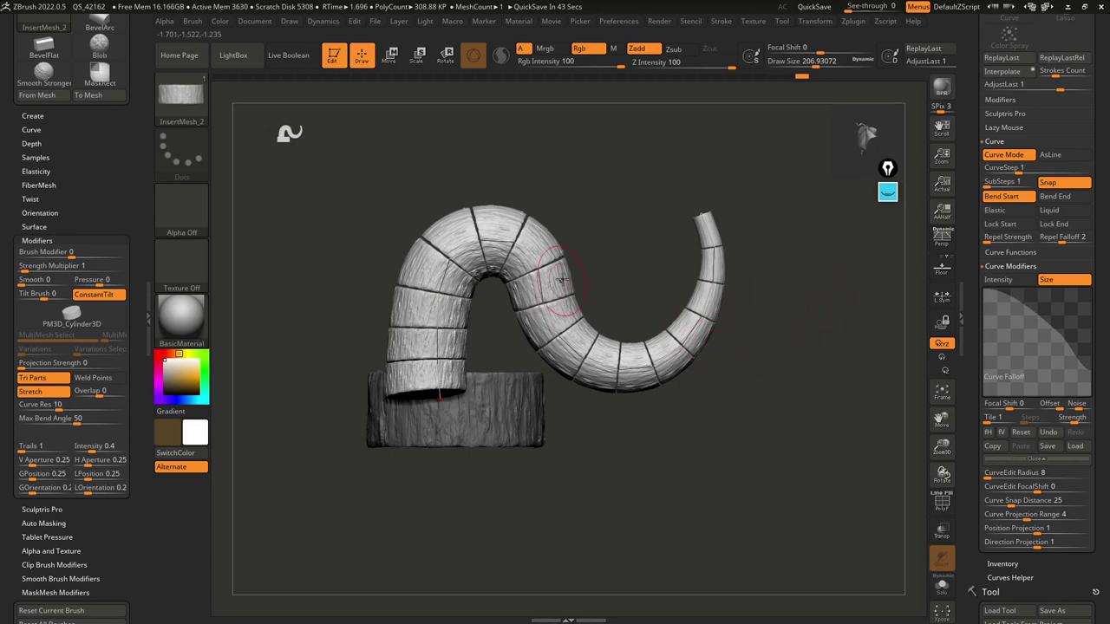
Step: Set the insert brush's Imbed depth to 0 to correct the horn's sideways offset from its curve
drag(561, 179, 621, 177)
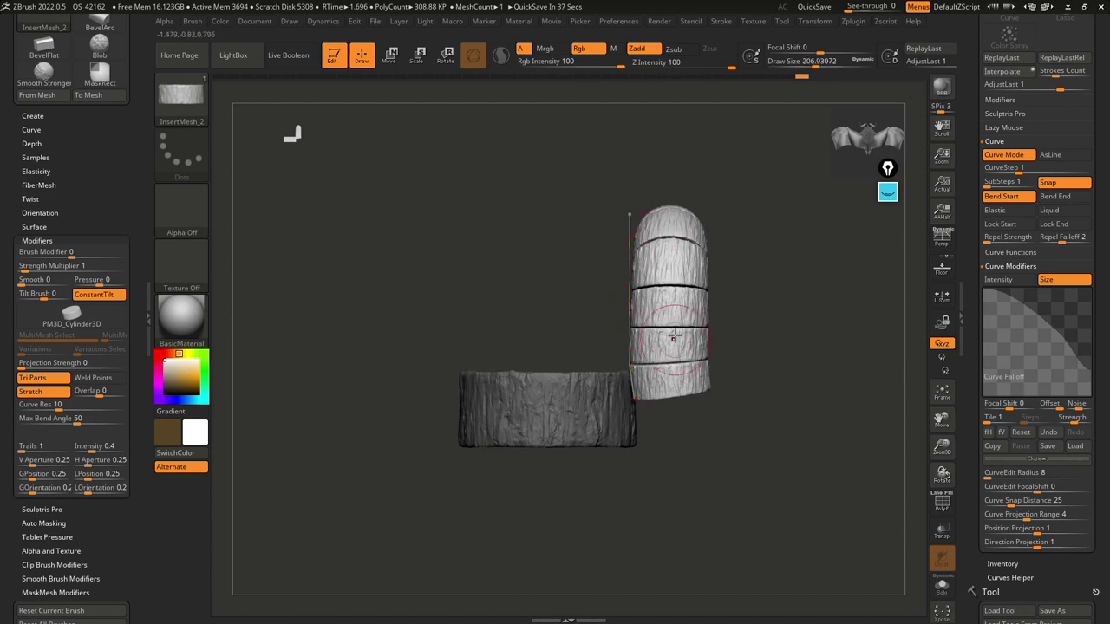
drag(742, 272, 715, 252)
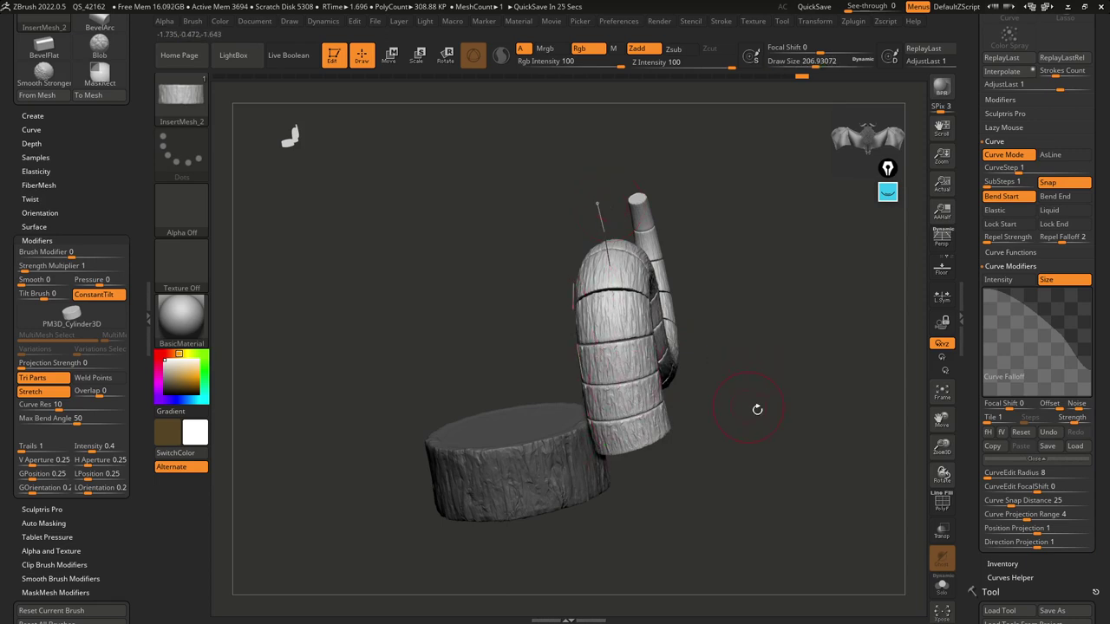
click(32, 143)
scroll(124, 167, up, 1)
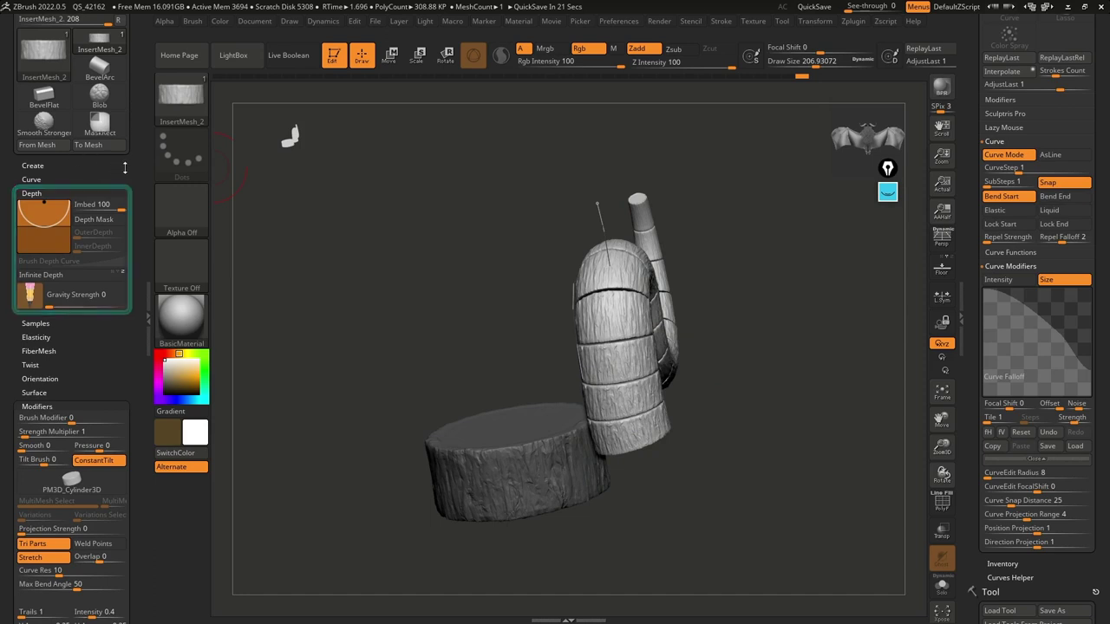
drag(44, 203, 45, 228)
click(100, 205)
drag(391, 165, 472, 192)
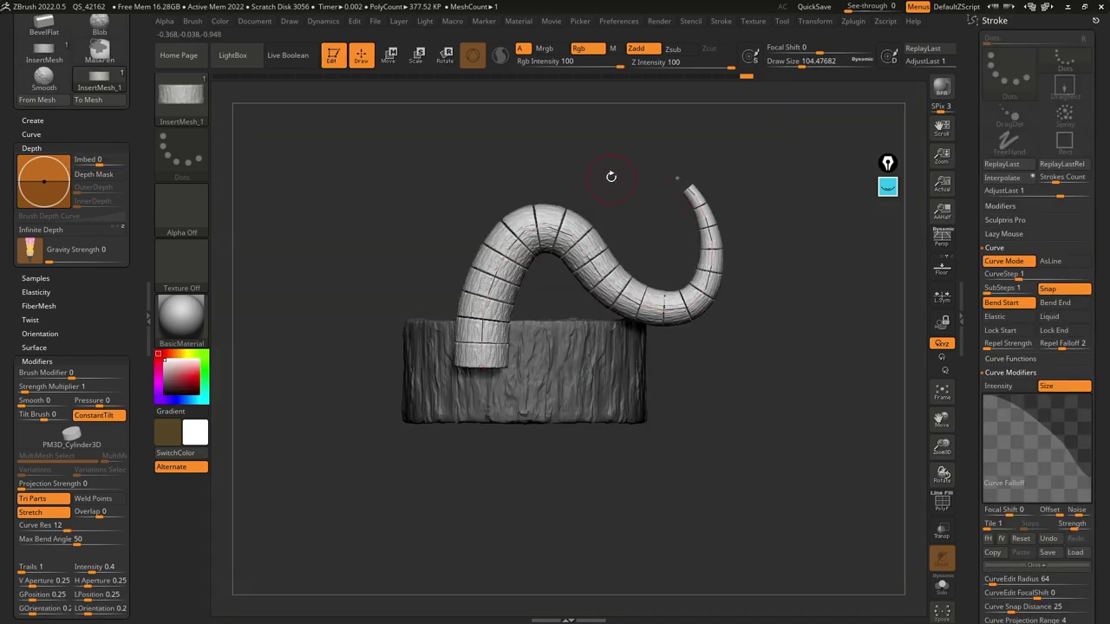
Step: Reshape the horn's curve by pulling its middle outward and moving its tip up and back over the base
drag(607, 179, 656, 190)
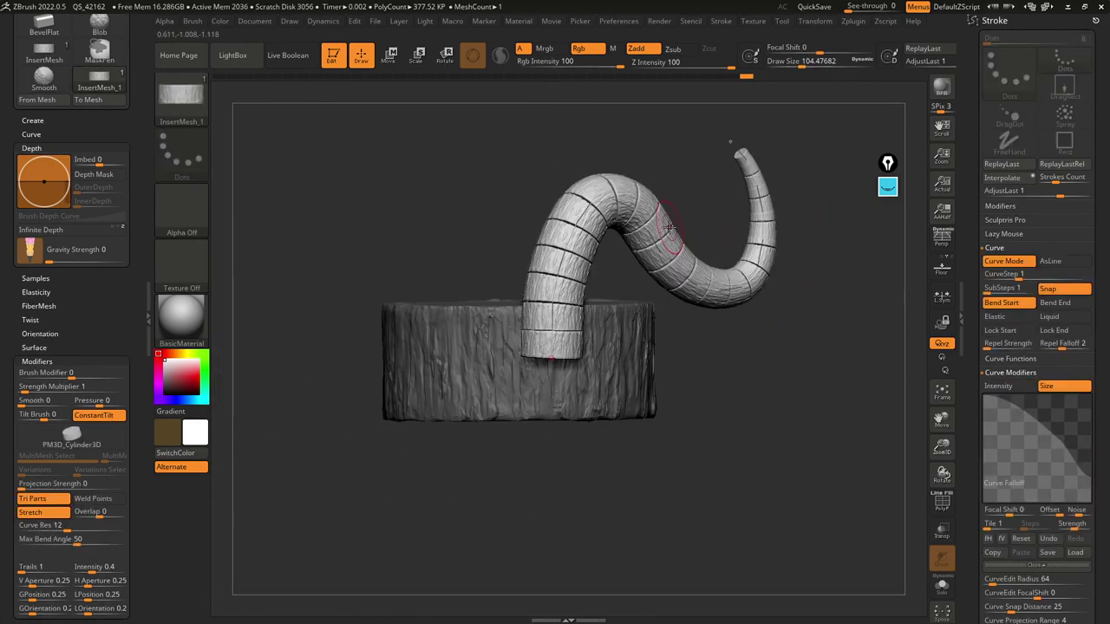
drag(796, 304, 738, 384)
drag(674, 439, 639, 452)
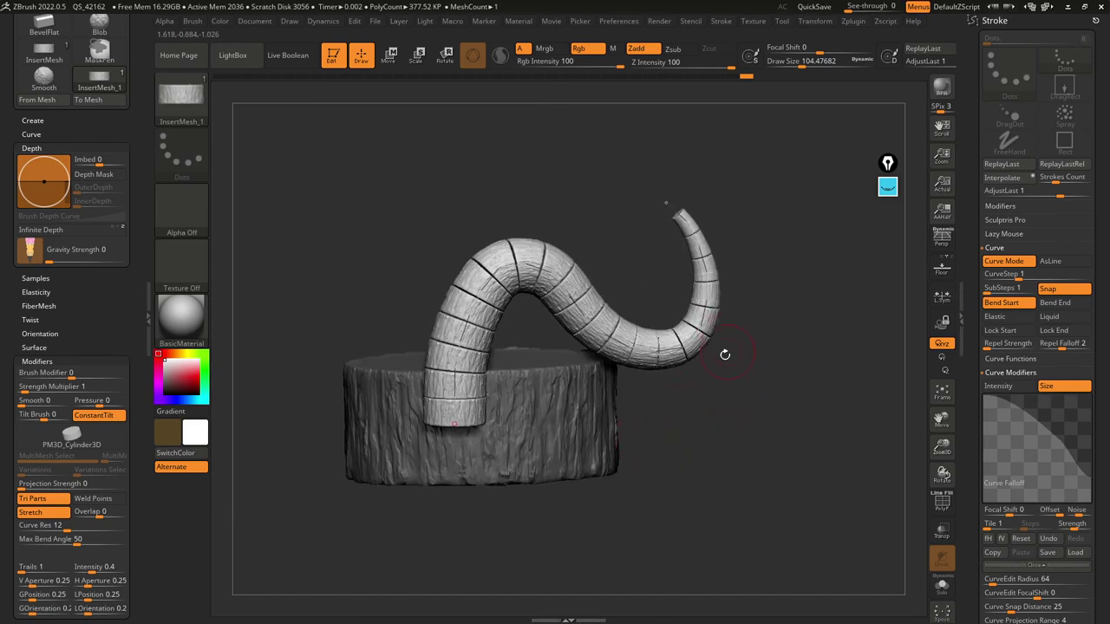
key(ctrl)
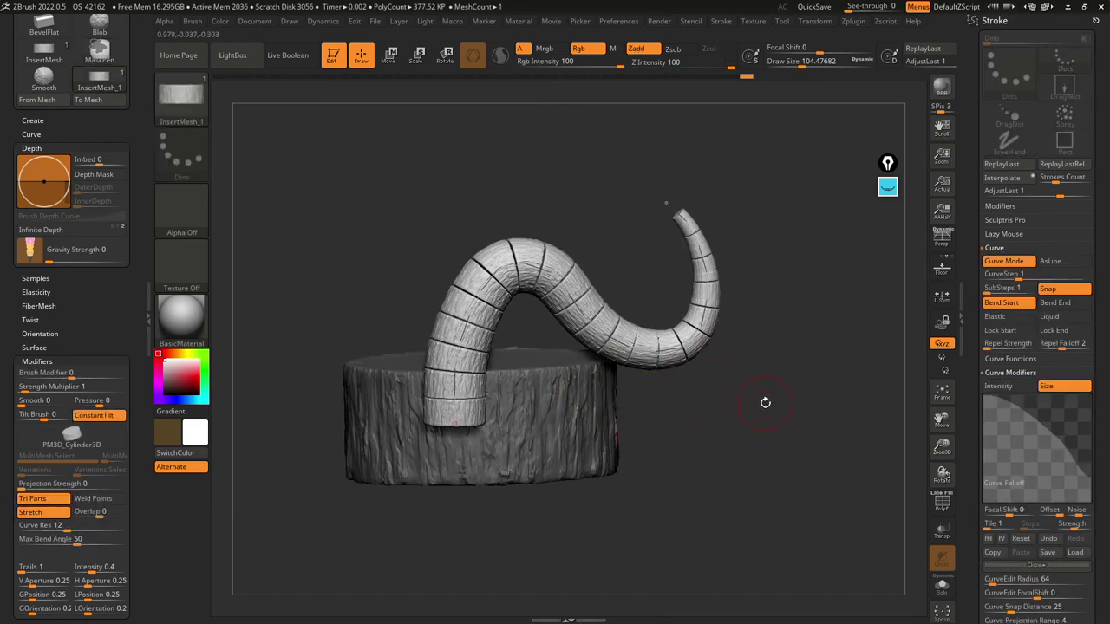
drag(765, 403, 762, 398)
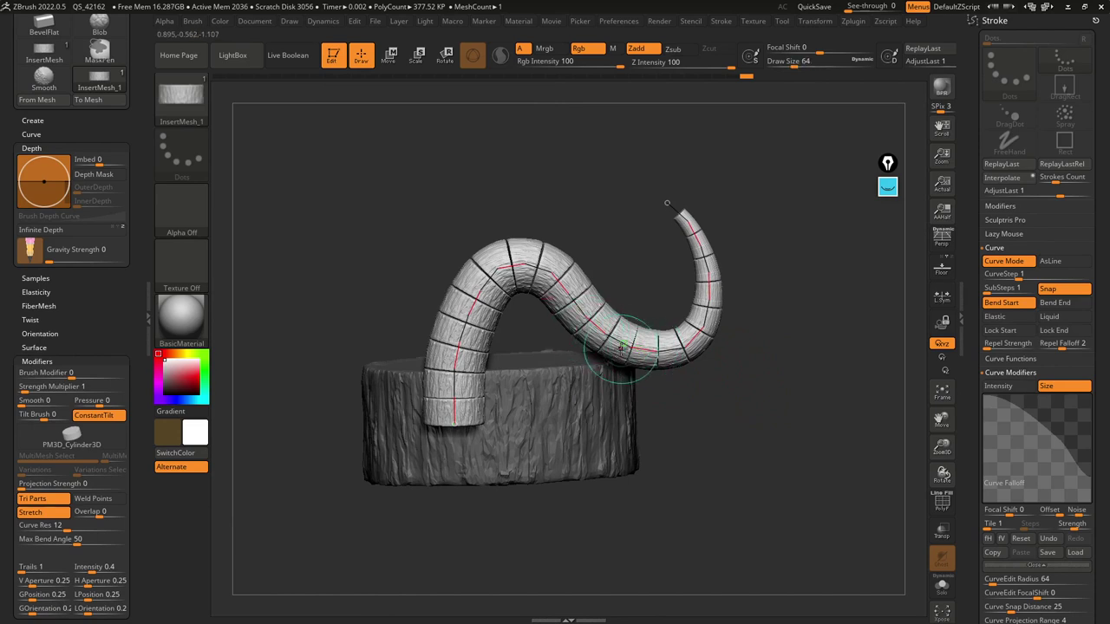
drag(588, 319, 608, 297)
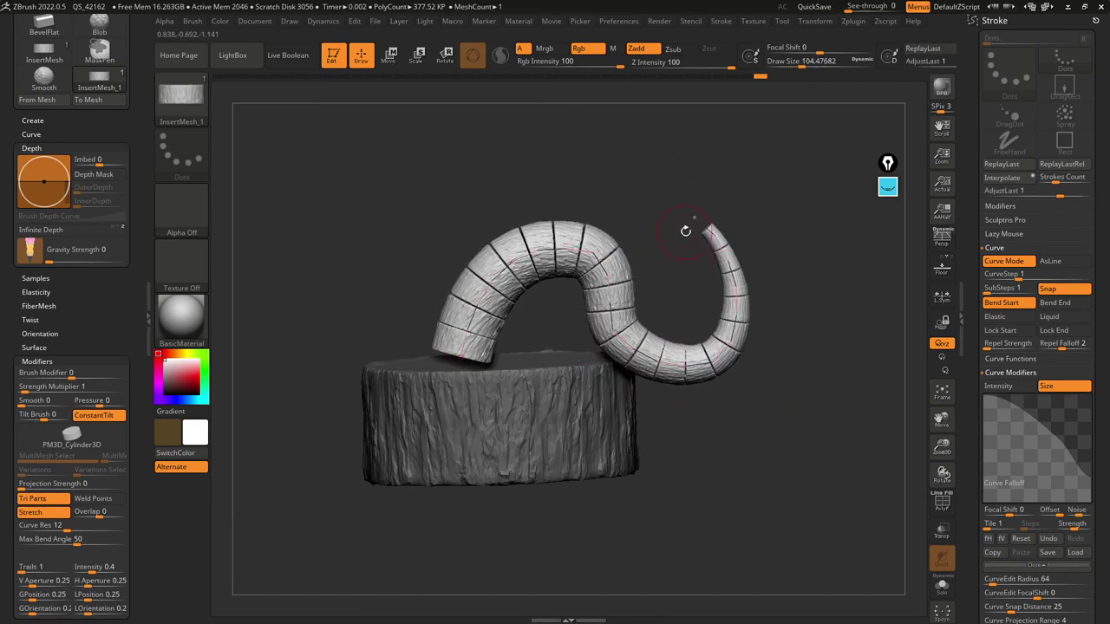
drag(692, 203, 587, 168)
Step: Increase the draw size to about 158 and update the curve to thicken the horn
key(space)
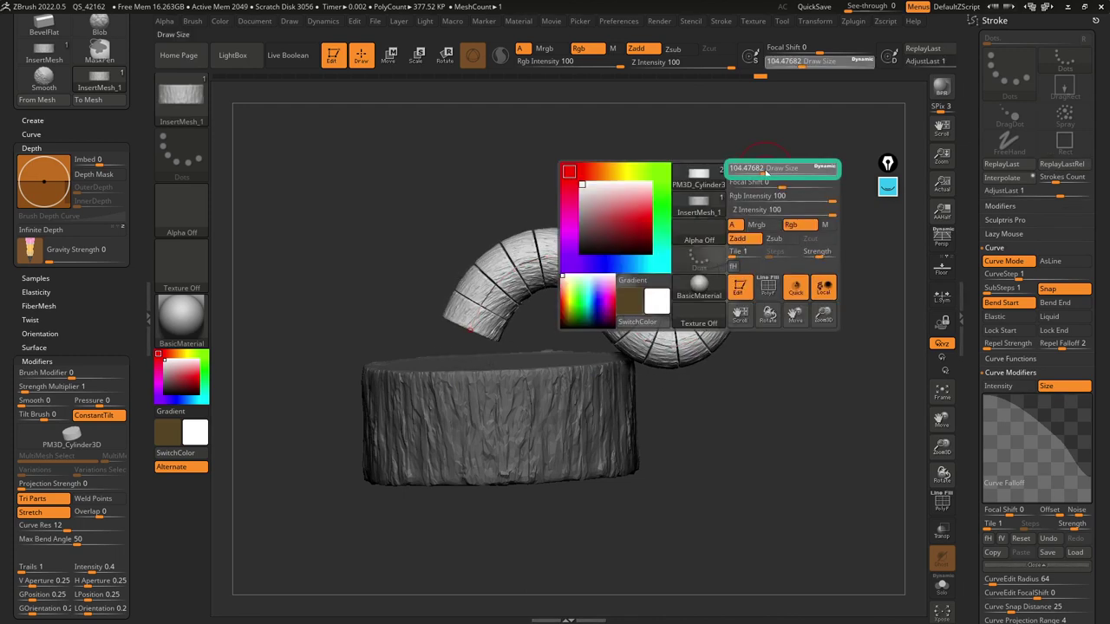
drag(770, 169, 772, 169)
click(705, 235)
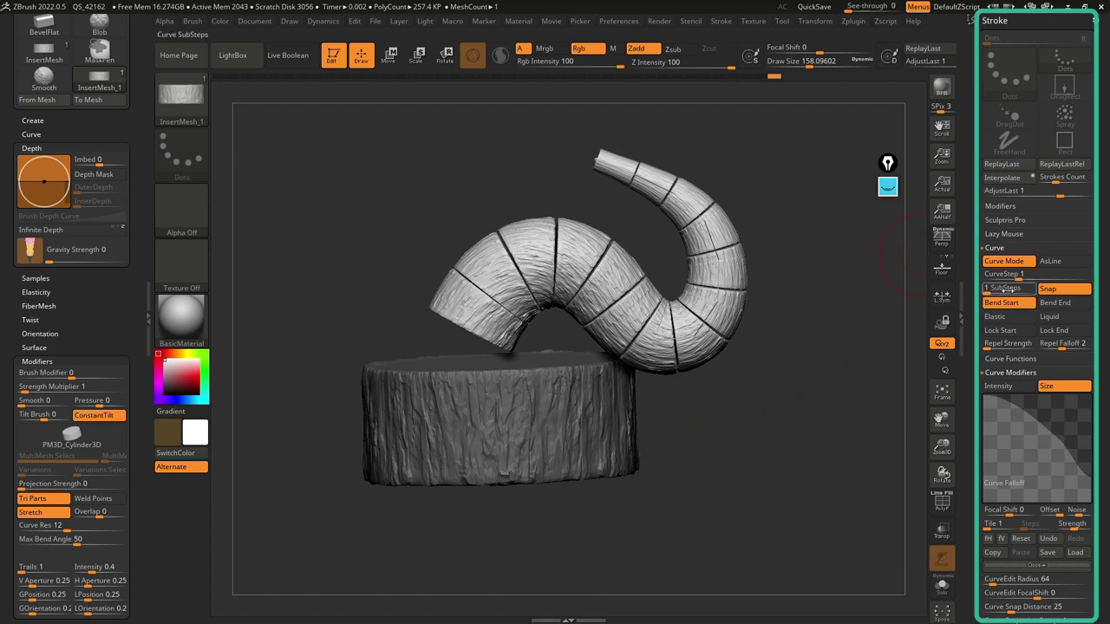
Step: Lock the start and end of the curve and pull the horn's middle up into an arch above the base
click(999, 332)
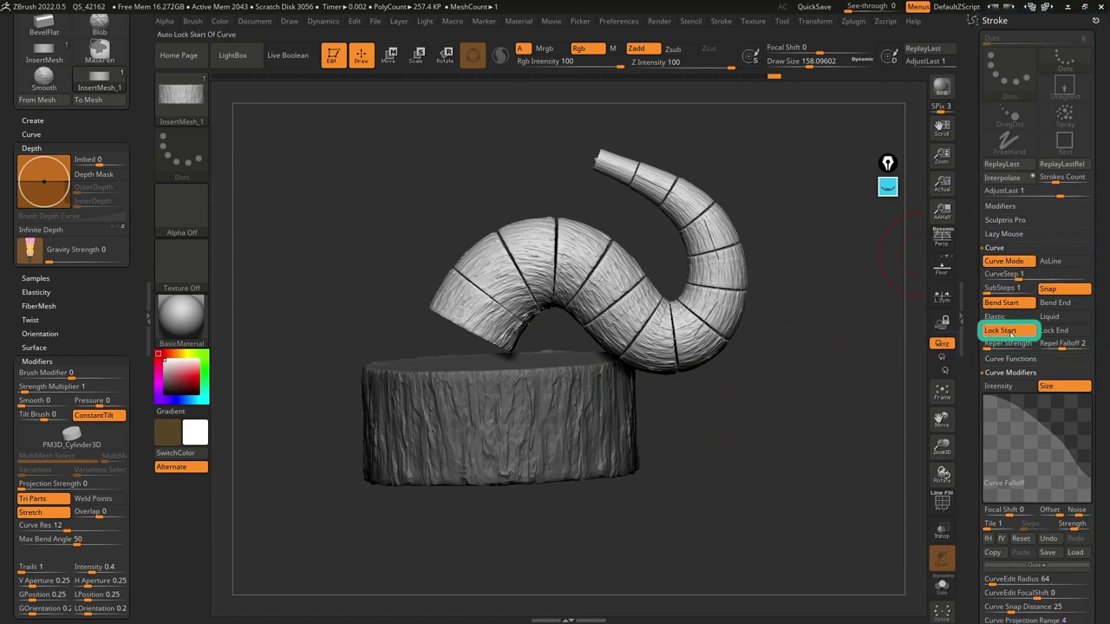
click(1059, 331)
click(681, 278)
mouse_move(683, 335)
mouse_down()
mouse_move(702, 347)
mouse_move(780, 321)
mouse_move(659, 190)
mouse_move(528, 140)
mouse_move(642, 197)
mouse_up()
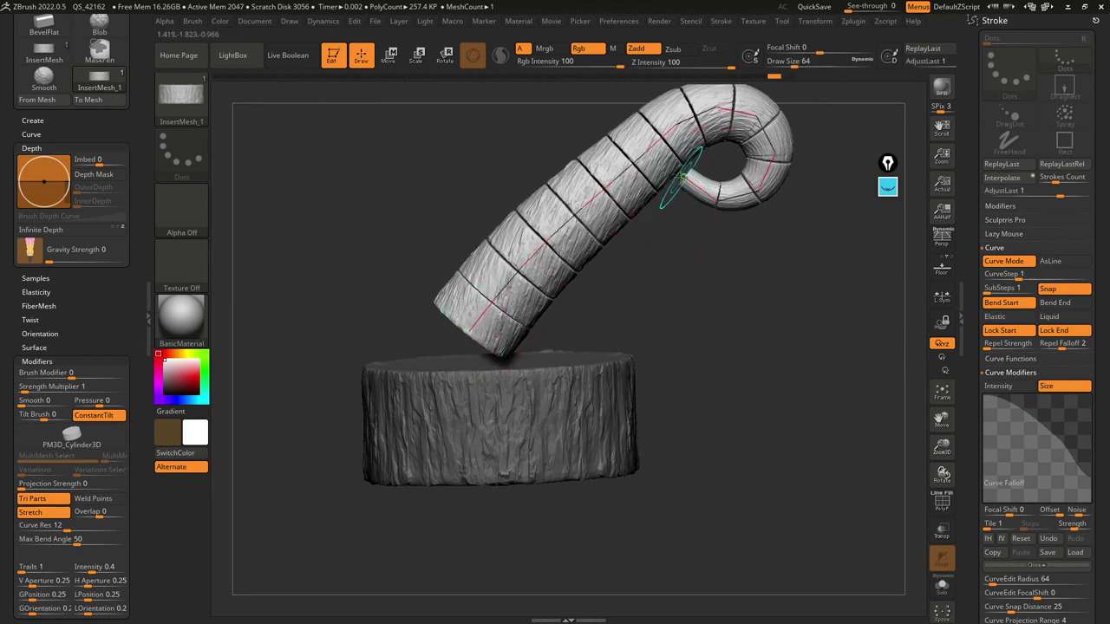
click(1059, 304)
mouse_move(589, 204)
mouse_down()
mouse_move(516, 128)
mouse_move(740, 494)
mouse_move(656, 520)
mouse_move(618, 206)
mouse_move(590, 190)
mouse_move(552, 208)
mouse_up()
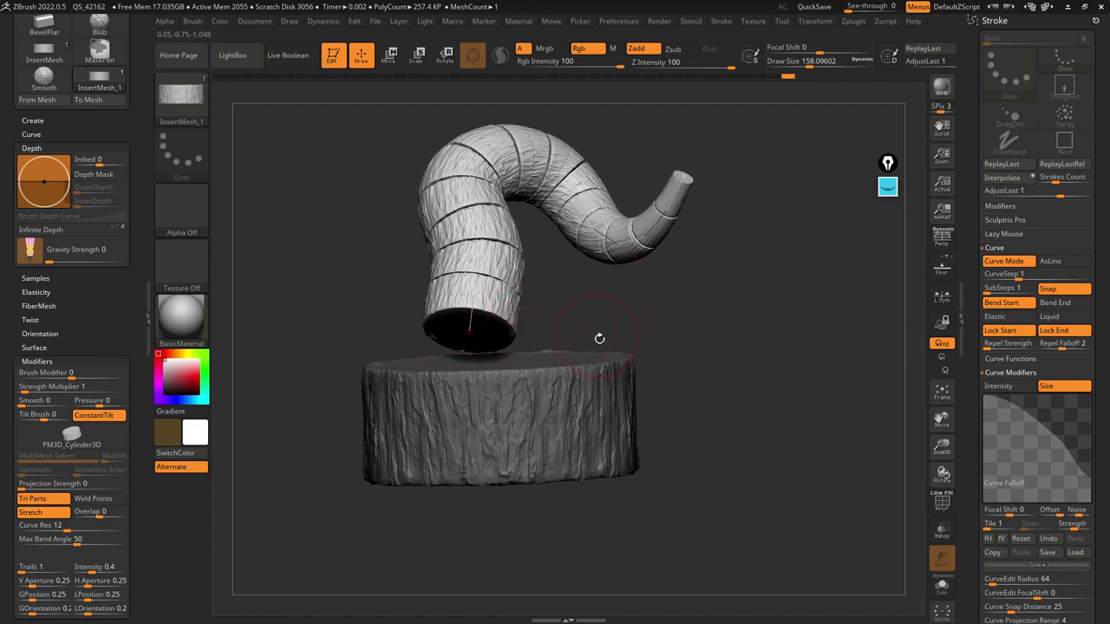
shift+drag(713, 322, 714, 317)
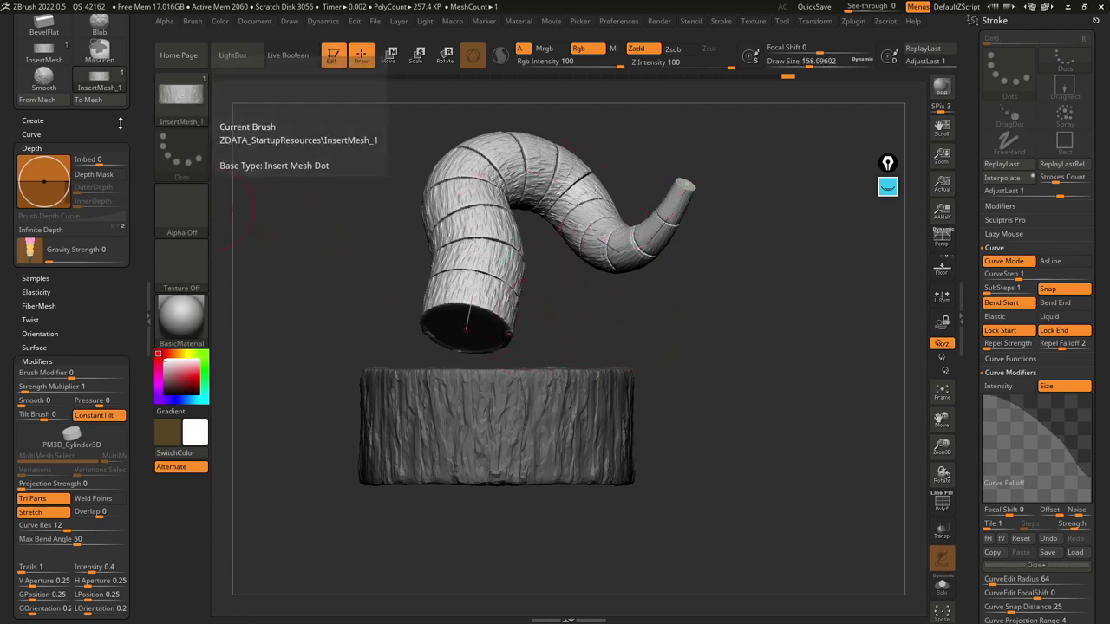
Step: Save the insert brush as "Horn brush IMM curve" and set the current horn view as its icon
click(184, 101)
mouse_move(559, 291)
mouse_down()
mouse_move(694, 261)
mouse_move(774, 396)
mouse_move(719, 376)
mouse_move(783, 332)
mouse_up()
right_click(607, 383)
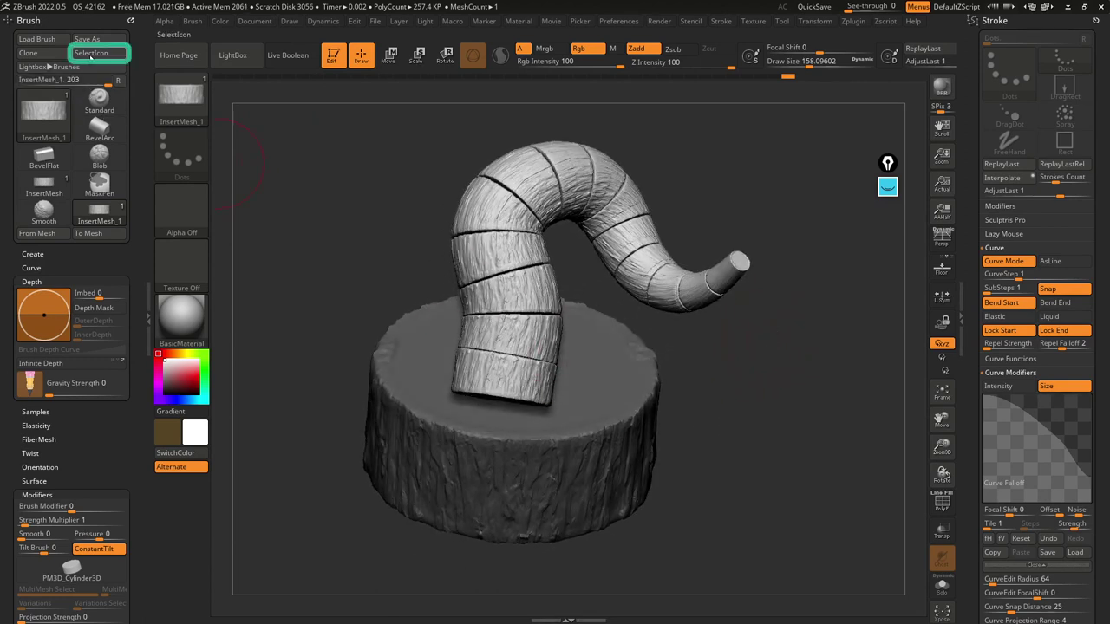
click(93, 53)
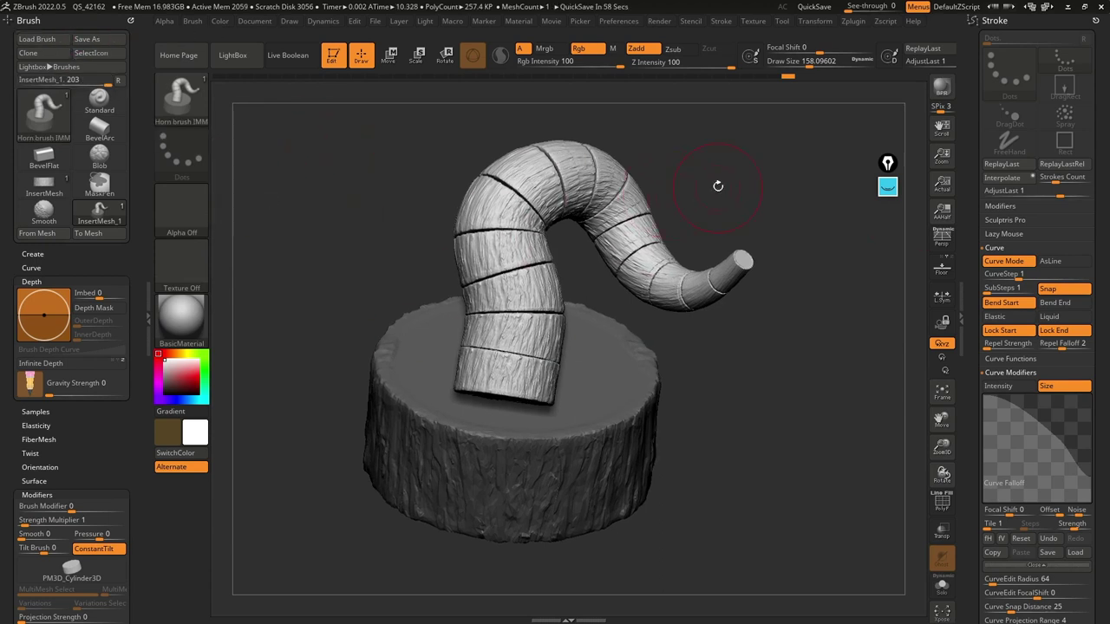
drag(716, 183, 570, 305)
drag(693, 265, 487, 201)
drag(613, 293, 667, 283)
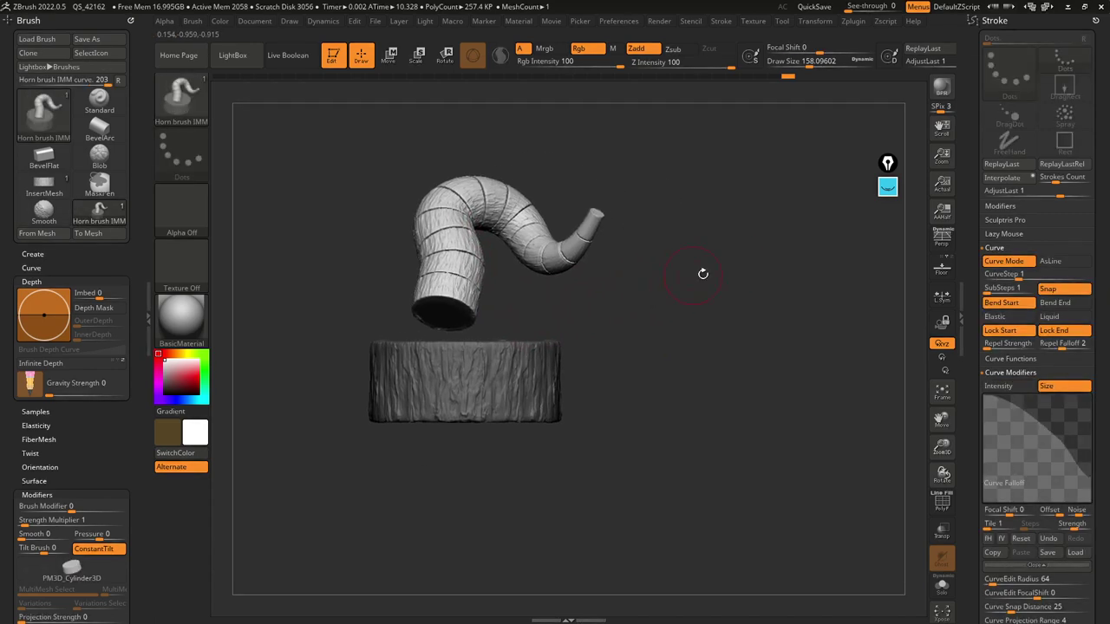
Step: Switch to the bat creature tool Fibers19, frame its body and hide the PM3D_Cylinder3D1_1 subtool
click(998, 21)
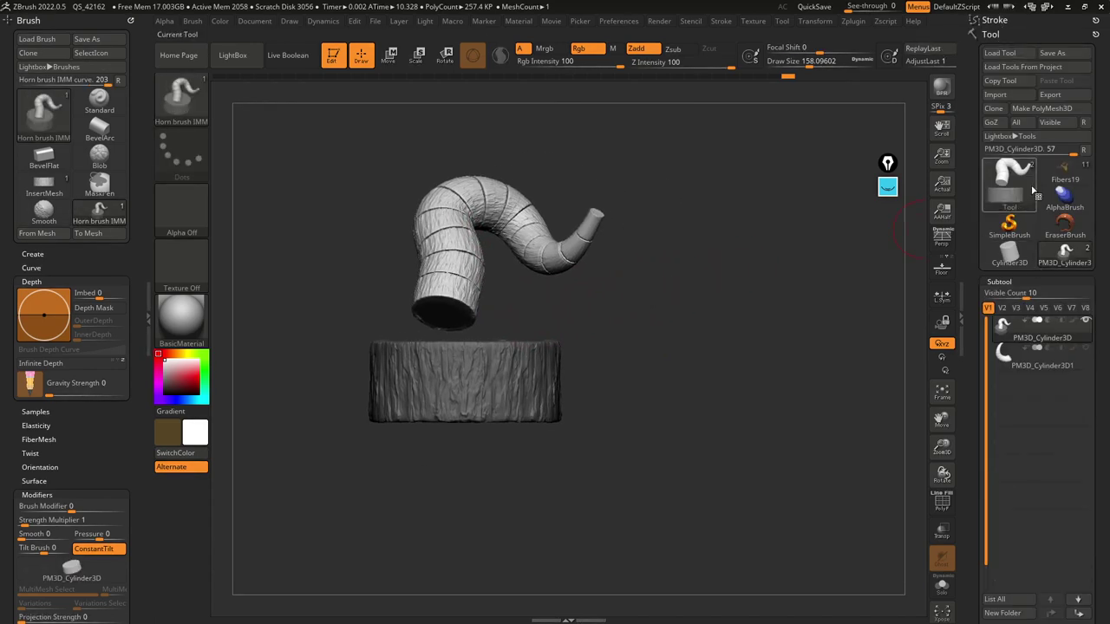
click(1065, 174)
mouse_move(729, 275)
mouse_down()
mouse_move(616, 280)
mouse_move(669, 260)
mouse_move(719, 260)
mouse_move(733, 290)
mouse_up()
drag(978, 274, 970, 174)
alt+drag(780, 204, 869, 183)
click(1085, 418)
right_click(738, 190)
drag(737, 188, 710, 189)
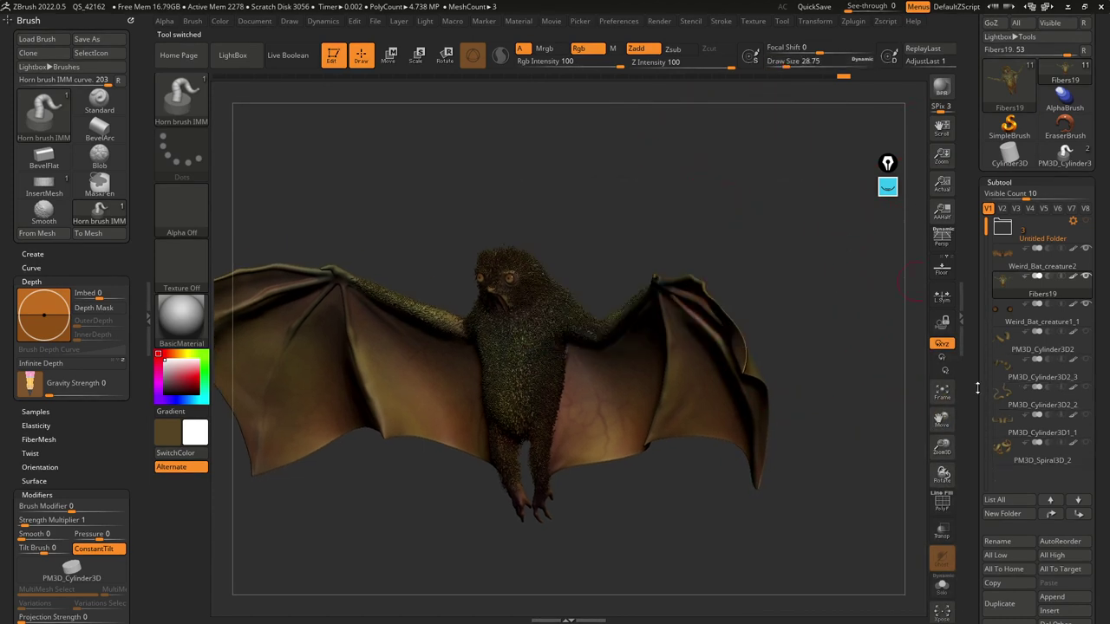
drag(976, 391, 971, 340)
Step: Append a Cube3D subtool to the bat creature, select it and initialize it as a QCube
click(1055, 529)
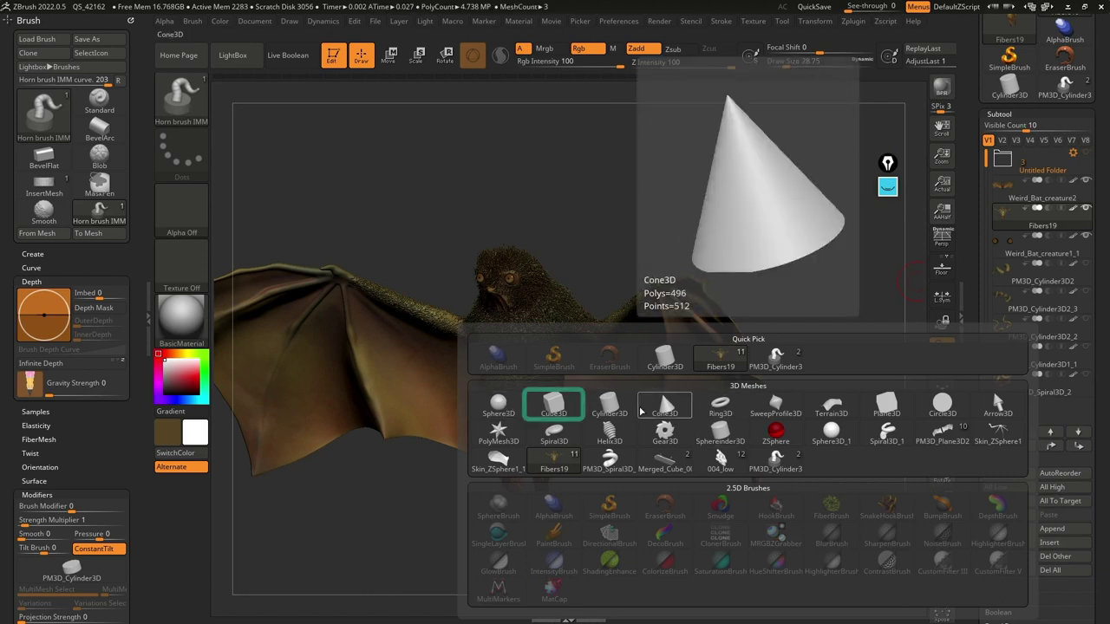
click(554, 404)
click(1002, 408)
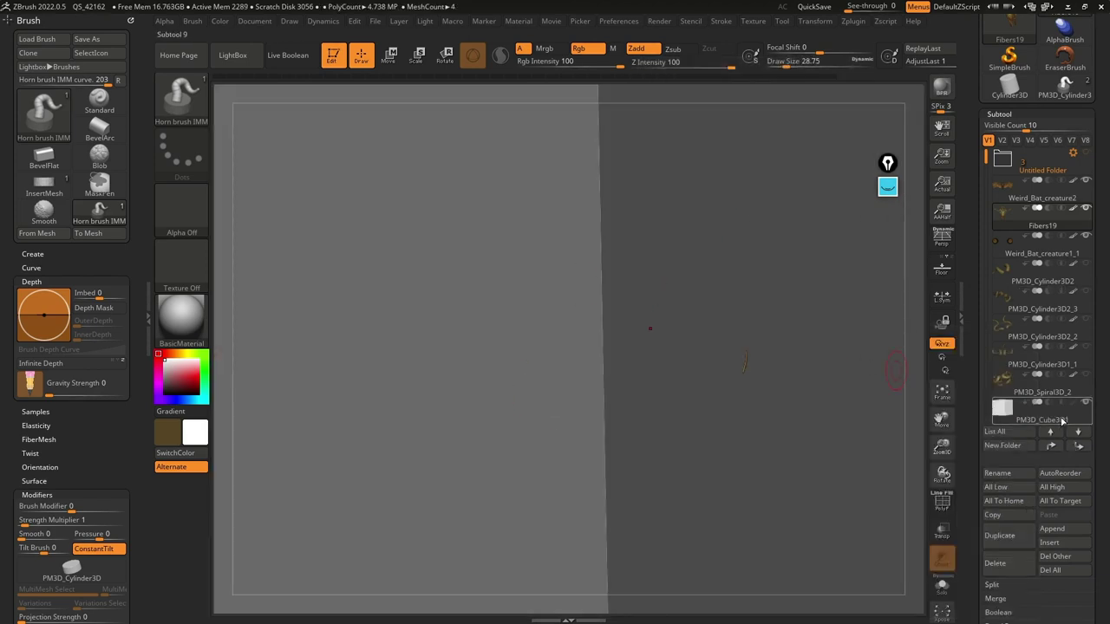
drag(976, 409, 978, 257)
key(shift)
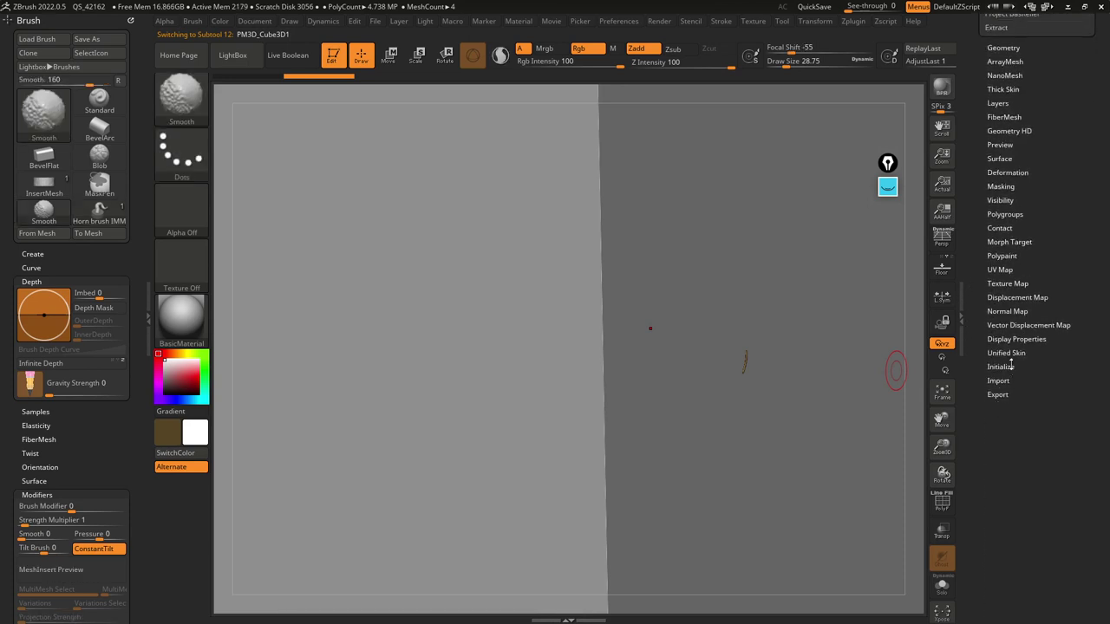
click(1001, 367)
click(999, 380)
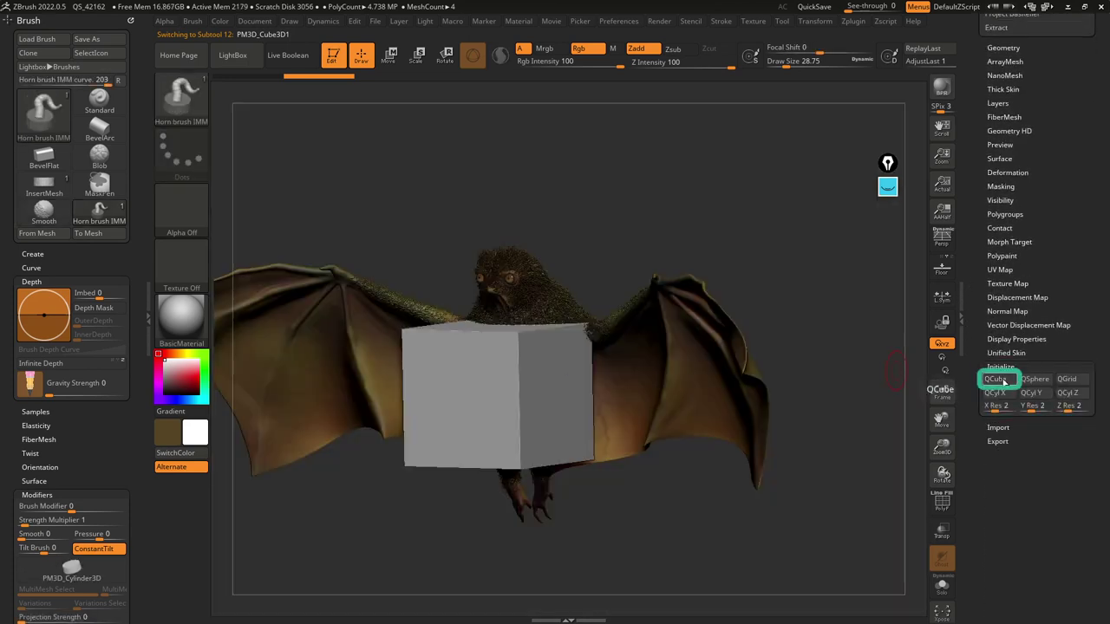
Step: Scale the cube down and reposition it so it sits inside the creature's body
key(e)
key(shift+f)
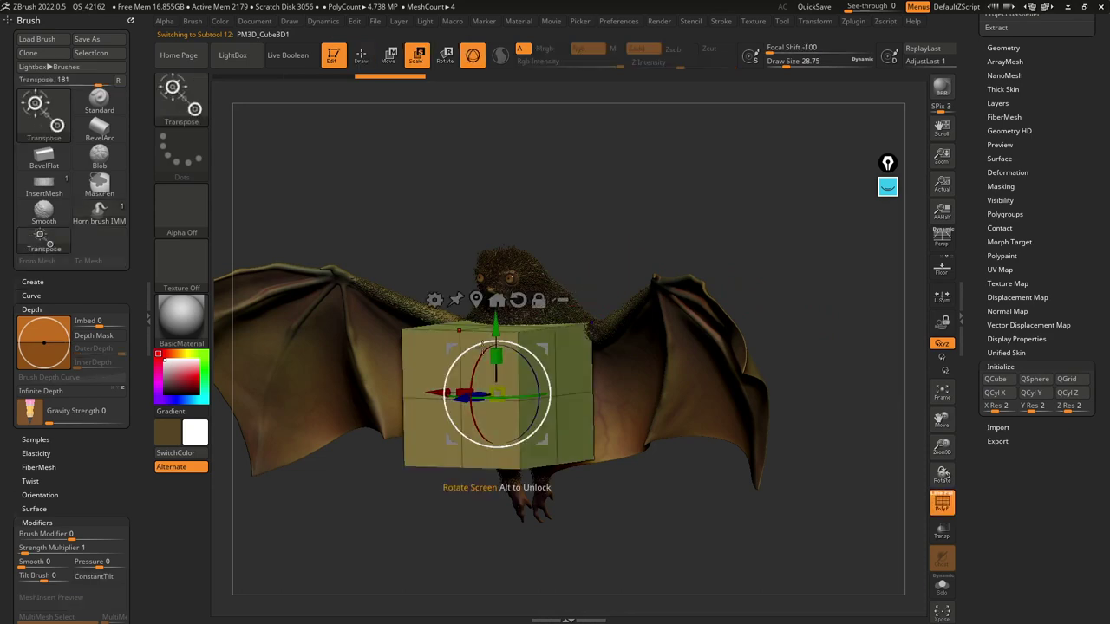
drag(503, 384, 452, 451)
mouse_move(549, 374)
mouse_down()
mouse_move(548, 335)
mouse_move(575, 315)
mouse_up()
right_drag(574, 316, 642, 317)
drag(585, 315, 549, 316)
key(q)
Step: Draw a horn curve out of the side of the creature's head with the horn brush and hide the polygroup wireframe
drag(641, 233, 538, 206)
drag(1010, 126, 973, 302)
drag(600, 204, 592, 228)
mouse_move(592, 228)
ctrl+right_down()
mouse_move(594, 133)
mouse_move(639, 243)
ctrl+right_up()
right_click(598, 159)
right_click(531, 299)
drag(533, 293, 624, 227)
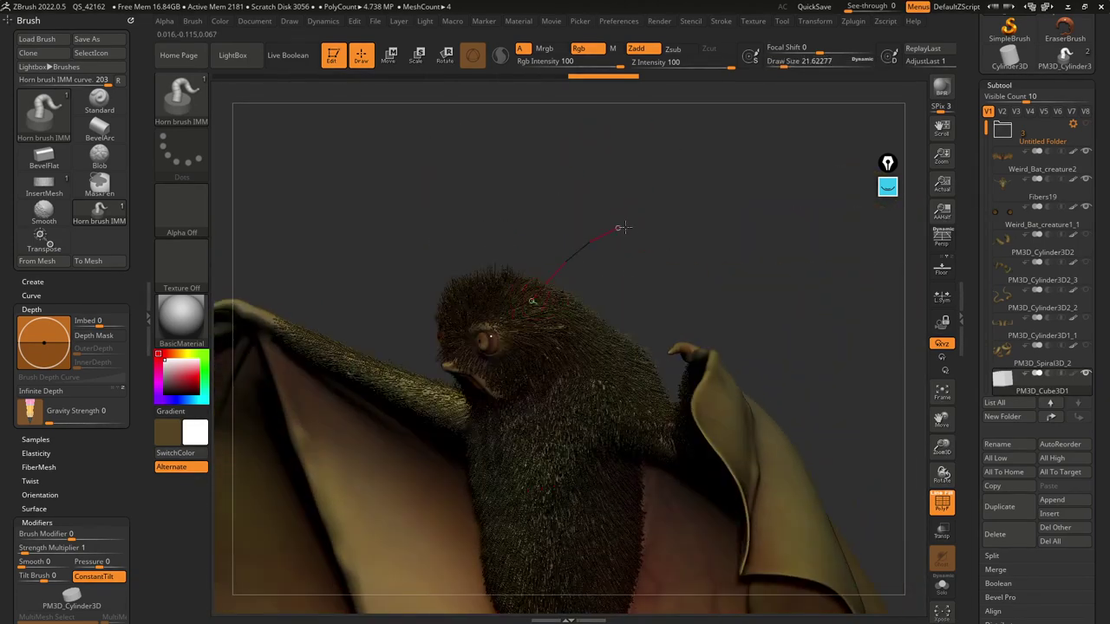
drag(689, 192, 693, 126)
key(shift)
key(shift+f)
Step: Shift the horn's base on the creature's head and align it from the side and front
right_drag(555, 282, 607, 290)
right_click(530, 302)
drag(530, 301, 508, 309)
mouse_move(506, 260)
mouse_down()
mouse_move(557, 236)
mouse_move(614, 242)
mouse_up()
right_drag(555, 269, 511, 308)
right_click(507, 310)
drag(563, 239, 546, 238)
drag(492, 301, 507, 314)
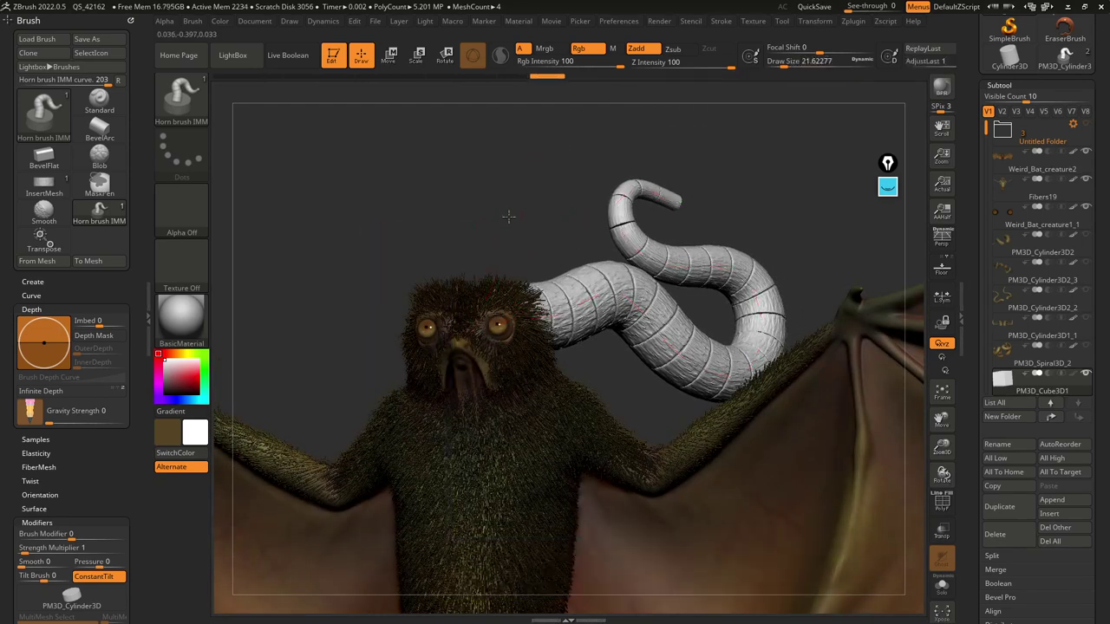
Step: Reshape the horn's curve so it rises from the top of the head and sweeps backward
drag(507, 216, 673, 249)
drag(554, 248, 580, 241)
drag(649, 224, 652, 304)
drag(741, 193, 590, 225)
drag(477, 333, 469, 322)
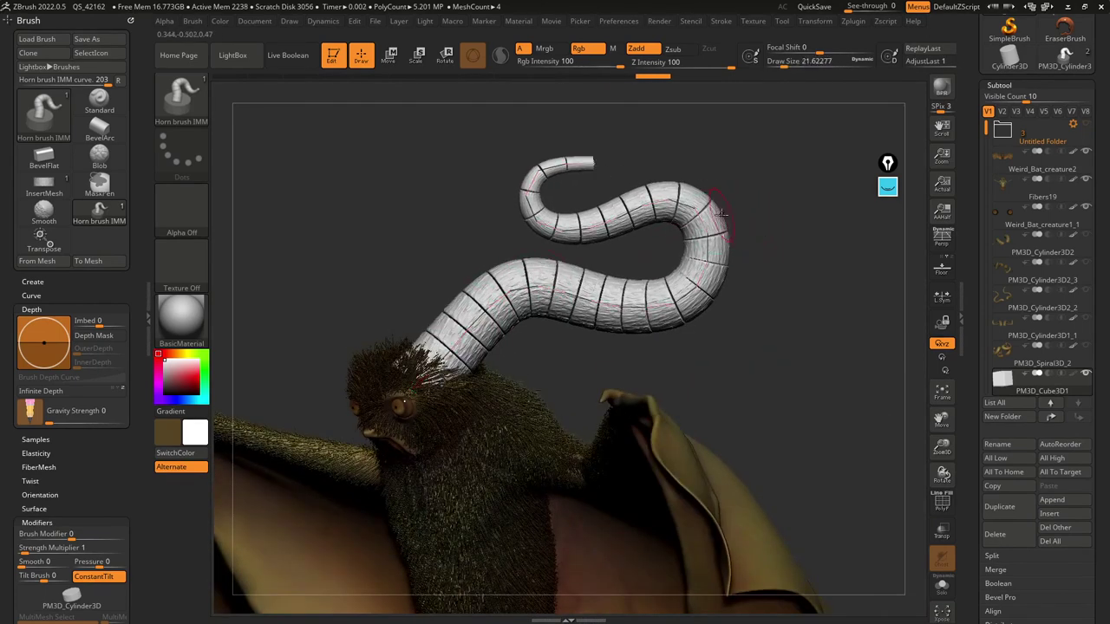
drag(632, 306, 611, 263)
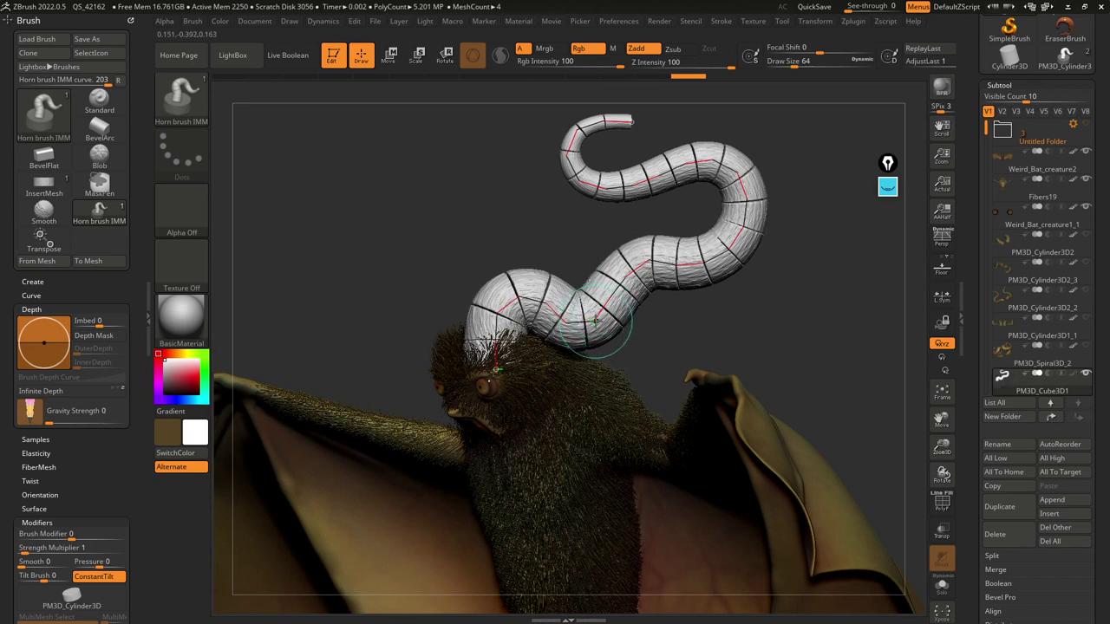
Step: Smooth and shorten the horn's curve into a gentle S shape with an upright tip and update the mesh
click(596, 321)
mouse_move(595, 321)
shift+mouse_down()
mouse_move(693, 225)
mouse_move(633, 263)
mouse_move(724, 206)
mouse_move(652, 232)
shift+mouse_up()
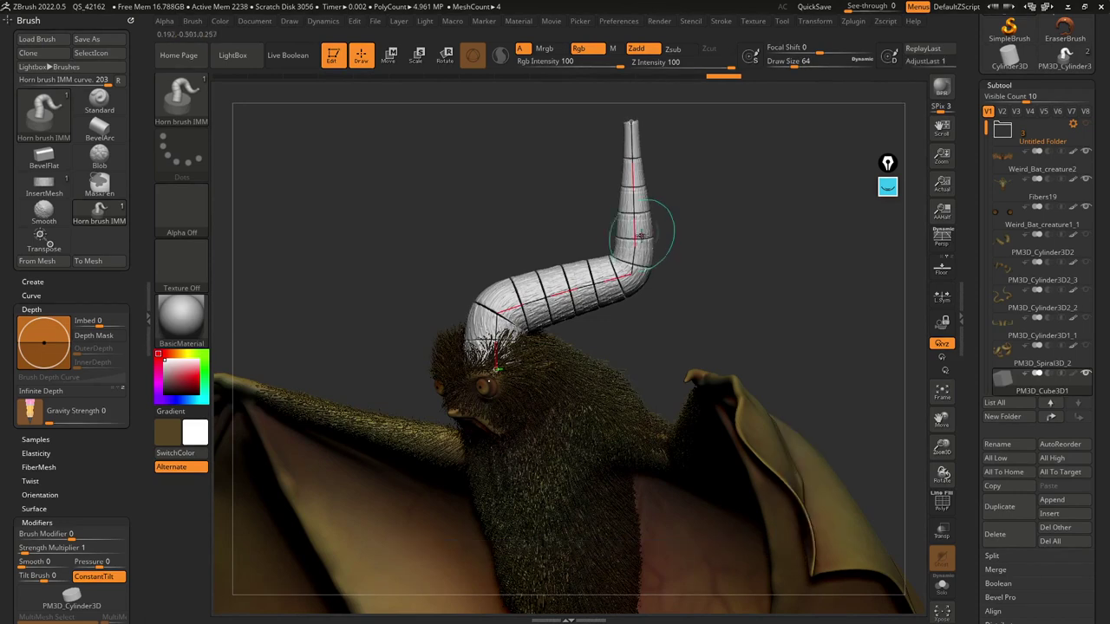
click(651, 235)
drag(790, 254, 767, 260)
click(630, 248)
drag(549, 356, 559, 368)
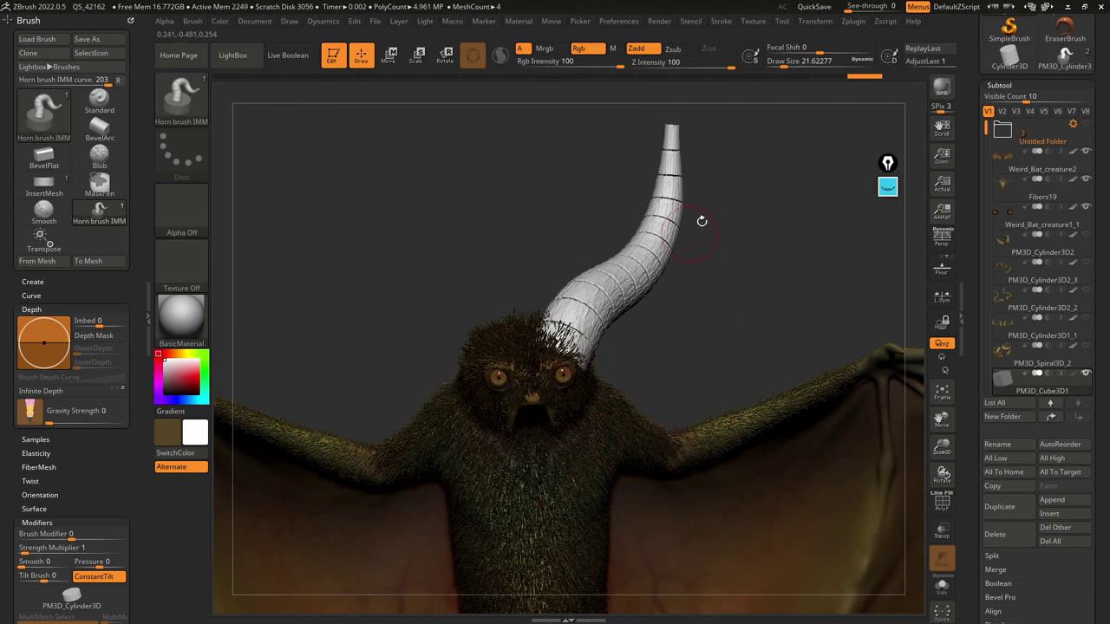
drag(680, 299, 682, 266)
Step: Isolate the horn subtool and hide the small leftover cube below the horn
key(alt+shift+s)
ctrl+right_drag(609, 255, 595, 285)
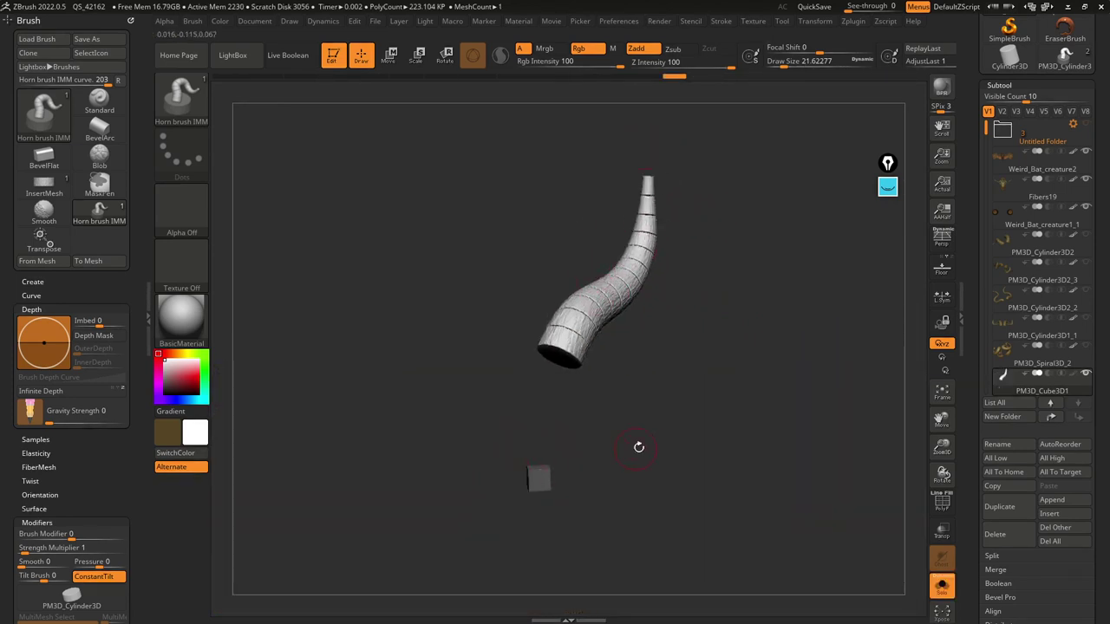
drag(616, 453, 642, 424)
key(ctrl)
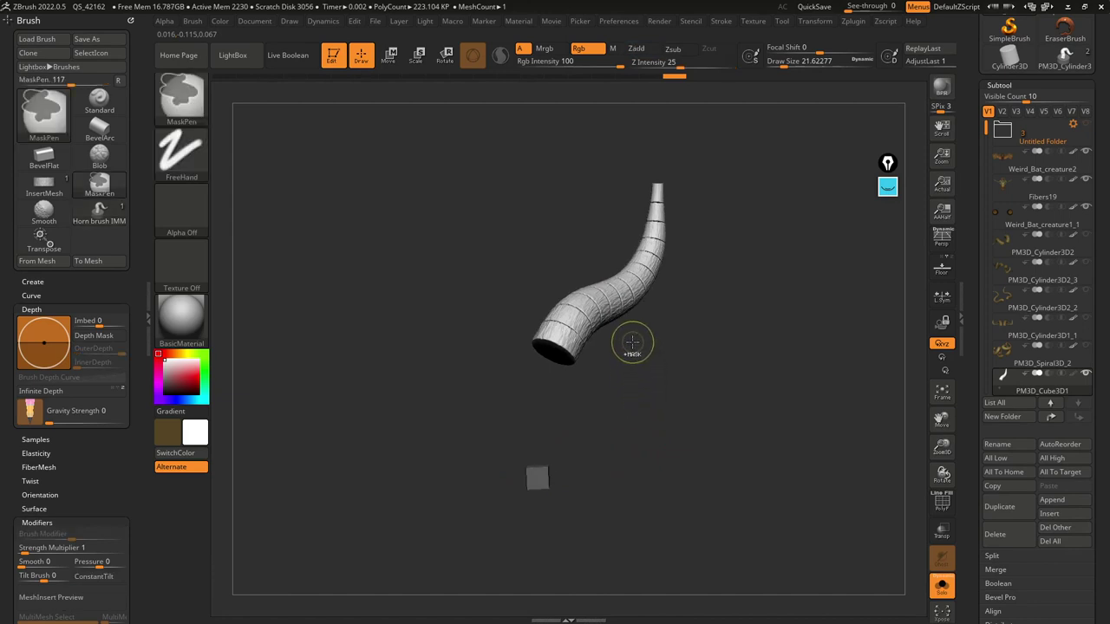
key(ctrl)
key(ctrl+shift)
ctrl+shift+drag(457, 432, 636, 523)
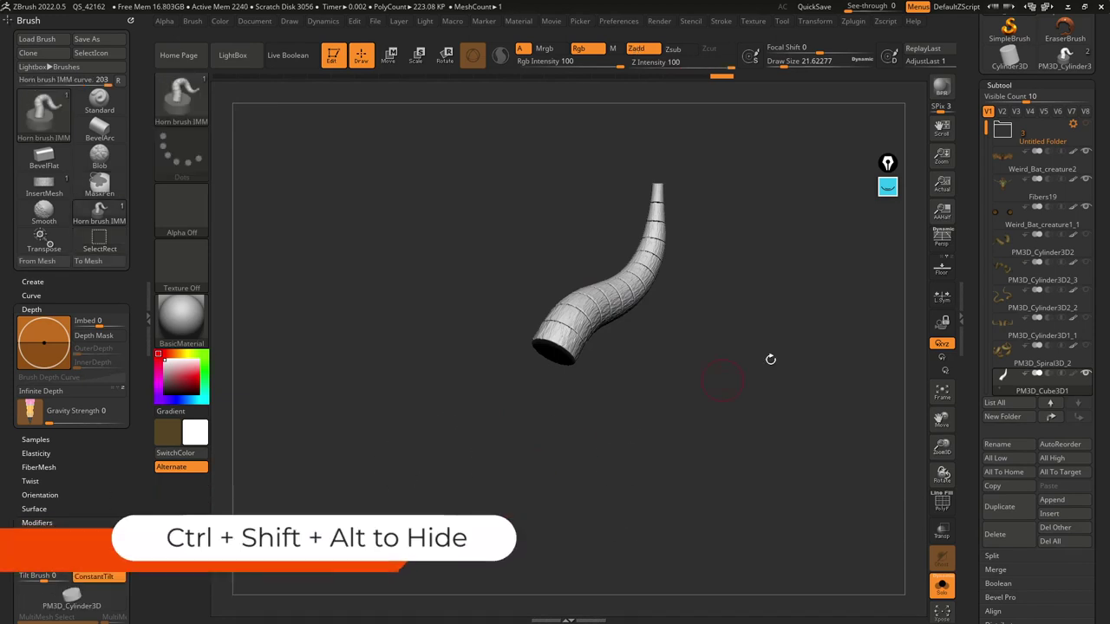
Step: Delete the hidden cube geometry from the horn subtool and show the whole creature again
scroll(979, 460, down, 10)
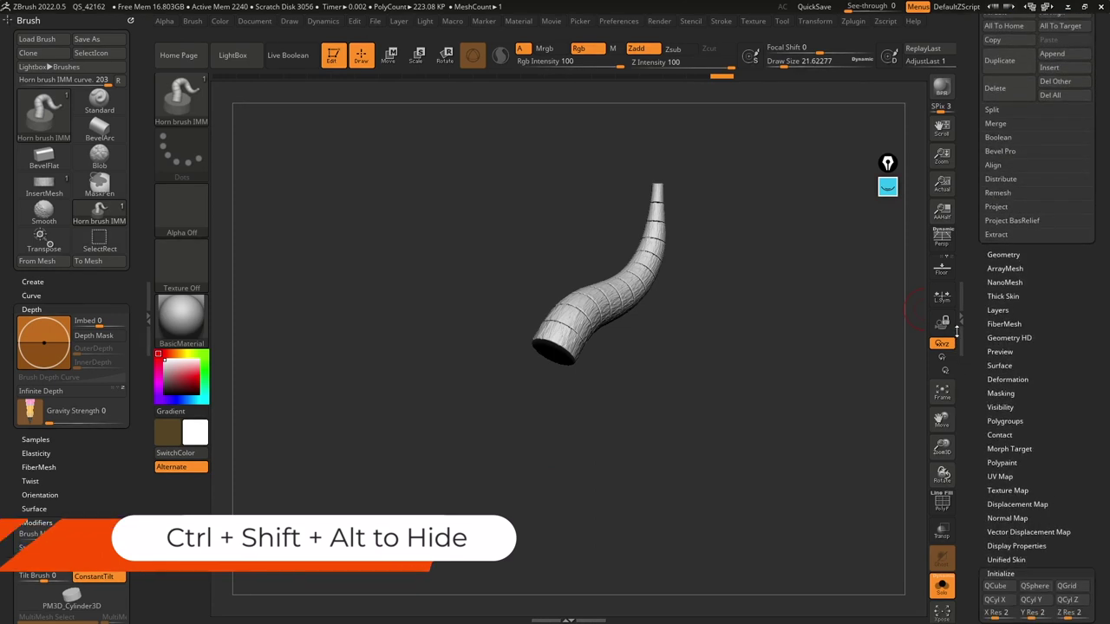
key(shift)
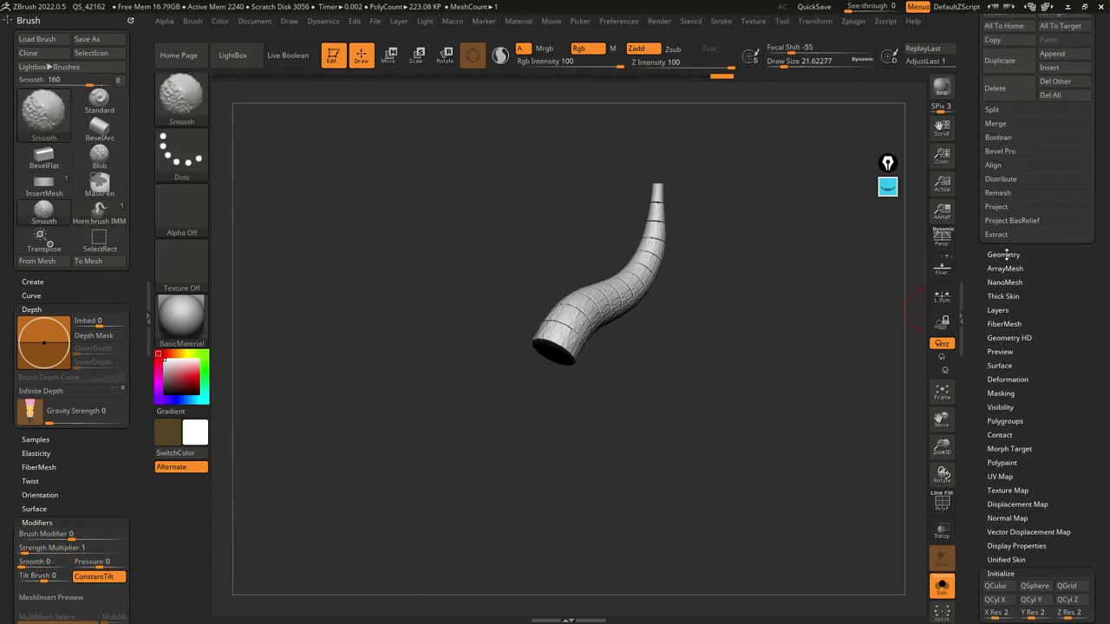
click(1005, 254)
click(1028, 469)
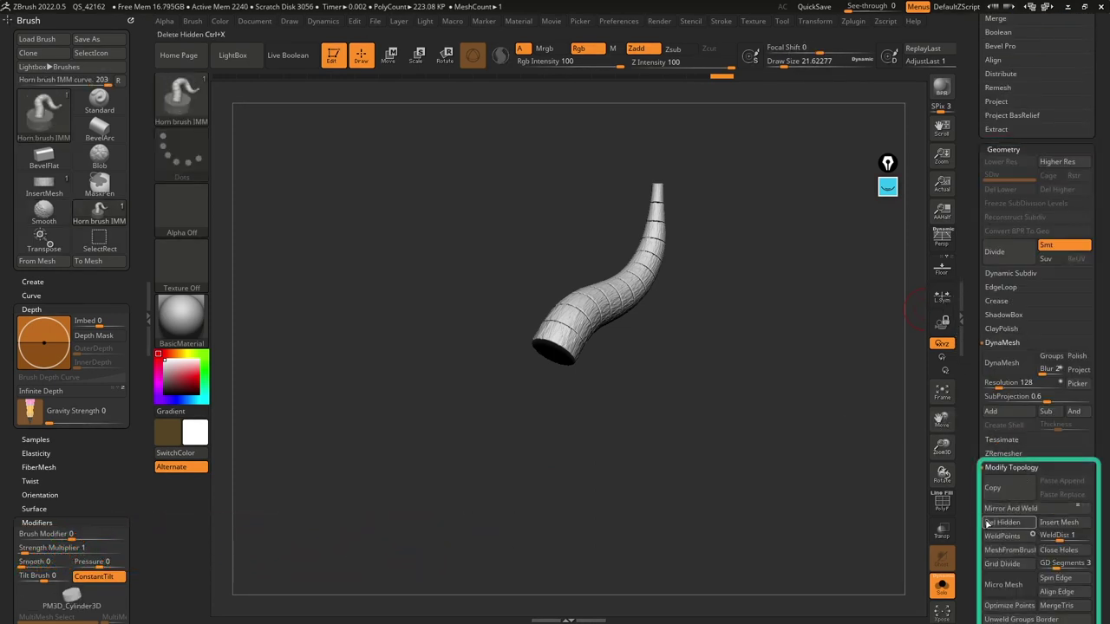
click(1001, 524)
drag(780, 342, 770, 307)
key(shift)
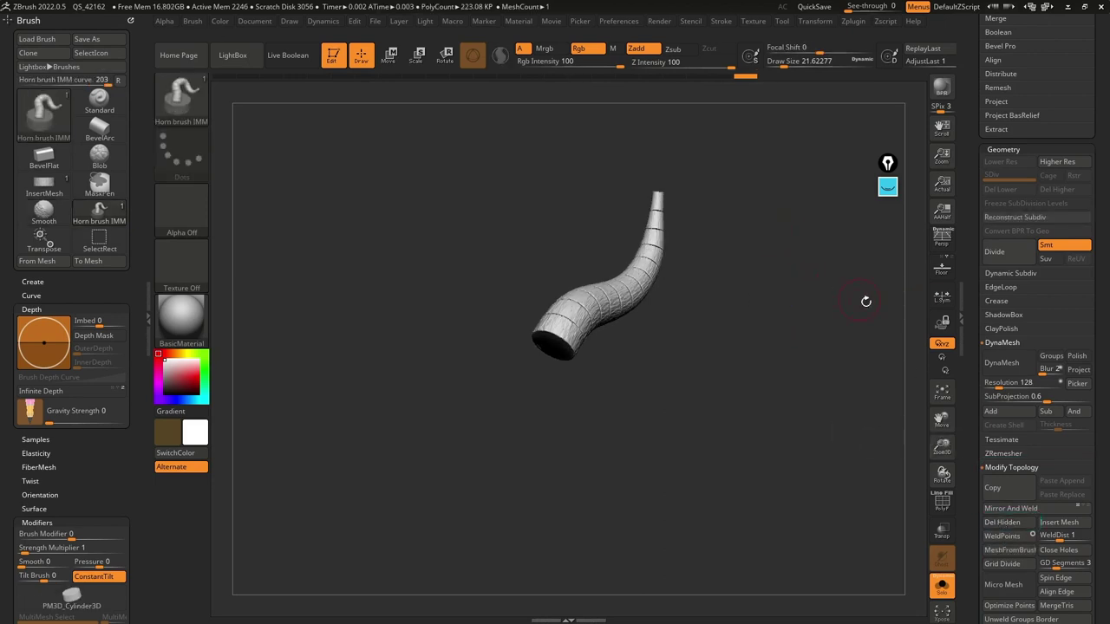
key(shift+s)
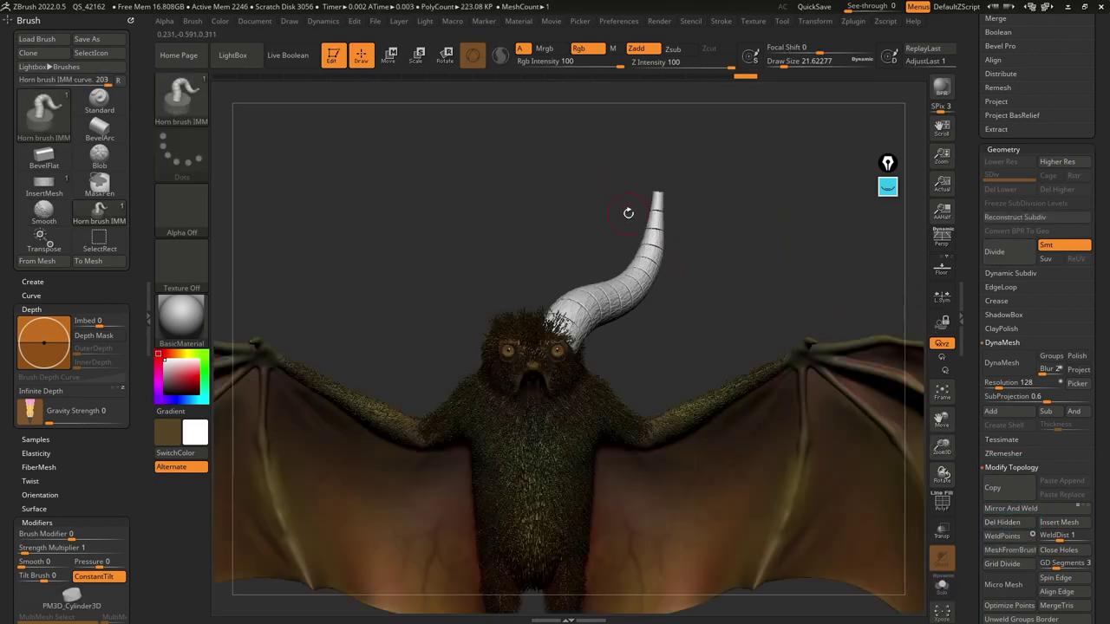
drag(980, 300, 968, 159)
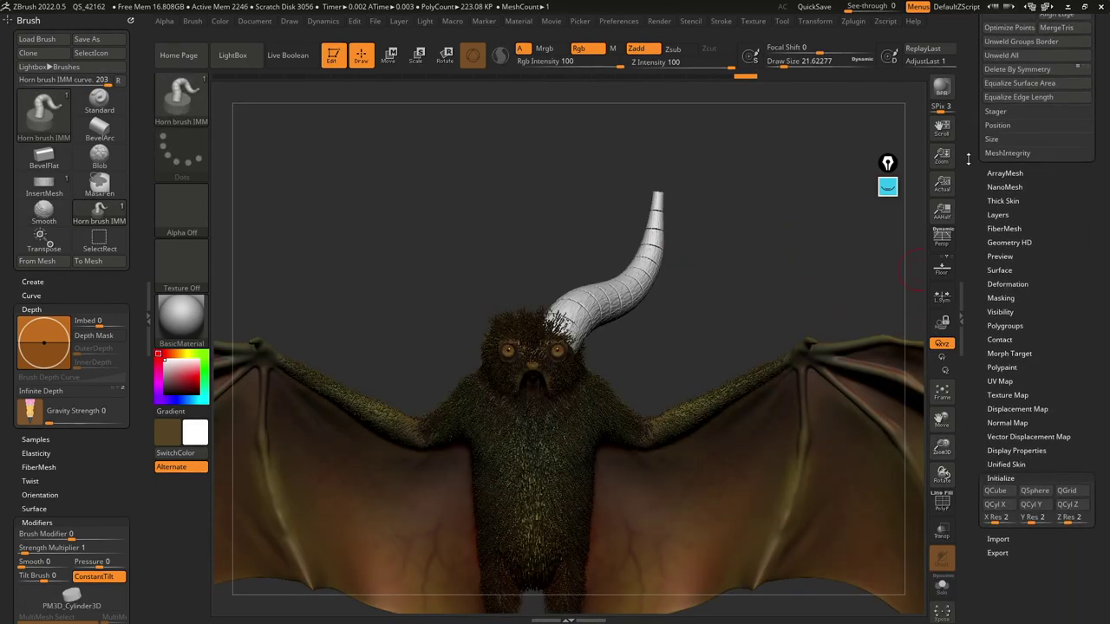
Step: Mirror the horn across the head and apply Mirror And Weld on X to produce a matching pair of horns
click(1024, 282)
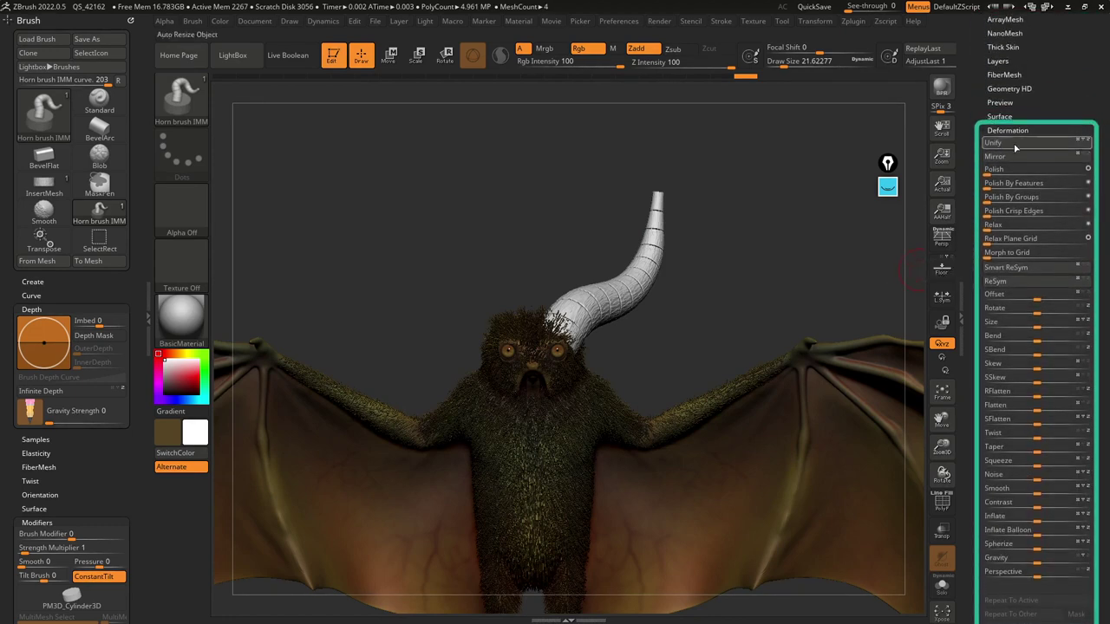
click(1014, 156)
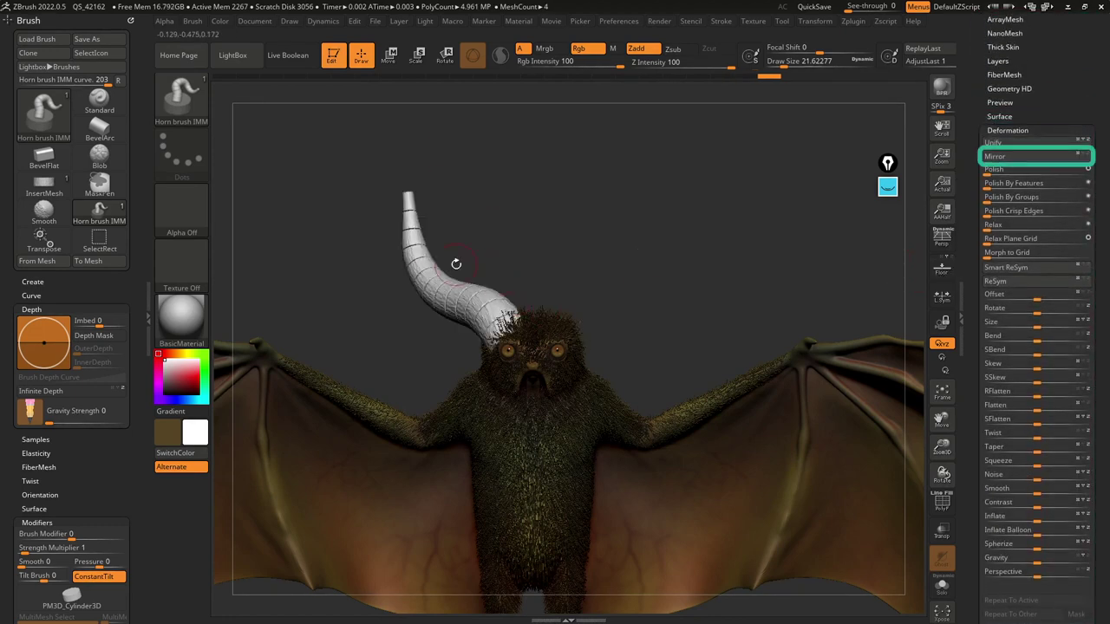
drag(980, 70, 981, 159)
click(1006, 295)
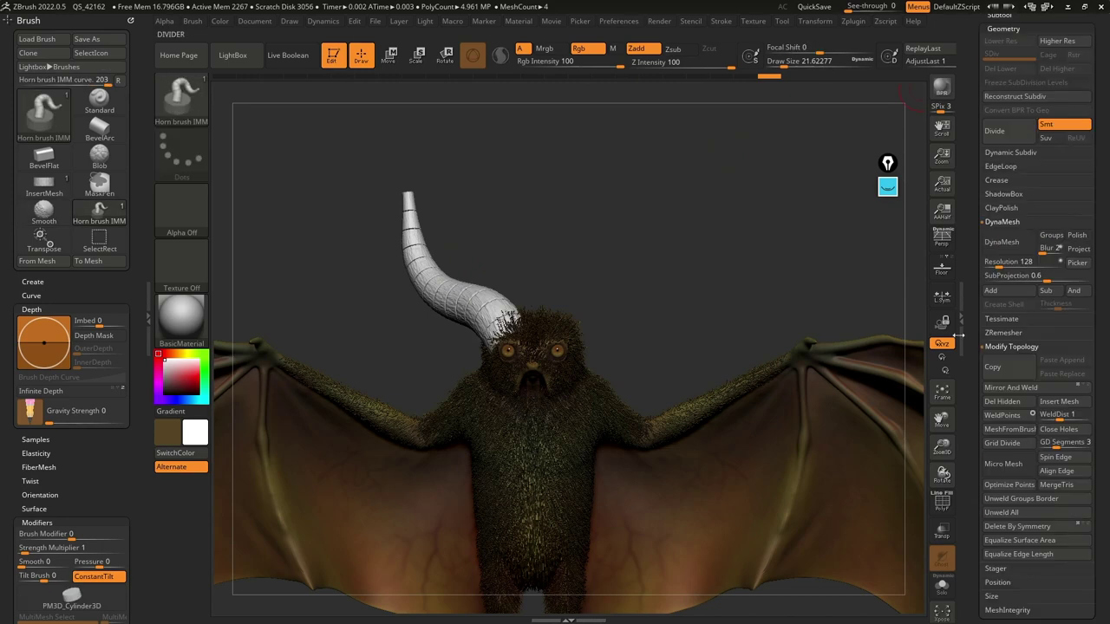
scroll(982, 328, down, 3)
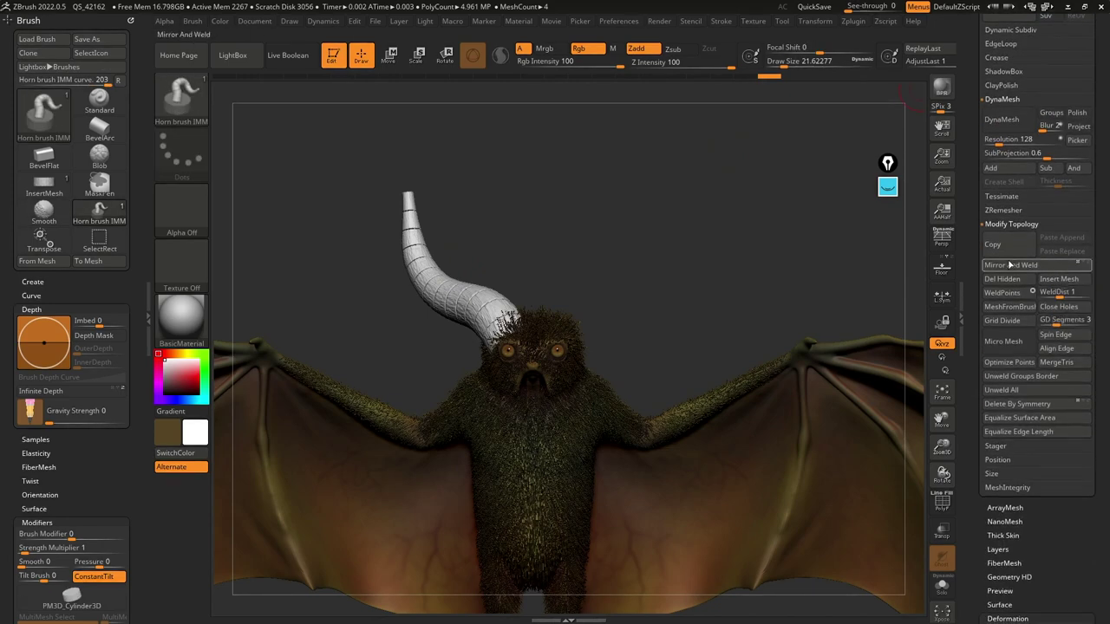
click(1013, 265)
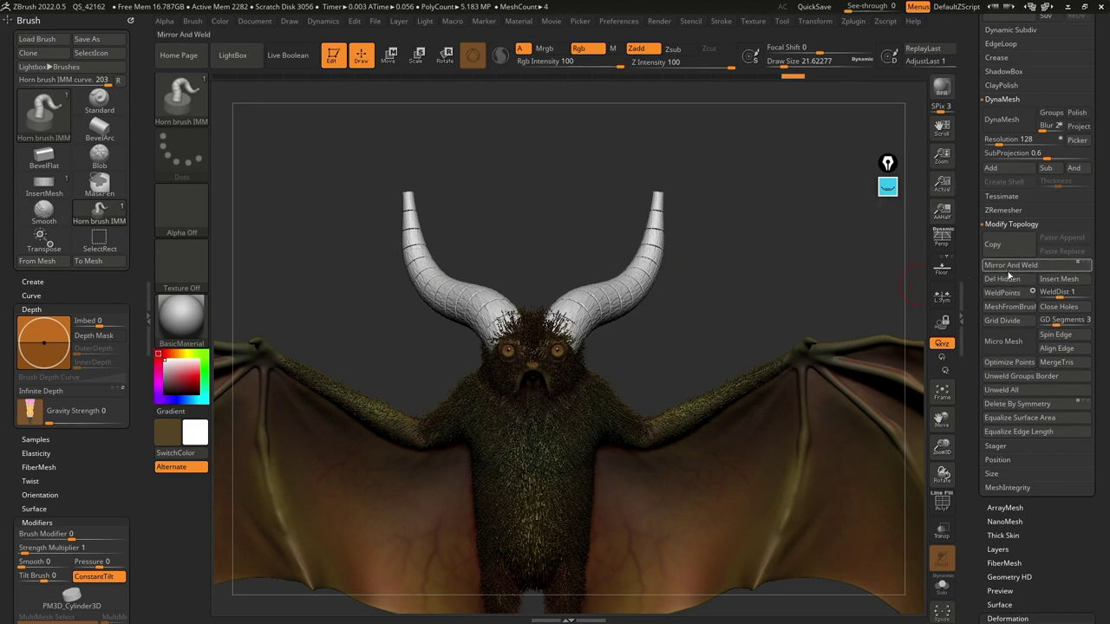
scroll(1062, 408, down, 3)
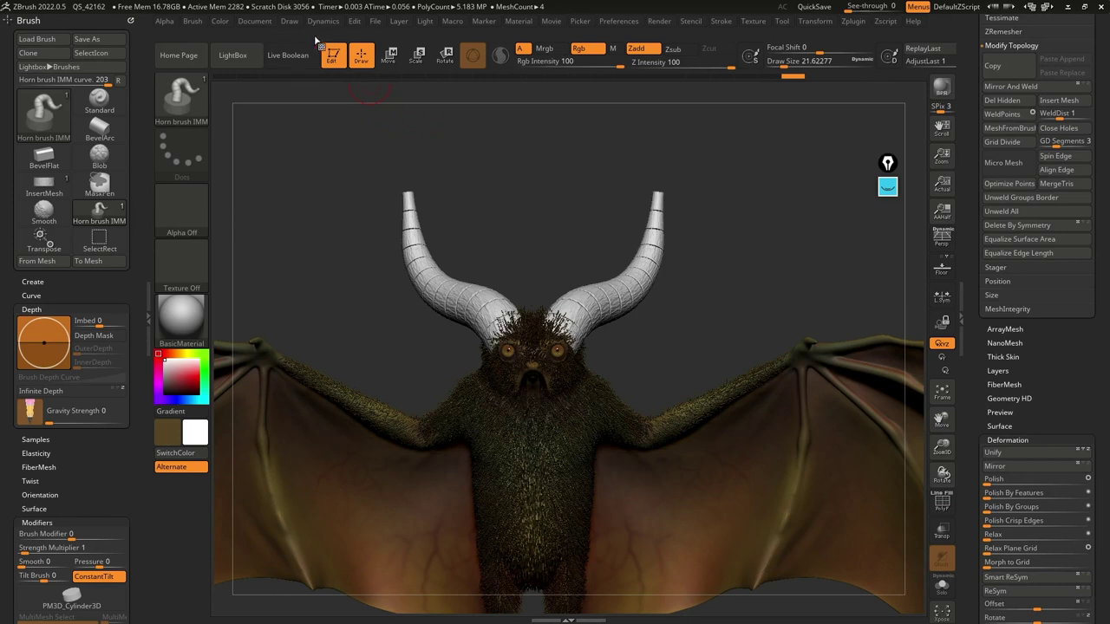
scroll(1030, 184, up, 2)
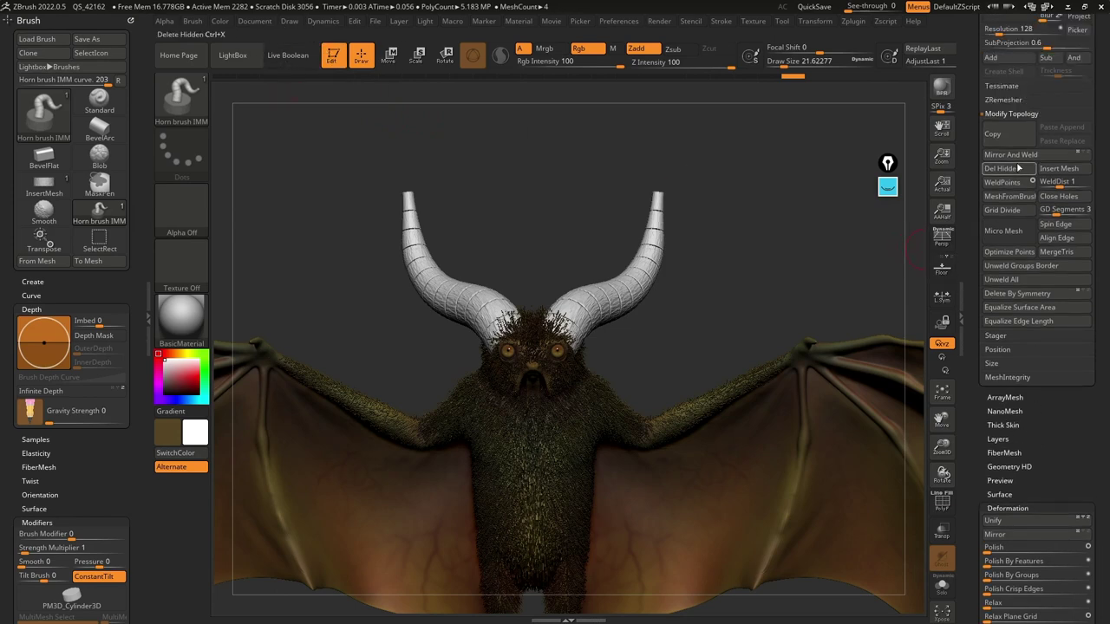
drag(560, 216, 577, 297)
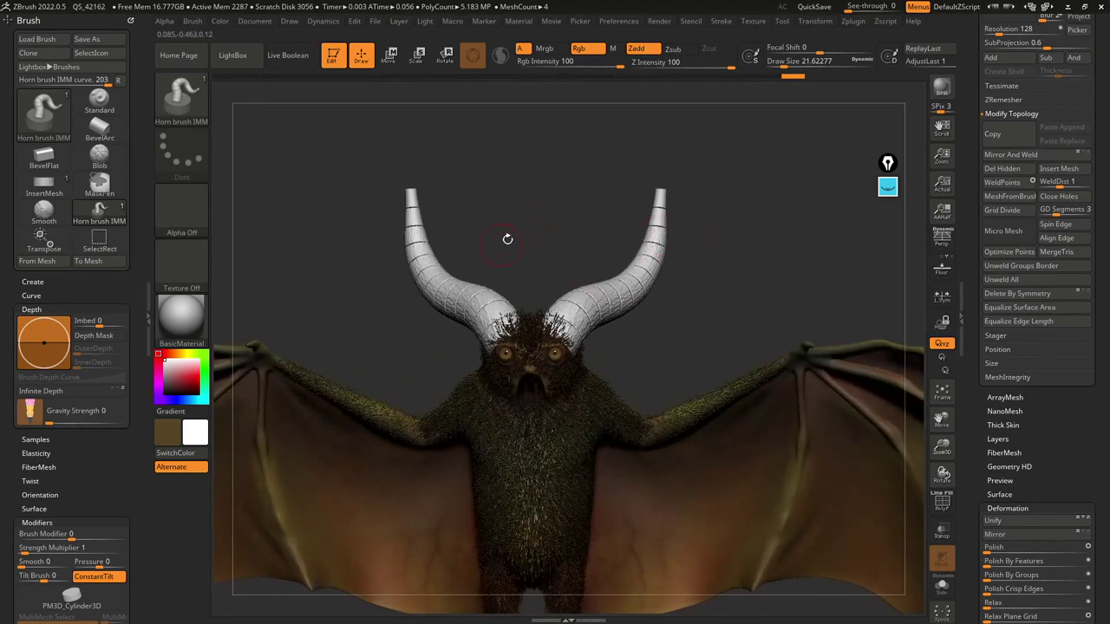
alt+drag(741, 235, 756, 281)
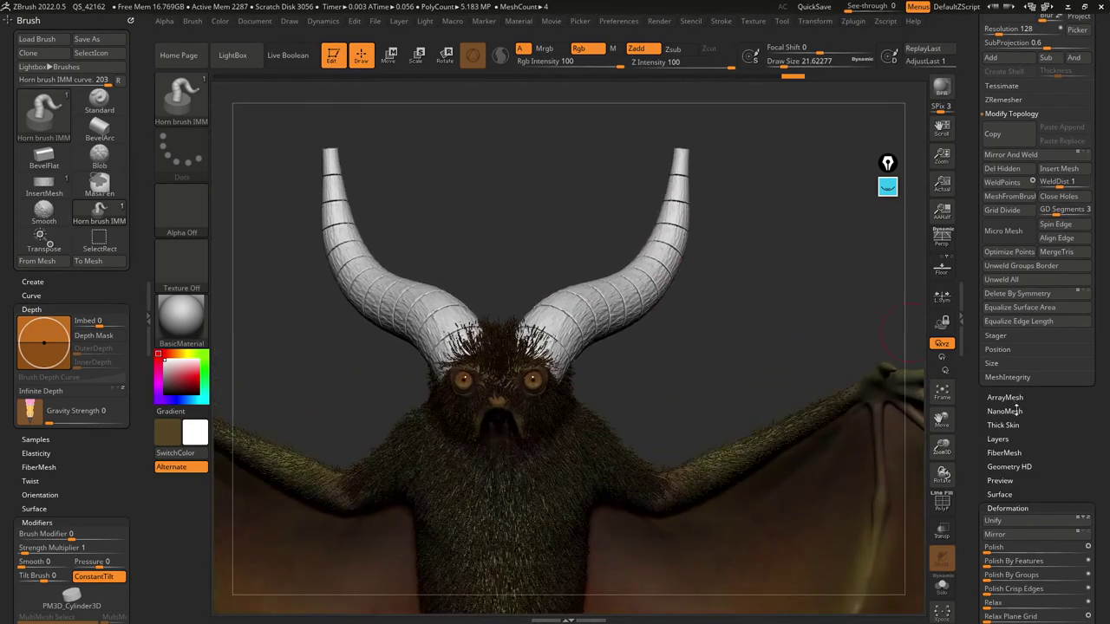
Step: Isolate the horns in Solo mode and inflate them slightly to close the dark gaps between their segments
drag(1040, 451, 1044, 354)
drag(770, 334, 681, 308)
drag(1022, 345, 988, 293)
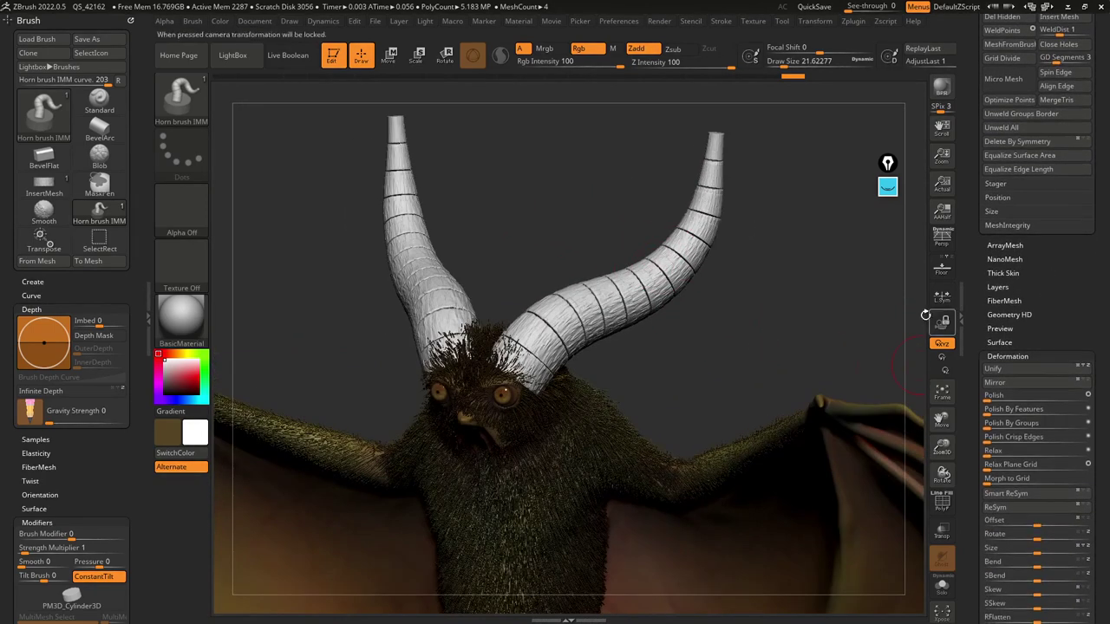
click(942, 587)
alt+drag(753, 326, 672, 351)
scroll(1016, 344, down, 3)
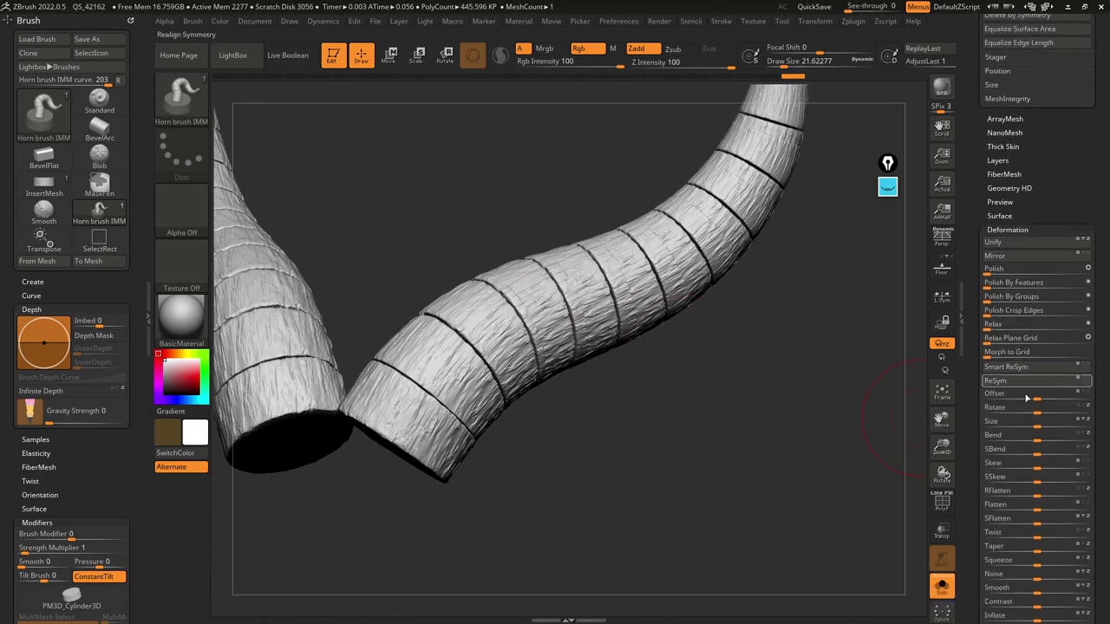
scroll(1023, 494, down, 3)
drag(1036, 508, 1049, 508)
alt+drag(748, 414, 734, 369)
drag(1001, 103, 1010, 208)
scroll(1005, 261, up, 10)
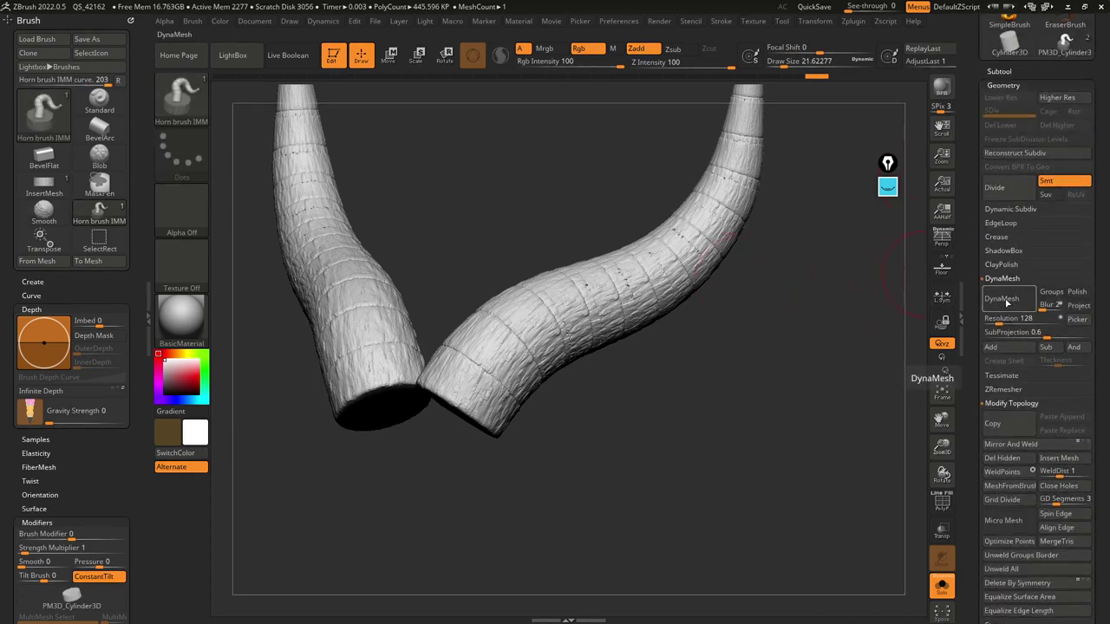
Step: DynaMesh the pair of horns at a resolution of 2432
click(1011, 300)
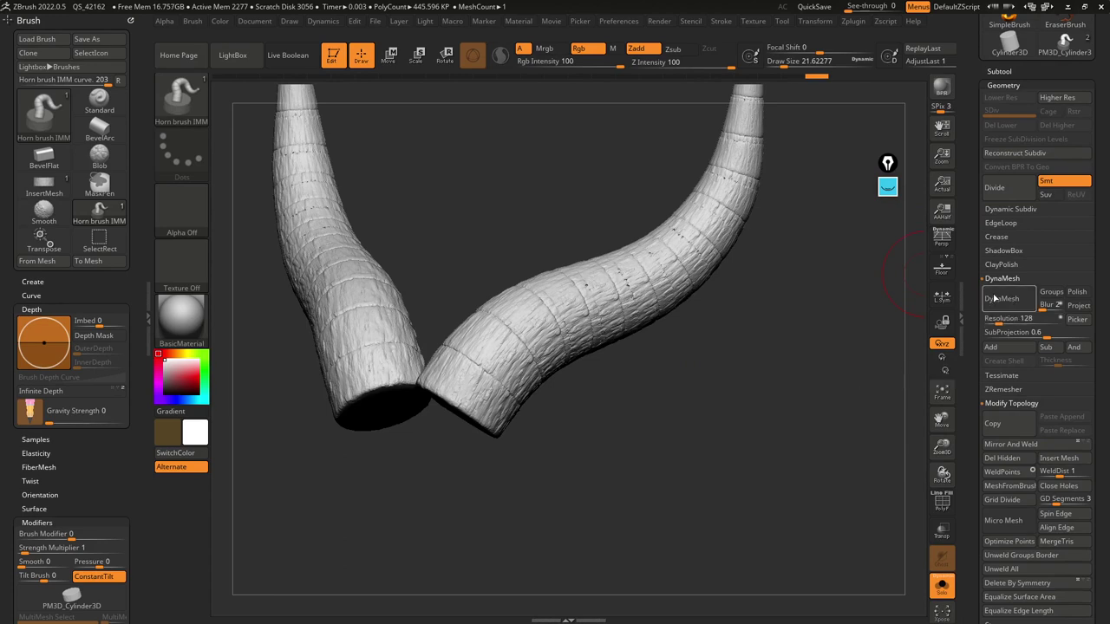
drag(999, 324, 1043, 324)
click(1008, 300)
key(ctrl+z)
click(1008, 300)
key(ctrl+z)
click(1004, 298)
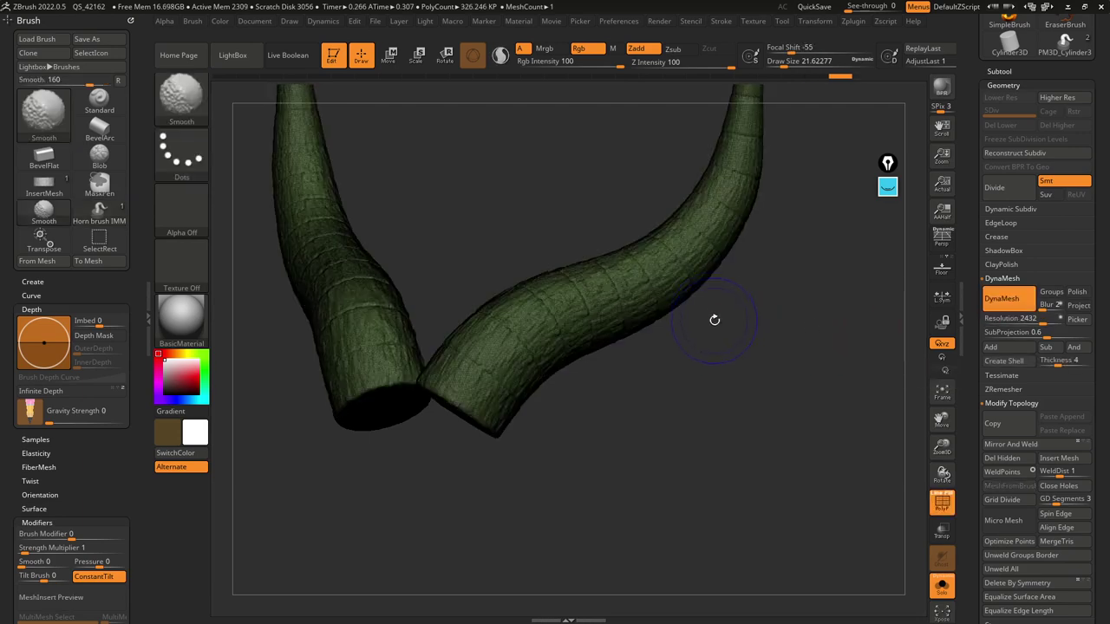
Step: Try a carving stroke across the horn with the DamStandard brush
key(b)
key(d)
key(s)
key(space)
key(space)
click(580, 296)
mouse_move(608, 275)
mouse_down()
mouse_move(552, 311)
mouse_move(470, 408)
mouse_up()
key(ctrl+z)
Step: Switch to the Cylinder3D primitive, show its polyframe and convert it with Make PolyMesh3D
key(alt+s)
alt+drag(708, 372, 698, 210)
scroll(971, 243, up, 5)
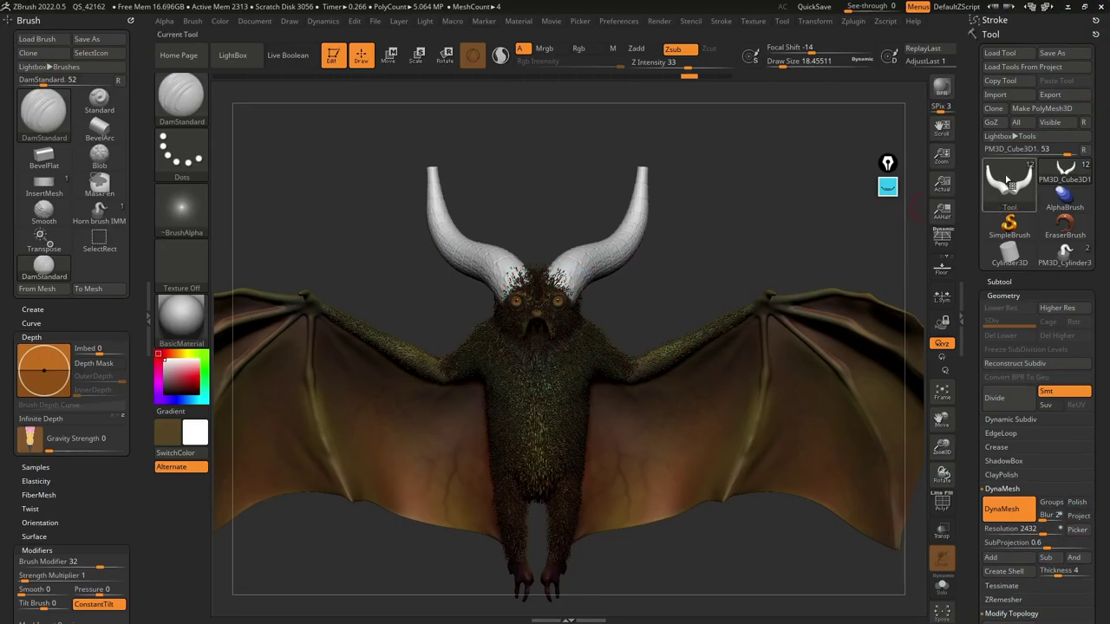
click(1006, 179)
click(1010, 252)
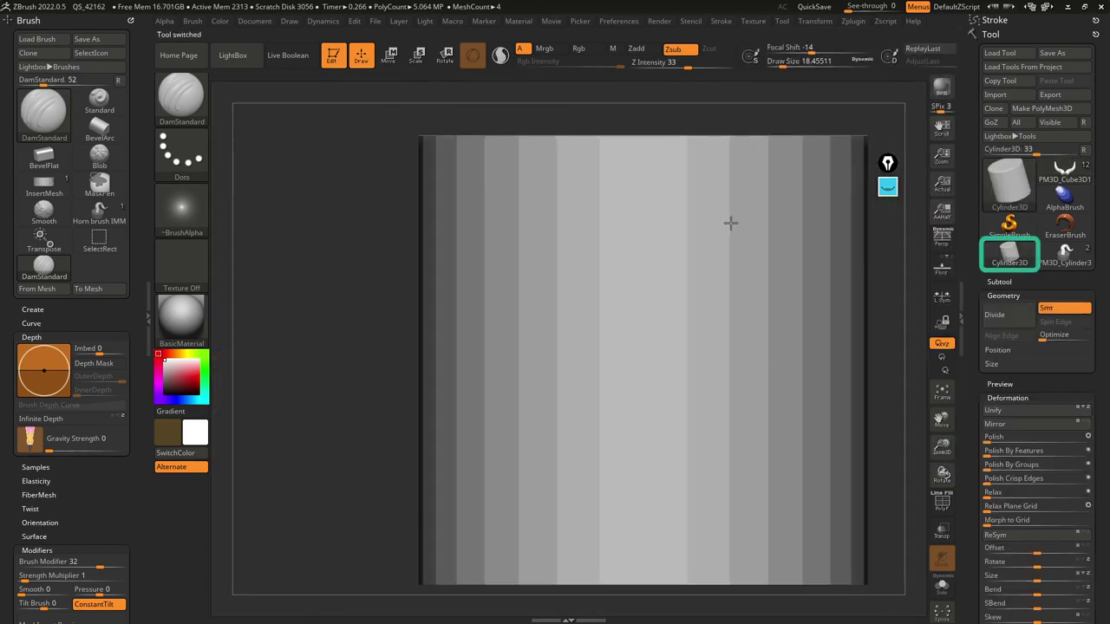
alt+right_drag(732, 224, 640, 244)
double_click(147, 313)
mouse_move(744, 282)
alt+mouse_down()
mouse_move(738, 263)
mouse_move(720, 287)
alt+mouse_up()
alt+drag(724, 354, 660, 273)
key(e)
key(shift+f)
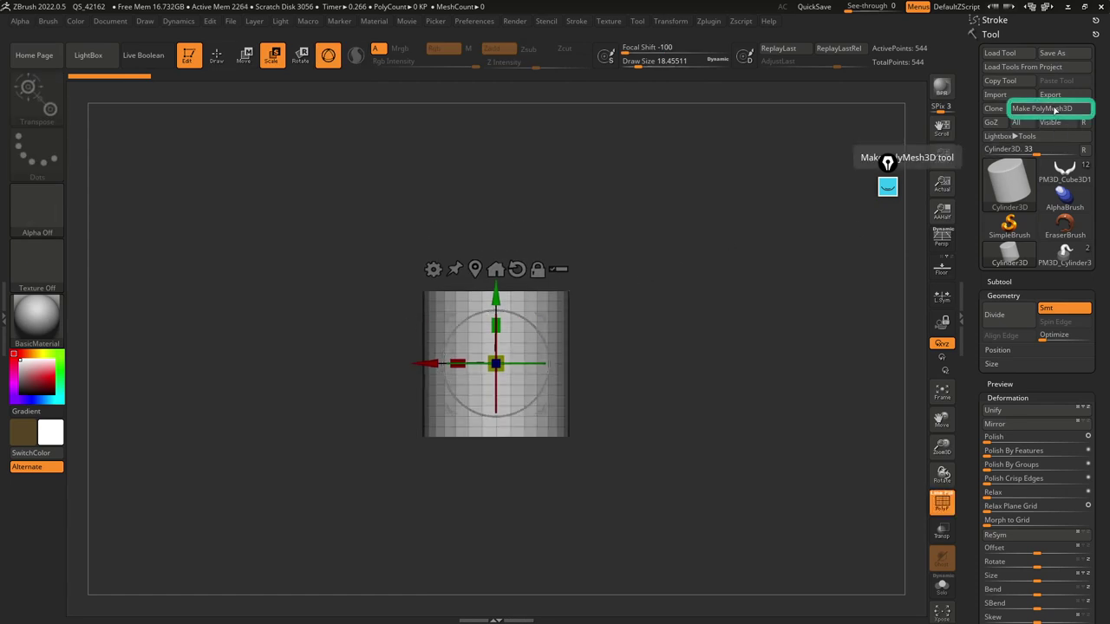
click(1051, 109)
Step: Scale the cylinder down in width and stretch it vertically into a long, thin column
alt+drag(595, 295, 586, 336)
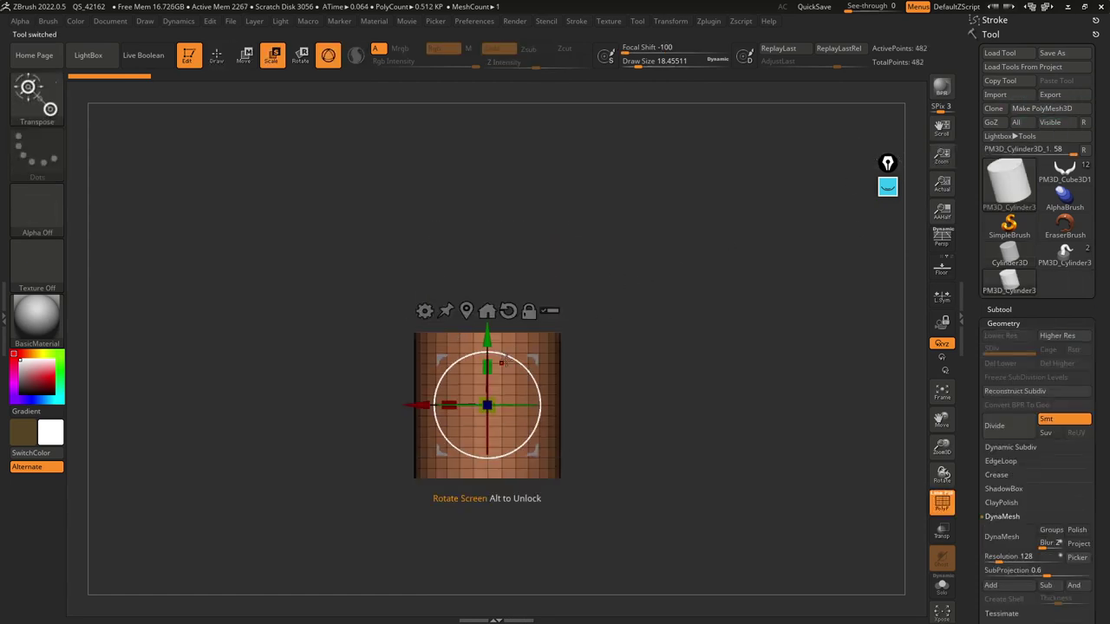
drag(488, 367, 487, 292)
drag(491, 403, 484, 436)
drag(488, 367, 491, 307)
alt+drag(576, 327, 581, 283)
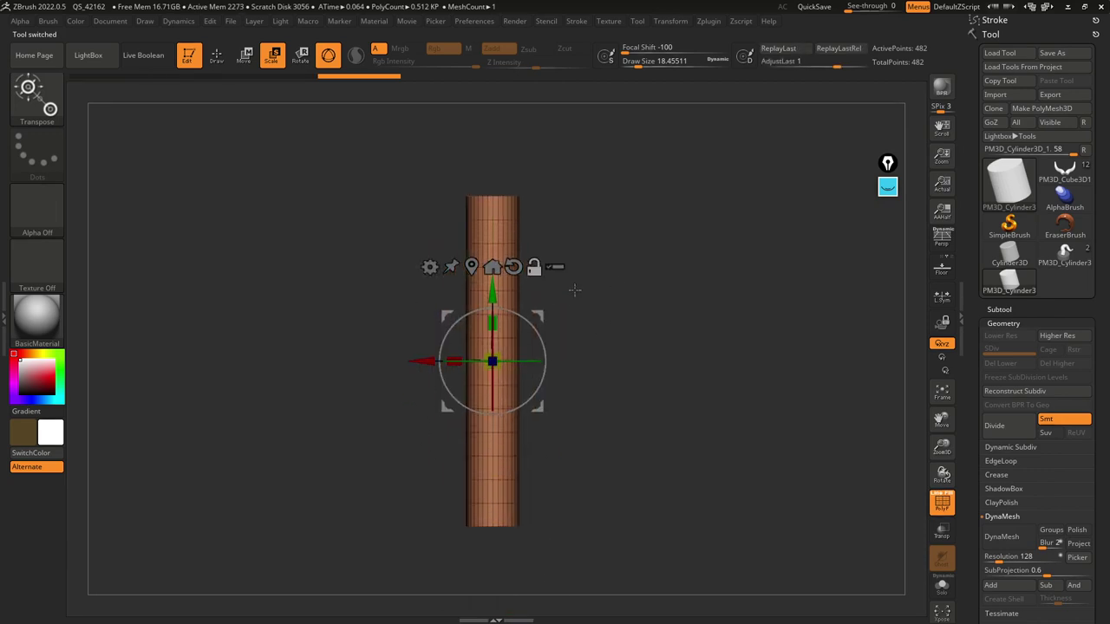
drag(501, 321, 501, 304)
key(q)
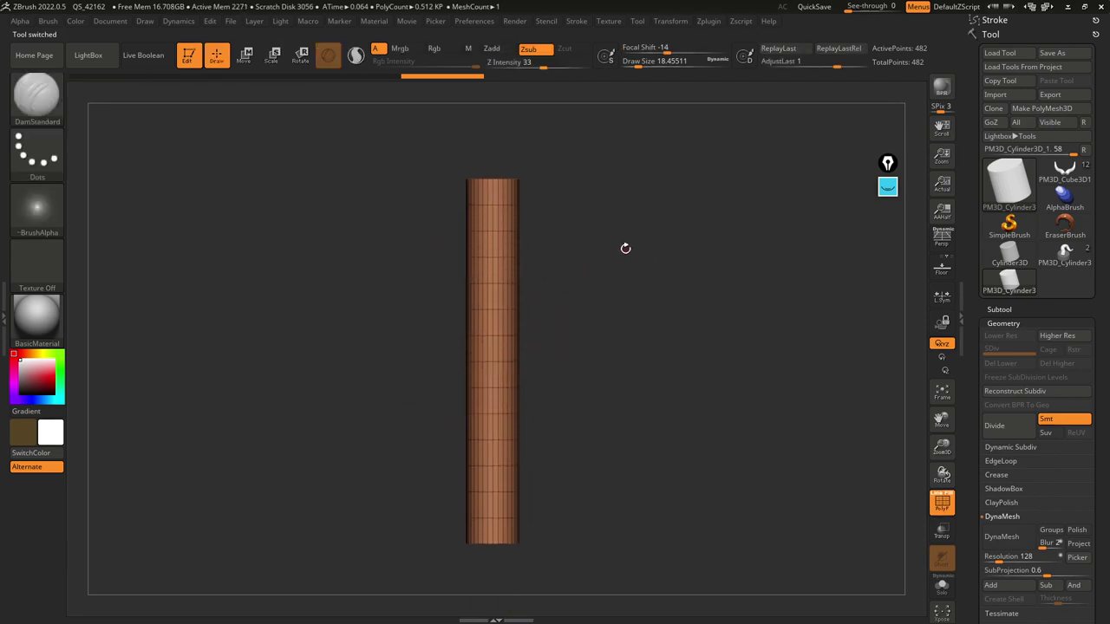
Step: DynaMesh the long cylinder at resolution 128 and turn off its polyframe display
right_drag(498, 288, 529, 275)
drag(980, 334, 976, 202)
click(1012, 99)
ctrl+right_drag(512, 214, 444, 193)
ctrl+right_drag(577, 299, 602, 271)
key(shift+f)
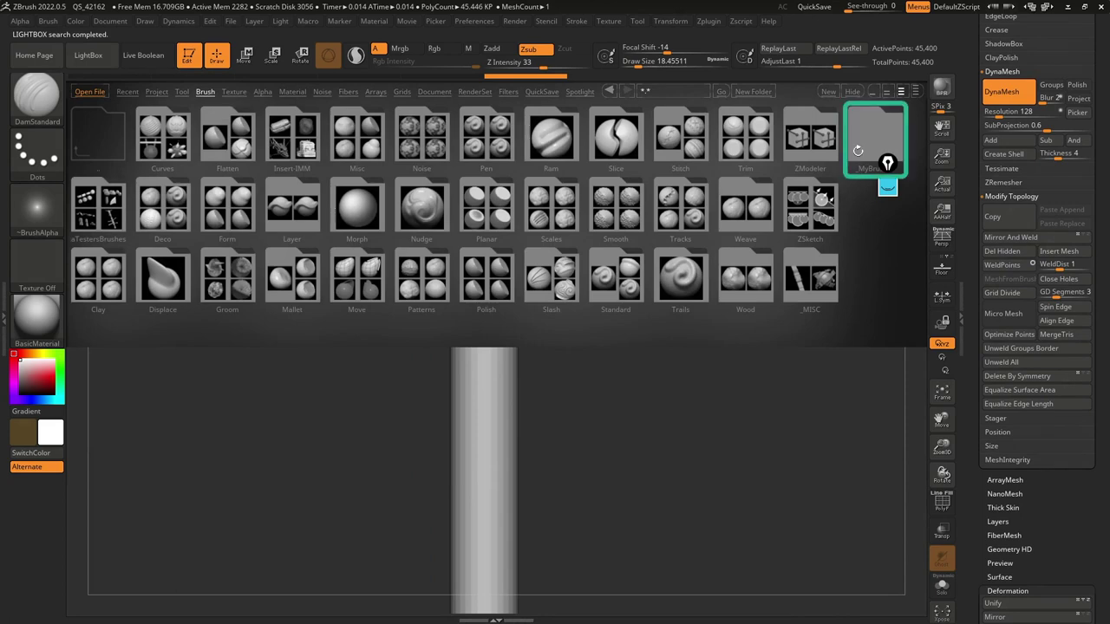
Step: Load the Quick_cliff_builder brush from the custom Rocks brush folder and set the draw size to about 223
click(871, 139)
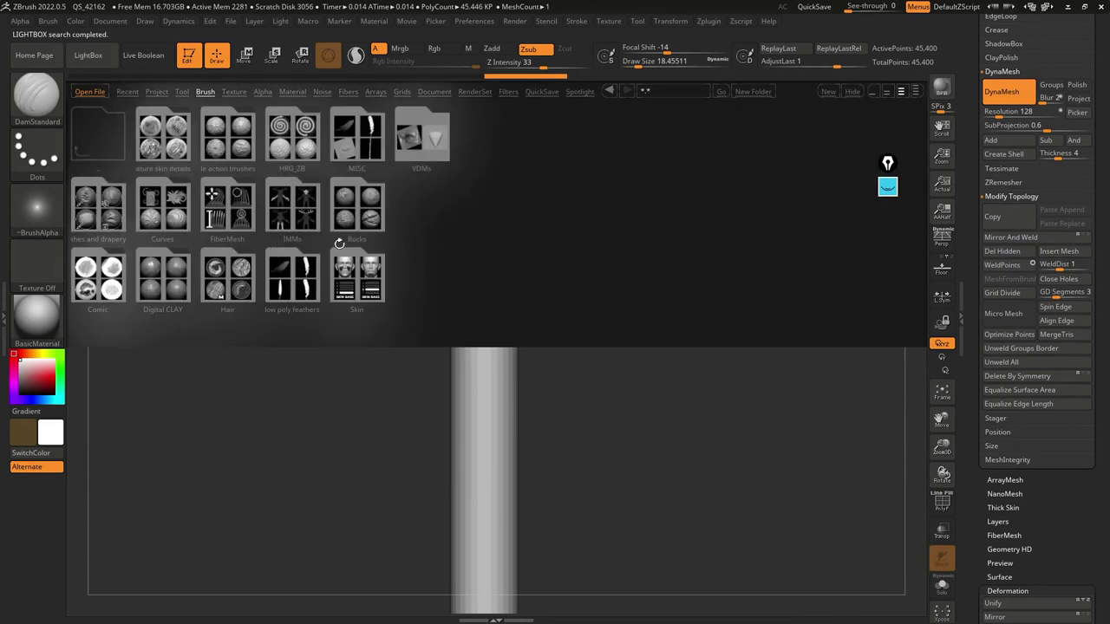
click(352, 198)
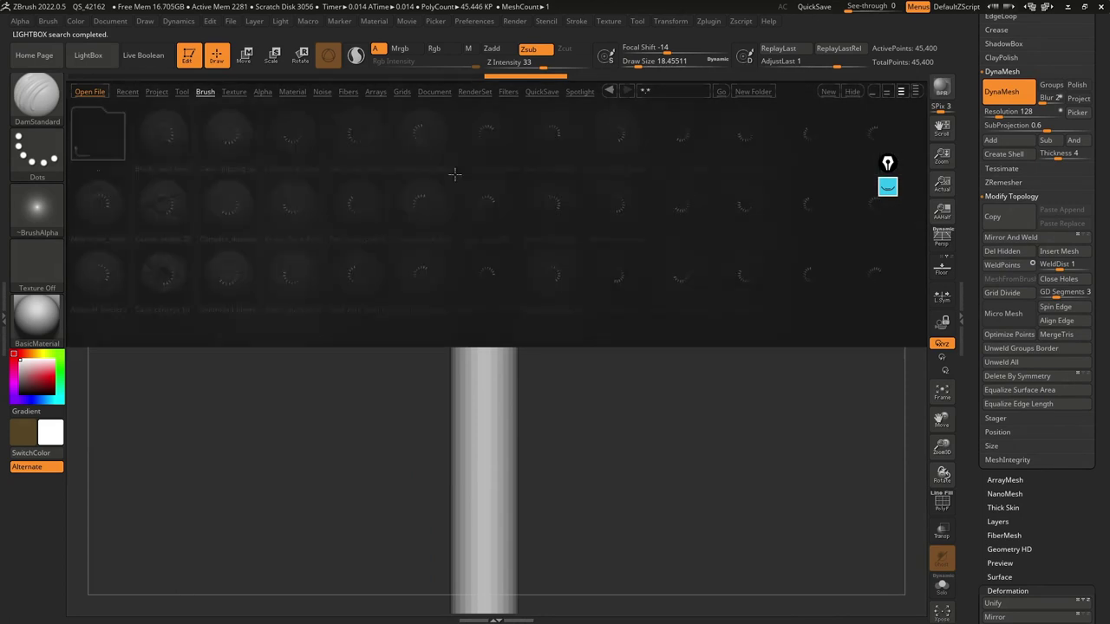
double_click(625, 283)
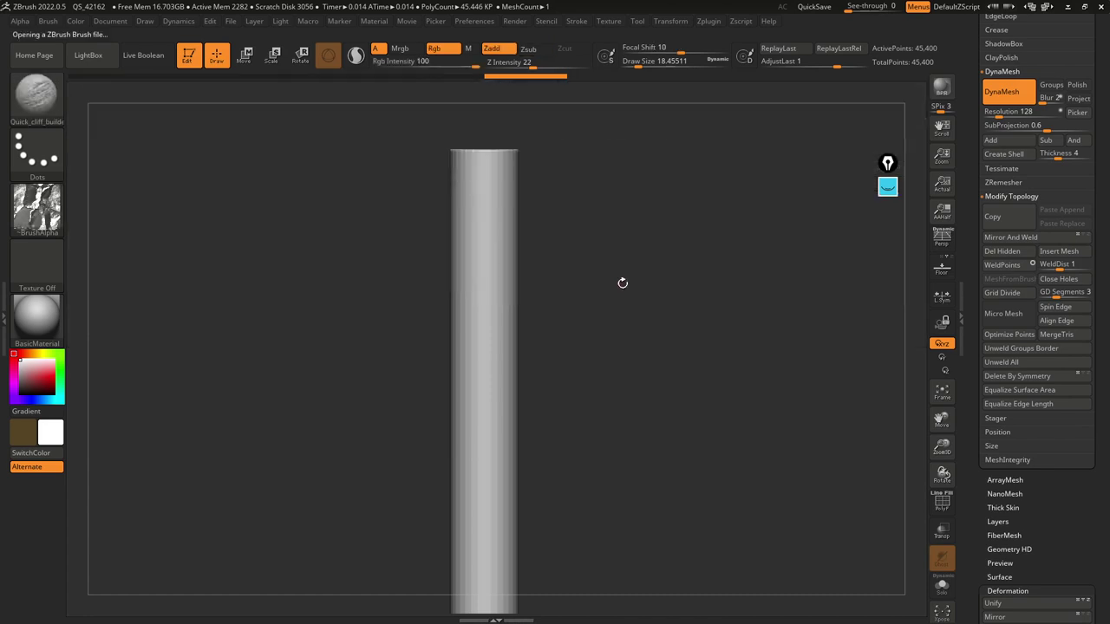
key(space)
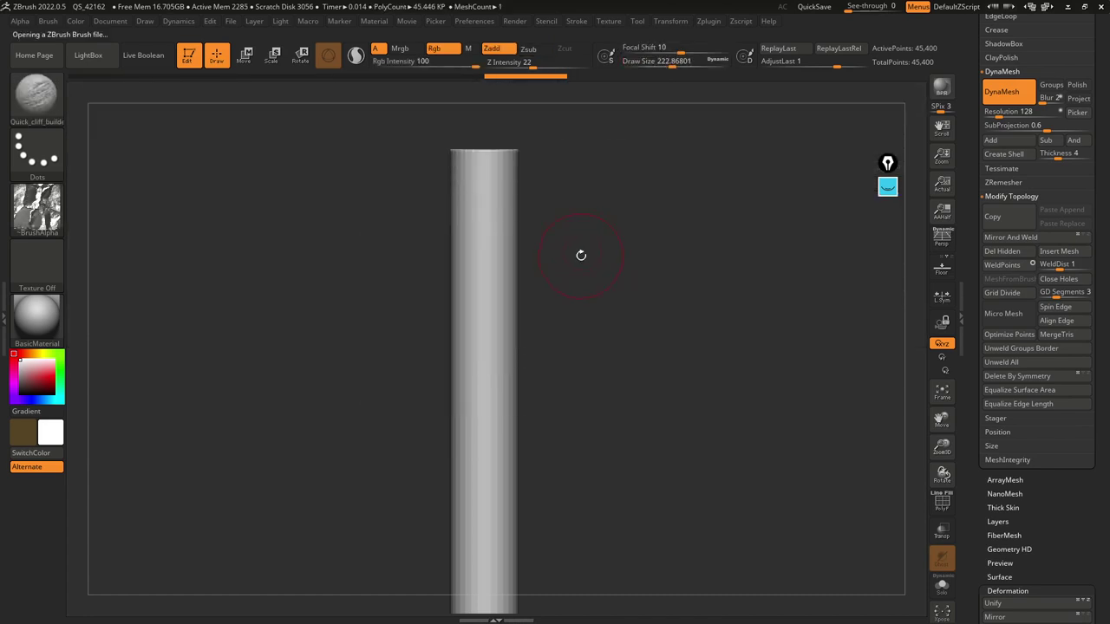
Step: Activate radial symmetry around the Y axis only
click(671, 21)
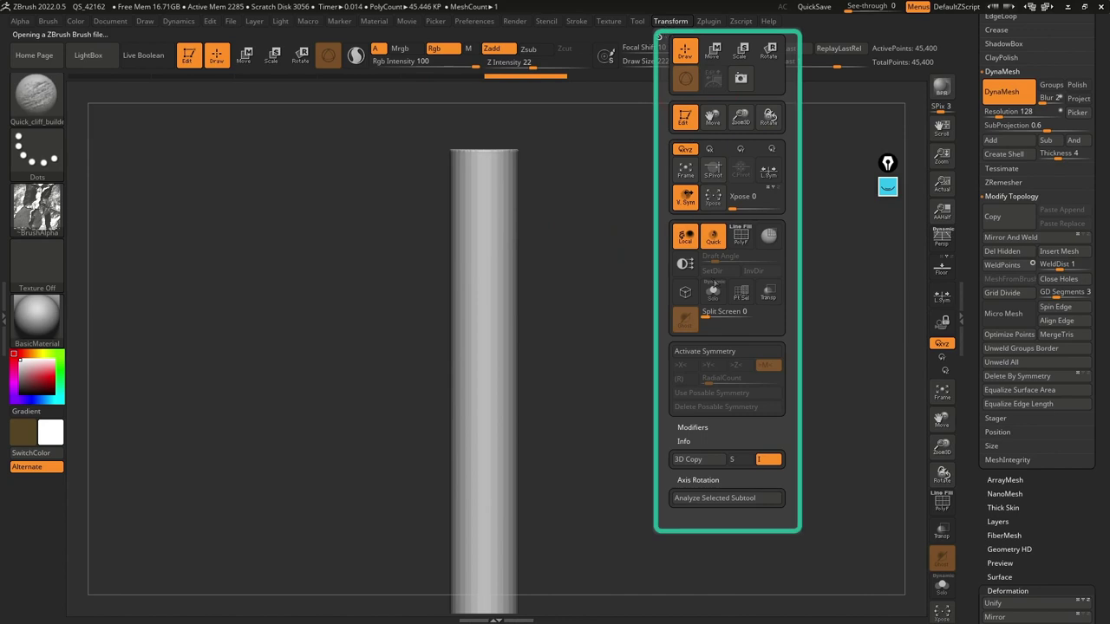
click(716, 367)
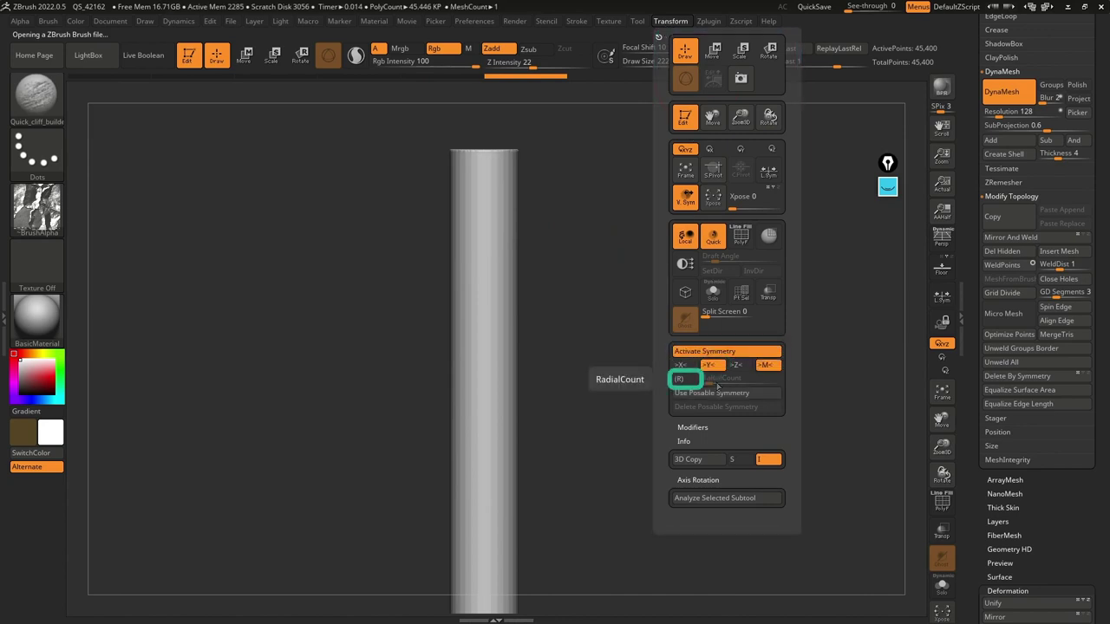
click(680, 379)
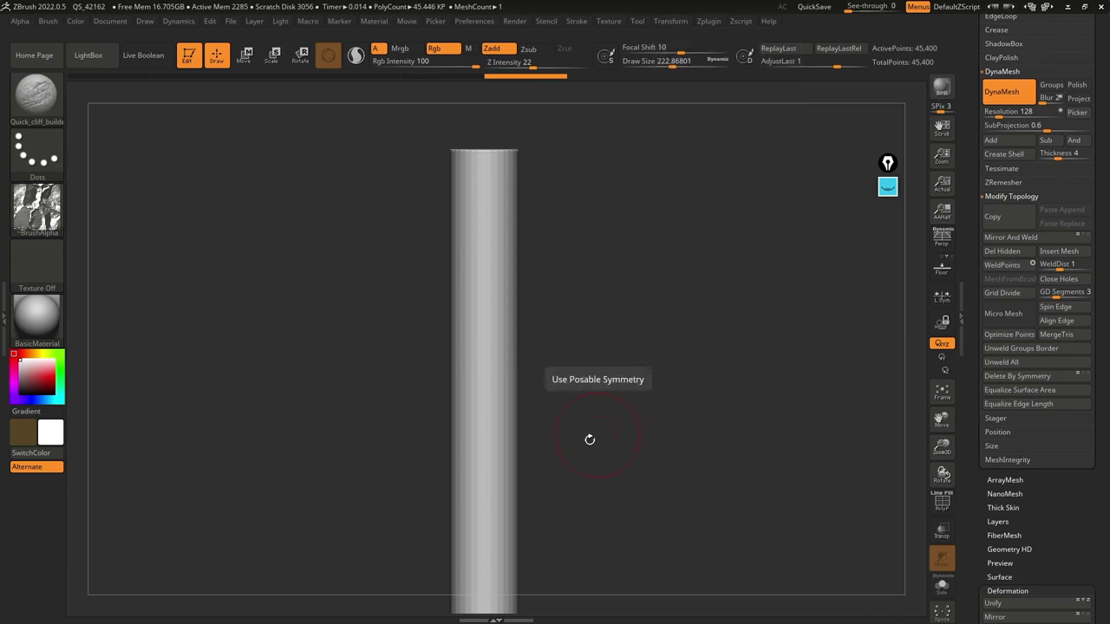
Step: Sculpt rough cliff texture along the full length of the cylinder with lengthwise strokes
alt+drag(605, 359, 613, 335)
mouse_move(491, 181)
mouse_down()
mouse_move(494, 562)
mouse_move(555, 559)
mouse_up()
drag(464, 162, 478, 488)
drag(538, 544, 520, 473)
drag(450, 227, 456, 373)
shift+drag(553, 409, 558, 373)
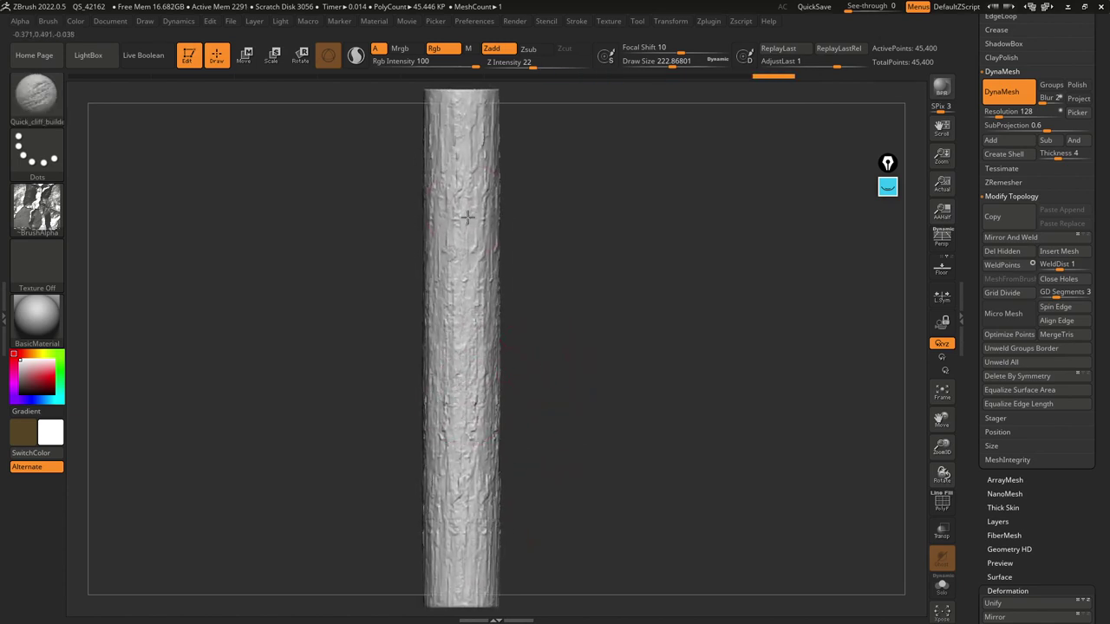
Step: Raise the DynaMesh resolution to 344 and remesh the textured cylinder
mouse_move(592, 316)
alt+mouse_down()
mouse_move(599, 344)
mouse_move(601, 313)
alt+mouse_up()
click(1028, 111)
text(344)
key(Return)
key(ctrl)
ctrl+drag(642, 308, 642, 309)
key(shift)
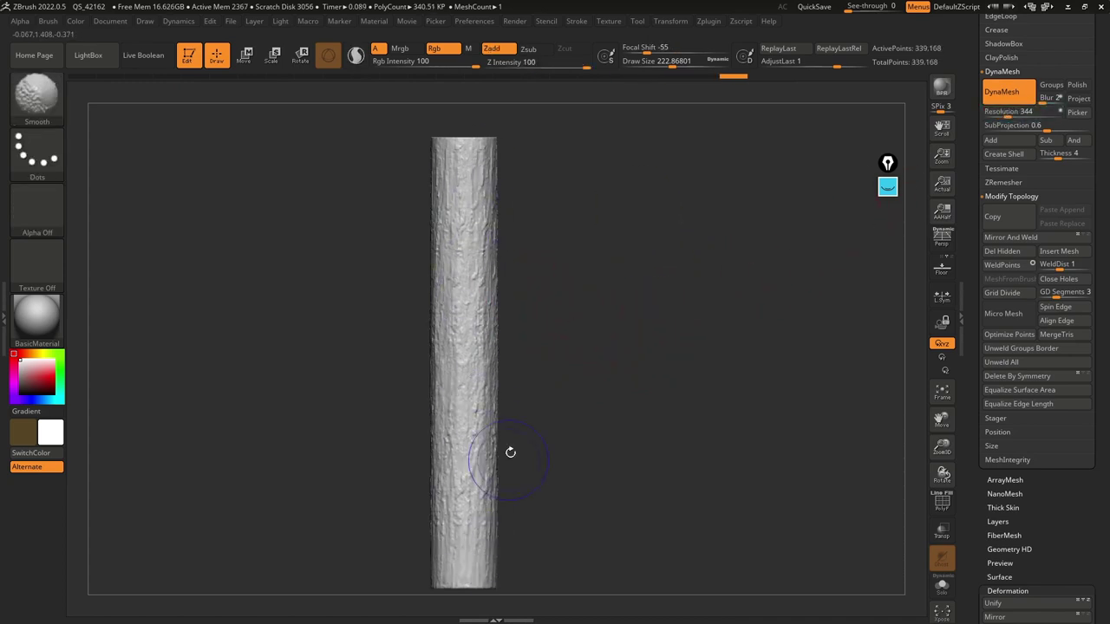
Step: Set the radial symmetry count to 7 and carve more cliff texture along the cylinder
drag(557, 368, 529, 354)
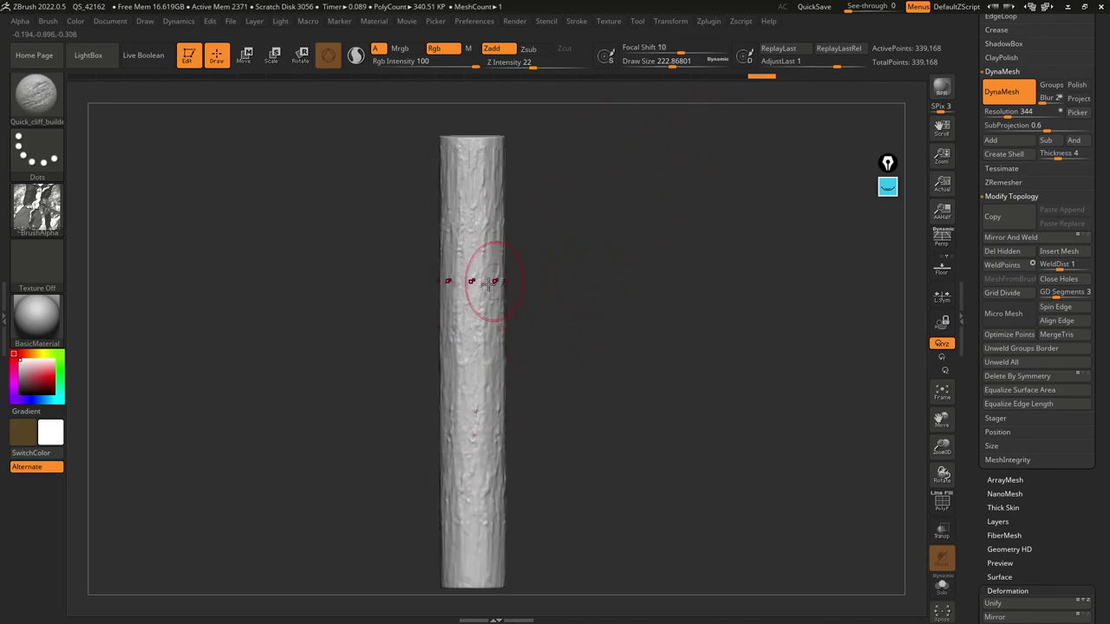
click(672, 22)
click(711, 378)
text(7)
key(Return)
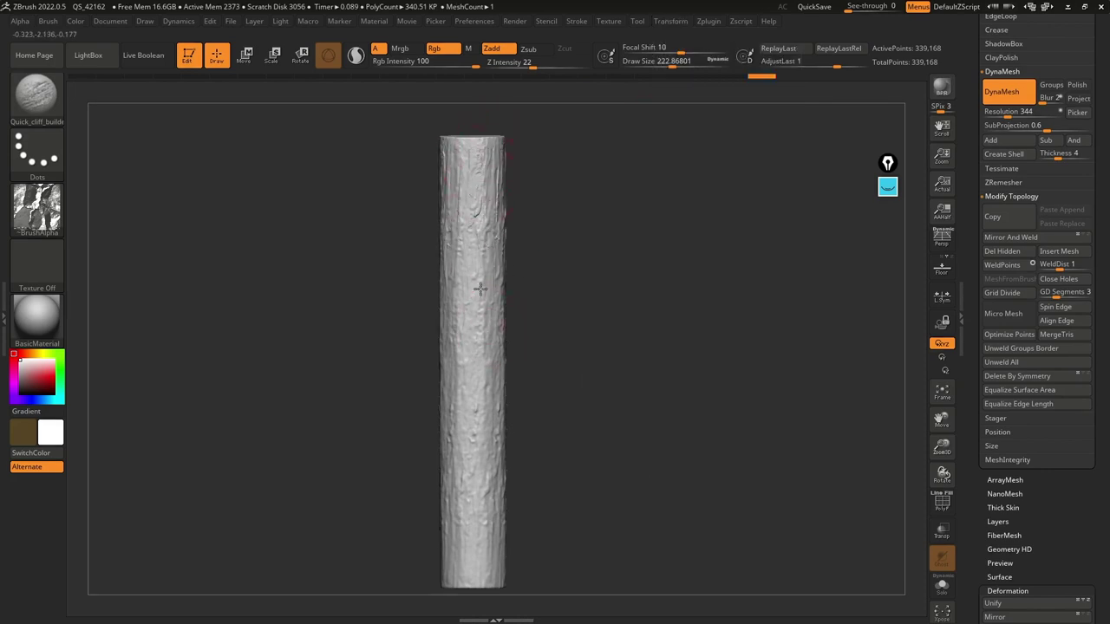
alt+drag(513, 256, 527, 168)
alt+drag(490, 421, 529, 581)
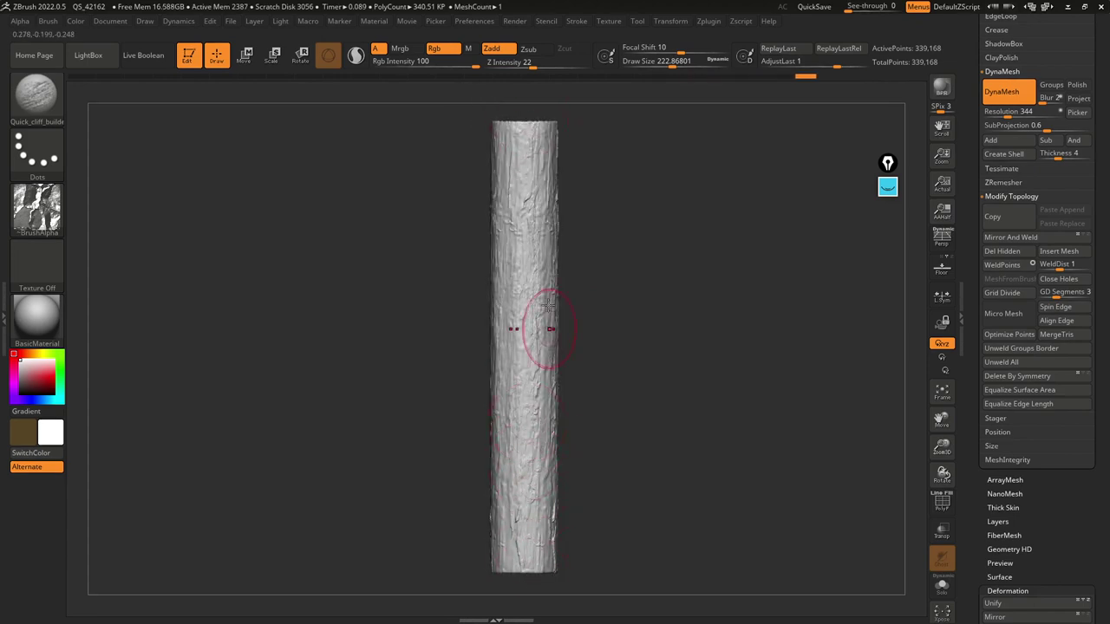
Step: Set the radial symmetry count to 3 and align the cylinder upright in the view
drag(603, 351, 578, 362)
click(688, 21)
click(708, 382)
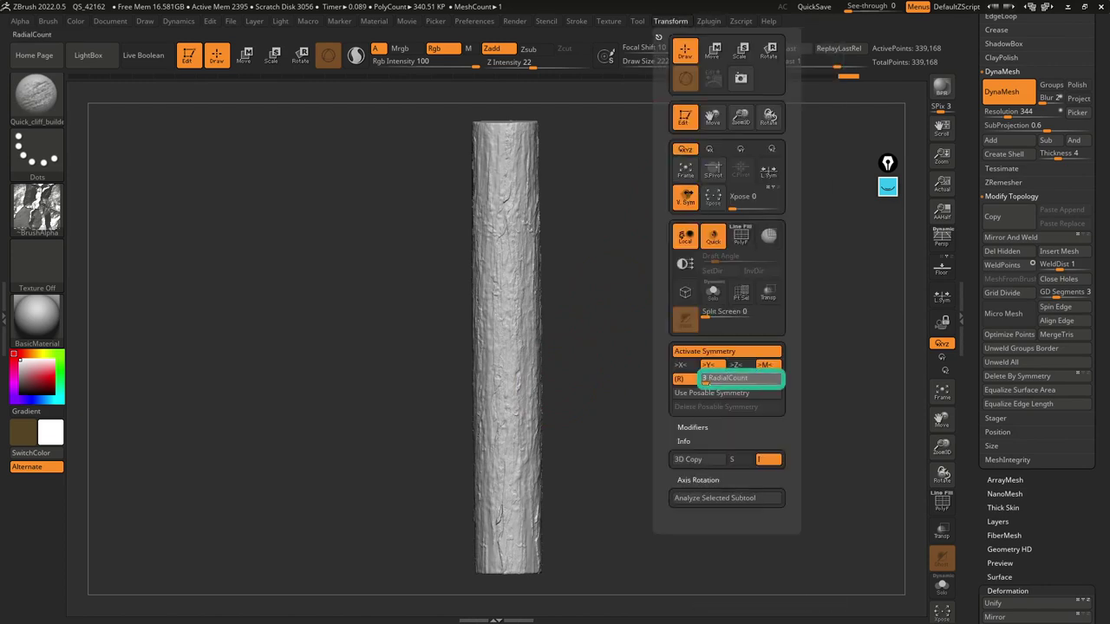
key(Return)
shift+drag(635, 343, 632, 347)
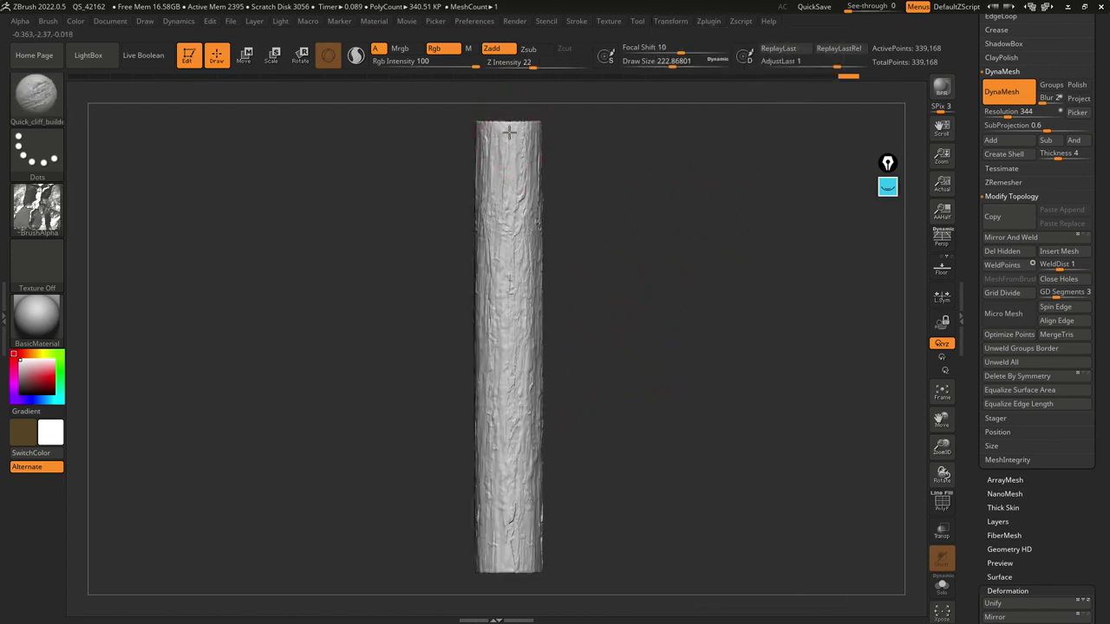
Step: Sculpt another lengthwise pass of cliff texture along the cylinder with the existing brush
mouse_move(598, 236)
mouse_down()
mouse_move(550, 224)
mouse_move(516, 273)
mouse_up()
mouse_move(637, 379)
mouse_down()
mouse_move(594, 379)
mouse_move(545, 352)
mouse_move(605, 310)
mouse_move(518, 298)
mouse_move(551, 402)
mouse_move(486, 394)
mouse_up()
drag(458, 273, 447, 514)
drag(543, 379, 511, 383)
drag(579, 313, 651, 395)
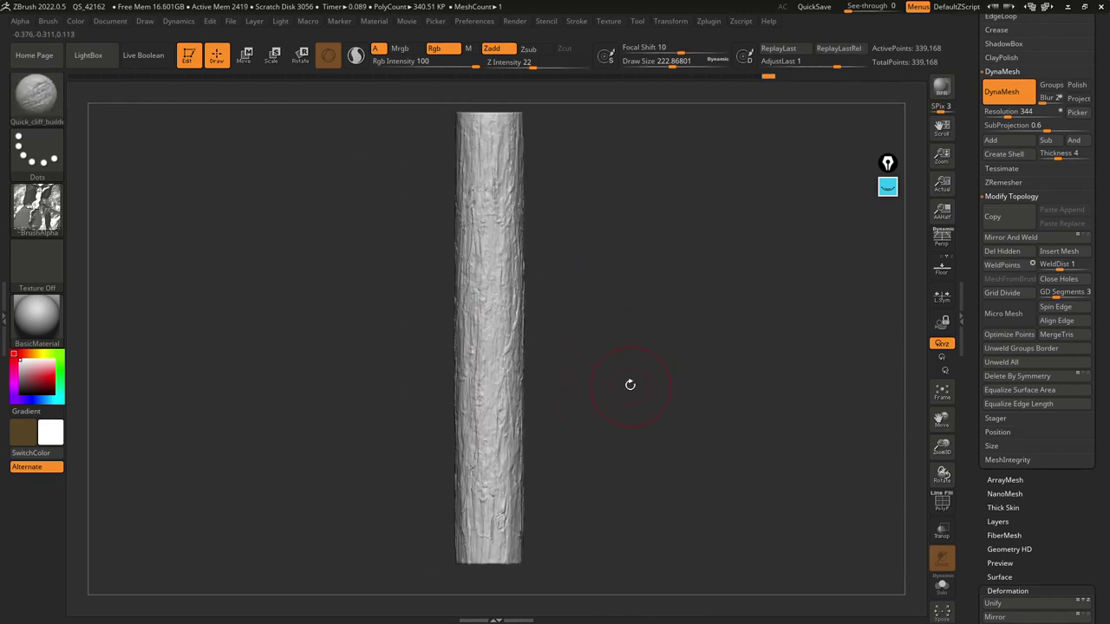
Step: Turn off Y-axis symmetry, leaving mirrored X-axis symmetry active for sculpting the cylinder
click(668, 22)
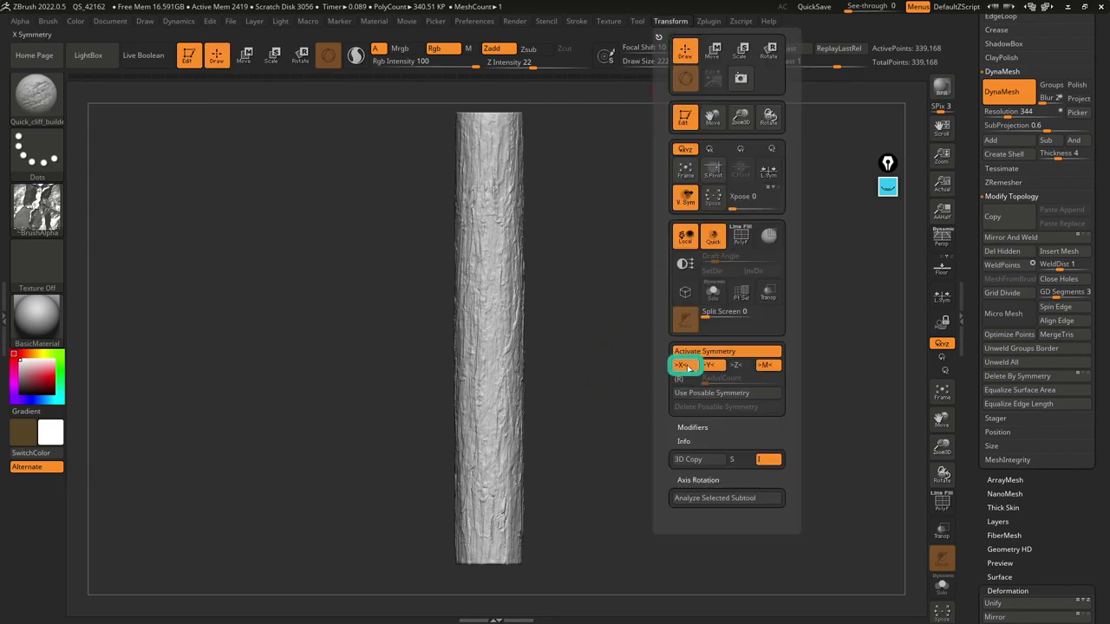
click(711, 366)
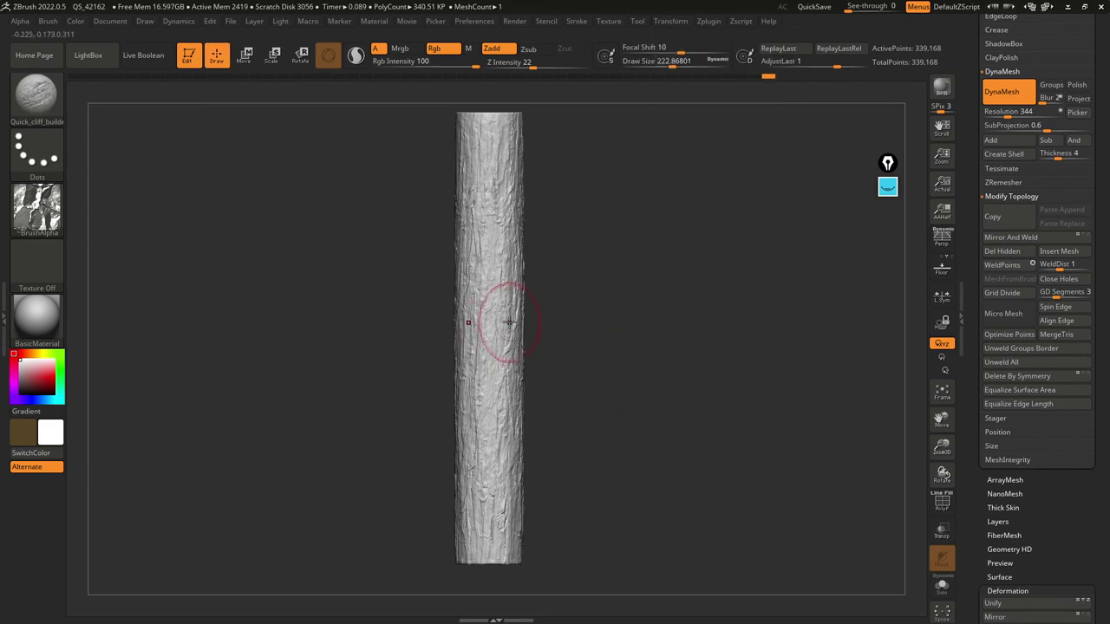
mouse_move(553, 274)
mouse_down()
mouse_move(592, 335)
mouse_move(616, 289)
mouse_up()
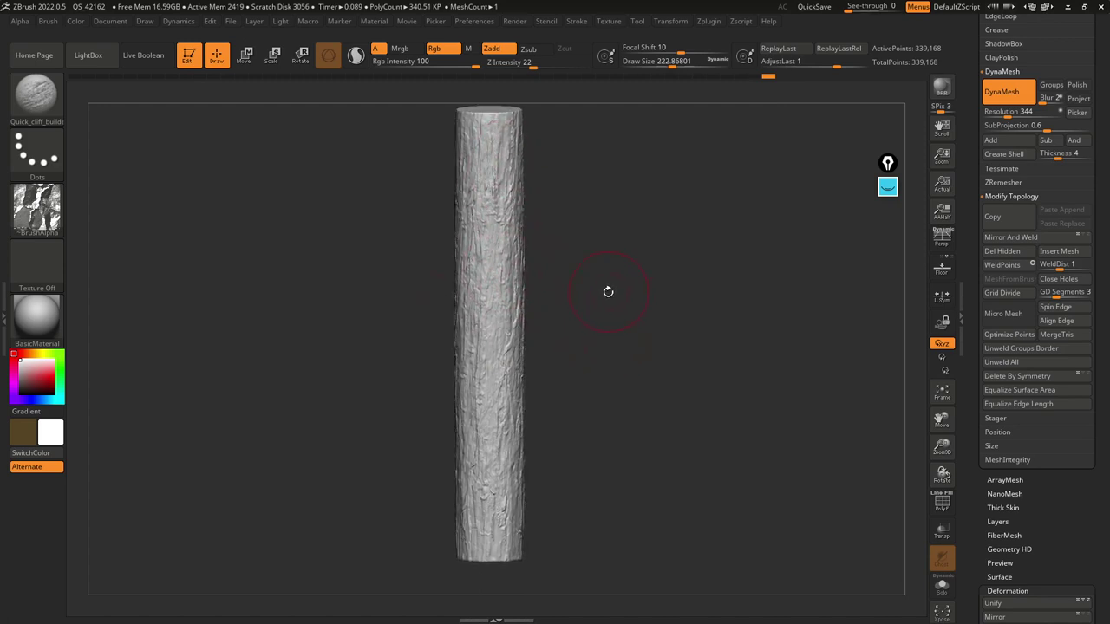
Step: Choose the Standard brush and sculpt a broad lengthwise strip down the middle of the cylinder's front side
click(36, 93)
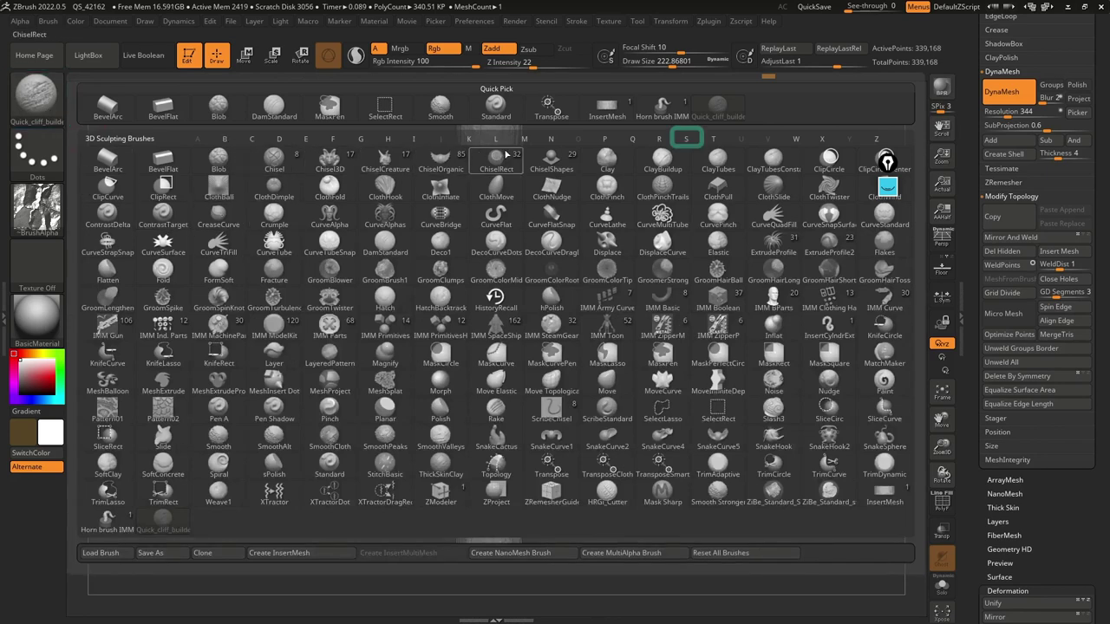
key(s)
click(328, 466)
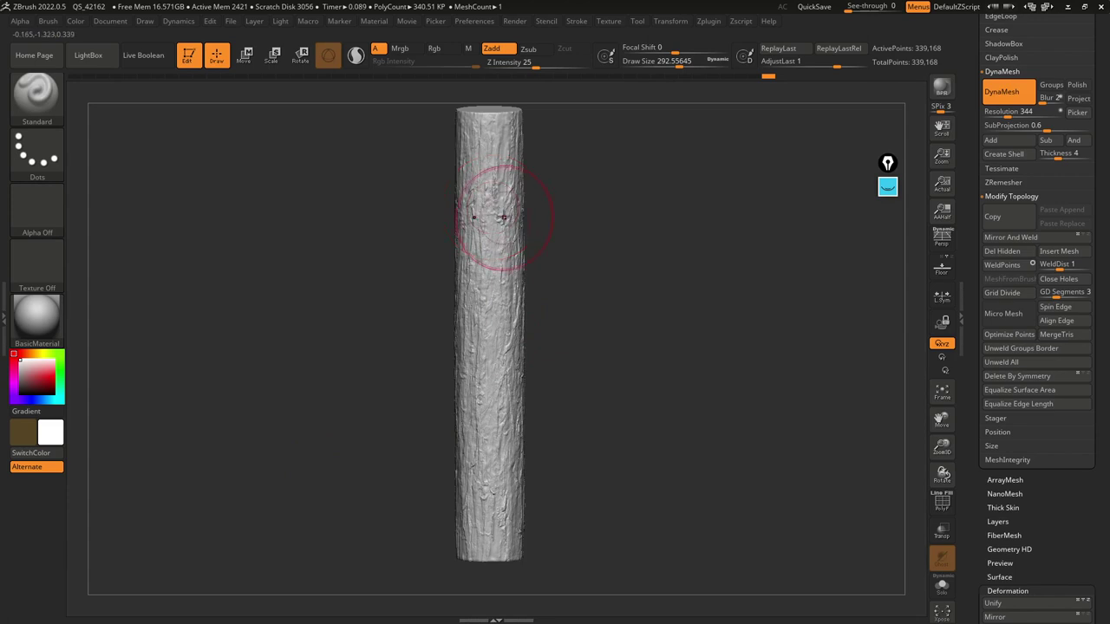
drag(500, 299, 496, 531)
drag(491, 156, 491, 537)
Step: Adjust the brush size and smooth the bark texture along the full length of the front strip
drag(565, 416, 614, 372)
mouse_move(613, 371)
right_down()
mouse_move(619, 355)
mouse_move(533, 324)
mouse_move(488, 389)
mouse_move(503, 325)
mouse_move(590, 263)
mouse_move(626, 287)
mouse_move(572, 185)
mouse_move(587, 185)
mouse_move(538, 187)
right_up()
key(space)
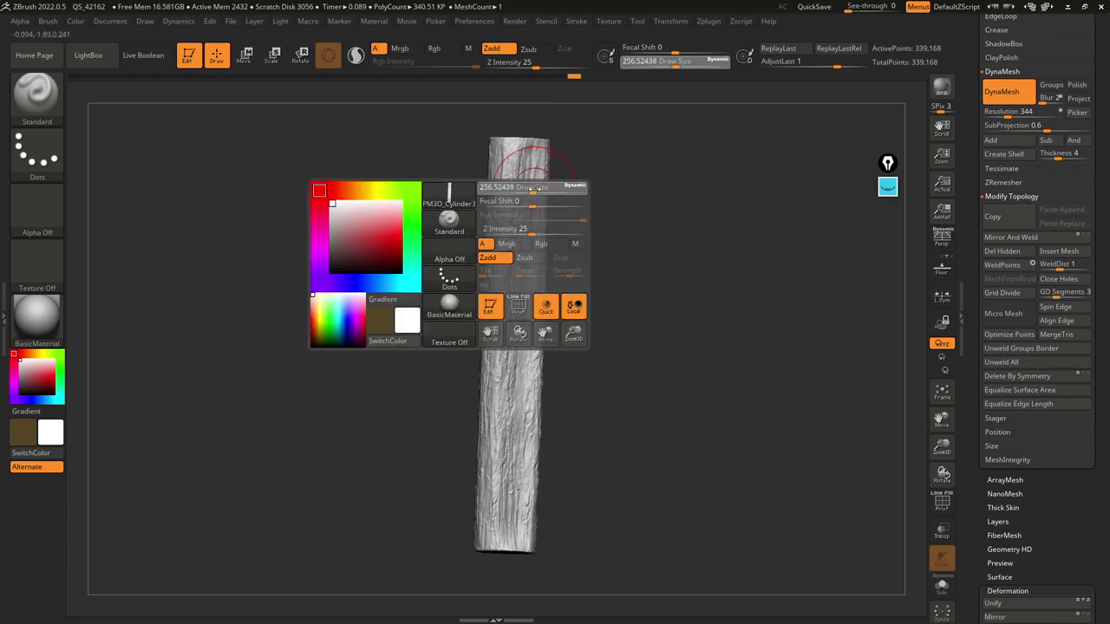
key(shift)
key([)
shift+drag(524, 219, 514, 509)
Step: Set the draw size to about 124 and switch to the DamStandard brush
mouse_move(513, 507)
right_down()
mouse_move(652, 373)
mouse_move(689, 364)
mouse_move(706, 381)
mouse_move(693, 385)
mouse_move(612, 286)
mouse_move(665, 259)
mouse_move(677, 300)
mouse_move(693, 268)
mouse_move(714, 282)
right_up()
key(space)
drag(670, 300, 658, 300)
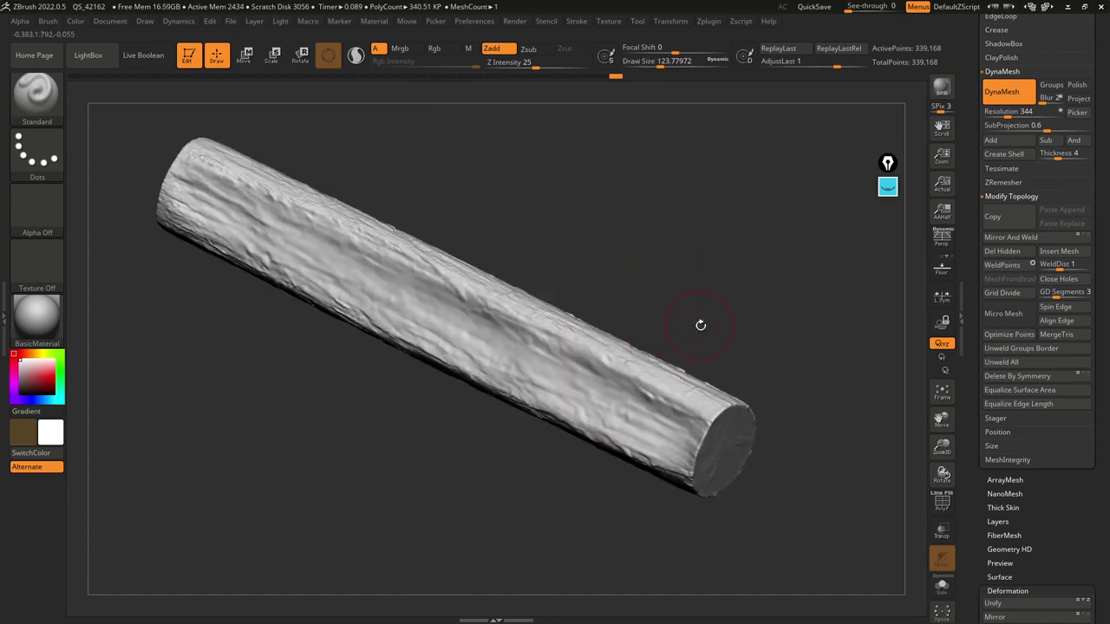
right_drag(700, 326, 687, 347)
click(50, 99)
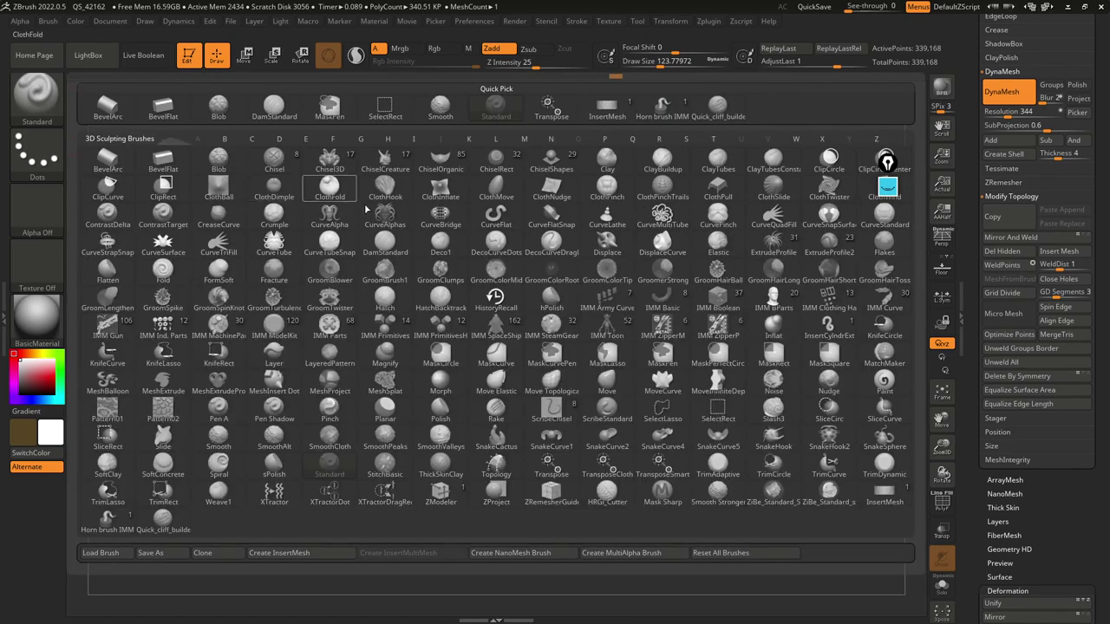
click(279, 138)
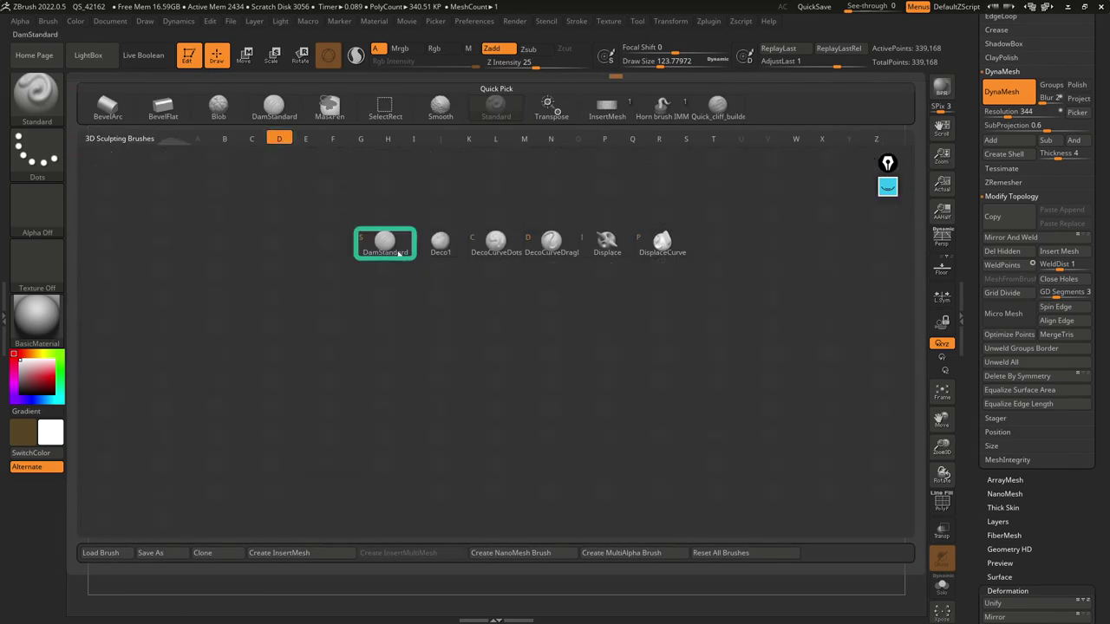
click(384, 243)
Step: Carve closely spaced crosswise grooves into the smooth strip along the entire length of the cylinder
mouse_move(714, 408)
mouse_down()
mouse_move(698, 452)
mouse_move(670, 449)
mouse_up()
mouse_move(661, 389)
mouse_down()
mouse_move(636, 427)
mouse_move(614, 433)
mouse_up()
drag(620, 364, 593, 423)
drag(587, 356, 560, 404)
mouse_move(552, 342)
mouse_down()
mouse_move(531, 390)
mouse_move(510, 380)
mouse_up()
mouse_move(503, 317)
mouse_down()
mouse_move(479, 373)
mouse_move(458, 346)
mouse_move(454, 369)
mouse_up()
drag(432, 278, 402, 325)
mouse_move(471, 228)
mouse_down()
mouse_move(564, 255)
mouse_move(555, 254)
mouse_up()
drag(483, 325, 468, 371)
mouse_move(462, 311)
mouse_down()
mouse_move(446, 366)
mouse_move(428, 348)
mouse_move(409, 356)
mouse_up()
drag(419, 291, 396, 345)
mouse_move(405, 281)
mouse_down()
mouse_move(378, 344)
mouse_move(362, 331)
mouse_up()
mouse_move(373, 264)
mouse_down()
mouse_move(345, 321)
mouse_move(329, 310)
mouse_up()
mouse_move(338, 245)
mouse_down()
mouse_move(311, 301)
mouse_move(292, 289)
mouse_up()
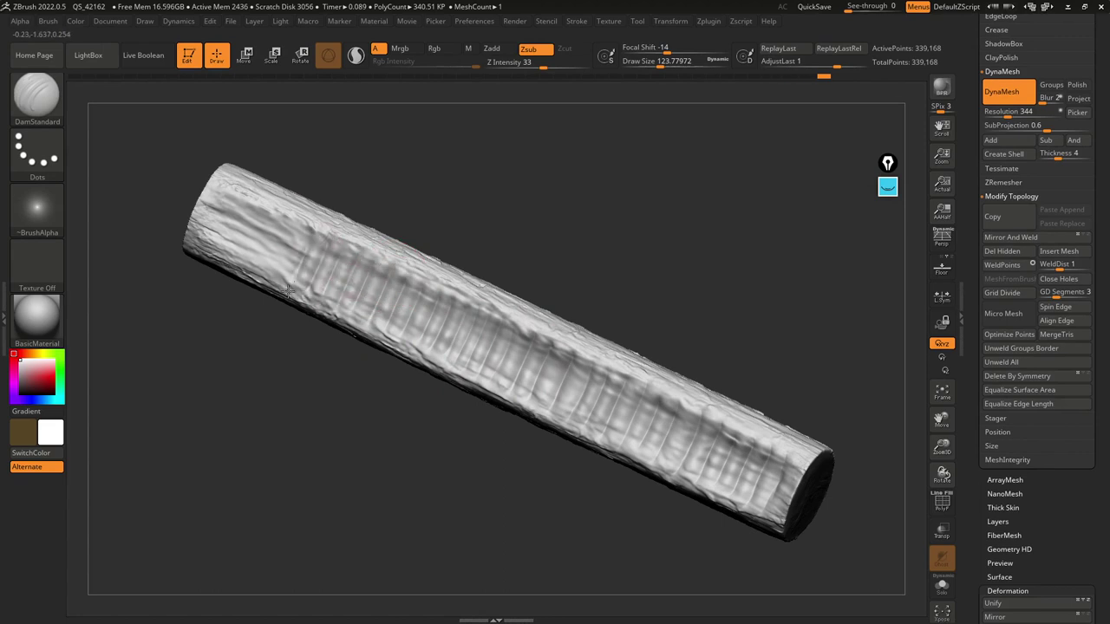
drag(282, 224, 259, 274)
mouse_move(266, 213)
mouse_down()
mouse_move(241, 270)
mouse_move(222, 256)
mouse_up()
drag(227, 199, 203, 248)
Step: Carve a few crosswise creases into the bark-textured side of the cylinder and bring the grooved side back to the front
mouse_move(676, 299)
alt+mouse_down()
mouse_move(618, 272)
mouse_move(578, 301)
mouse_move(512, 312)
mouse_move(688, 262)
alt+mouse_up()
drag(486, 335, 427, 312)
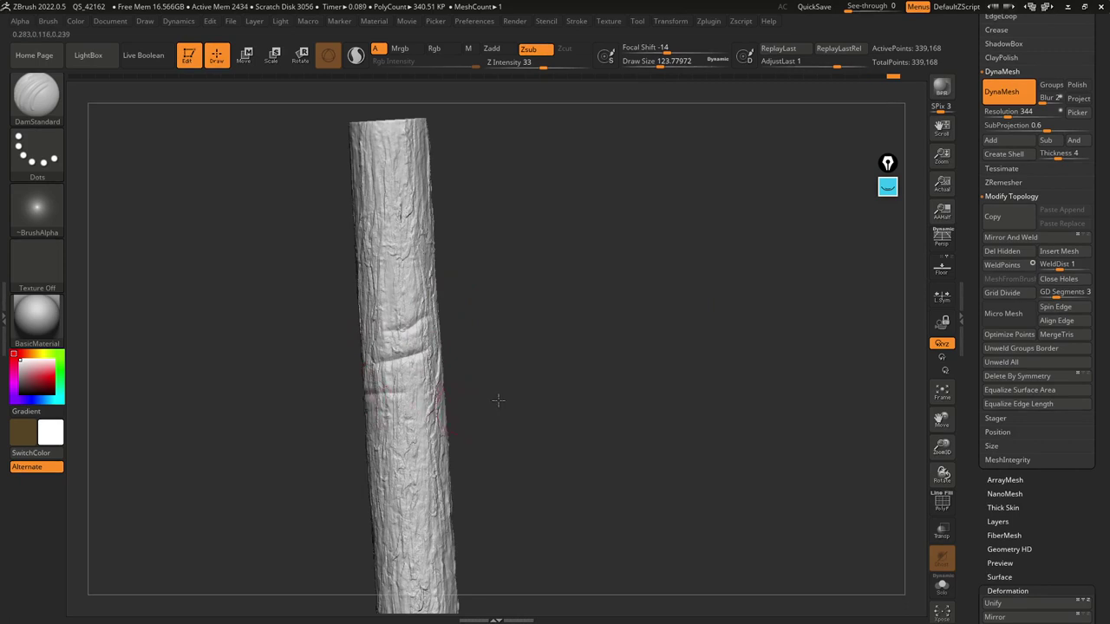
drag(485, 413, 447, 411)
mouse_move(546, 413)
mouse_down()
mouse_move(446, 181)
mouse_move(642, 260)
mouse_move(599, 266)
mouse_up()
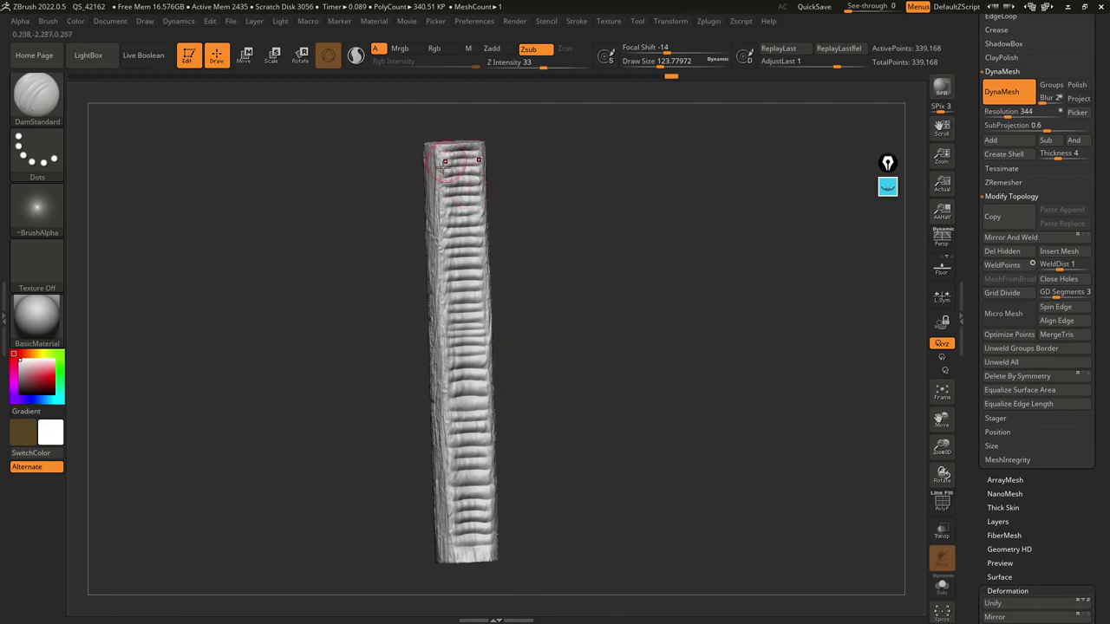
shift+drag(542, 246, 586, 188)
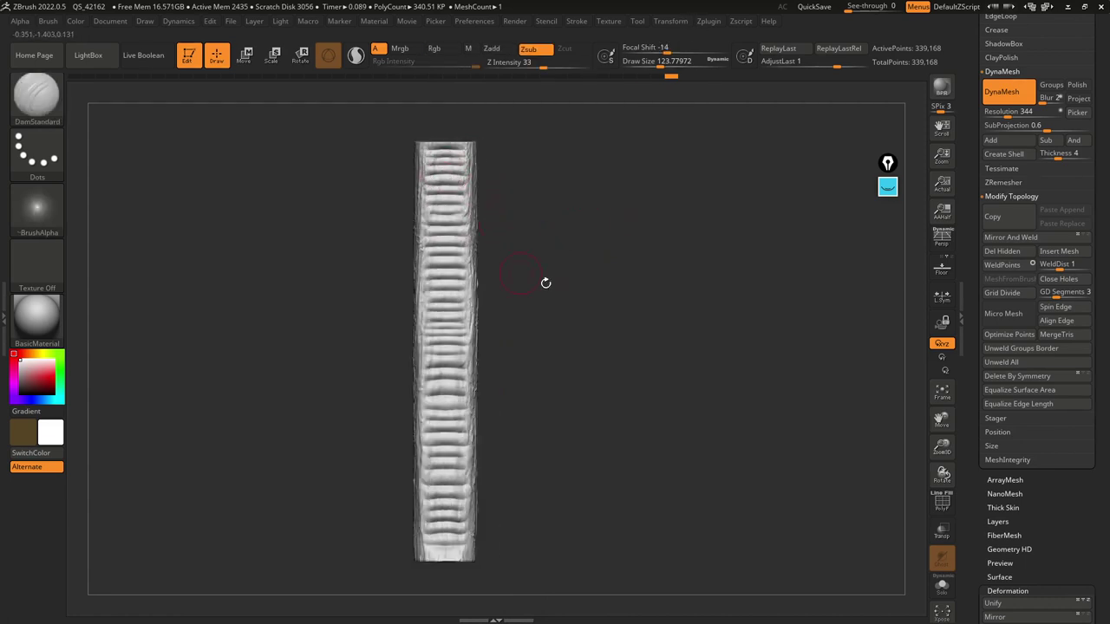
drag(497, 256, 552, 275)
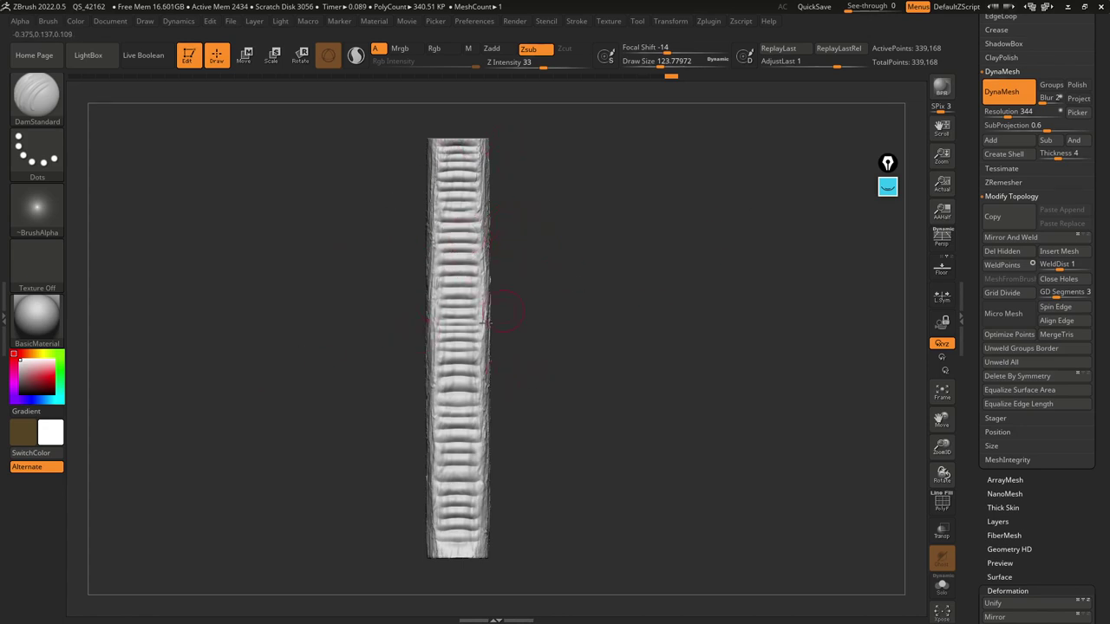
mouse_move(458, 325)
right_down()
mouse_move(495, 302)
mouse_move(540, 303)
mouse_move(467, 308)
right_up()
Step: Dock the Zplugin palette in the tray and pre-process the current mesh with Decimation Master
click(5, 304)
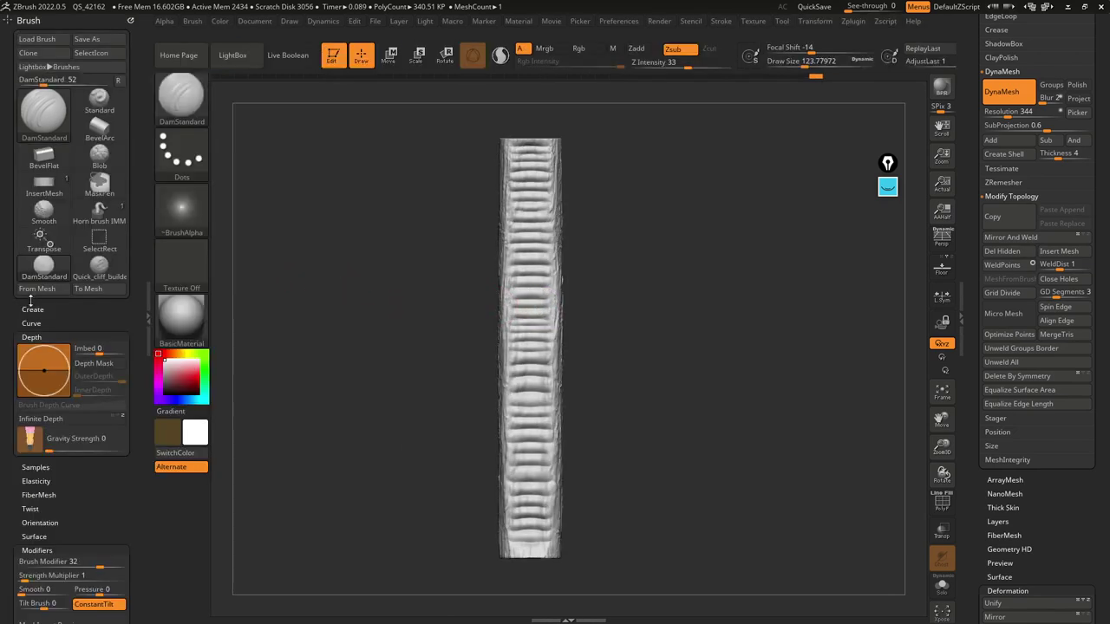
click(130, 20)
click(845, 23)
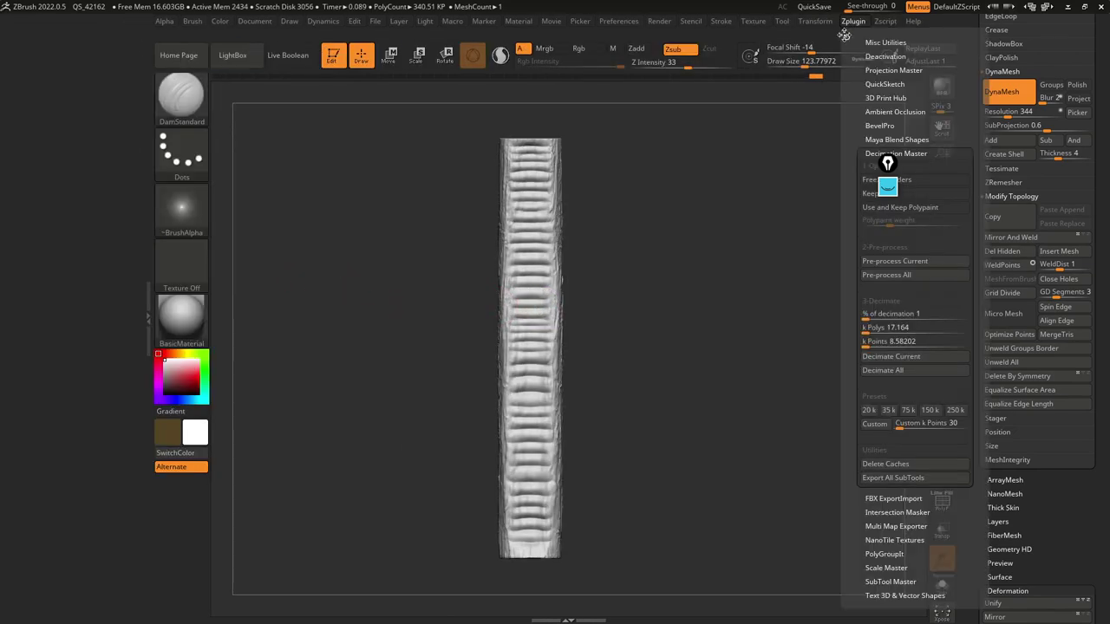
drag(845, 22, 35, 92)
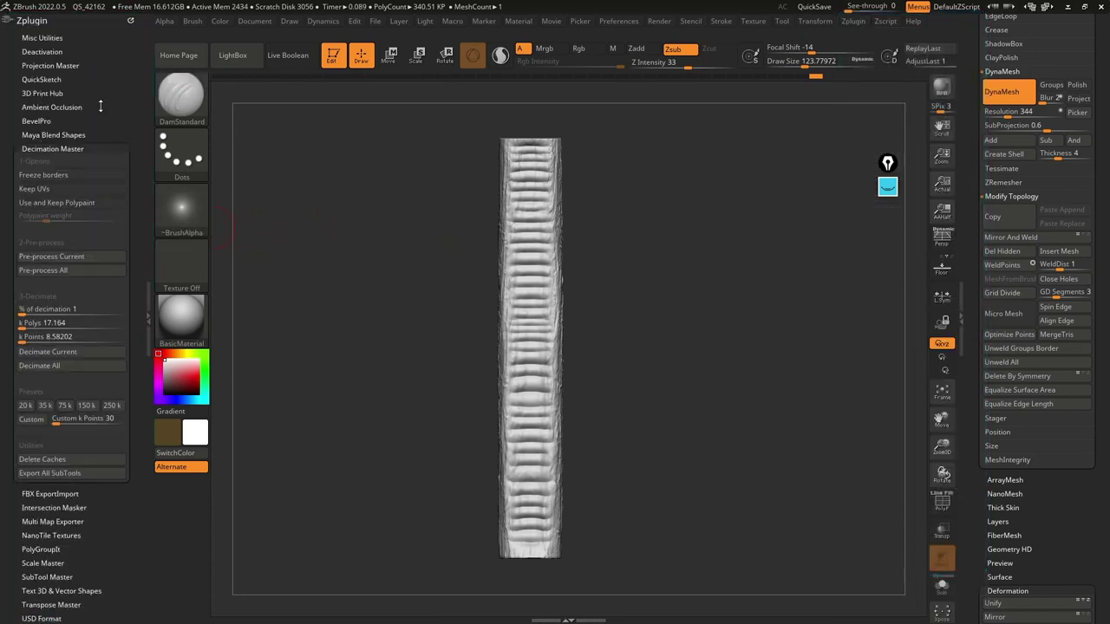
click(76, 256)
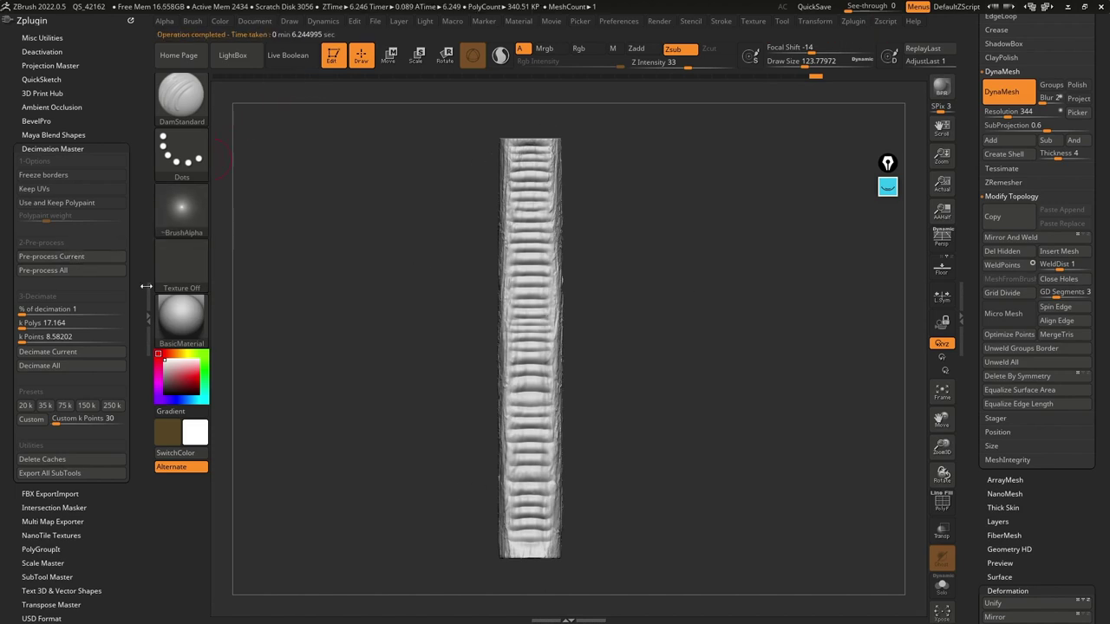
click(149, 319)
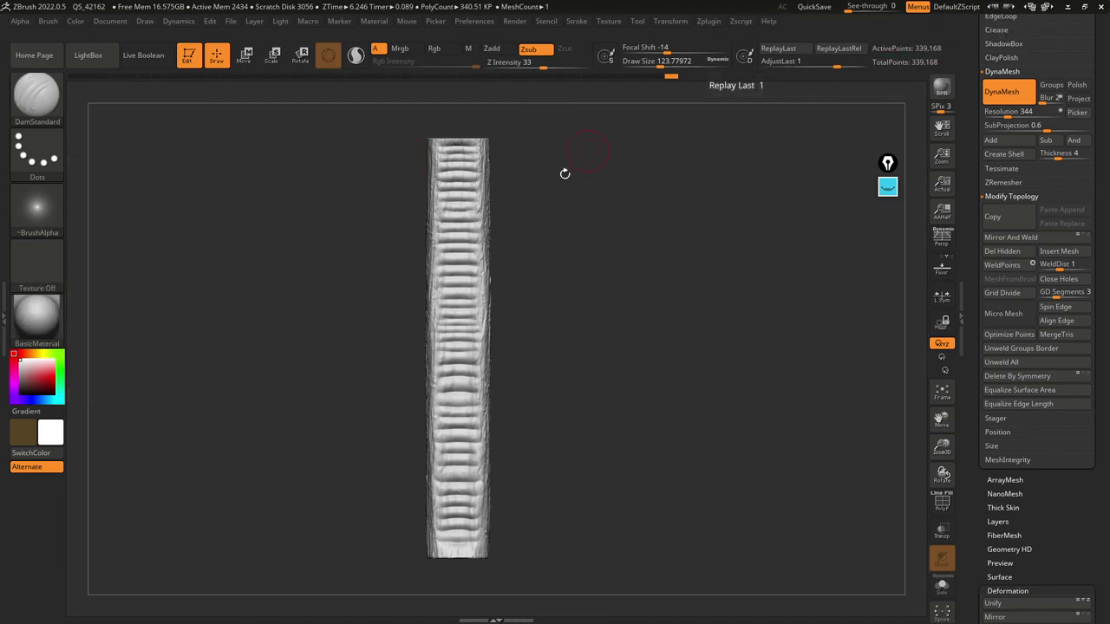
Step: Try decimating the cylinder at 5 percent and undo that decimation
click(4, 316)
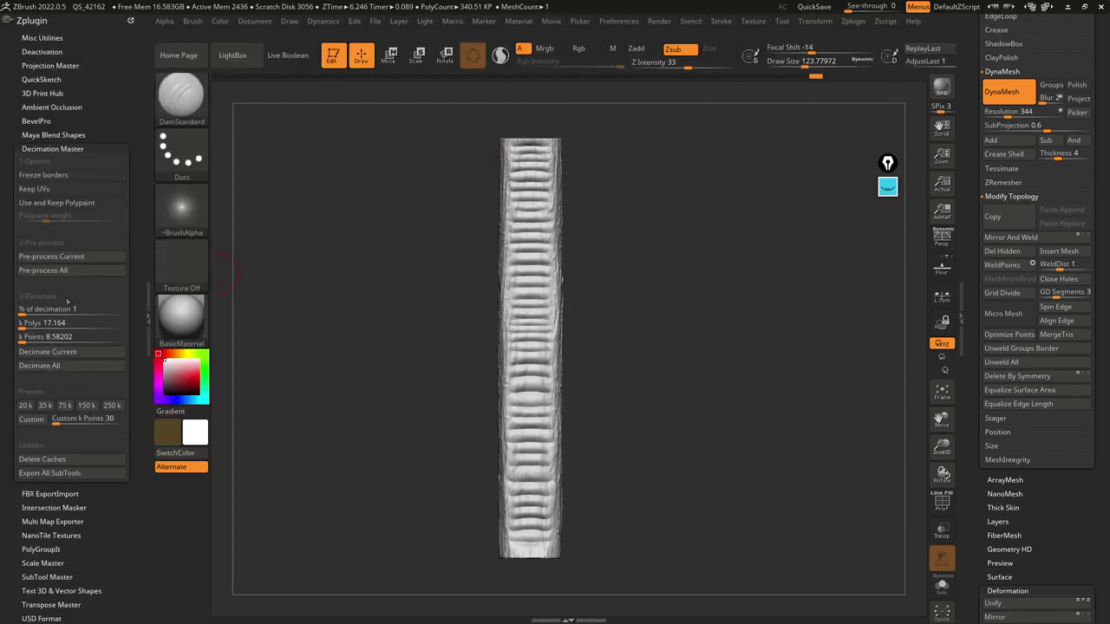
text(5)
key(Return)
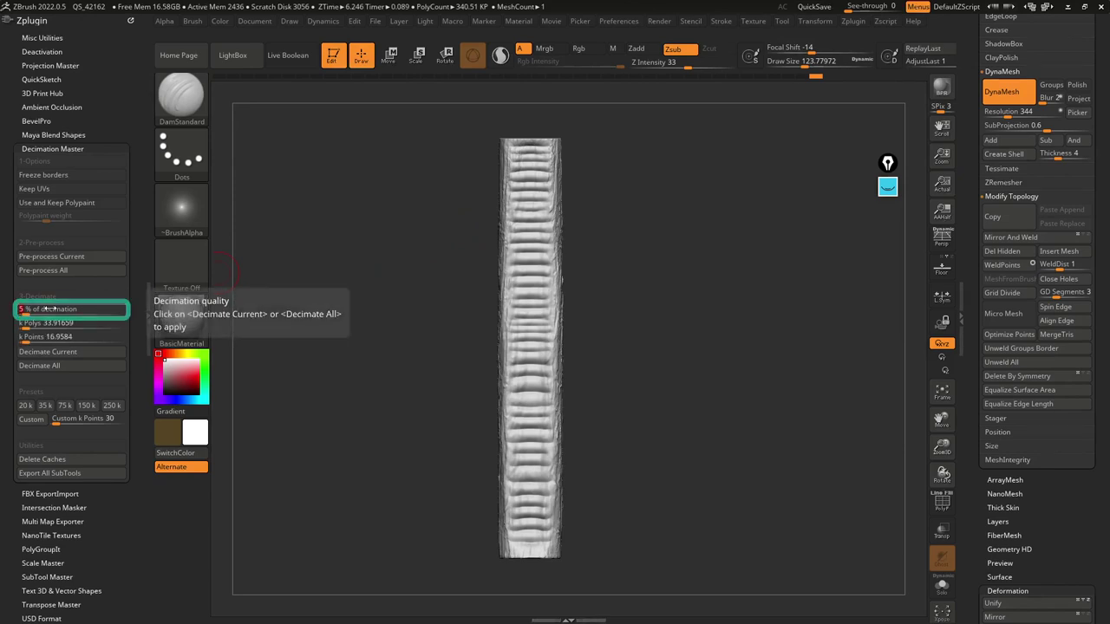
click(52, 351)
key(ctrl+z)
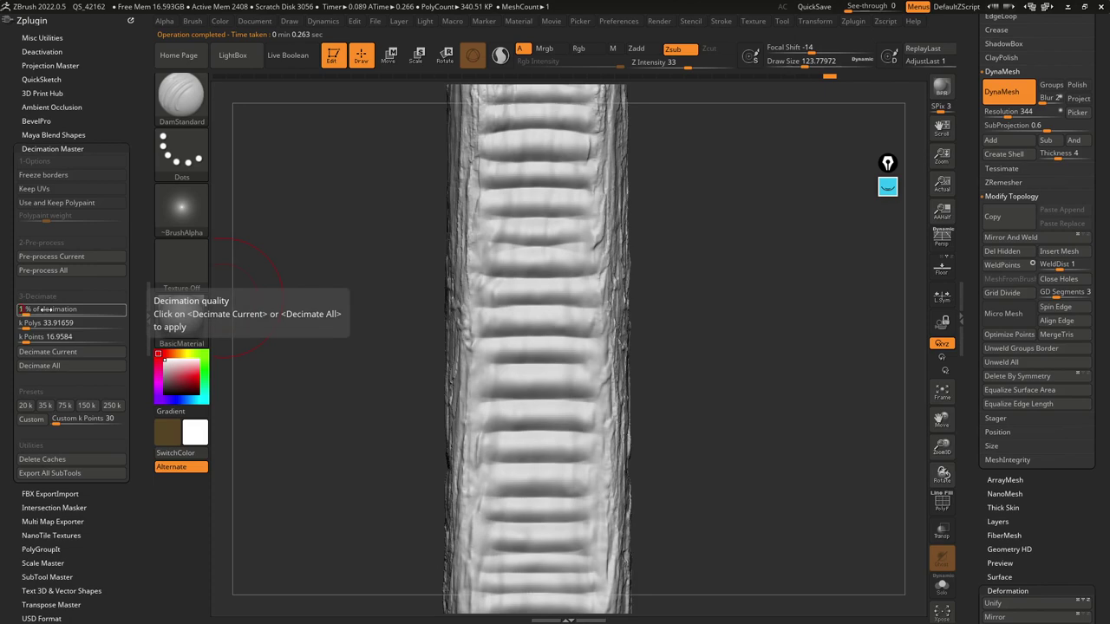
Step: Set the decimation to 20 percent, decimate the current mesh and inspect its polyframe
text(20)
key(Return)
click(48, 352)
key(shift+f)
ctrl+right_drag(540, 245, 538, 233)
right_drag(539, 233, 649, 298)
key(shift+f)
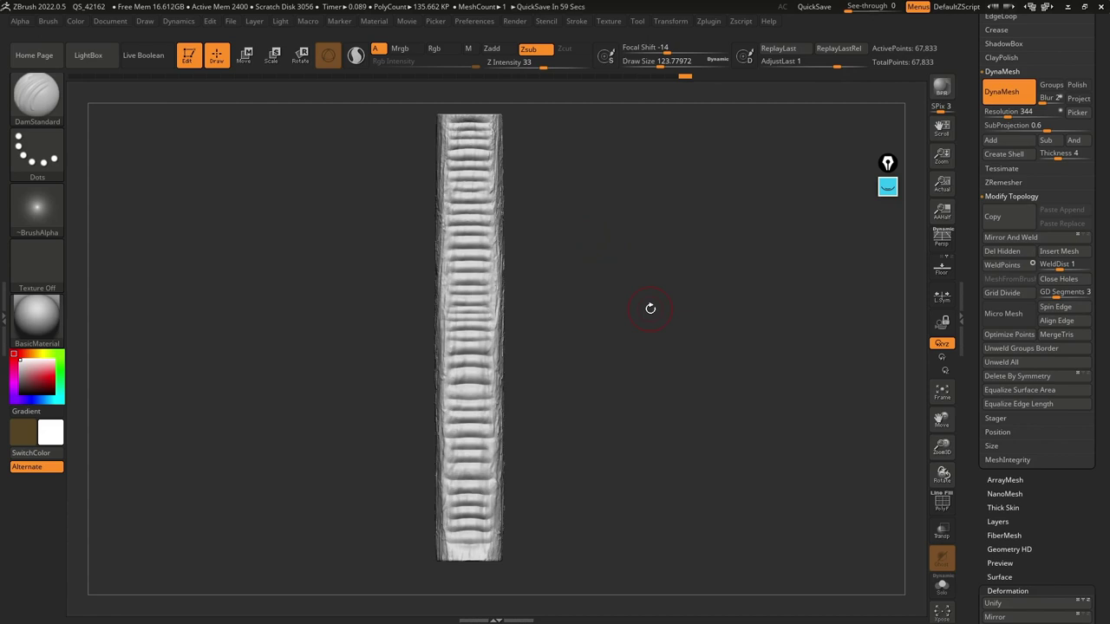
Step: Bring up the transform gizmo on the cylinder and reset its orientation
click(246, 54)
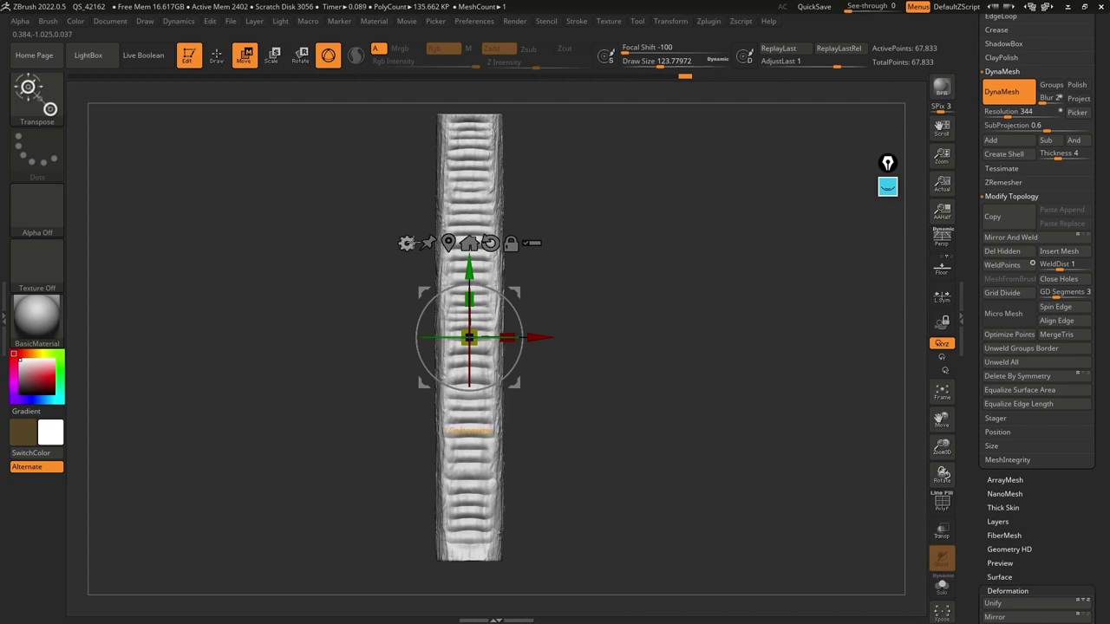
click(679, 28)
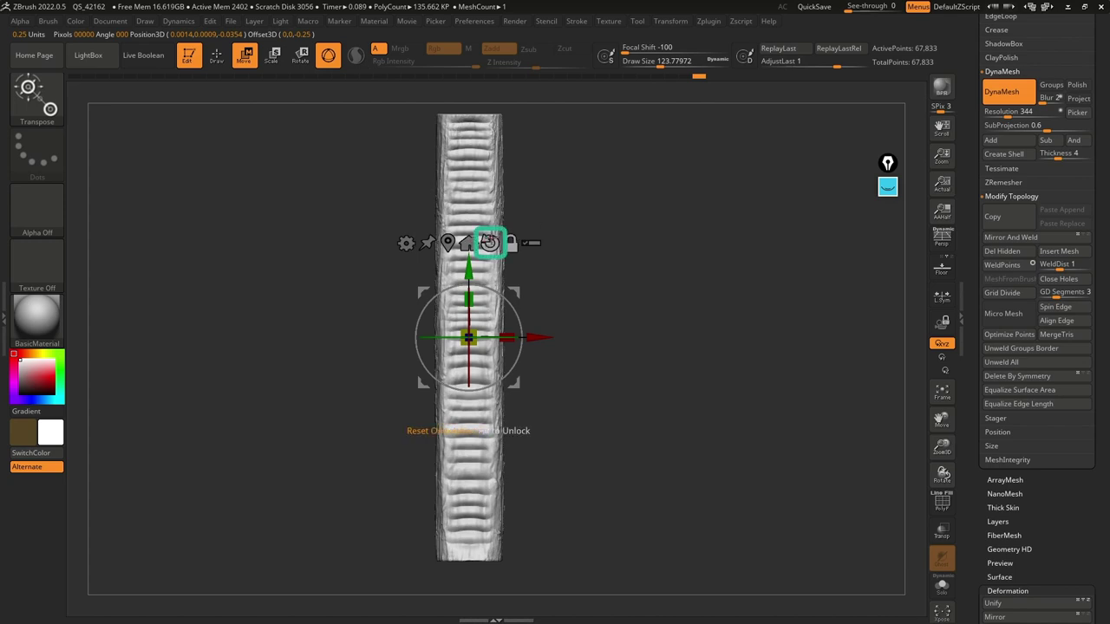
click(490, 244)
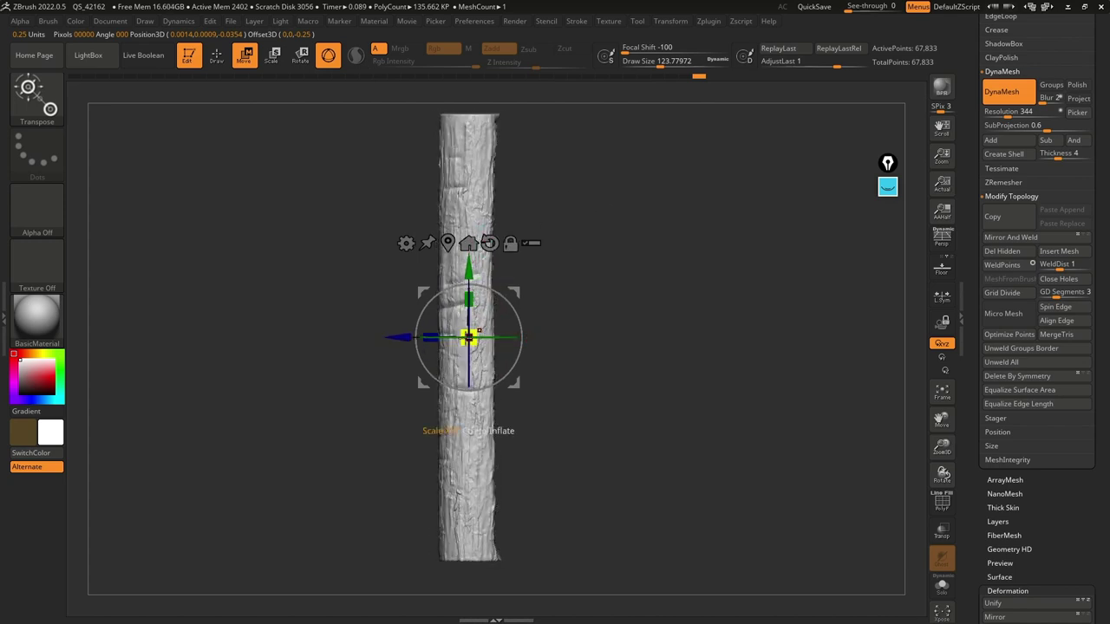
drag(719, 255, 568, 152)
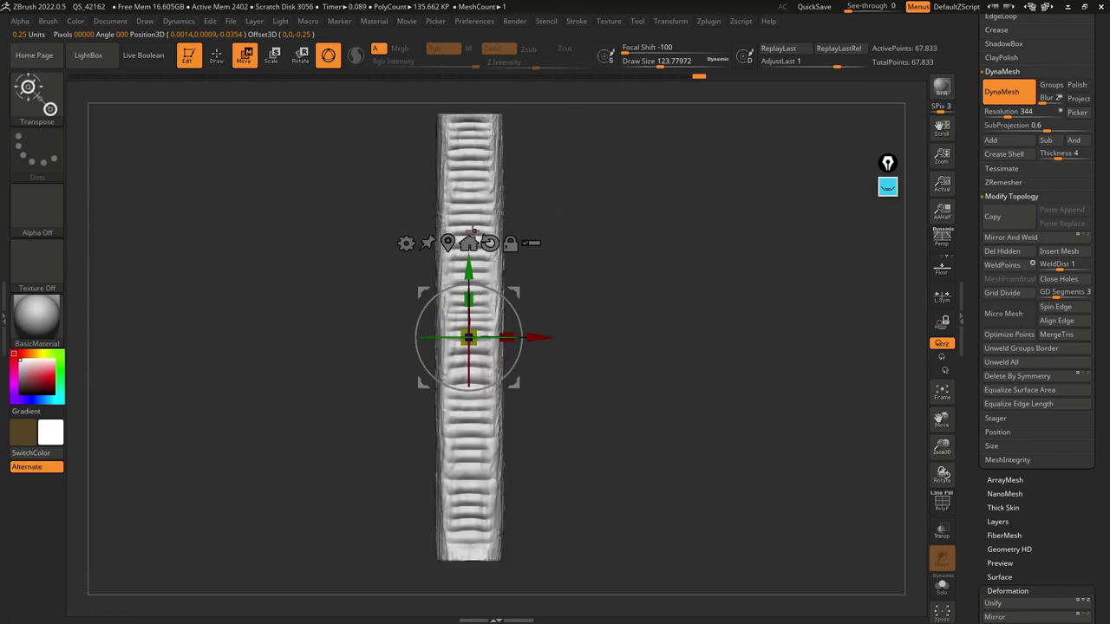
Step: Apply a Taper deformer that narrows the cylinder's upper end to a sharp point and slightly widens its base
click(406, 244)
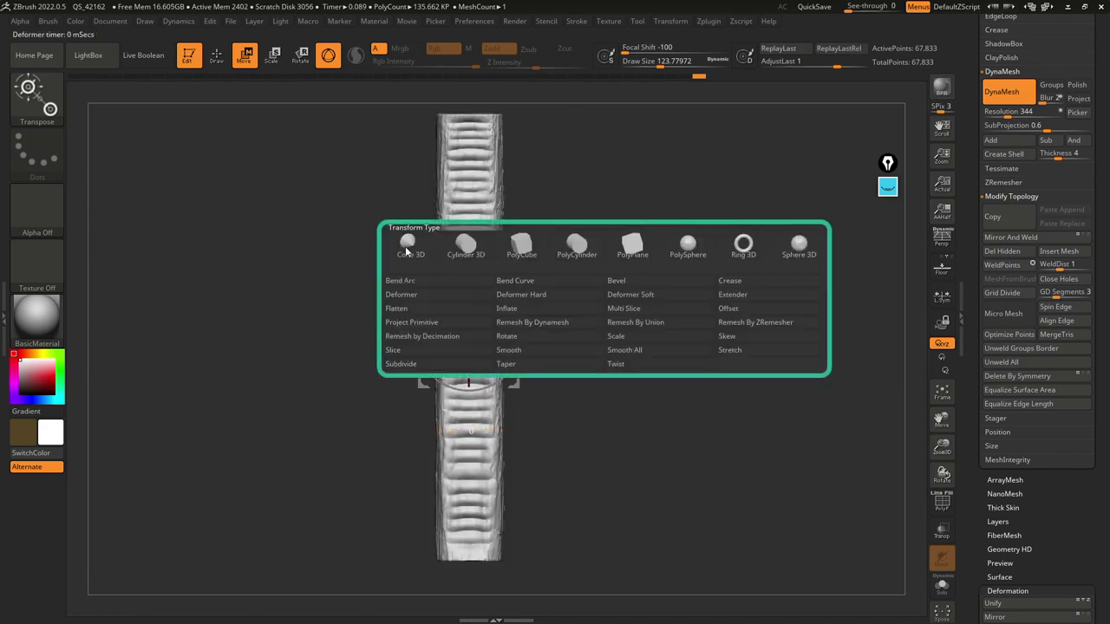
click(551, 368)
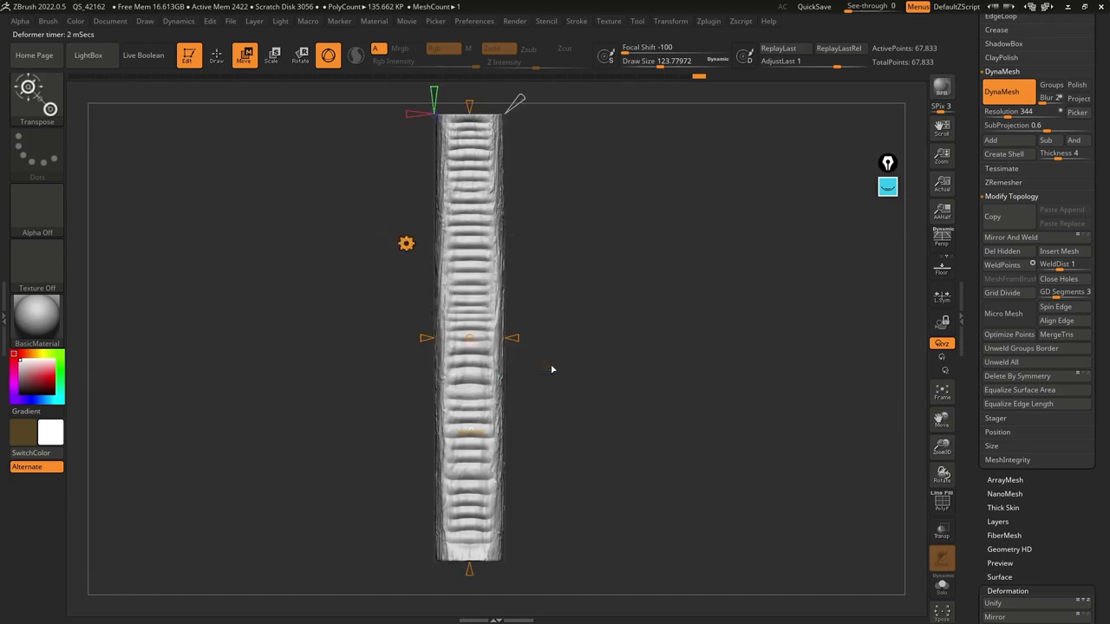
alt+drag(550, 150, 555, 183)
drag(476, 141, 477, 191)
drag(522, 134, 528, 130)
alt+drag(550, 242, 551, 211)
drag(554, 211, 612, 218)
drag(570, 345, 509, 406)
drag(474, 542, 474, 553)
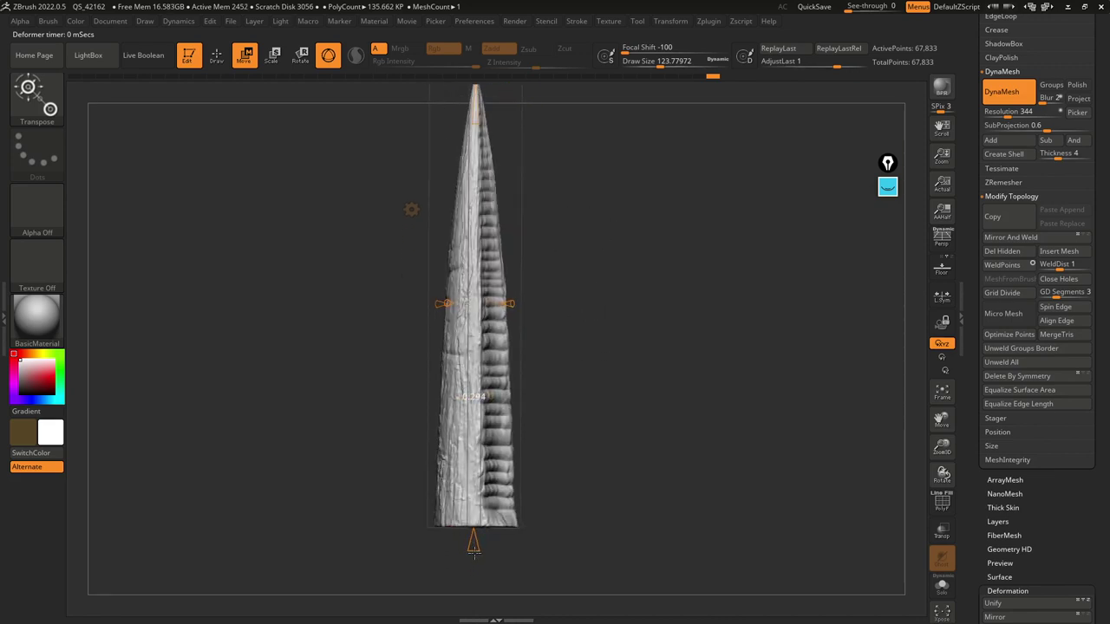
shift+drag(651, 314, 604, 317)
alt+drag(614, 251, 616, 278)
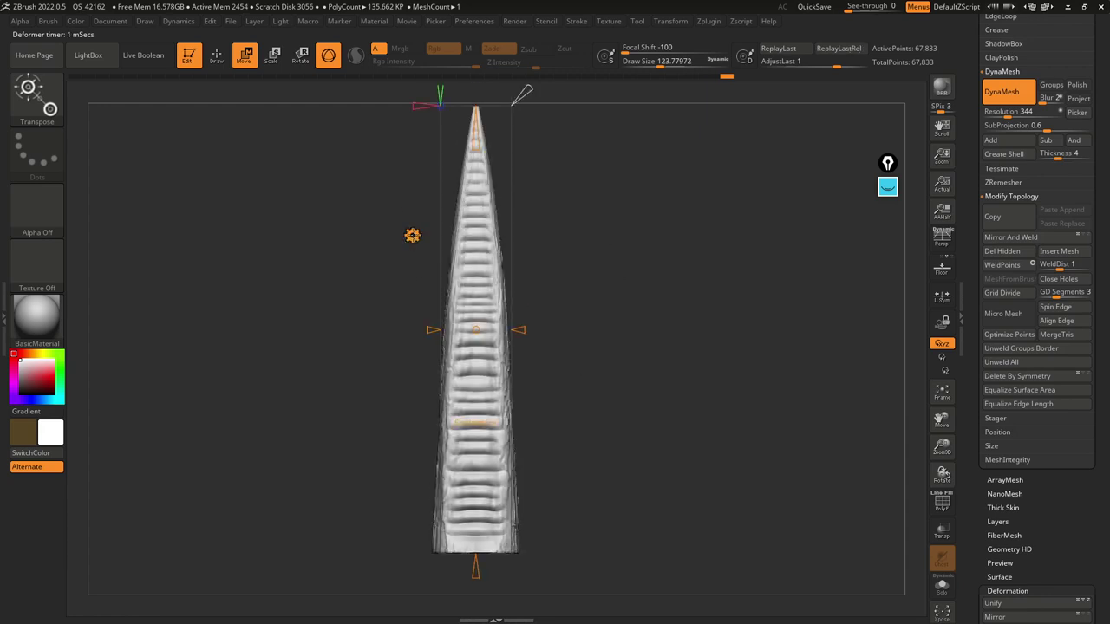
Step: Accept the taper deformation on the horn and return to Draw mode
click(412, 235)
click(594, 236)
key(q)
drag(583, 235, 456, 182)
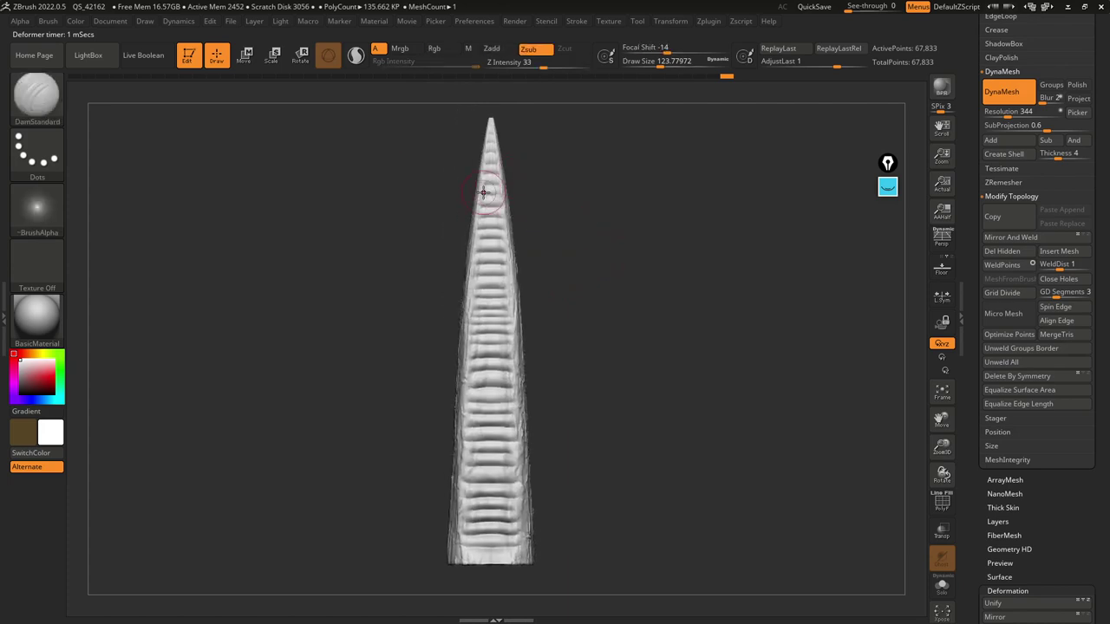
key(w)
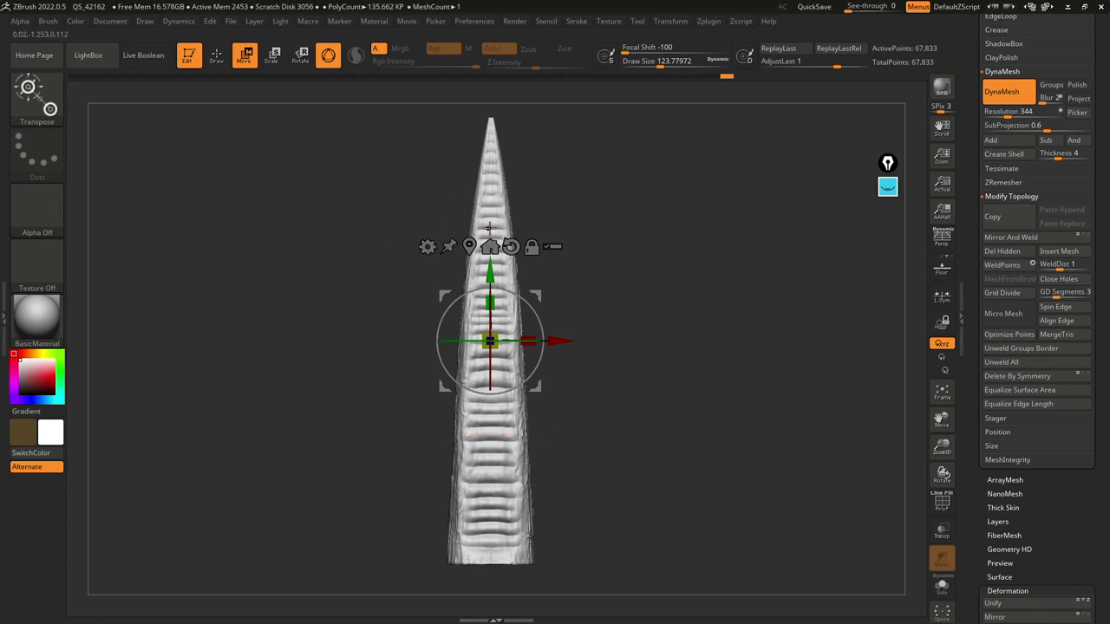
key(q)
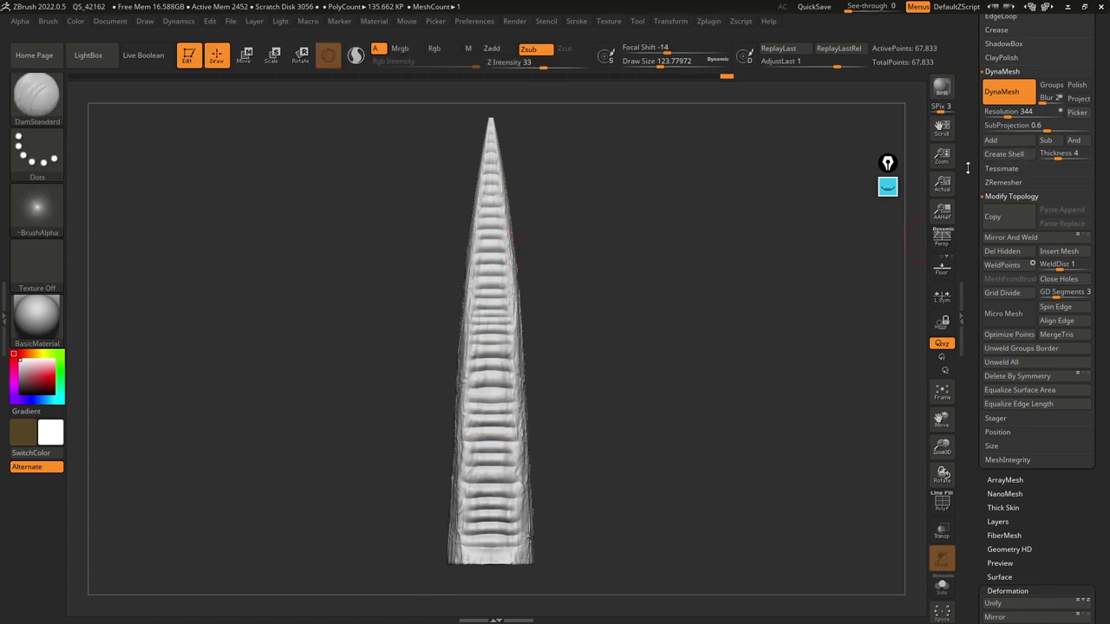
Step: Copy the tapered horn subtool and paste it into the bat creature tool as a new subtool
scroll(1020, 241, up, 5)
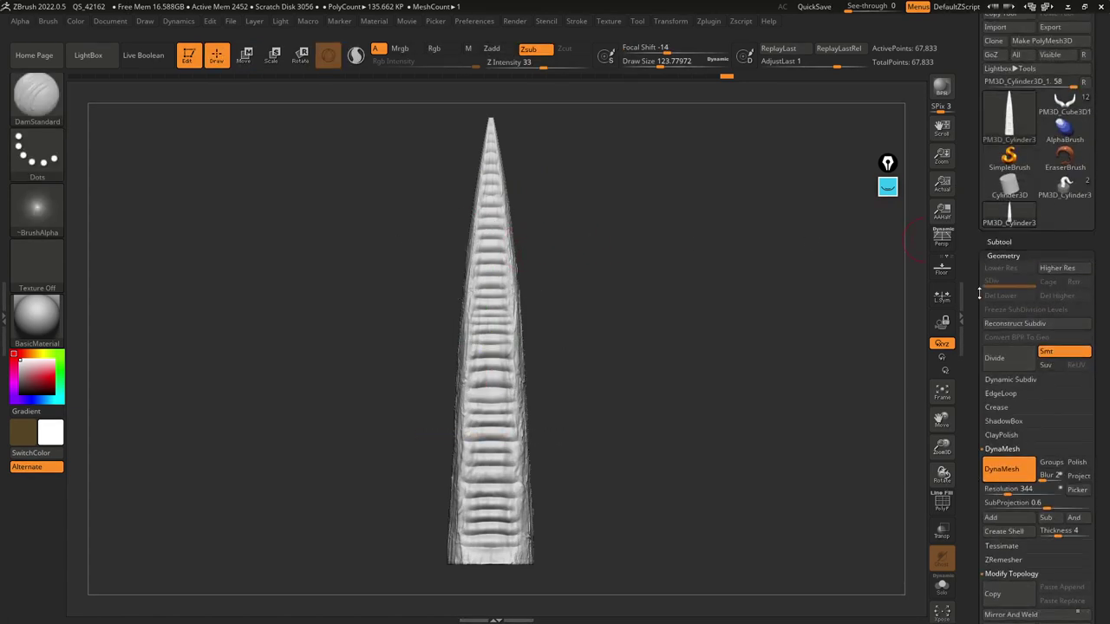
click(1007, 242)
click(963, 199)
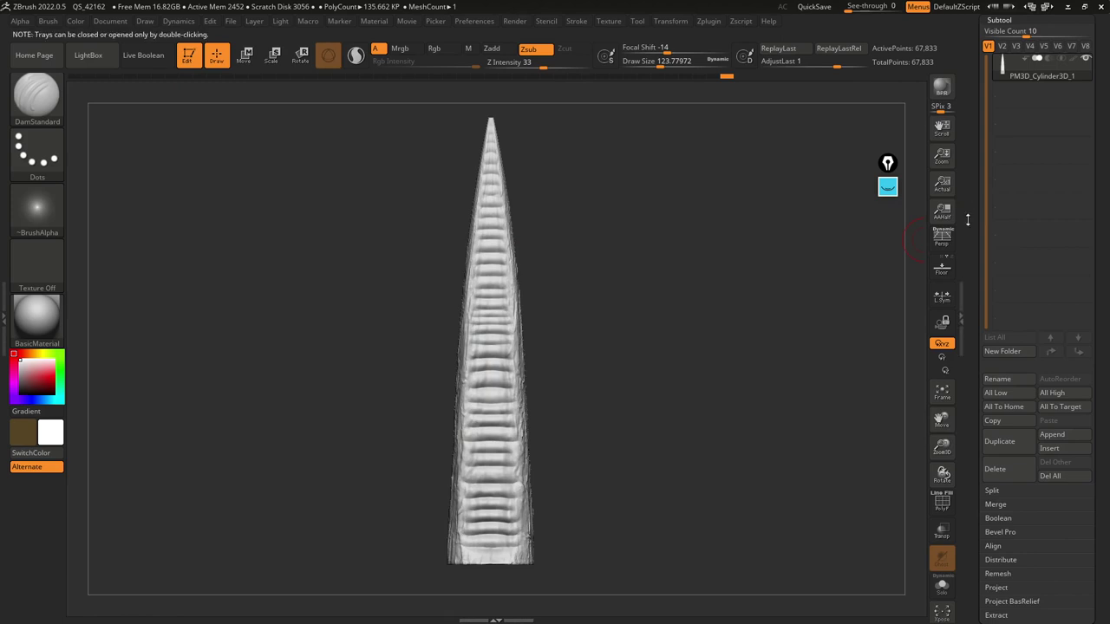
scroll(999, 277, up, 3)
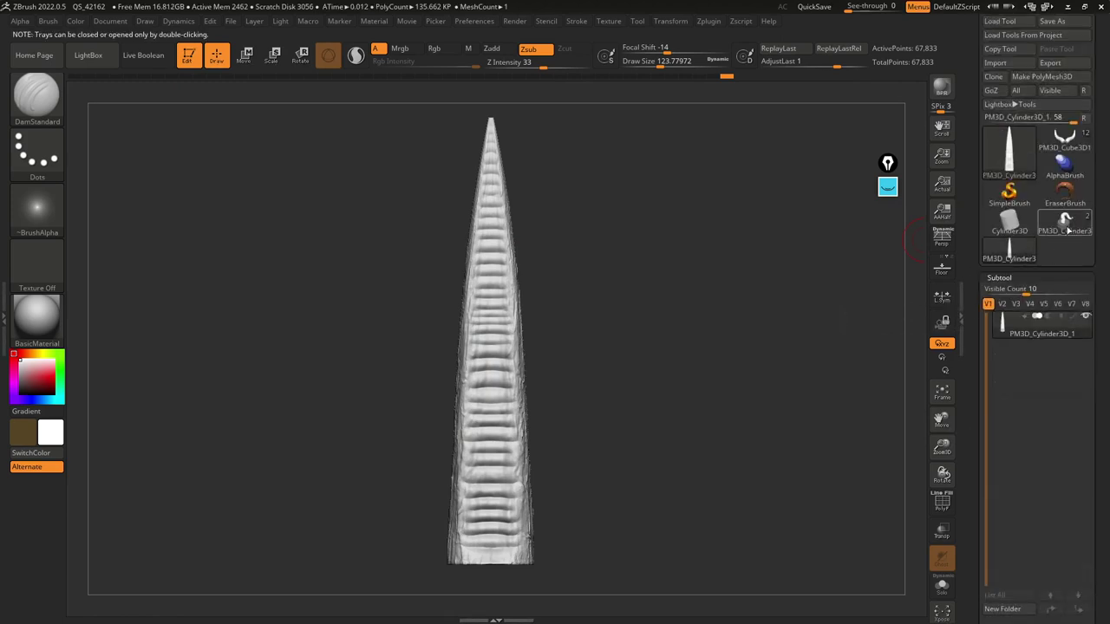
click(1065, 136)
scroll(1085, 293, down, 5)
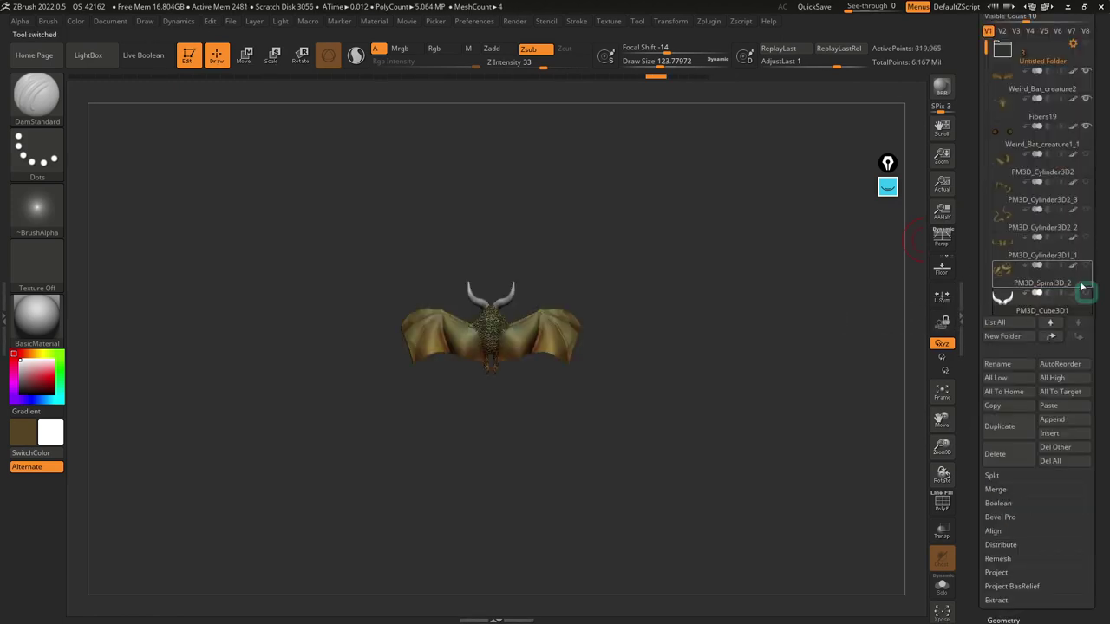
click(1057, 405)
drag(739, 208, 639, 220)
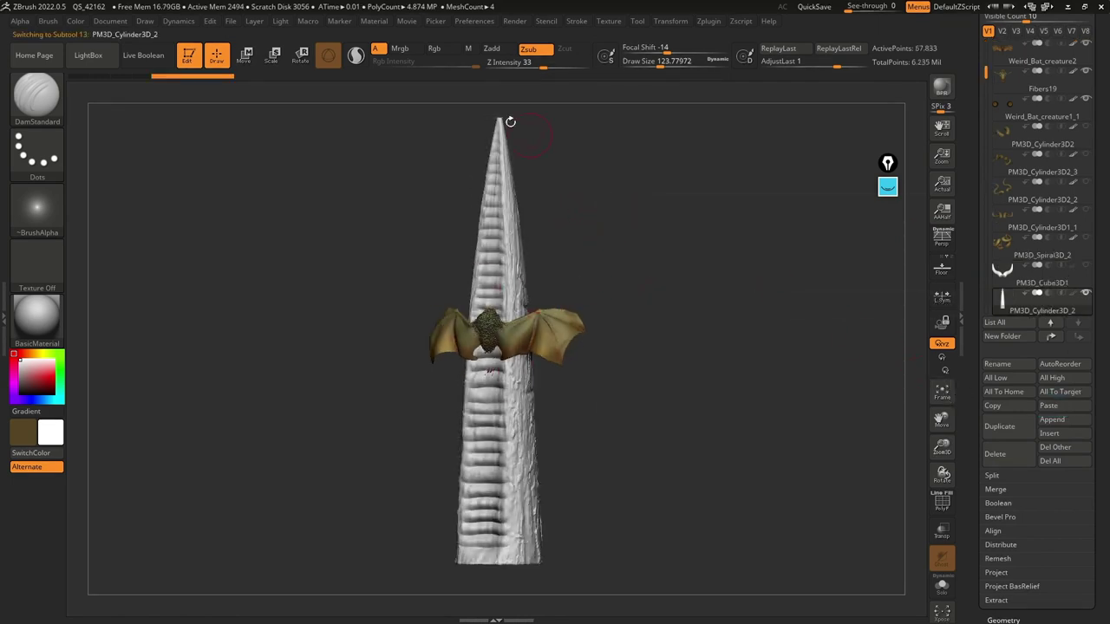
Step: Apply the Unify deformation to the pasted horn to normalize its size
drag(970, 463, 986, 322)
click(1016, 219)
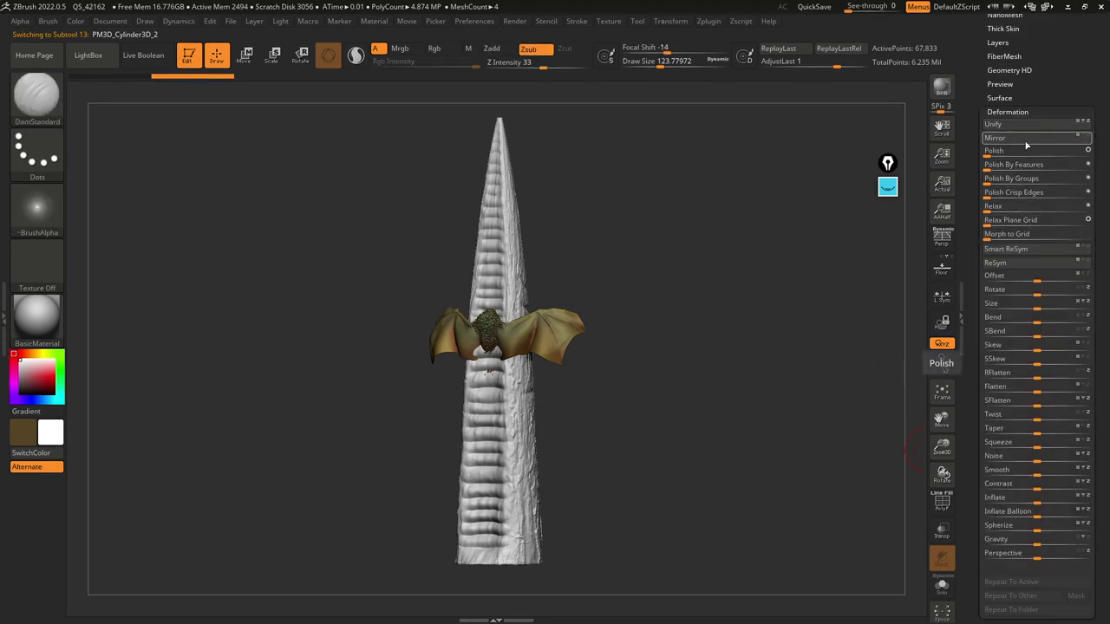
click(1006, 124)
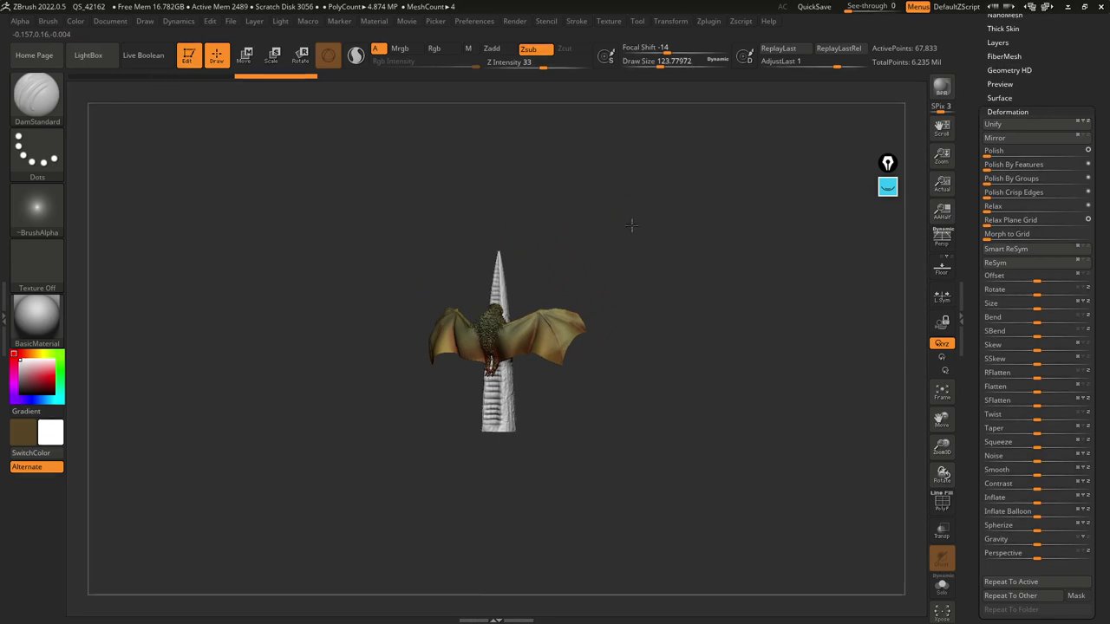
alt+drag(630, 221, 670, 238)
Step: Scale down the horn, move it above the creature's head, and center the gizmo on the unmasked mesh
key(w)
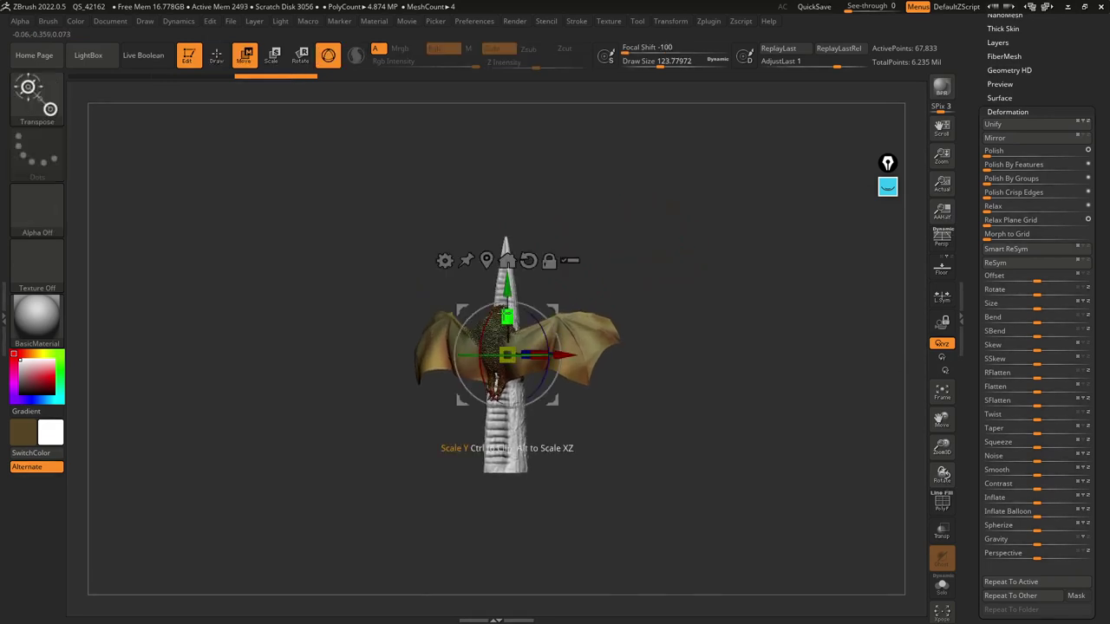
drag(508, 355, 475, 375)
drag(507, 285, 507, 223)
alt+drag(630, 223, 641, 325)
drag(564, 201, 623, 197)
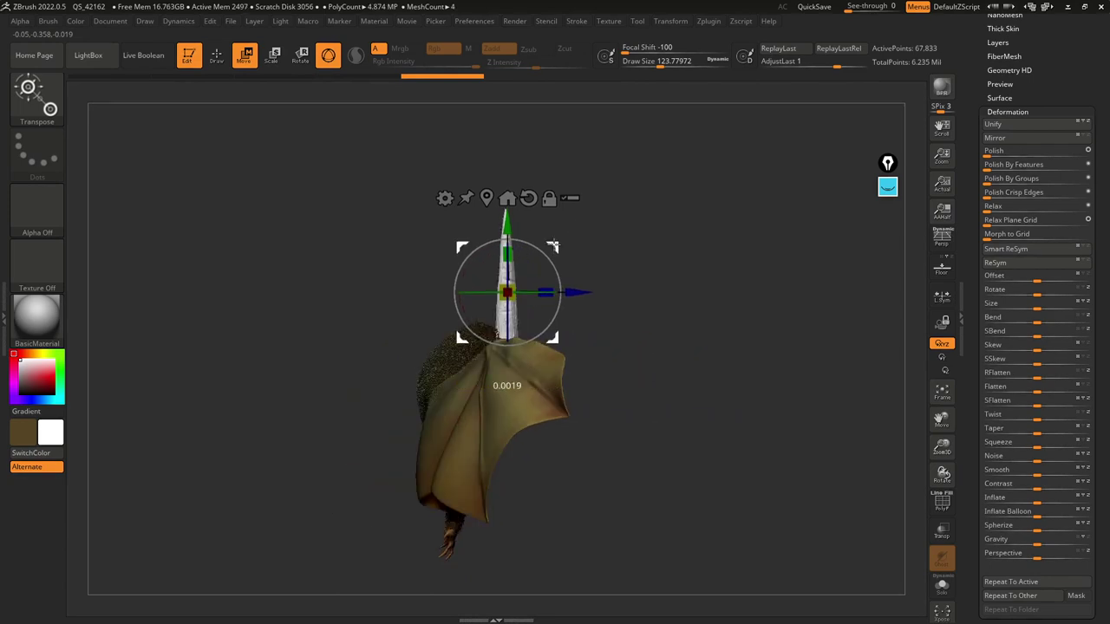
drag(452, 337, 513, 296)
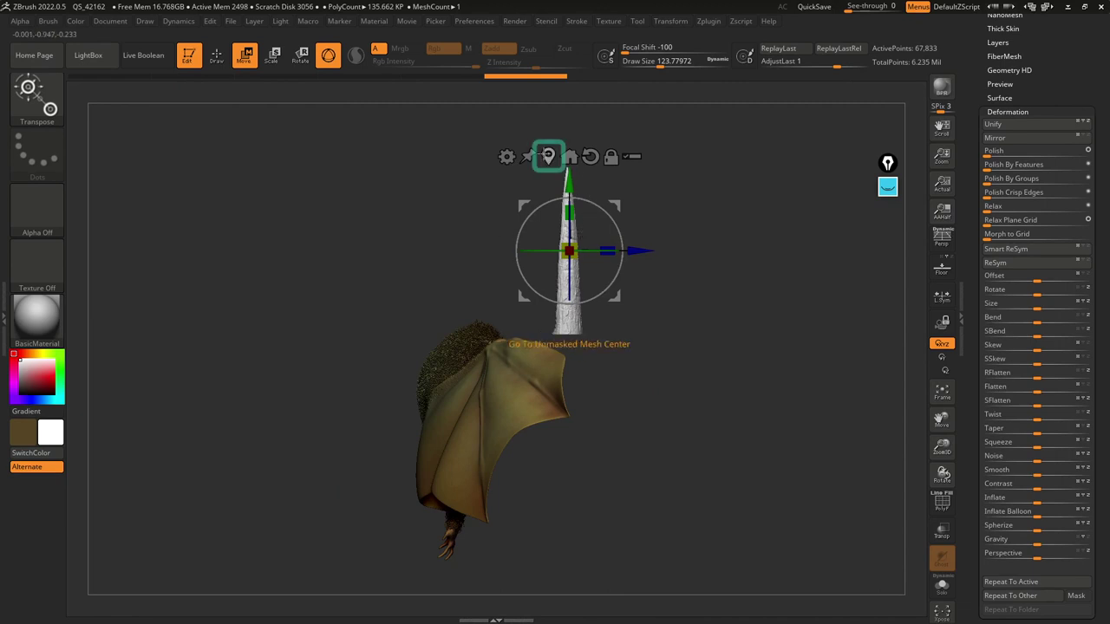
click(549, 156)
Step: Tilt the horn sideways and backward and seat its base on one side of the creature's head
drag(634, 225, 560, 252)
drag(641, 200, 659, 248)
drag(554, 227, 445, 249)
drag(530, 252, 366, 305)
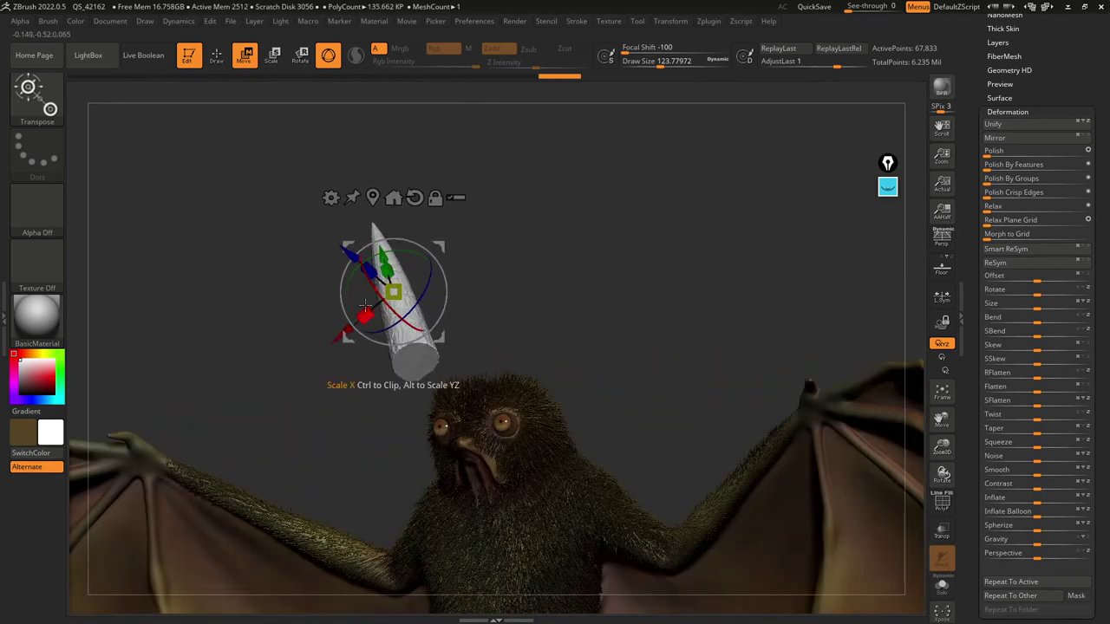
drag(439, 249, 521, 292)
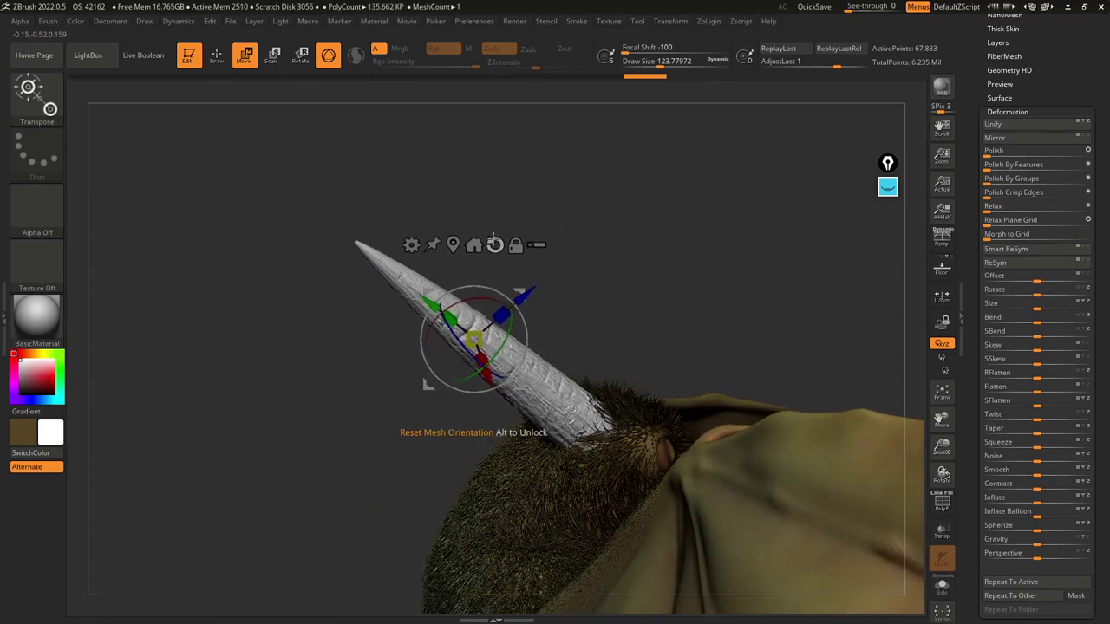
Step: Fine-tune the horn's angle and position so its base sinks into the head fur and its tip points outward
key(alt)
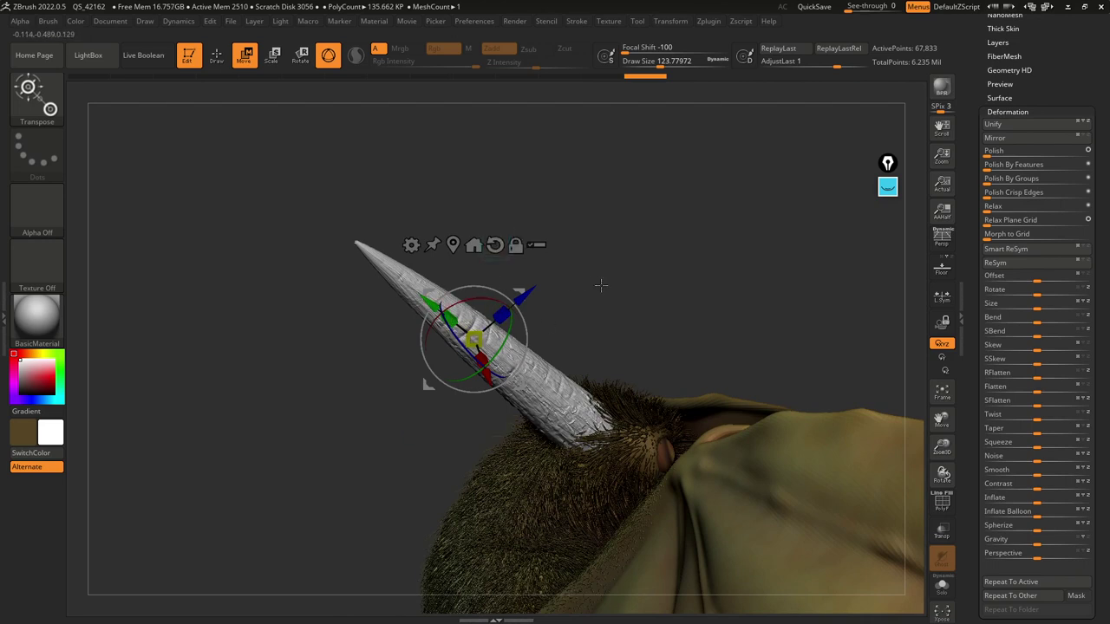
drag(581, 299, 585, 358)
drag(658, 357, 628, 371)
drag(571, 349, 586, 291)
drag(672, 319, 557, 322)
shift+drag(656, 244, 640, 251)
drag(536, 313, 545, 308)
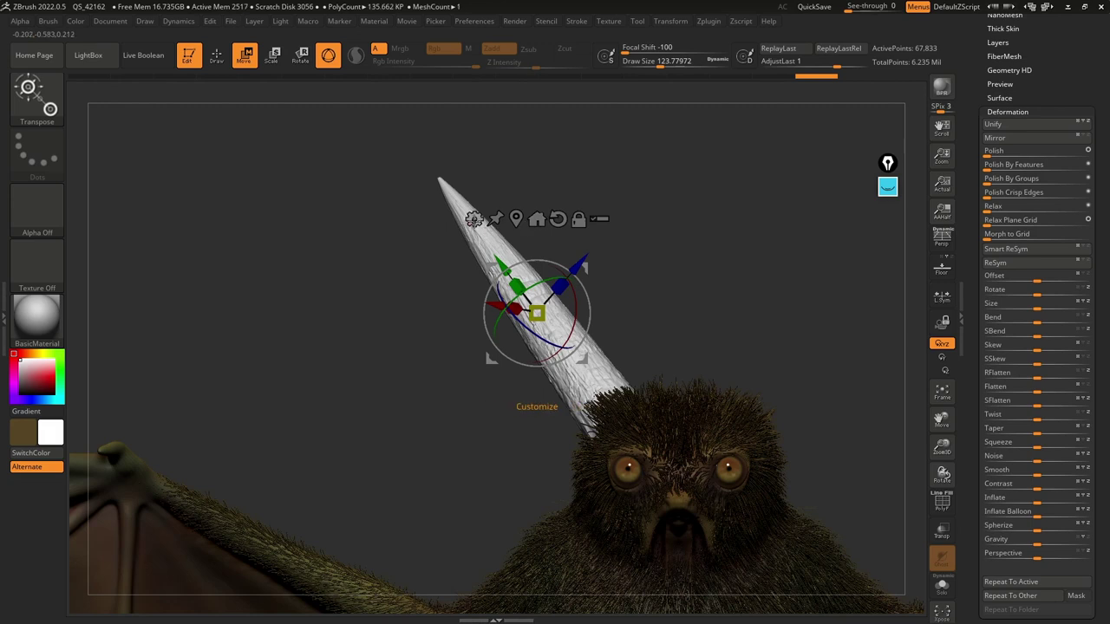
Step: Apply the Bend Curve deformer to the horn
click(474, 219)
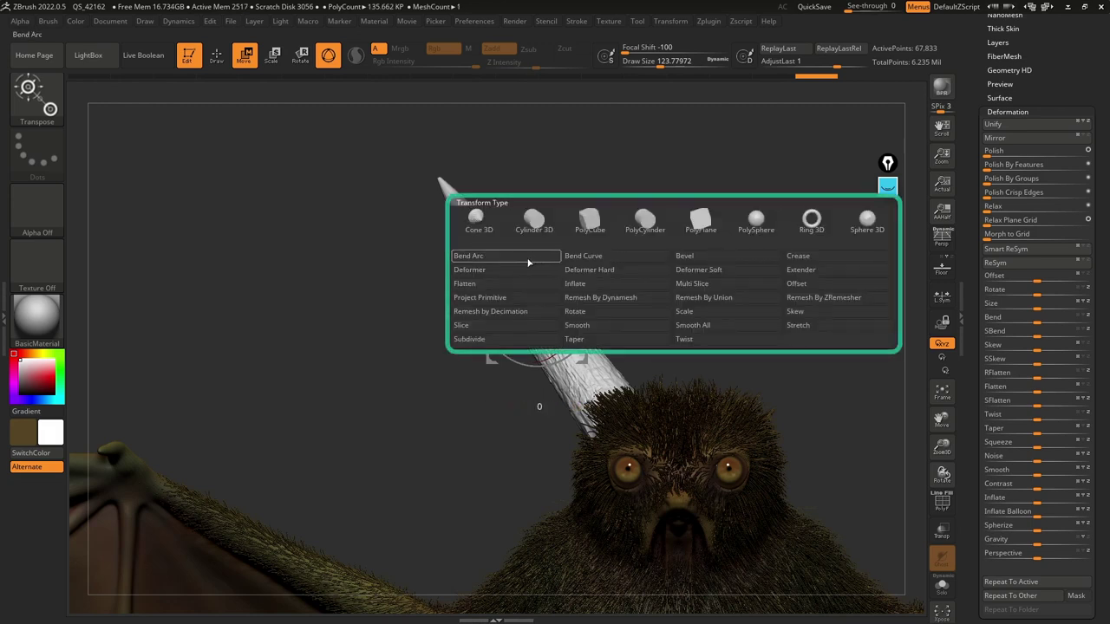
click(593, 258)
click(620, 261)
alt+drag(613, 243, 657, 330)
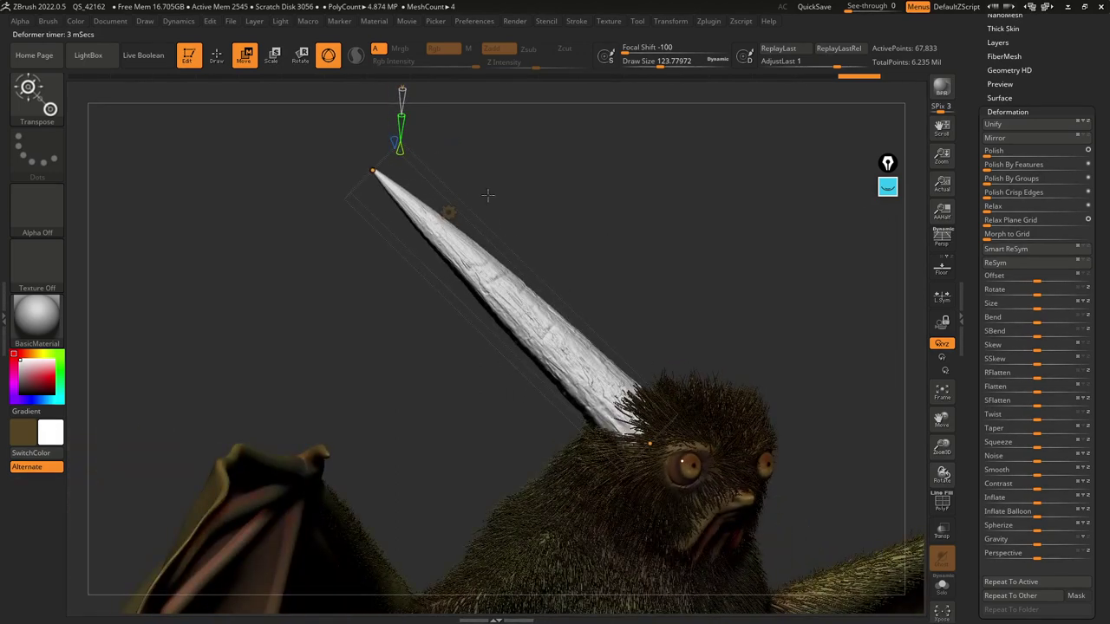
alt+drag(438, 342, 424, 388)
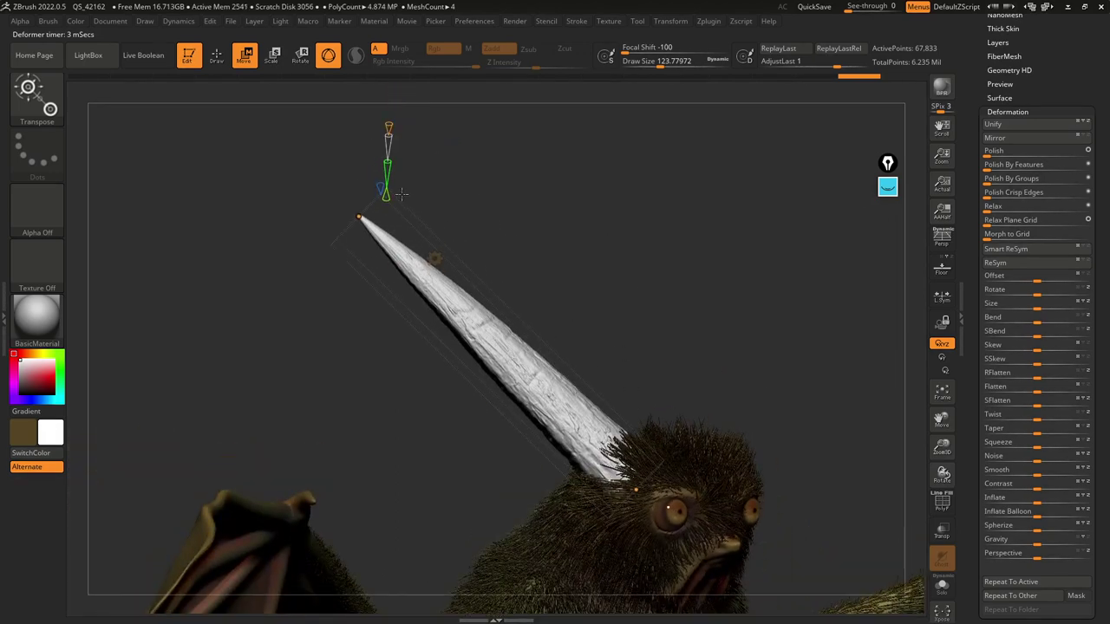
drag(655, 323, 539, 261)
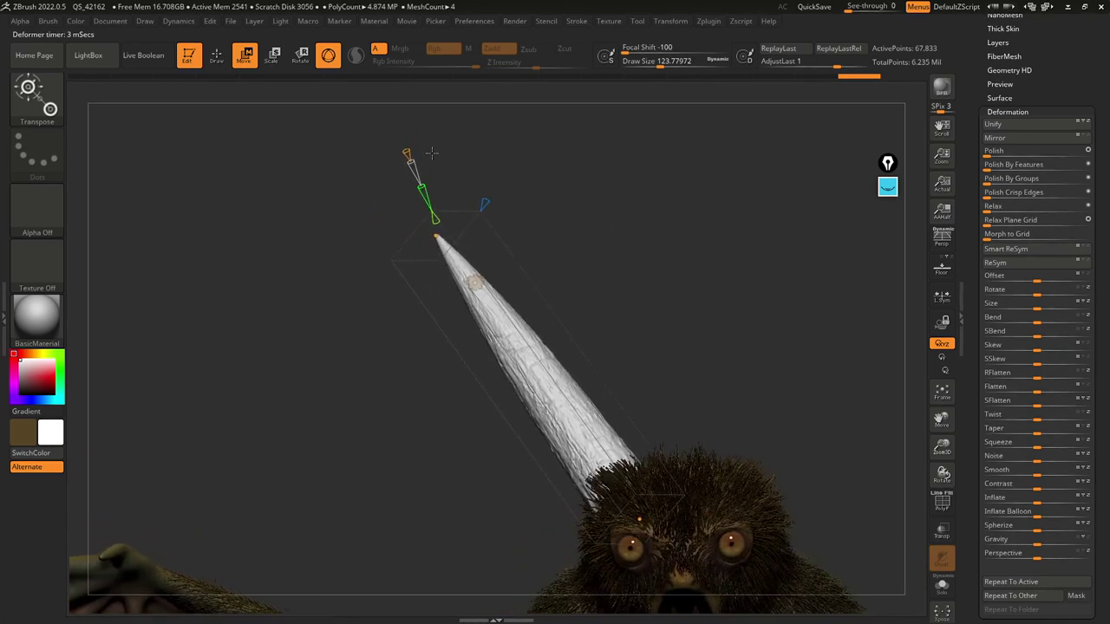
Step: Switch the horn back to the standard Gizmo 3D and return to its Bend Curve deformer
click(408, 154)
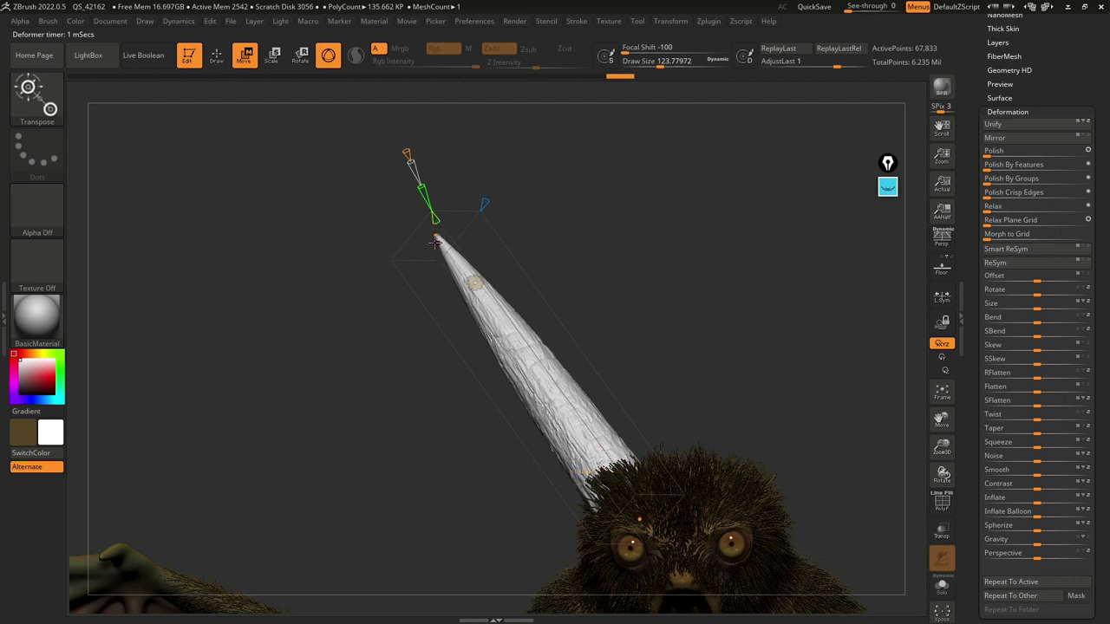
click(475, 283)
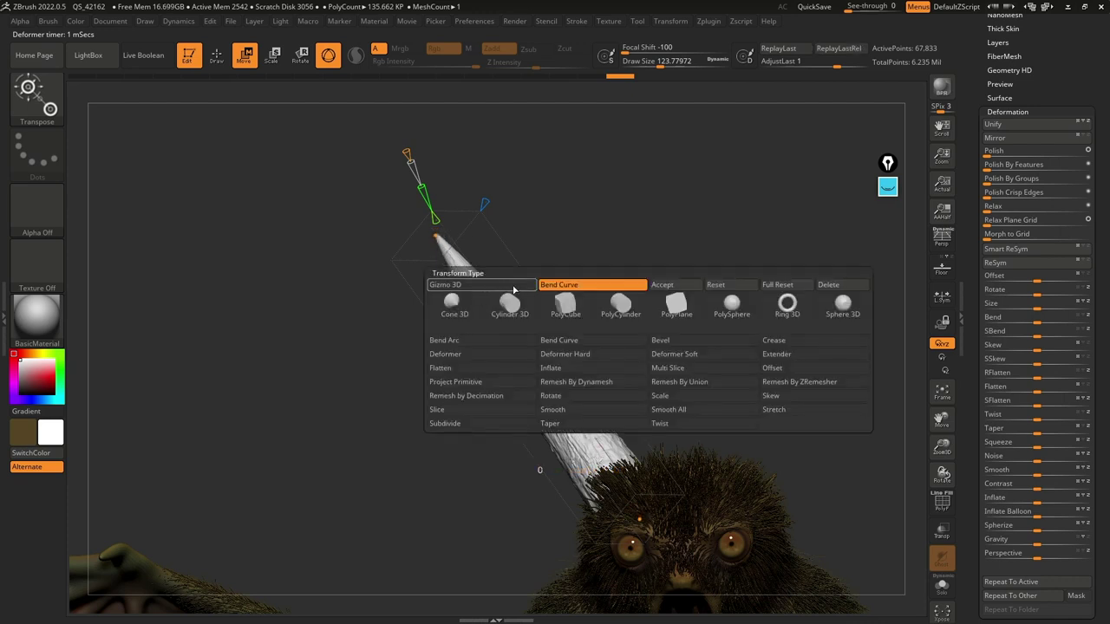
click(513, 287)
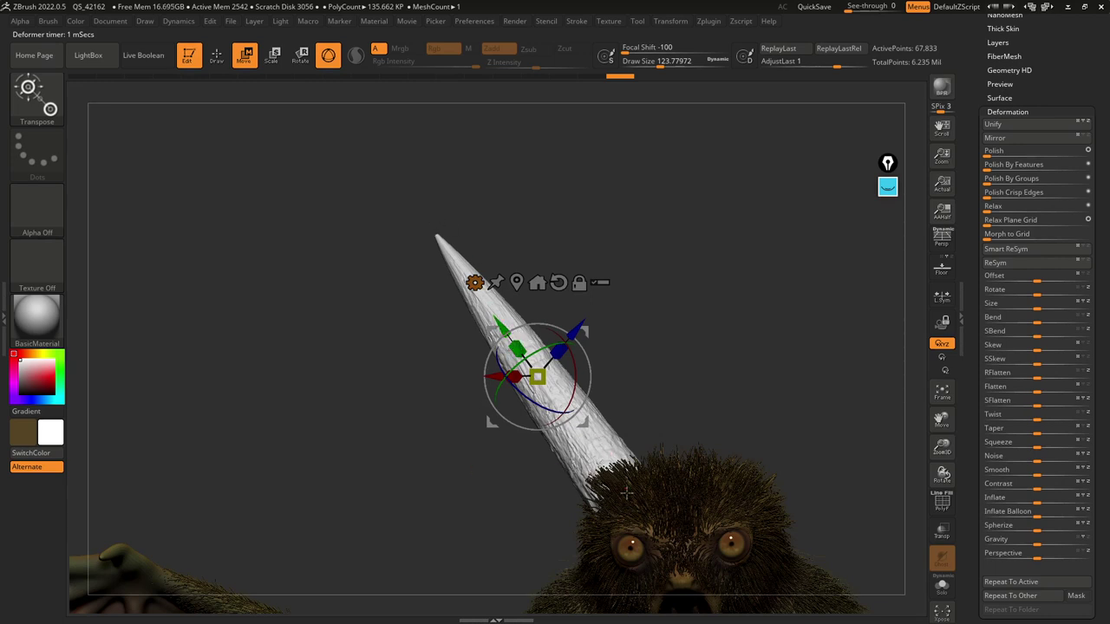
click(477, 284)
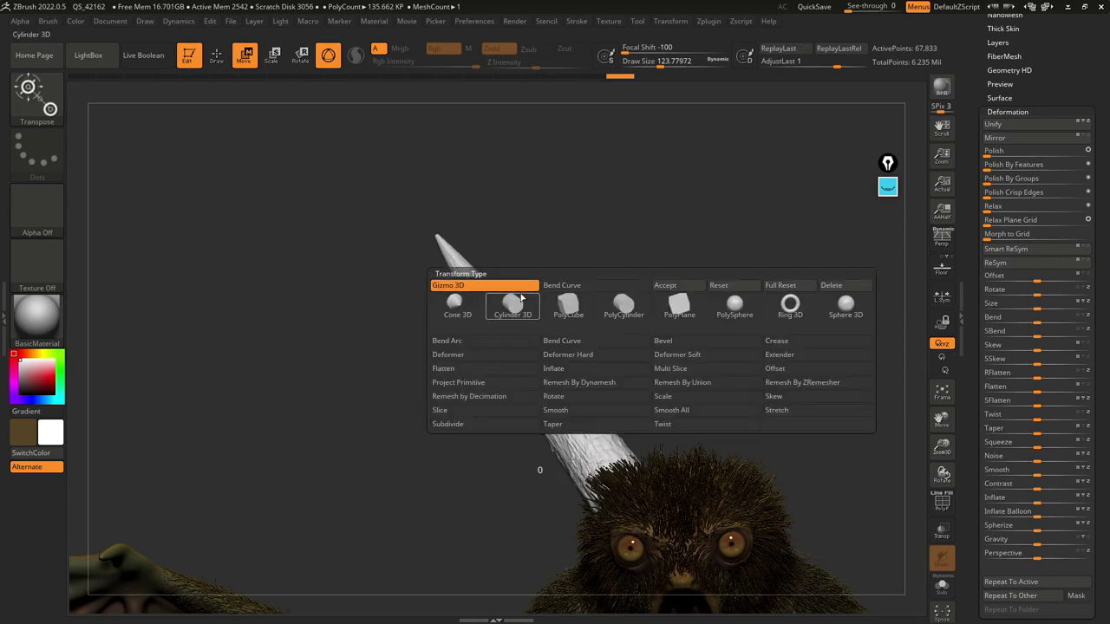
click(574, 286)
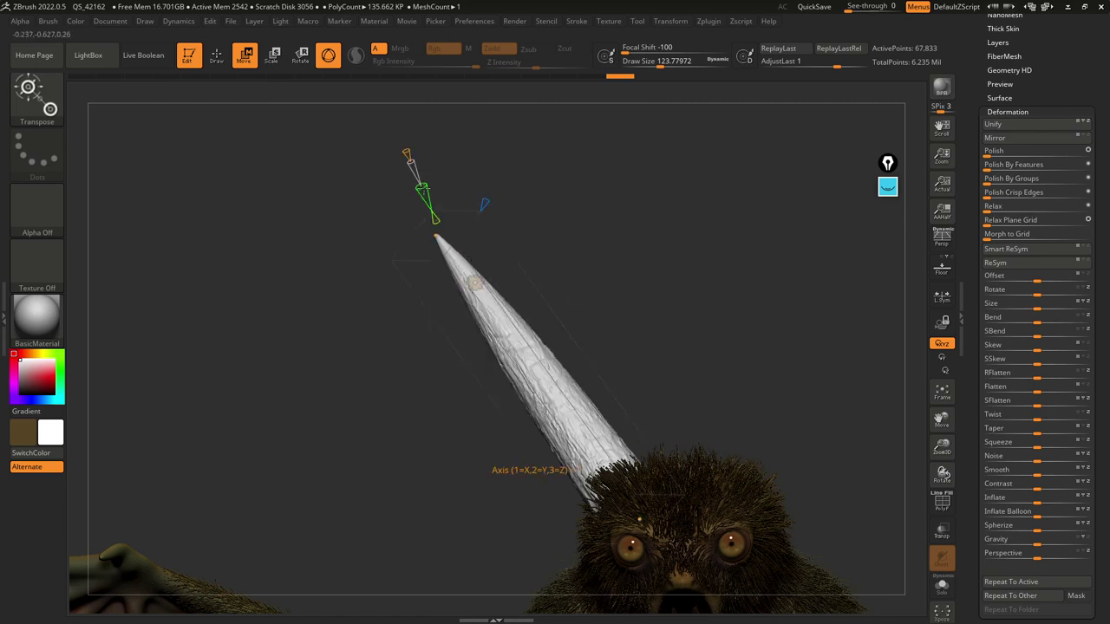
Step: Try running the bend curve across the horn on another axis, and restore the lengthwise axis
drag(422, 188, 427, 201)
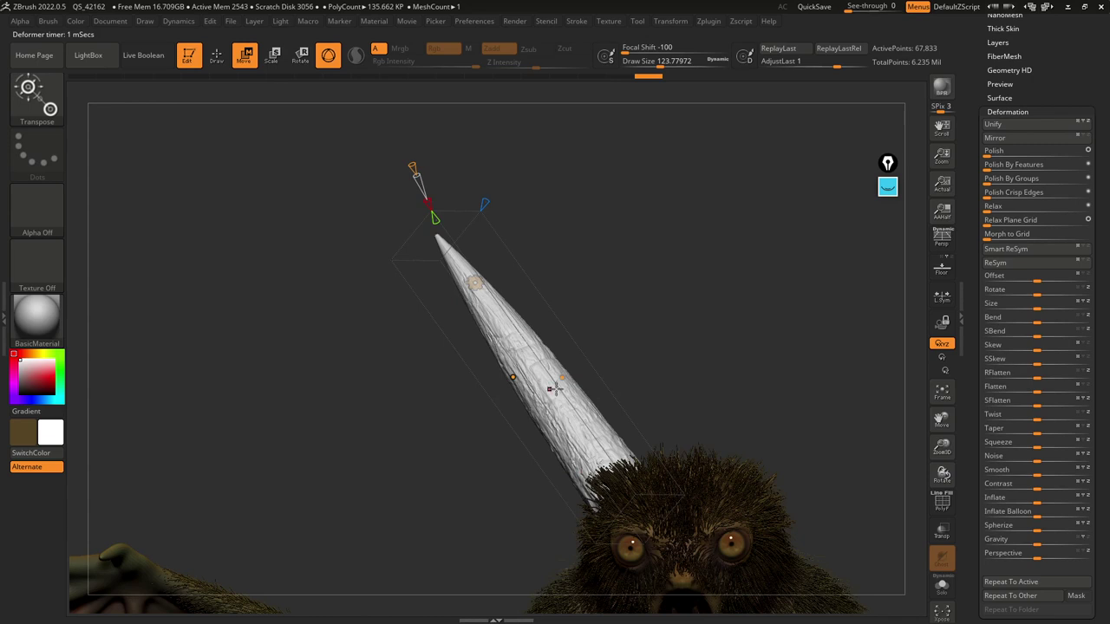
right_drag(431, 215, 431, 198)
drag(430, 210, 583, 226)
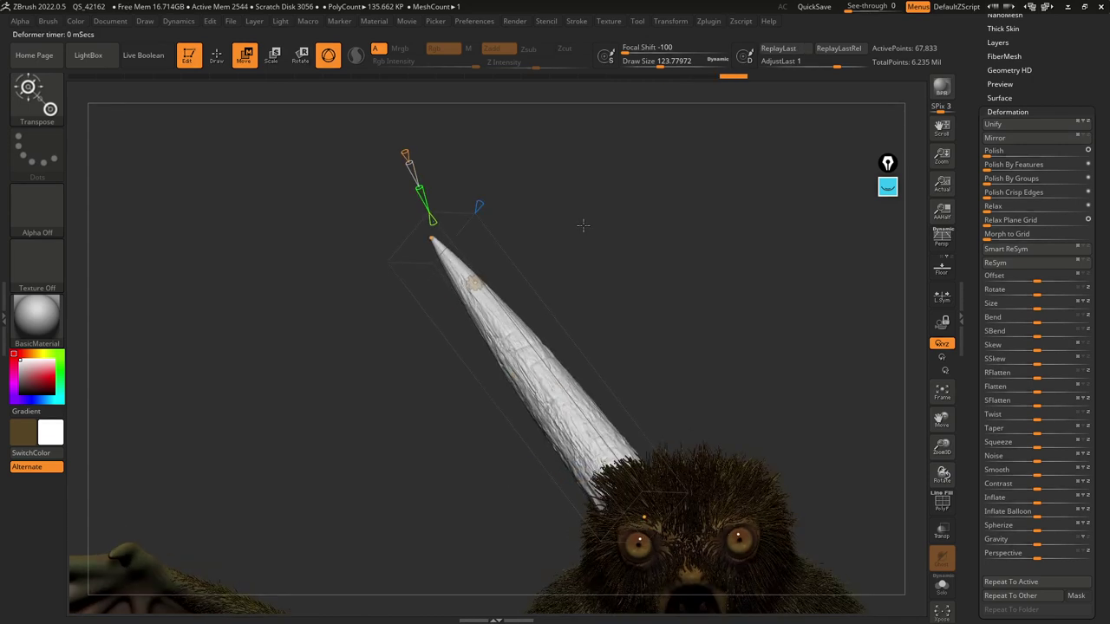
Step: Raise the bend curve to five control points and pull the tip and middle points down to arch the horn
drag(405, 152, 401, 142)
drag(656, 325, 662, 257)
drag(626, 397, 619, 401)
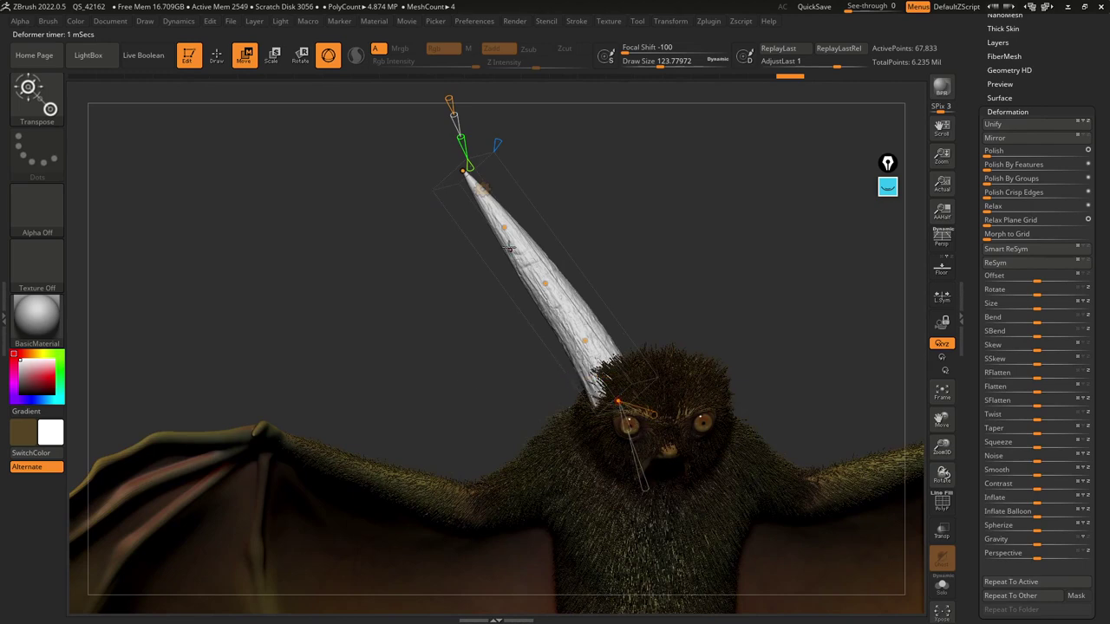
drag(464, 174, 431, 334)
drag(546, 287, 531, 315)
drag(501, 248, 484, 326)
Step: Curl the horn back and down behind the head, turning its tip forward with the curve's control points
drag(614, 255, 728, 264)
right_click(583, 314)
right_drag(582, 314, 607, 310)
mouse_move(539, 325)
mouse_down()
mouse_move(524, 318)
mouse_move(535, 338)
mouse_up()
right_drag(536, 347, 645, 366)
drag(426, 416, 487, 426)
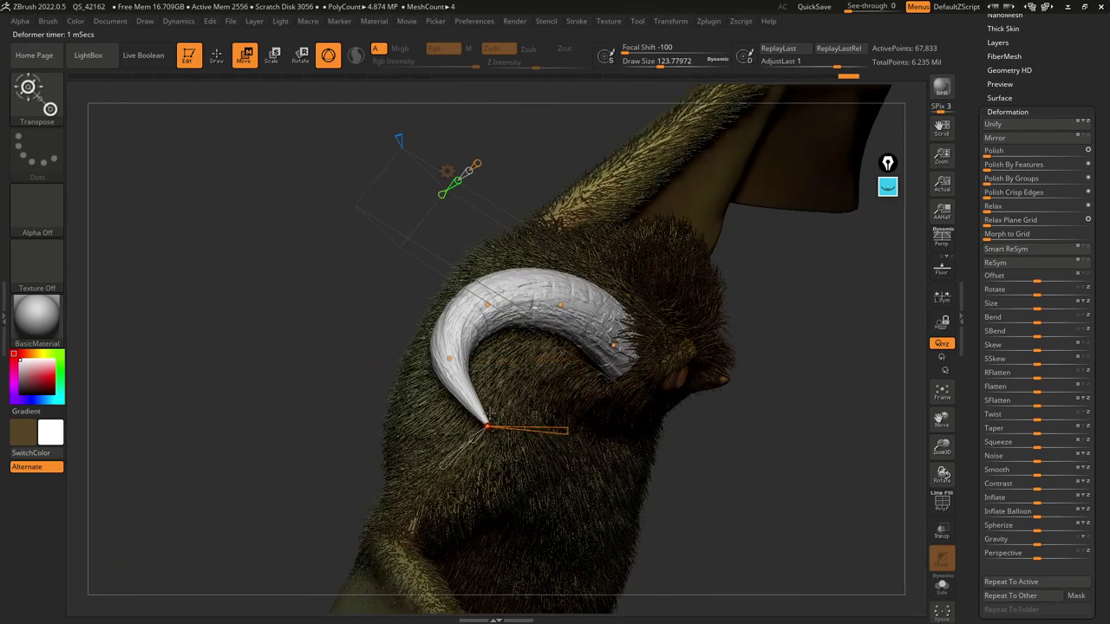
Step: Refine the curl by repositioning the tip and the control points along the horn's arc
key(alt+s)
ctrl+right_drag(602, 356, 734, 355)
right_drag(733, 356, 667, 408)
drag(399, 421, 444, 459)
drag(391, 355, 399, 378)
drag(461, 285, 451, 283)
drag(582, 290, 572, 277)
Step: Isolate the horn in Solo mode and try adjusting a handle of the control point above its base
right_drag(611, 345, 696, 418)
right_drag(542, 312, 548, 392)
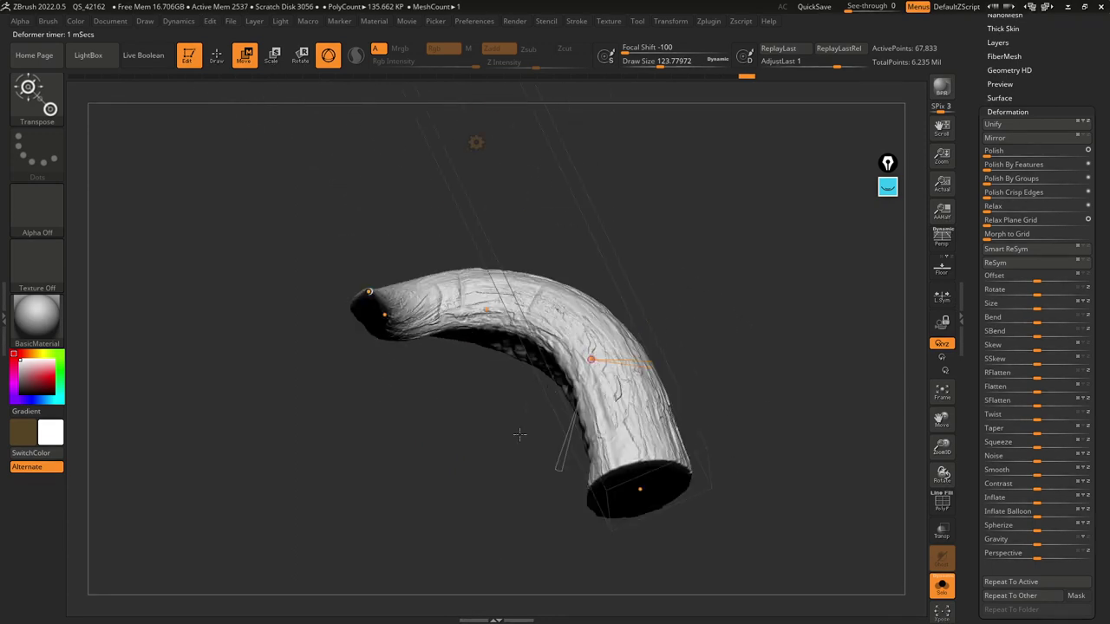
right_drag(443, 367, 436, 381)
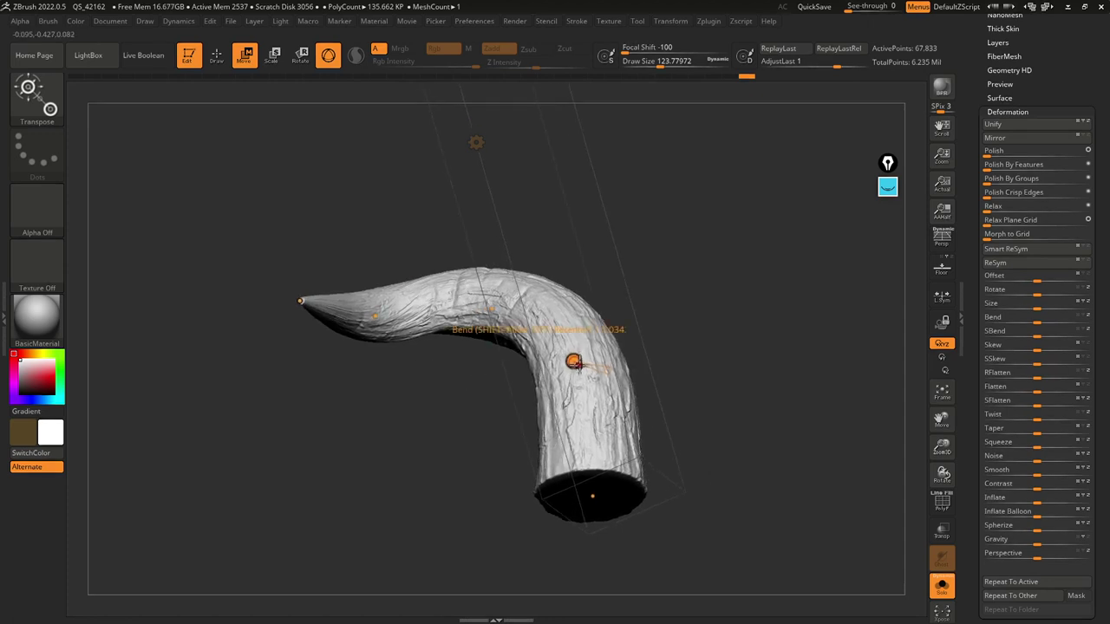
drag(571, 359, 696, 312)
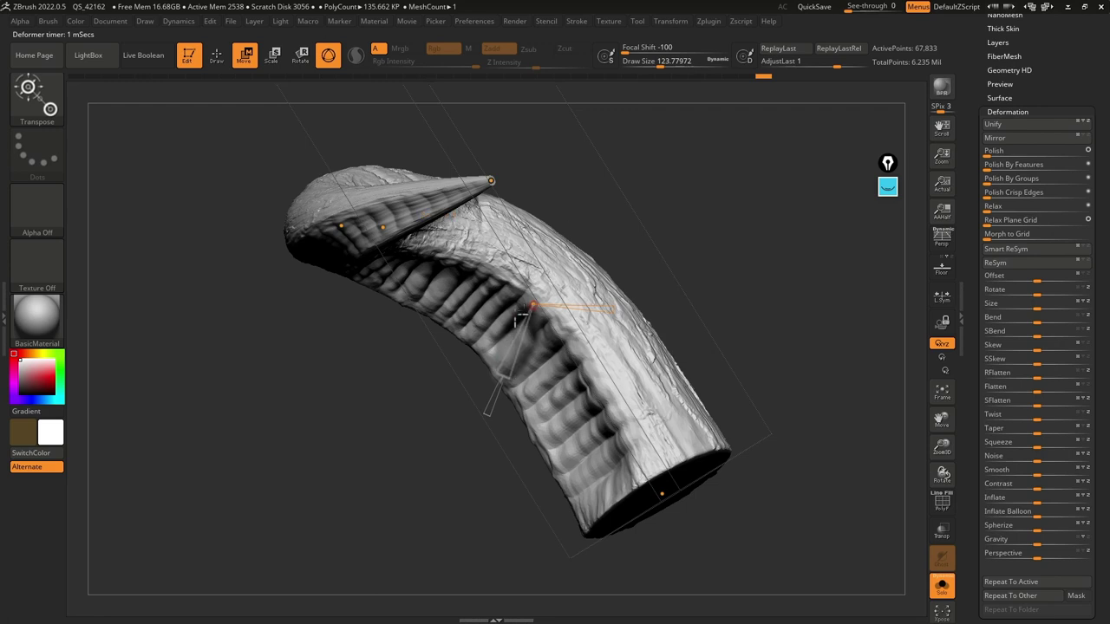
drag(512, 366, 463, 480)
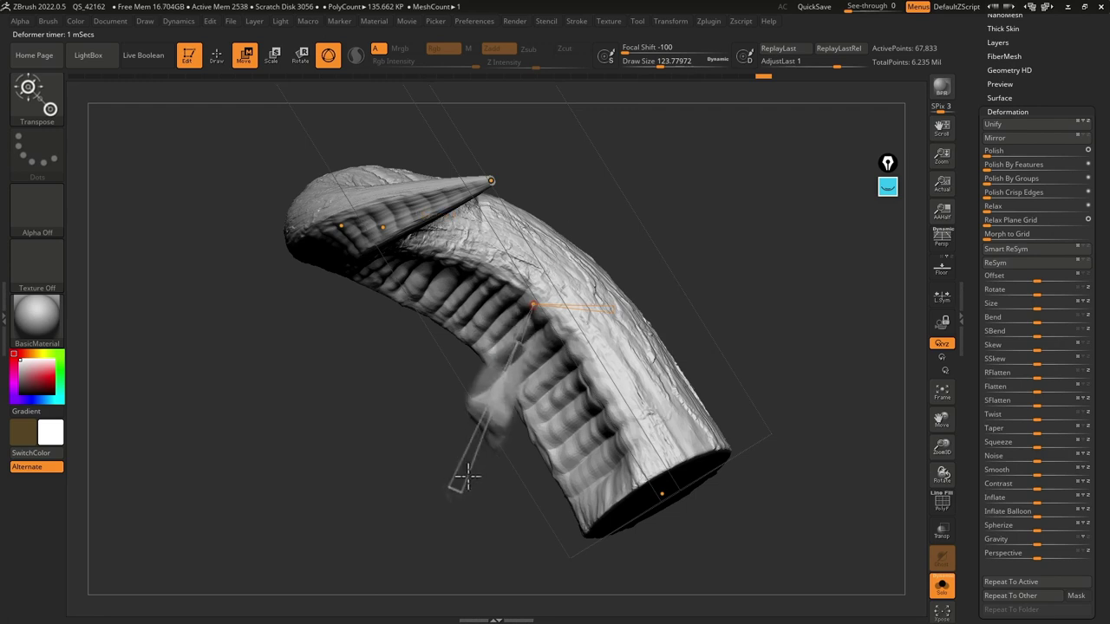
key(ctrl+z)
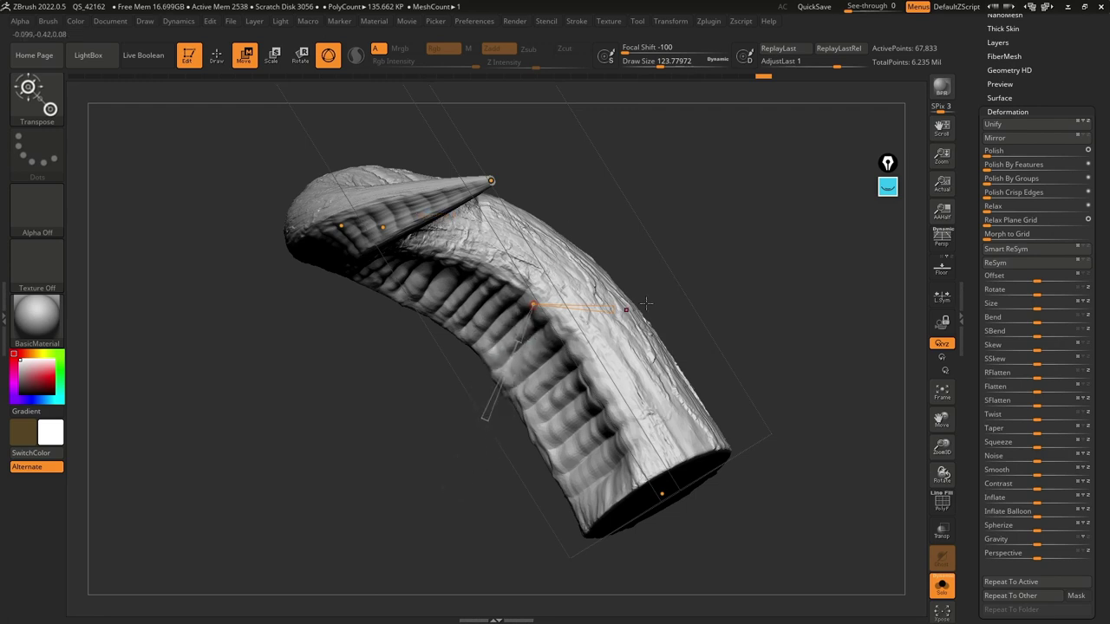
Step: Adjust the control point above the base and those in the horn's outer half to smooth its sweep
drag(750, 291, 662, 281)
drag(592, 310, 604, 308)
drag(364, 347, 512, 281)
click(440, 280)
click(284, 275)
drag(343, 277, 363, 279)
Step: Reposition the horn's tip and the two control points behind it to form an even outward arc
click(243, 219)
drag(299, 223, 347, 224)
drag(646, 227, 664, 268)
alt+drag(359, 279, 399, 284)
drag(337, 262, 368, 217)
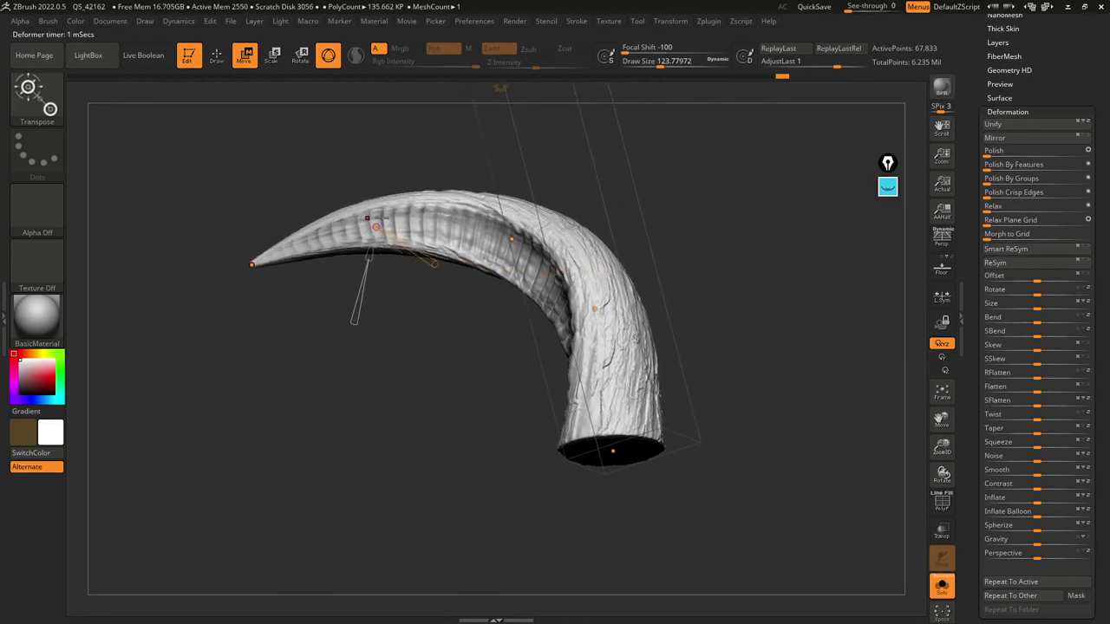
drag(511, 240, 508, 235)
Step: Scale the horn at its base control point and slightly lower the point above it
drag(612, 452, 592, 545)
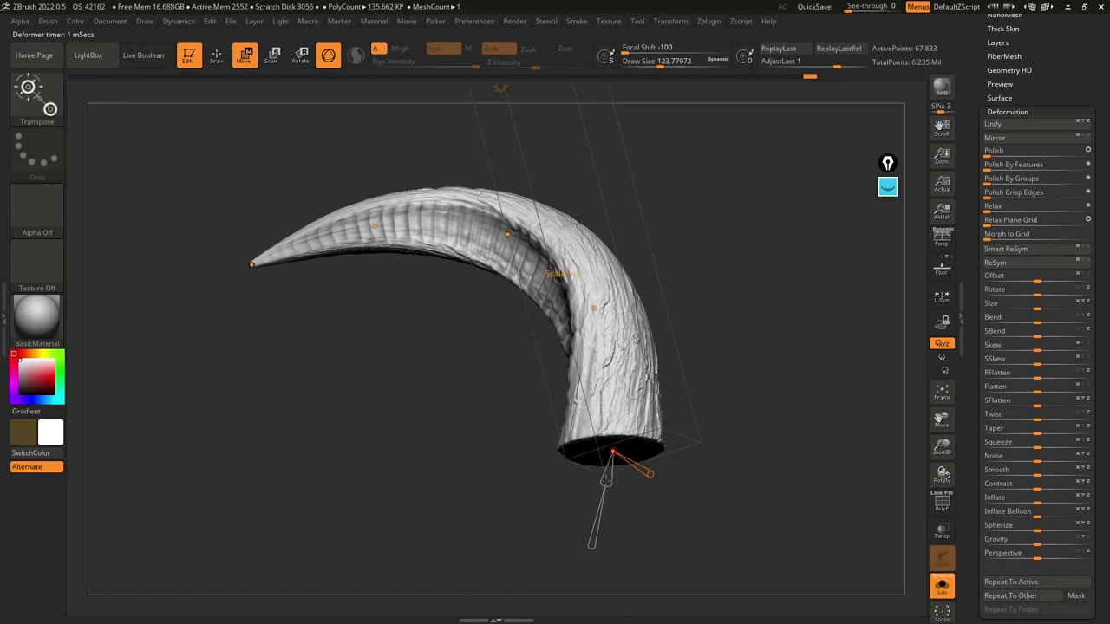
drag(610, 484, 607, 499)
drag(596, 338, 599, 350)
drag(725, 321, 685, 264)
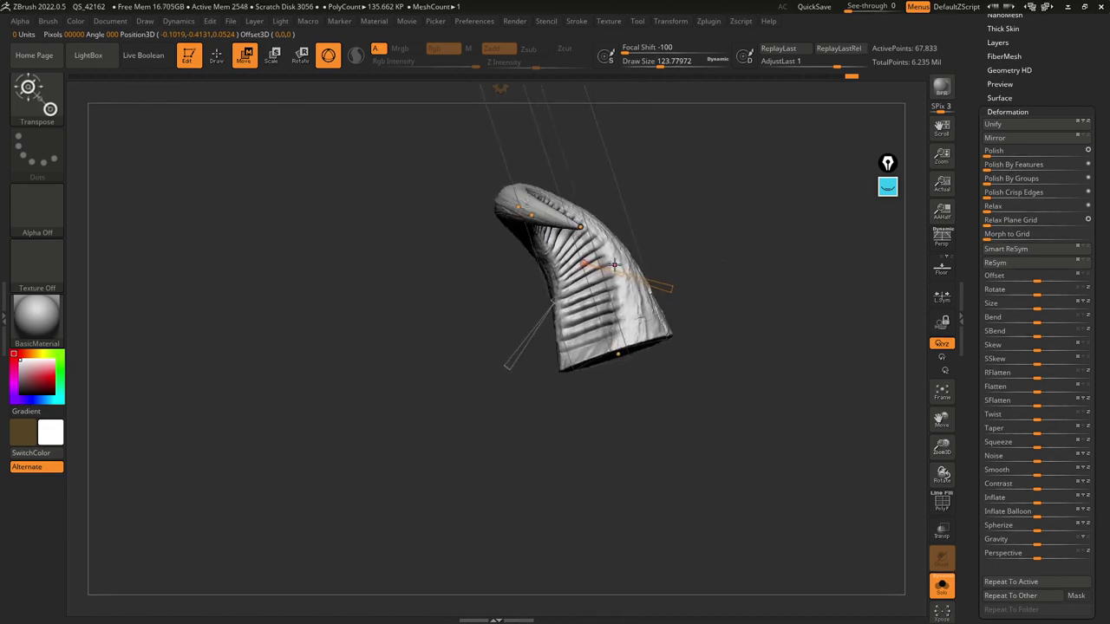
Step: Adjust the handles of the horn's base control point and the one above it, and accept the Bend Curve deformation
drag(555, 305, 562, 294)
drag(587, 403, 594, 394)
alt+drag(549, 141, 550, 202)
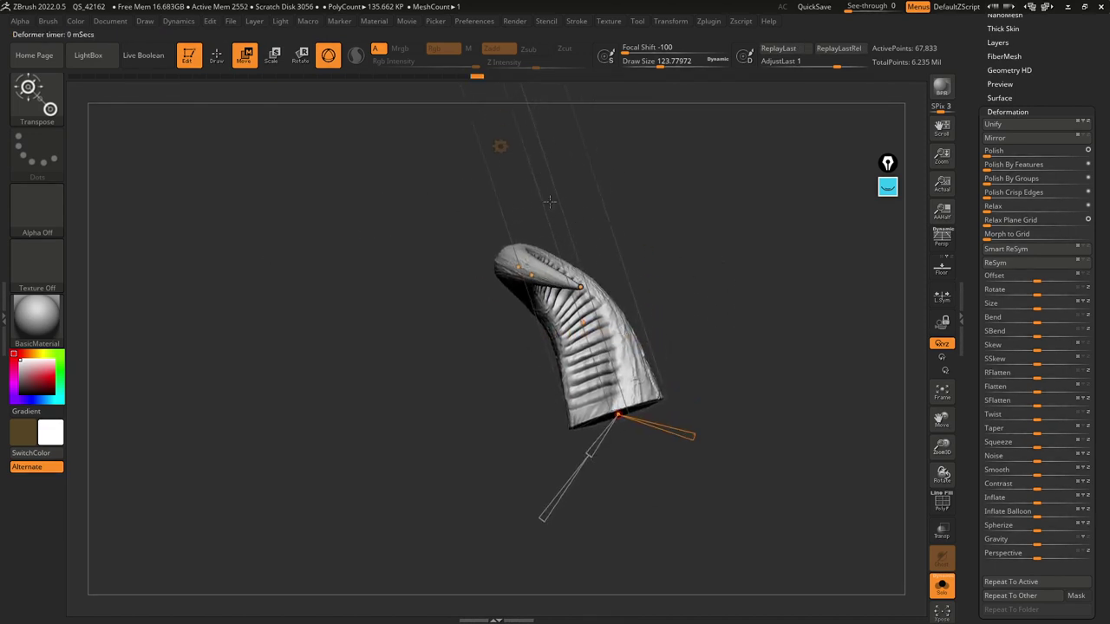
click(500, 147)
click(706, 146)
drag(733, 294, 637, 197)
alt+drag(692, 263, 644, 277)
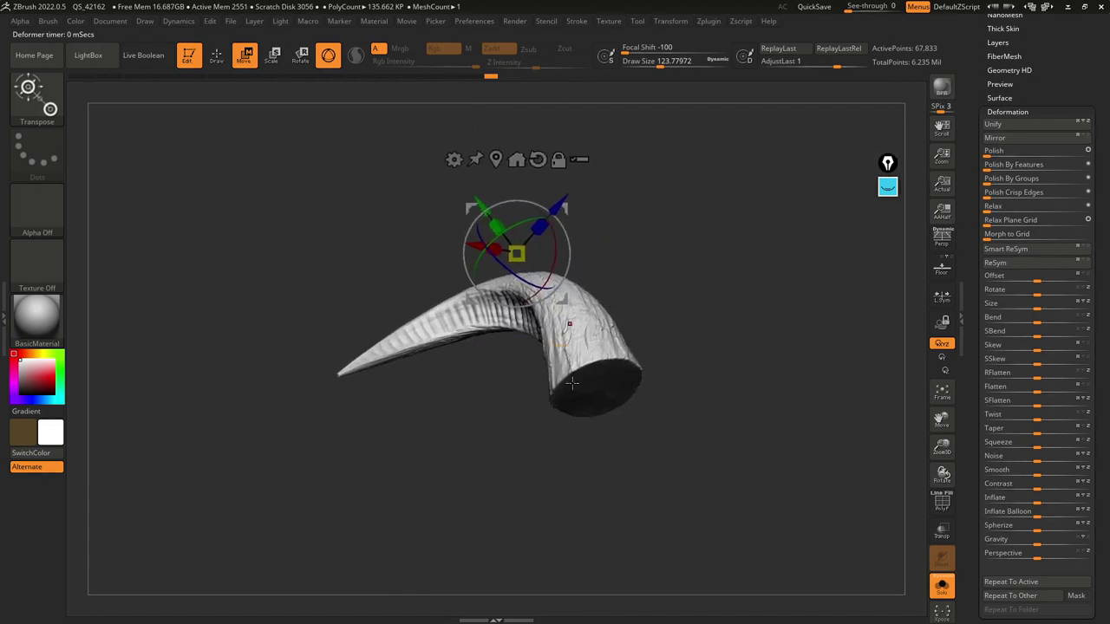
Step: Exit Solo mode and set the DamStandard brush to a draw size of about 27 and Z Intensity 1
key(q)
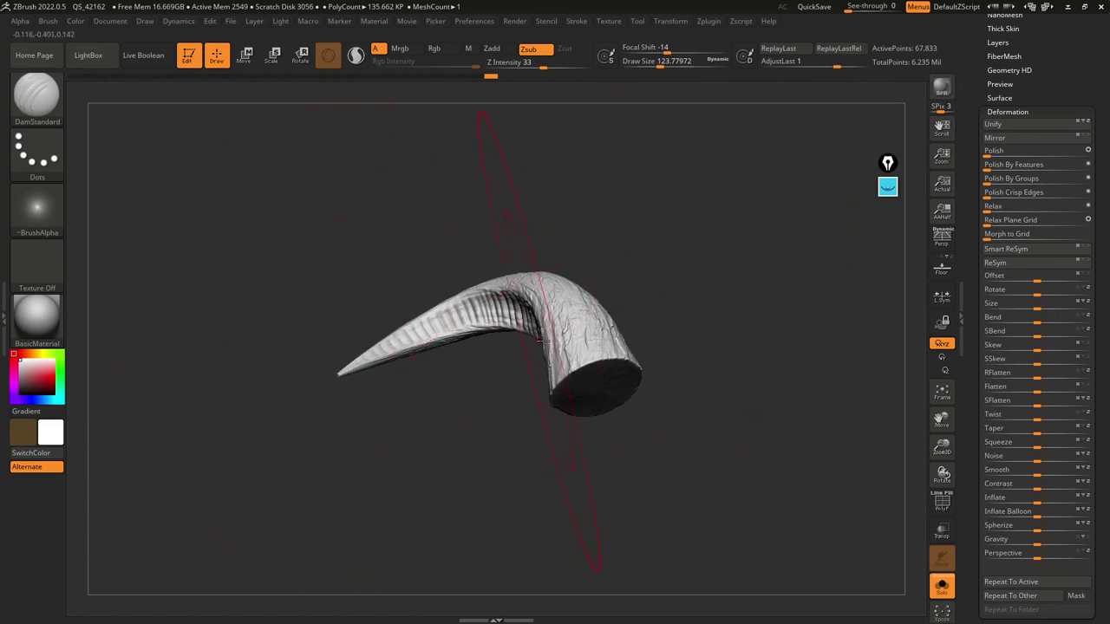
key(space)
mouse_move(605, 224)
mouse_down()
mouse_move(585, 223)
mouse_move(693, 226)
mouse_move(620, 290)
mouse_up()
key(alt+s)
key(space)
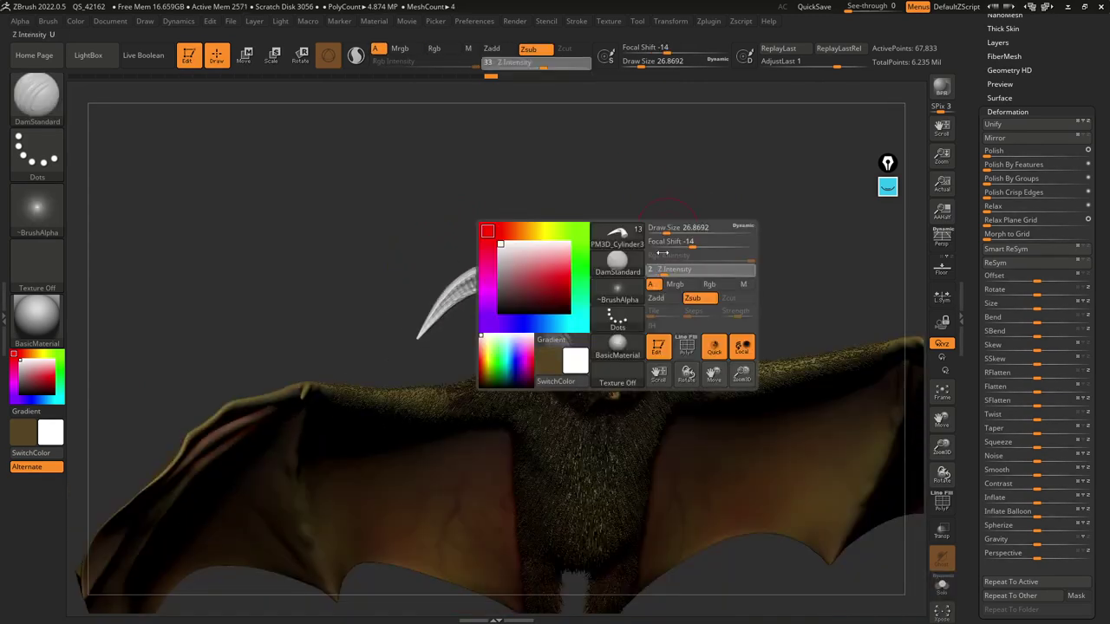
drag(678, 267, 652, 267)
Step: Move the whole horn inward so that its base sits on top of the creature's head
key(w)
drag(564, 300, 583, 308)
key(q)
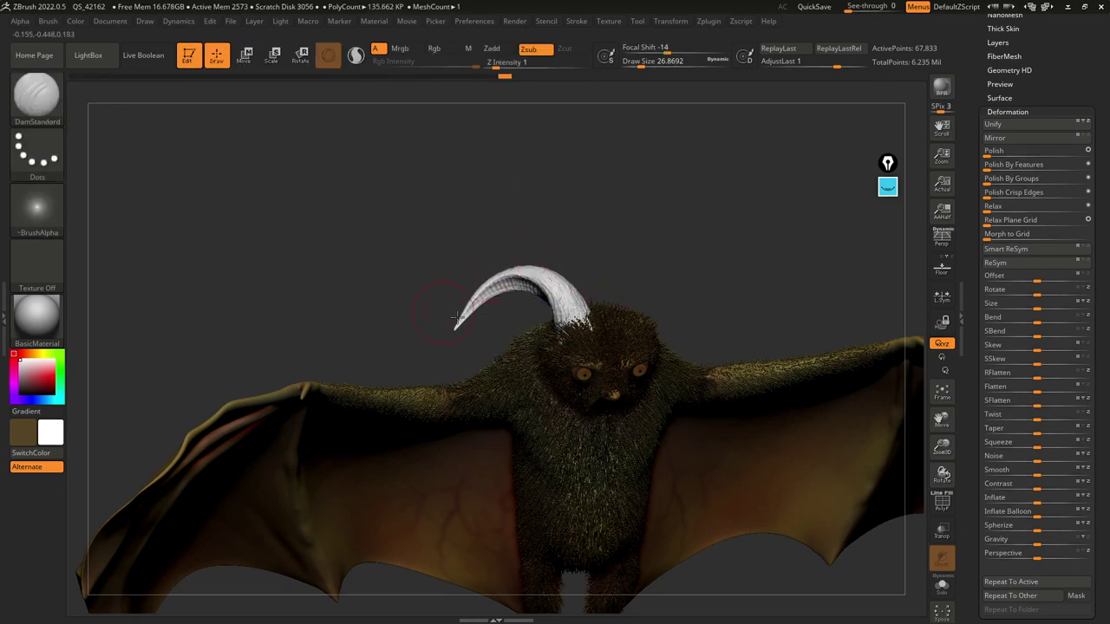
Step: Reshape the horn's tip and curve using the Move brush at a draw size of about 56
key(b)
key(m)
key(v)
drag(459, 323, 476, 315)
drag(548, 208, 586, 224)
drag(649, 237, 626, 300)
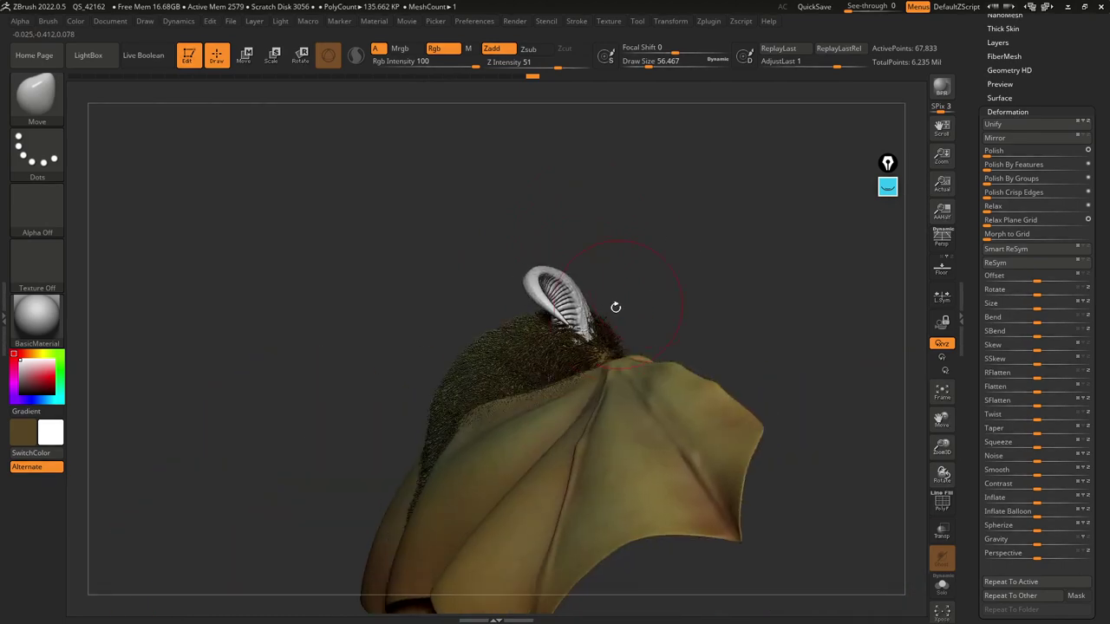
drag(662, 231, 561, 323)
drag(662, 300, 500, 248)
drag(626, 195, 624, 240)
Step: Isolate the horn in Solo mode and examine its curve from several angles
key(w)
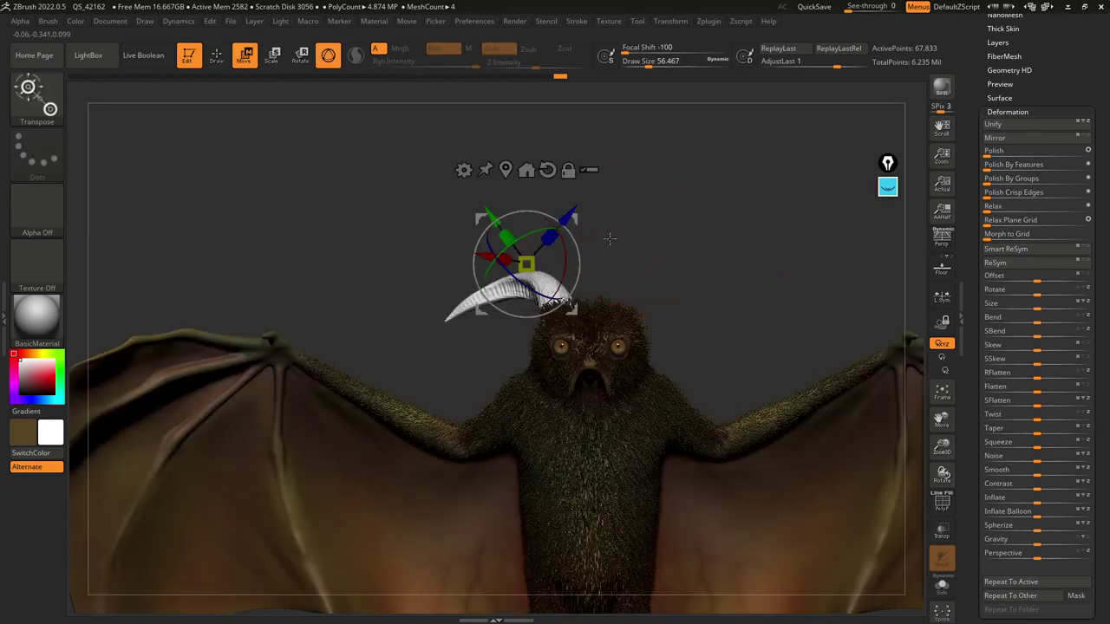
key(alt+s)
alt+drag(641, 198, 658, 288)
drag(658, 288, 660, 279)
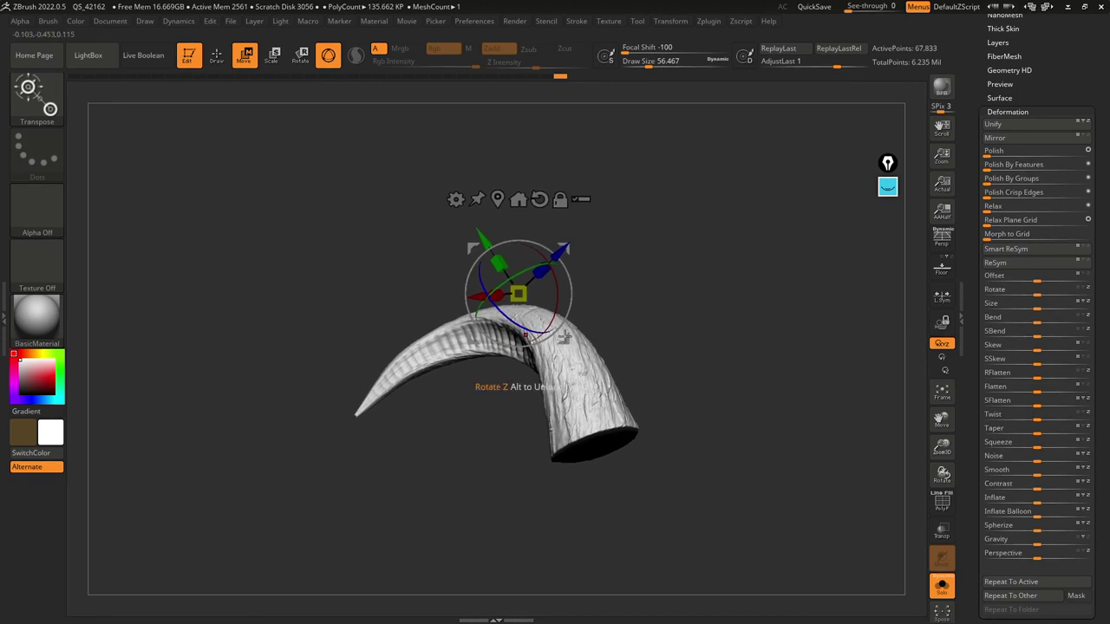
drag(531, 243, 555, 260)
drag(642, 297, 679, 319)
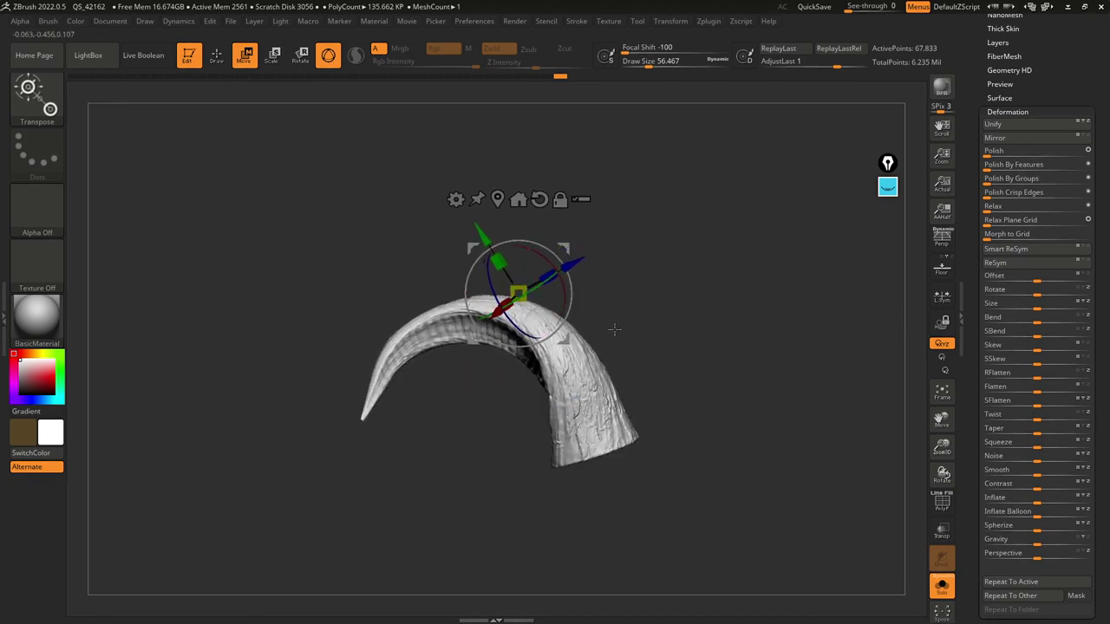
click(492, 386)
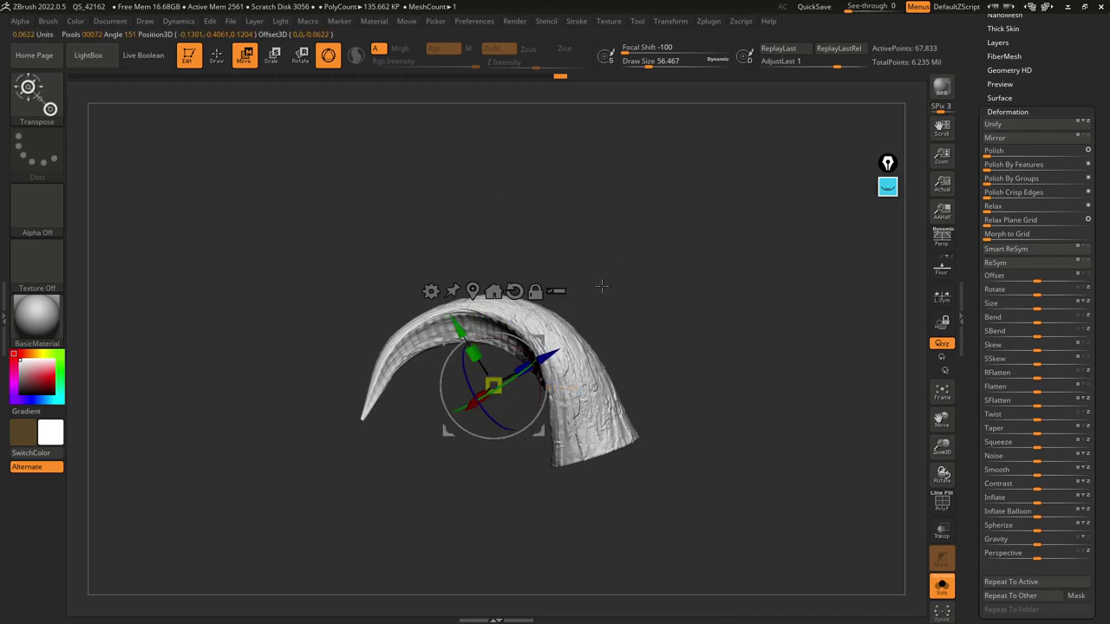
drag(582, 298, 596, 319)
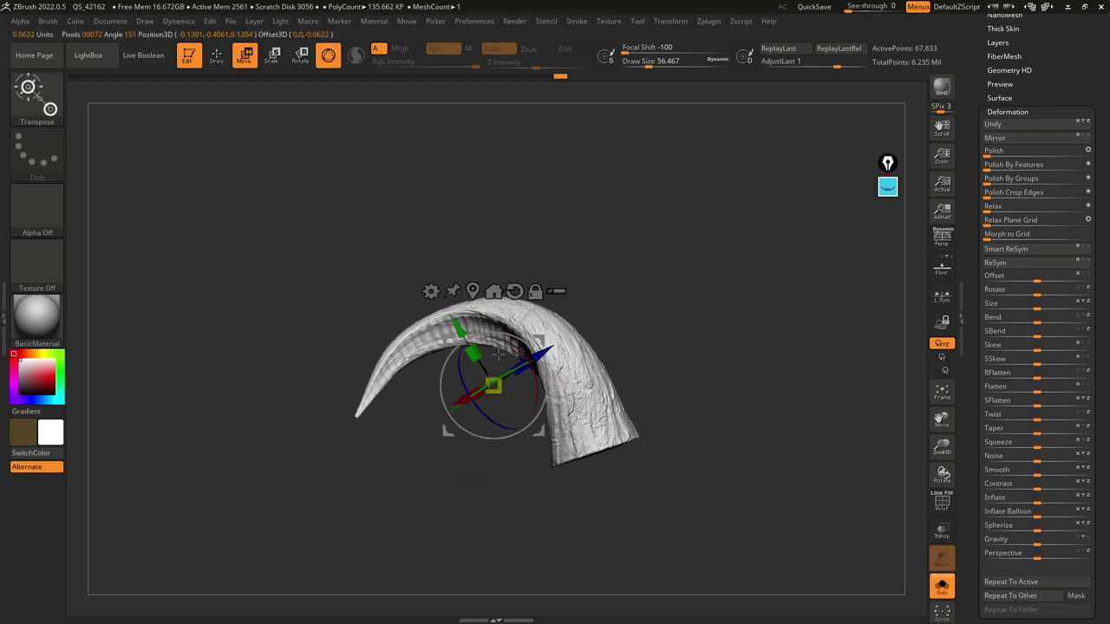
drag(682, 263, 640, 270)
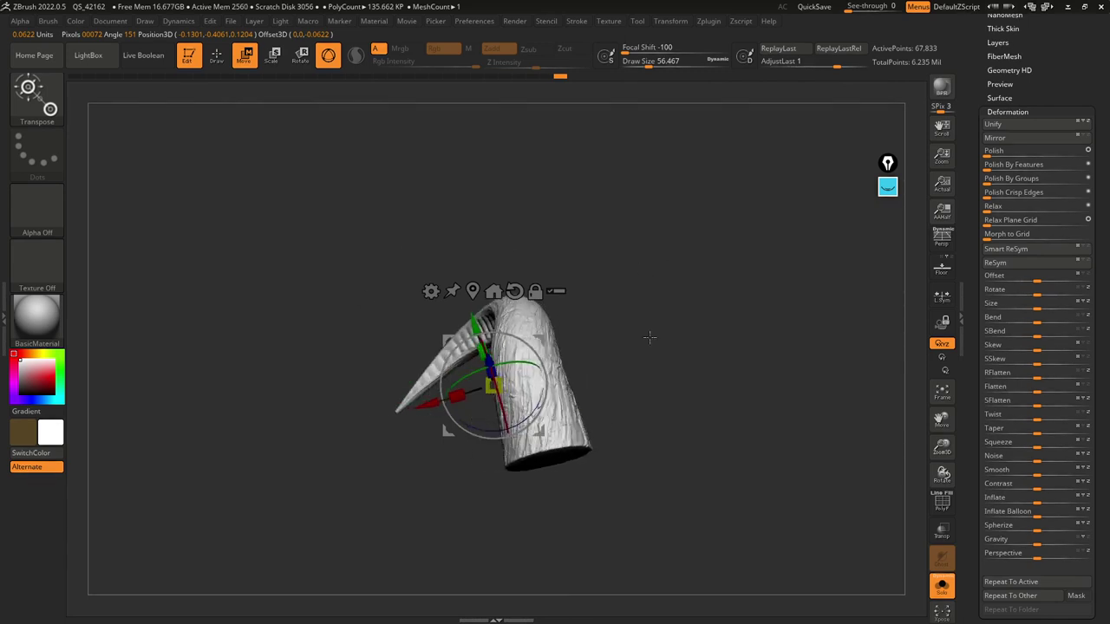
drag(586, 356, 645, 352)
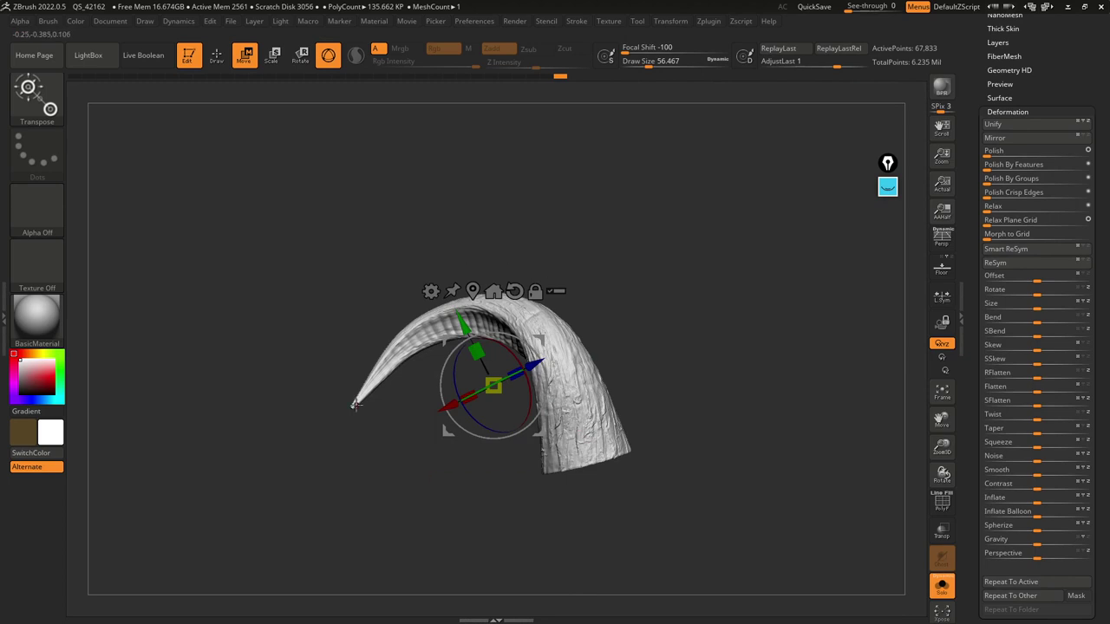
drag(590, 318, 608, 320)
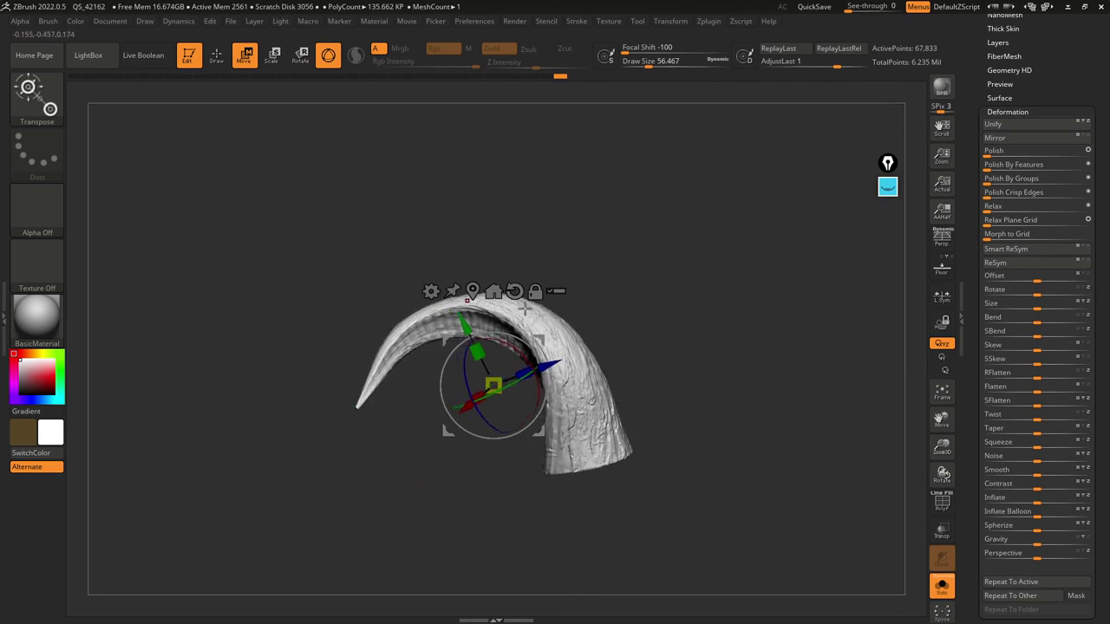
Step: Try the Bend Curve deformer on the curved horn again, nudging one of its middle control points
click(431, 292)
click(559, 327)
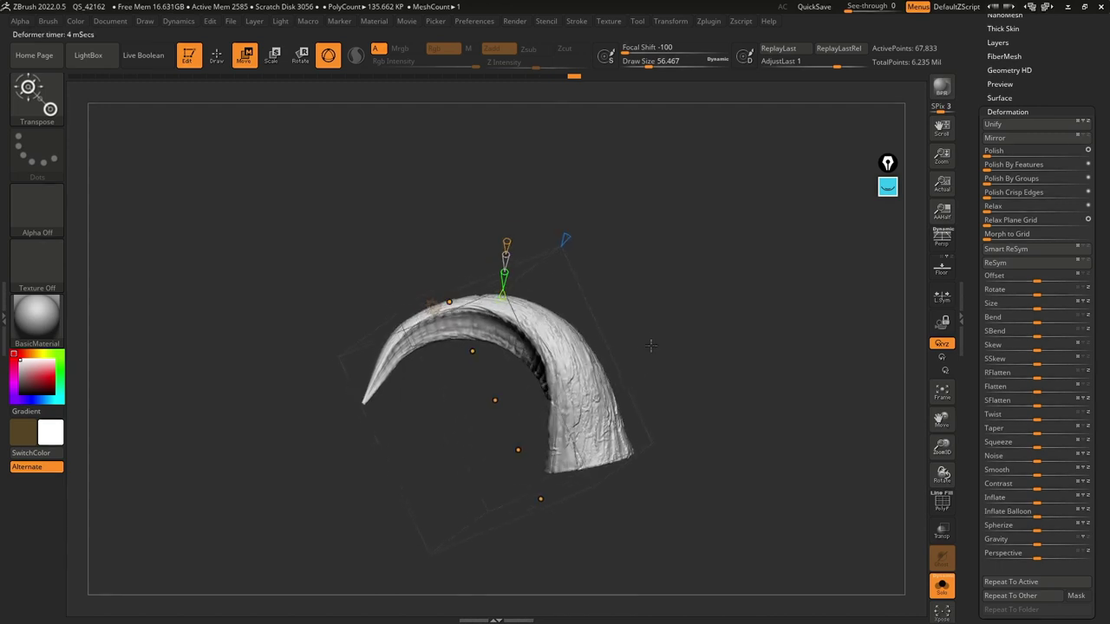
mouse_move(495, 400)
mouse_down()
mouse_move(510, 365)
mouse_move(494, 401)
mouse_up()
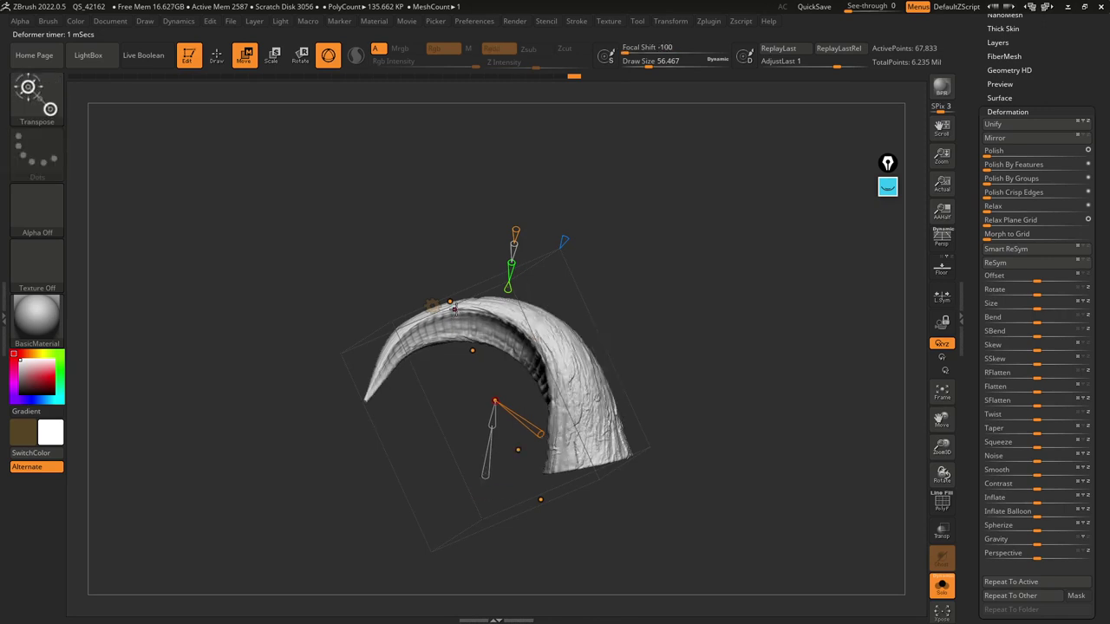
key(q)
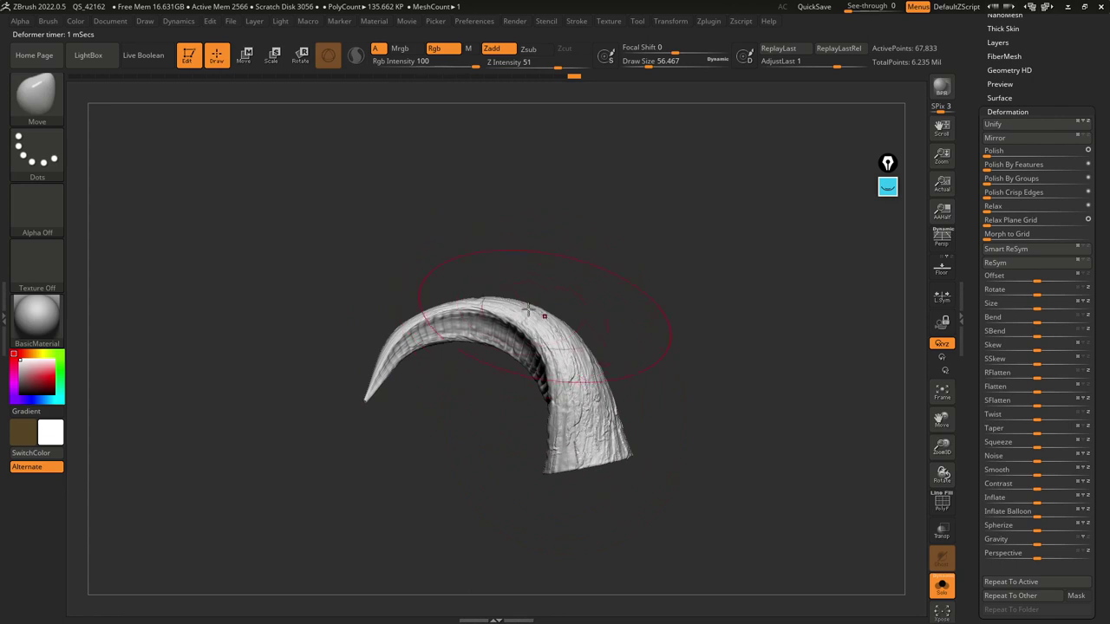
Step: Try reshaping the horn's outer bend with the Move brush at a draw size of about 13, and undo it
drag(631, 360, 594, 357)
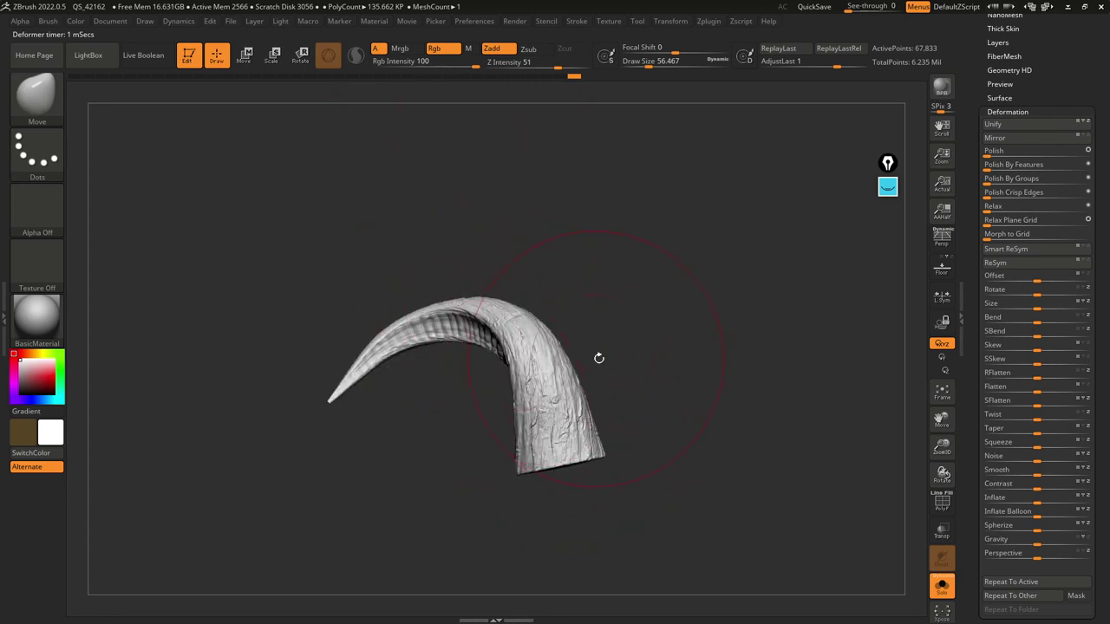
key(s)
drag(672, 275, 655, 272)
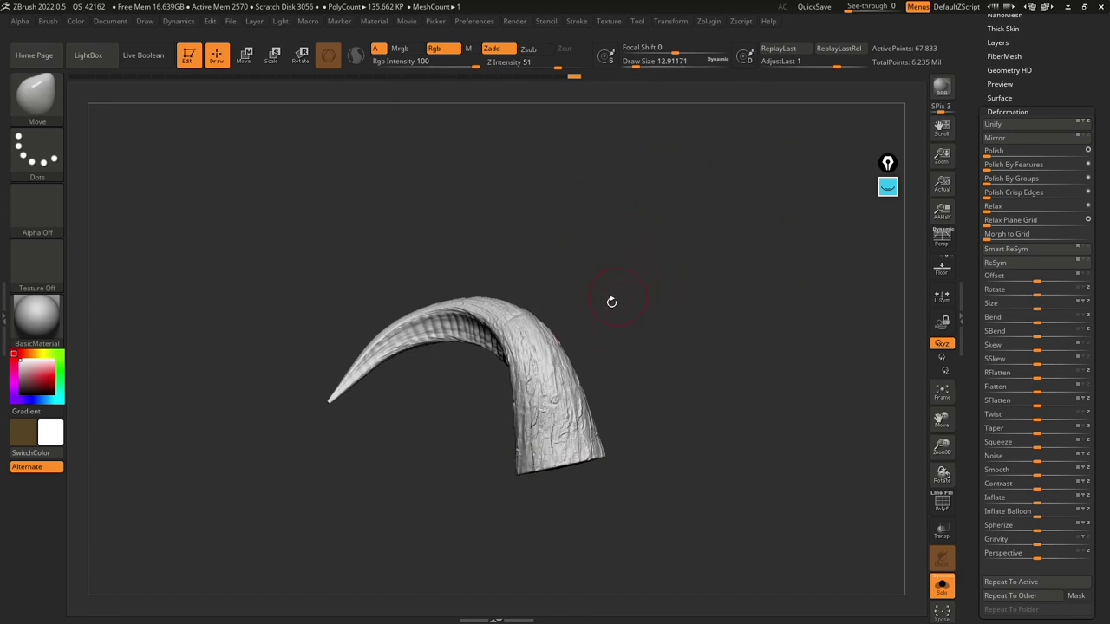
mouse_move(562, 77)
mouse_down()
mouse_move(245, 91)
mouse_move(572, 101)
mouse_up()
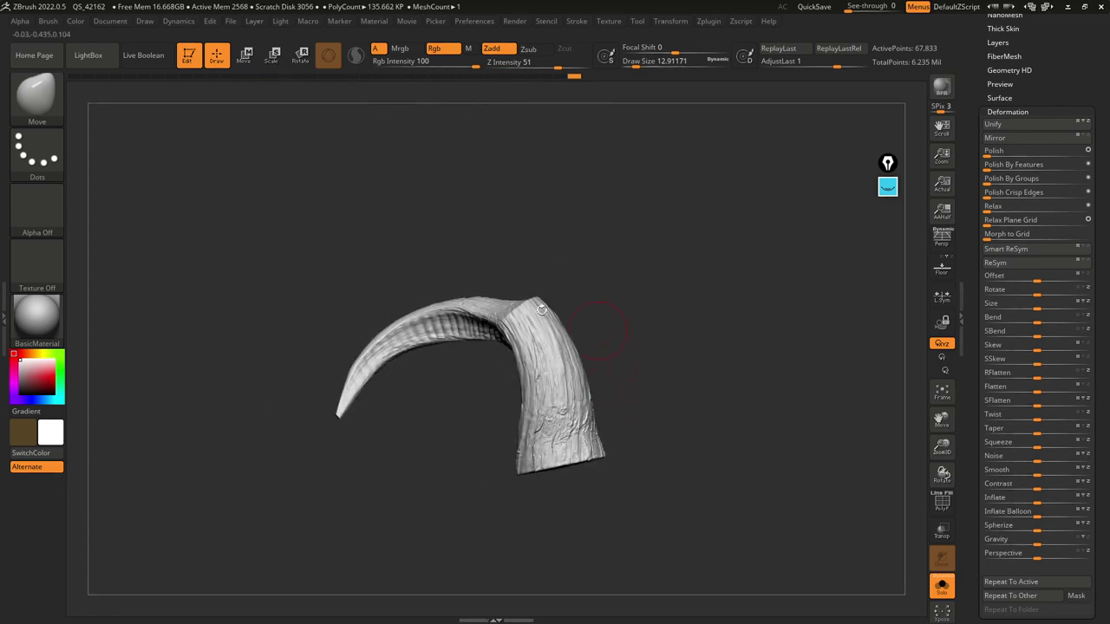
key(ctrl+z)
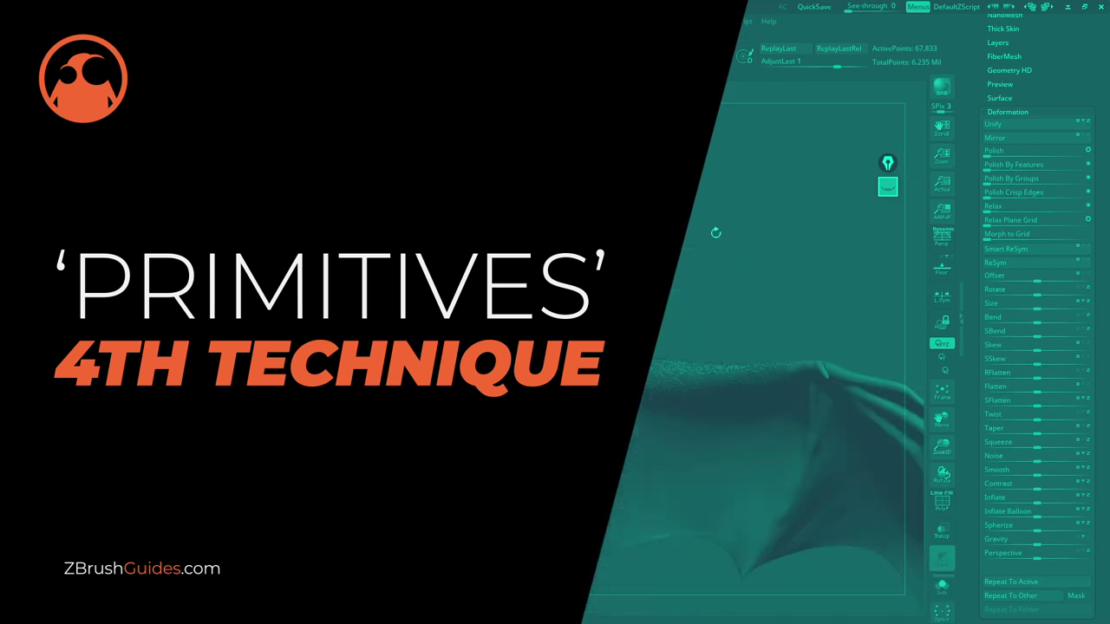
Step: Switch from the horn to the Spiral3D primitive as the active tool
drag(1007, 78, 974, 173)
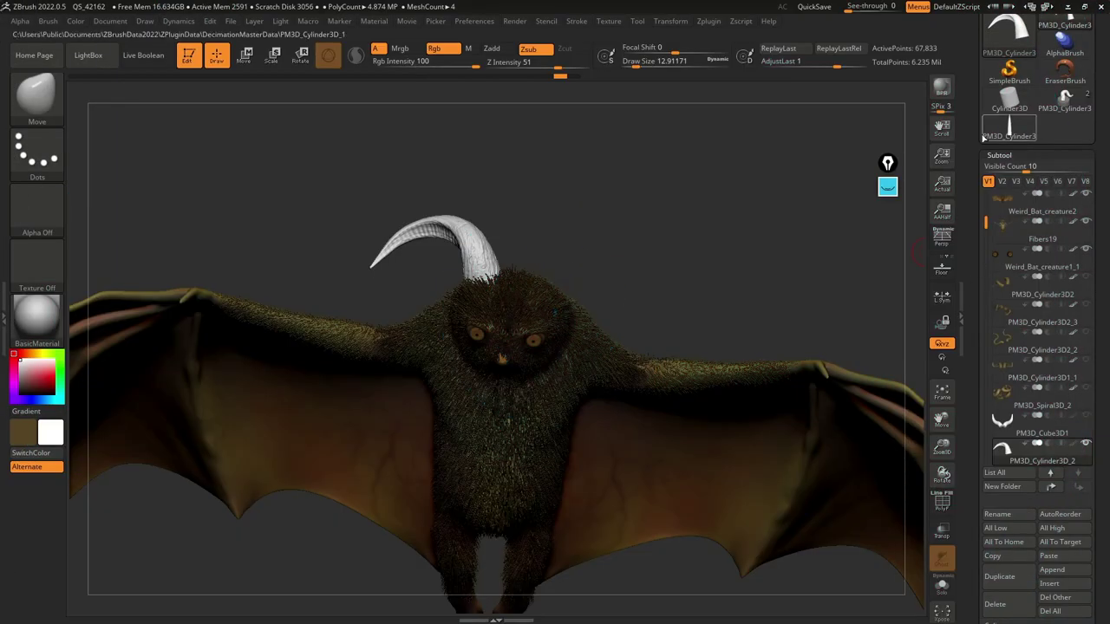
drag(983, 137, 998, 260)
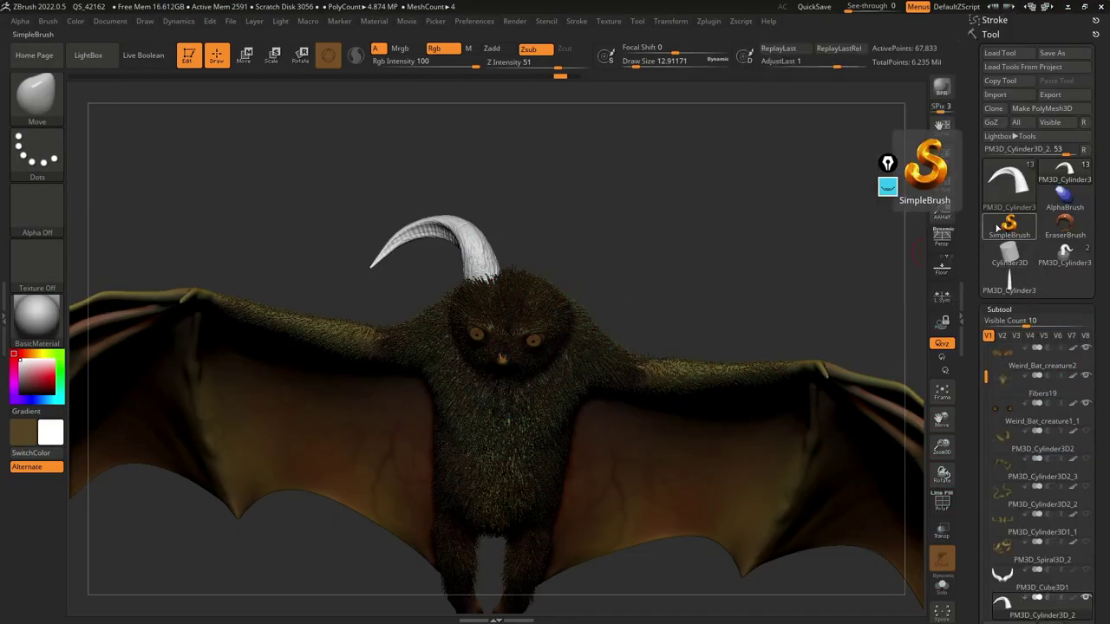
click(1015, 192)
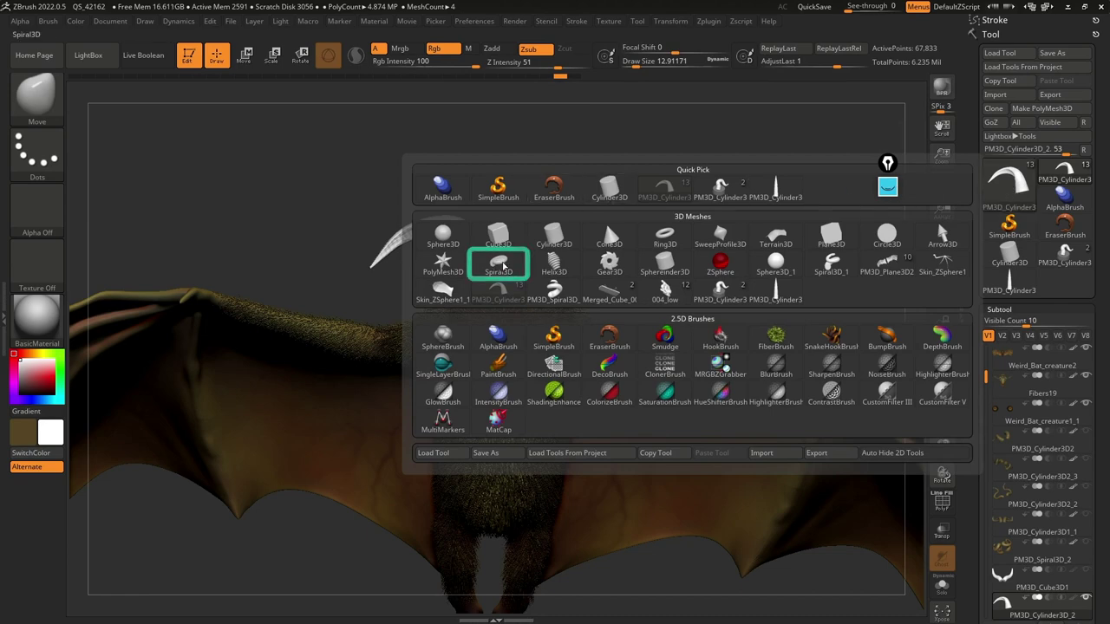
click(499, 269)
Step: Show the spiral's polygon wireframe and try sculpting directly on the primitive
ctrl+right_drag(610, 228, 513, 160)
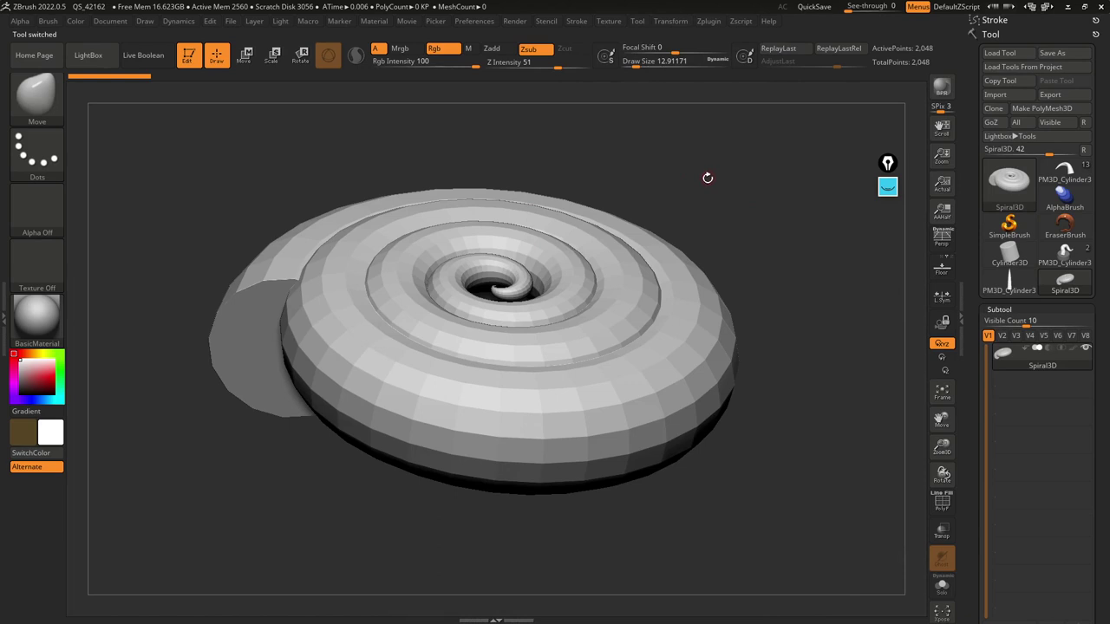
key(shift+f)
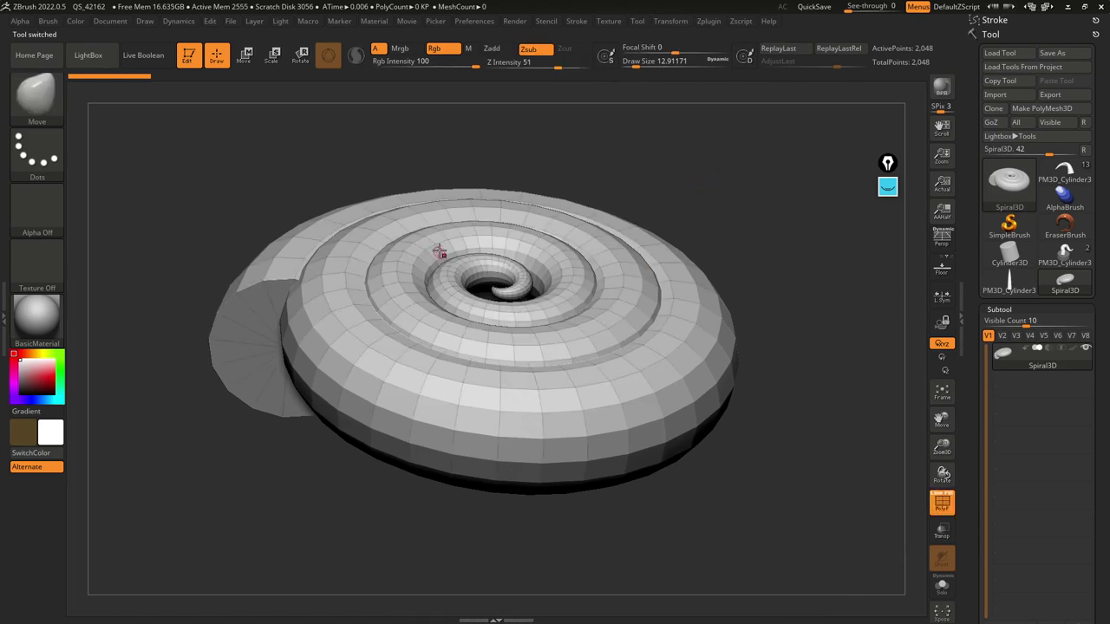
mouse_move(640, 194)
mouse_down()
mouse_move(672, 196)
mouse_move(656, 194)
mouse_up()
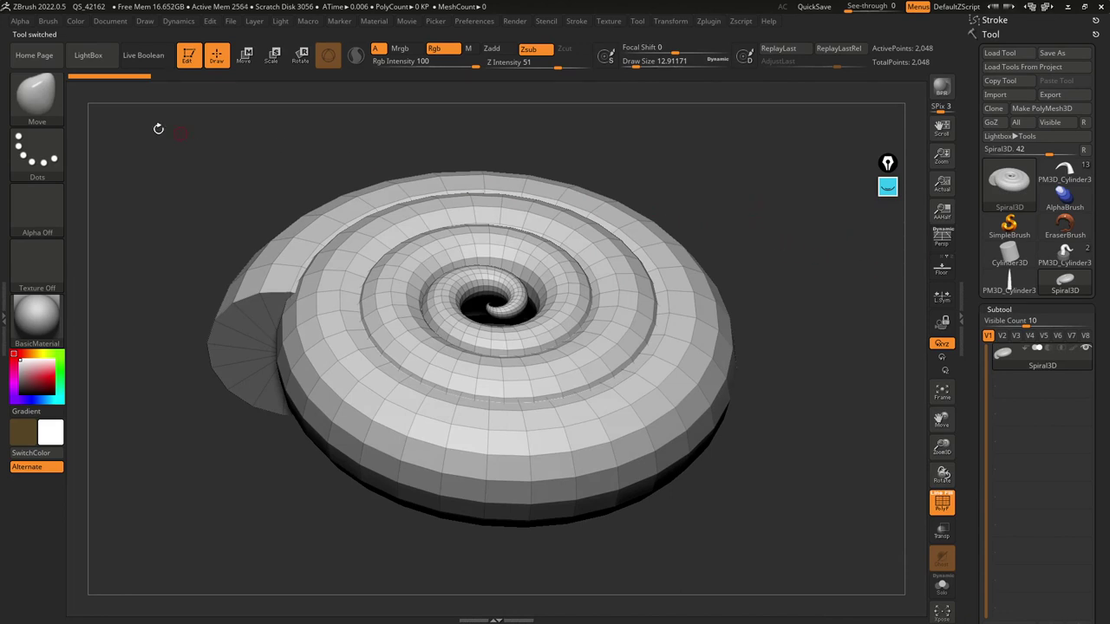
click(538, 199)
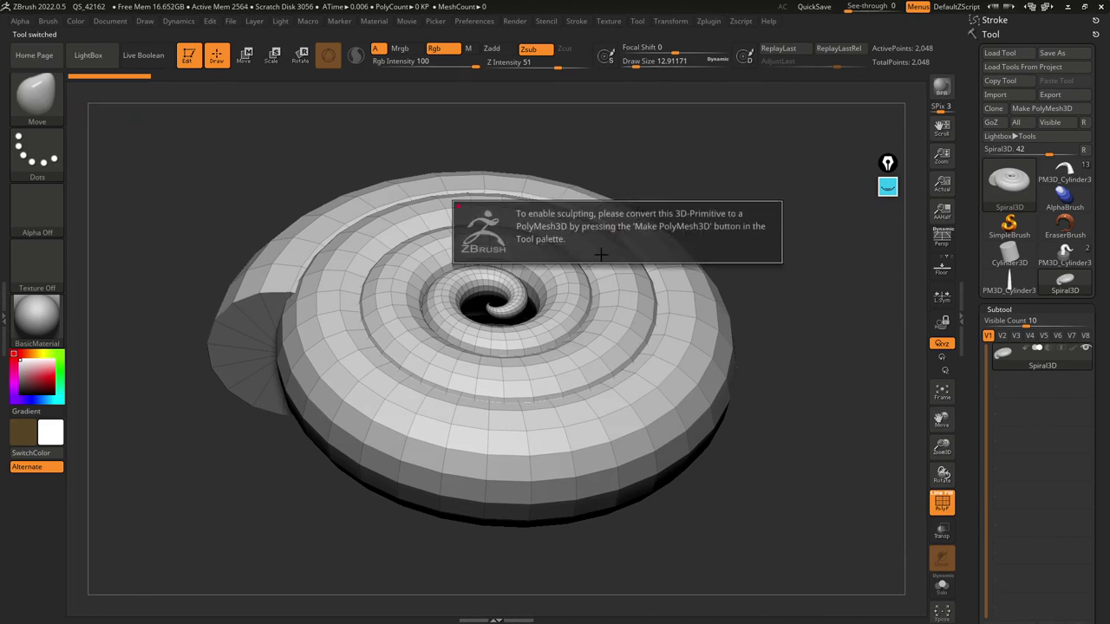
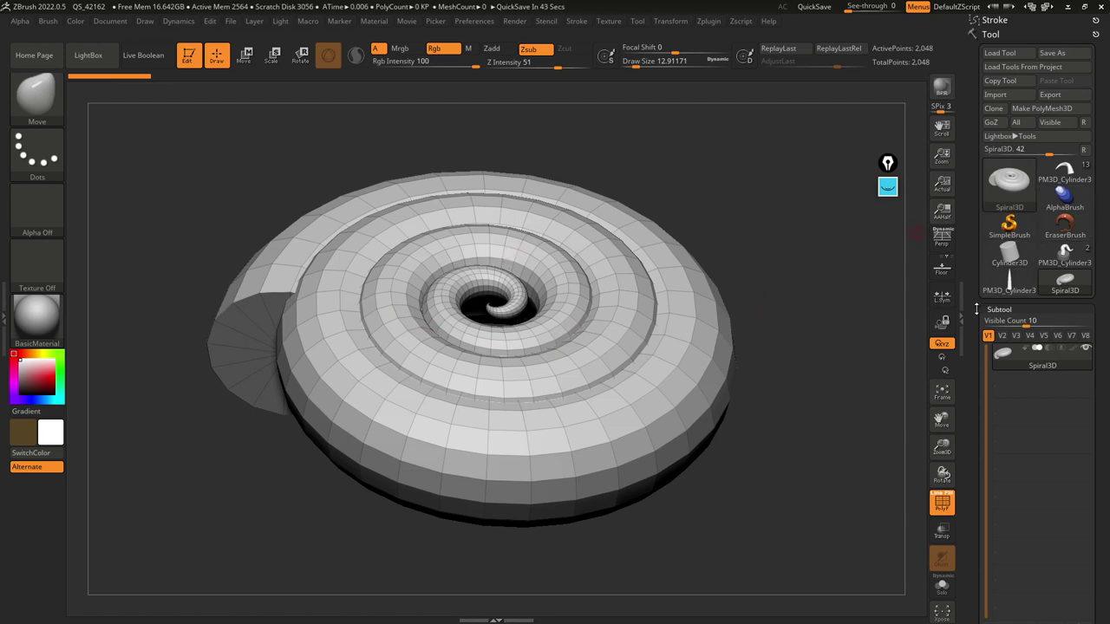
Step: Open the spiral's Initialize settings and set its start thickness to 15
drag(977, 310, 978, 142)
drag(1084, 215, 1082, 196)
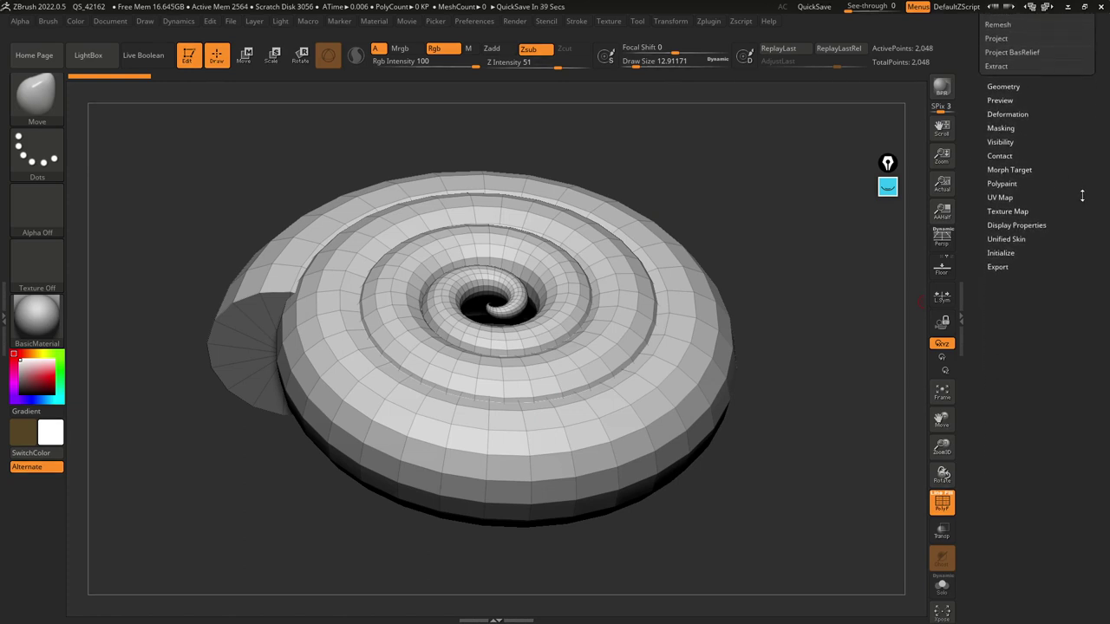
click(999, 245)
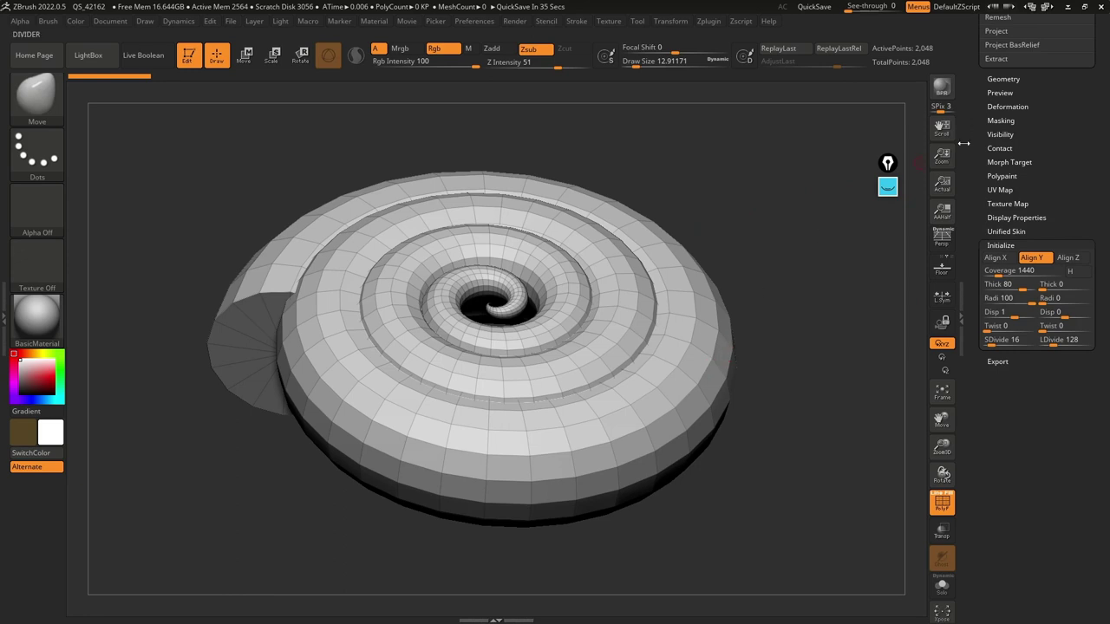
ctrl+right_drag(579, 319, 563, 300)
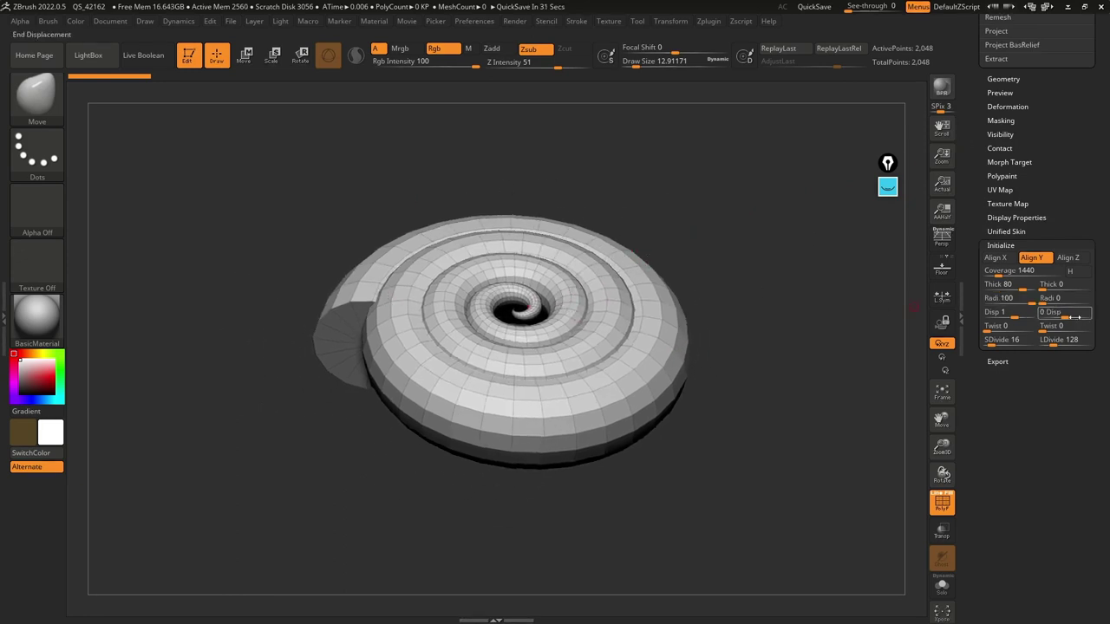
drag(689, 281, 752, 380)
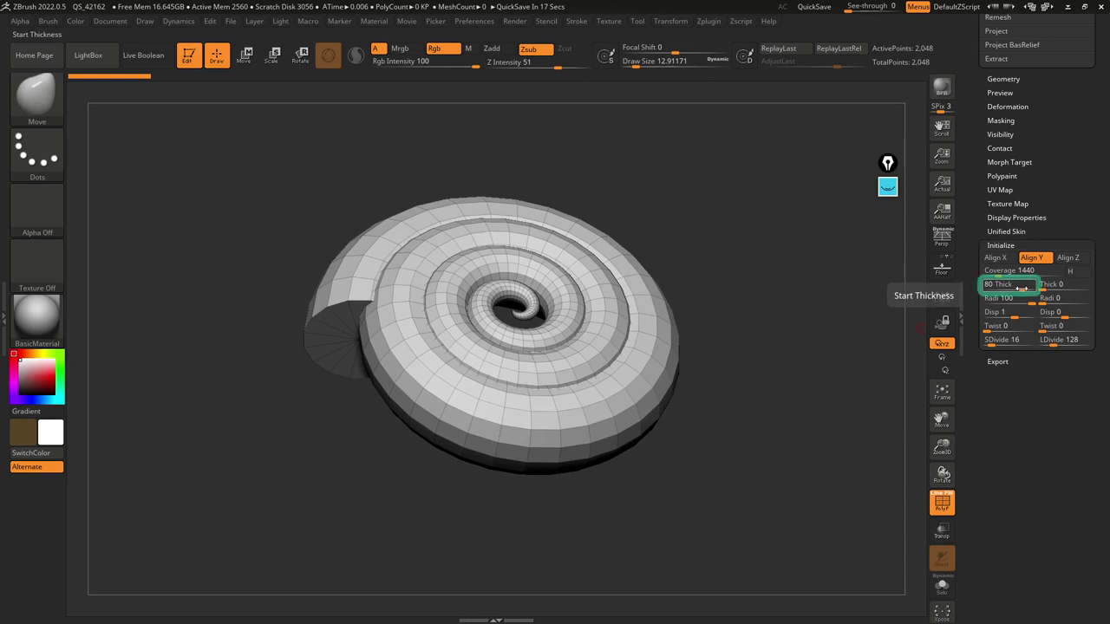
drag(1024, 289, 991, 287)
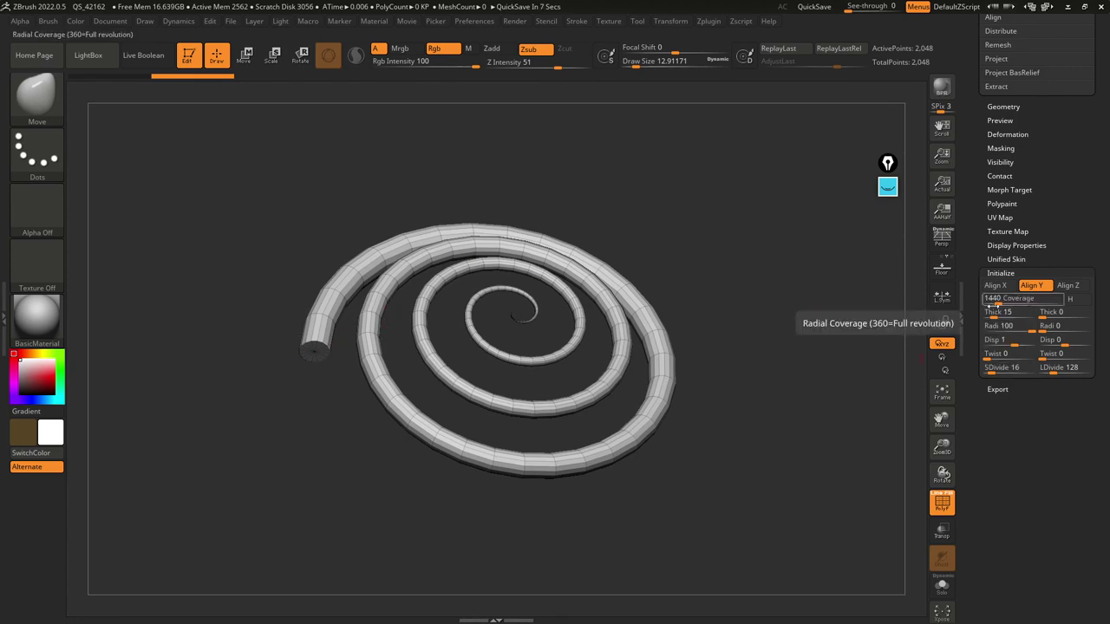
Step: Clear the old on-screen notes, then outline the start settings in yellow and the end settings in magenta in the spiral's Initialize options
click(887, 186)
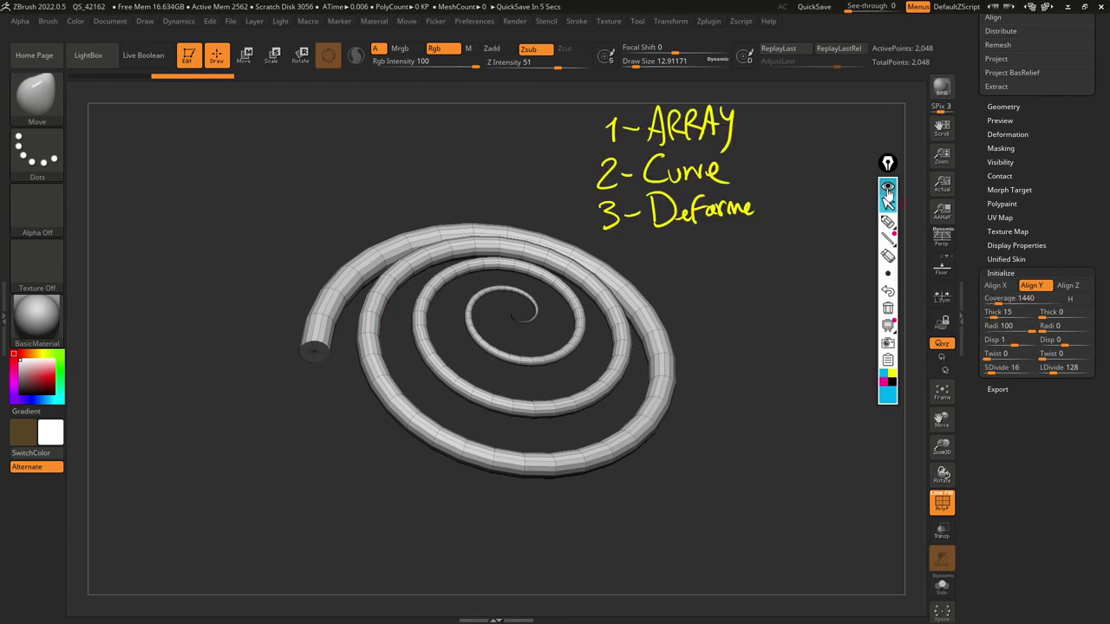
click(887, 308)
click(888, 223)
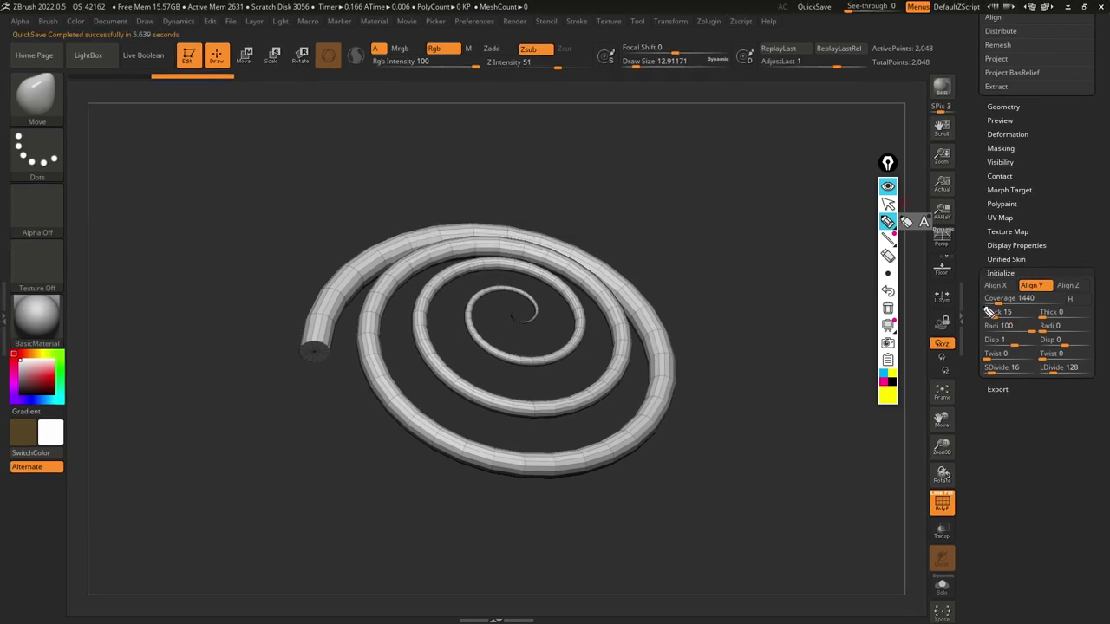
mouse_move(990, 308)
mouse_down()
mouse_move(985, 391)
mouse_move(1041, 396)
mouse_up()
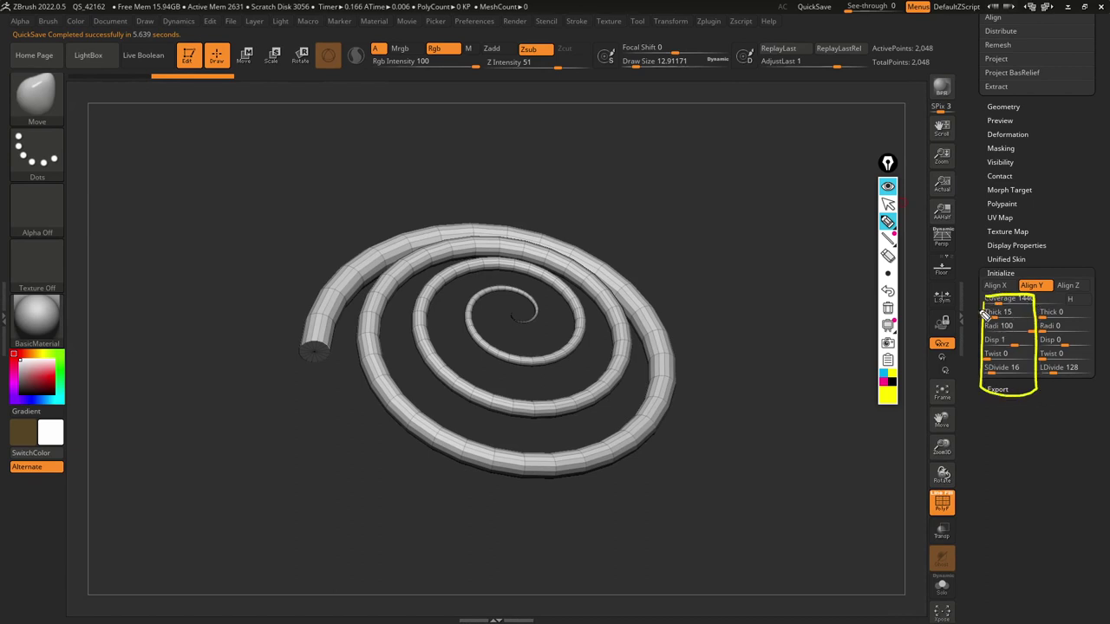
mouse_move(1047, 342)
mouse_down()
mouse_move(1084, 406)
mouse_move(1046, 297)
mouse_up()
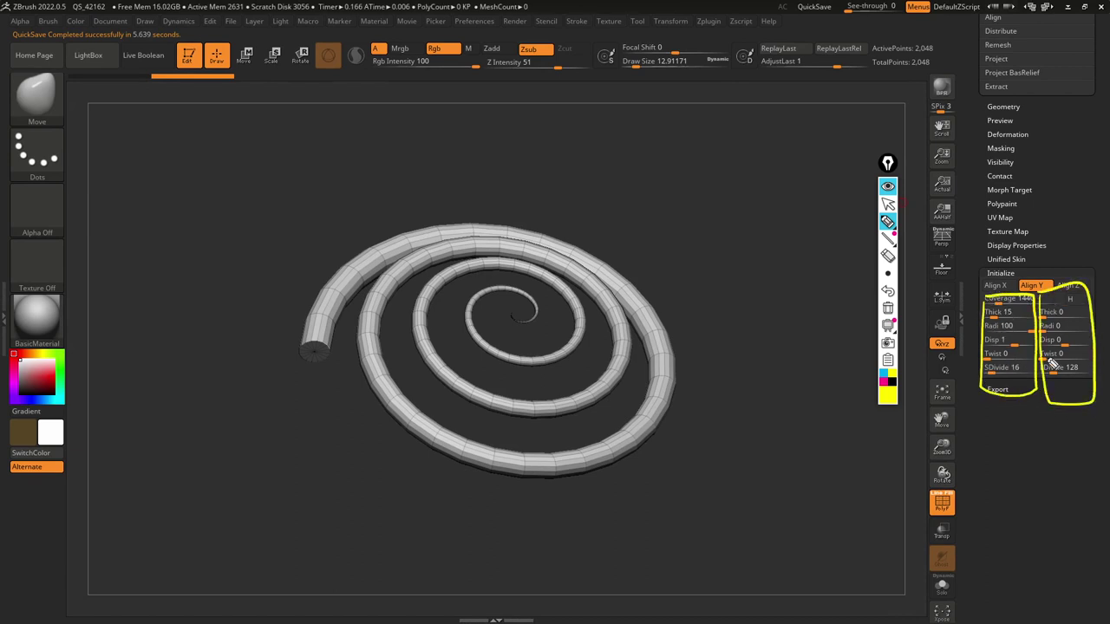
click(888, 292)
click(884, 382)
drag(1045, 388, 1100, 346)
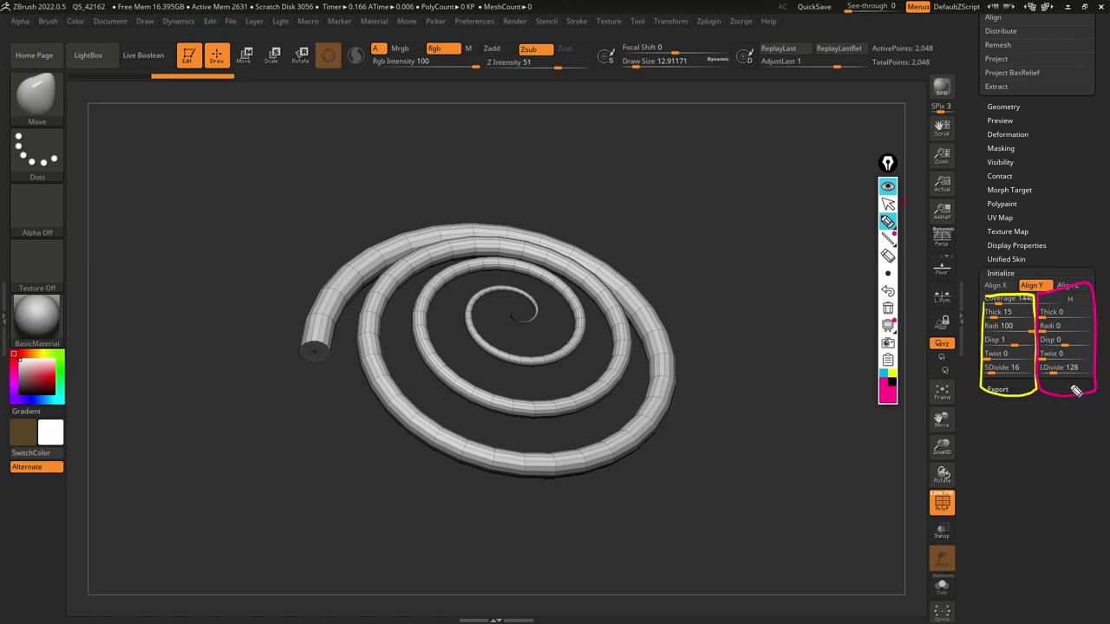
Step: Link the magenta outline to the spiral's inner tip and the yellow outline to its outer end, then hide the annotations
mouse_move(1037, 475)
mouse_down()
mouse_move(677, 470)
mouse_move(521, 319)
mouse_up()
click(893, 375)
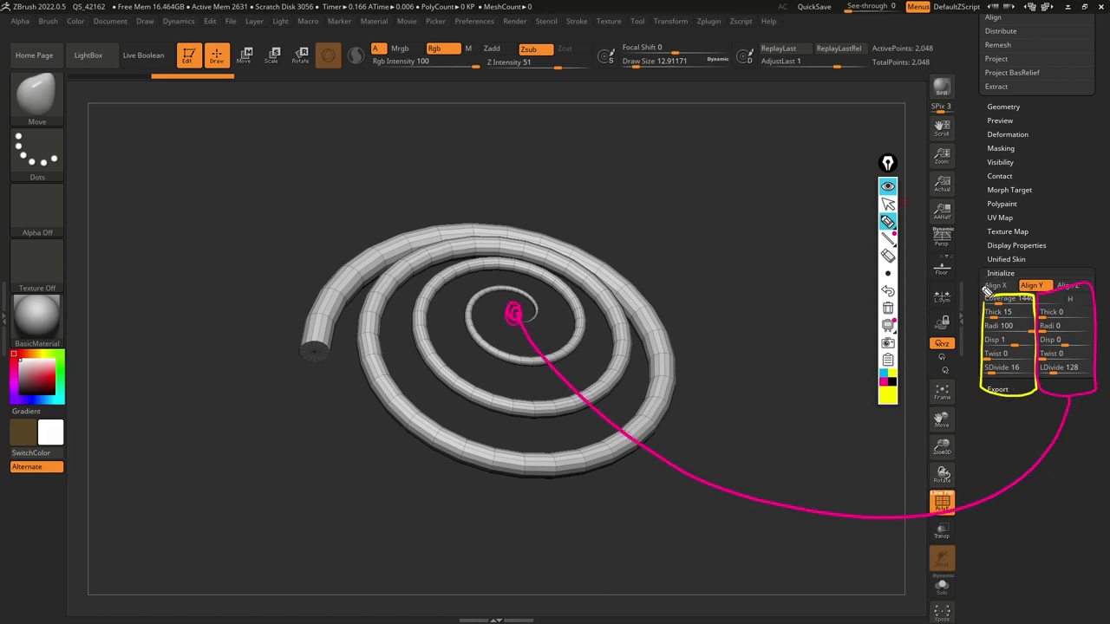
mouse_move(998, 404)
mouse_down()
mouse_move(503, 523)
mouse_move(315, 347)
mouse_move(296, 371)
mouse_up()
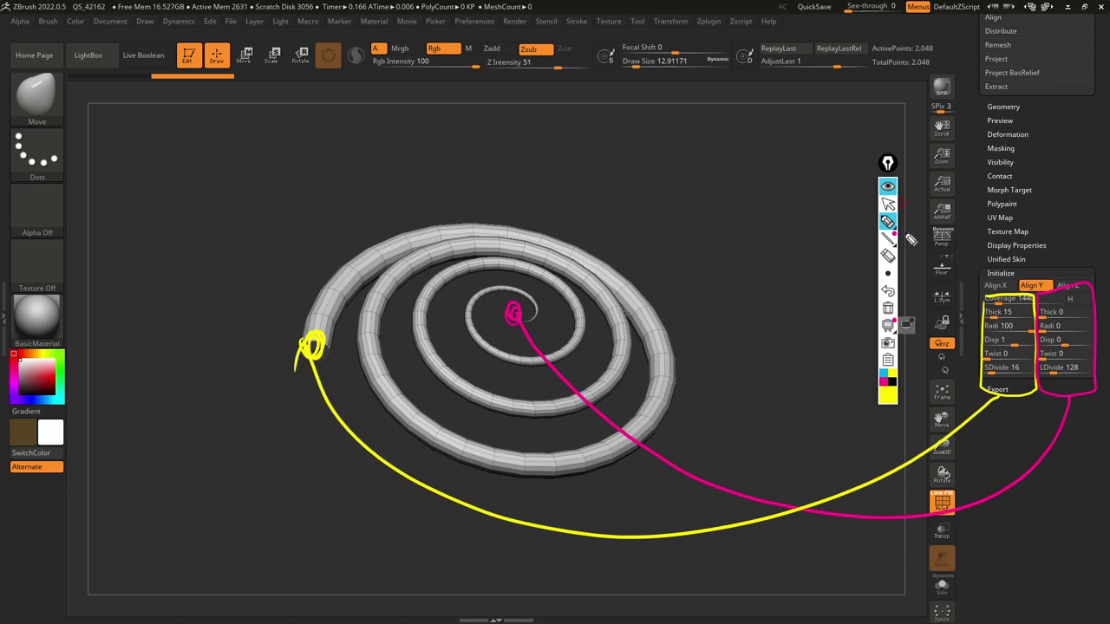
click(888, 188)
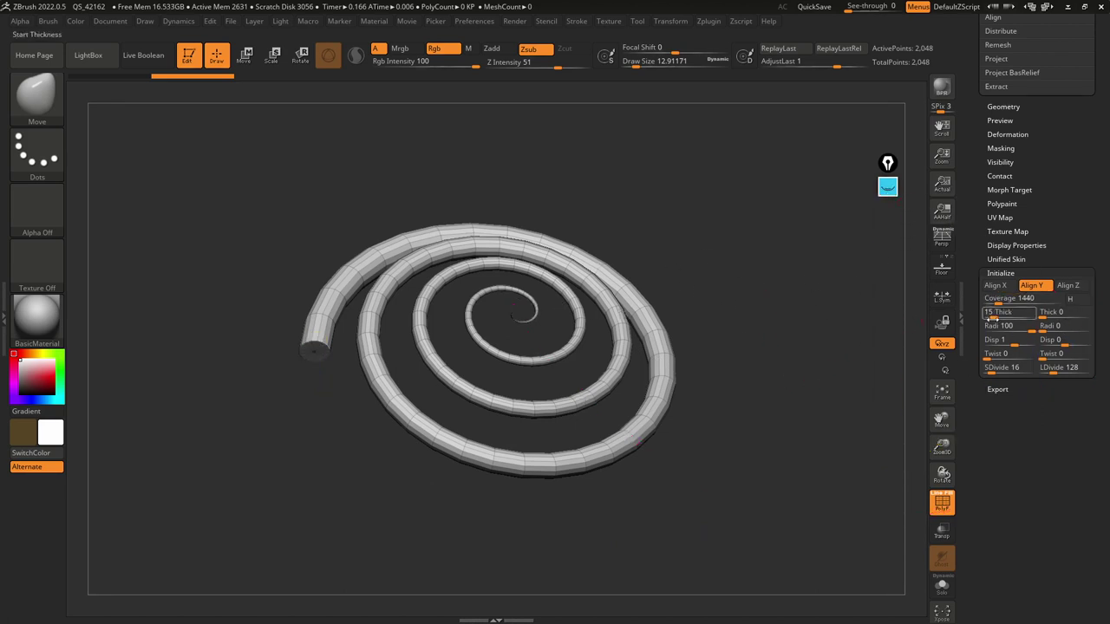
Step: Set the spiral's start thickness to 58, end thickness to 12 and coverage to 644
drag(992, 315, 1049, 315)
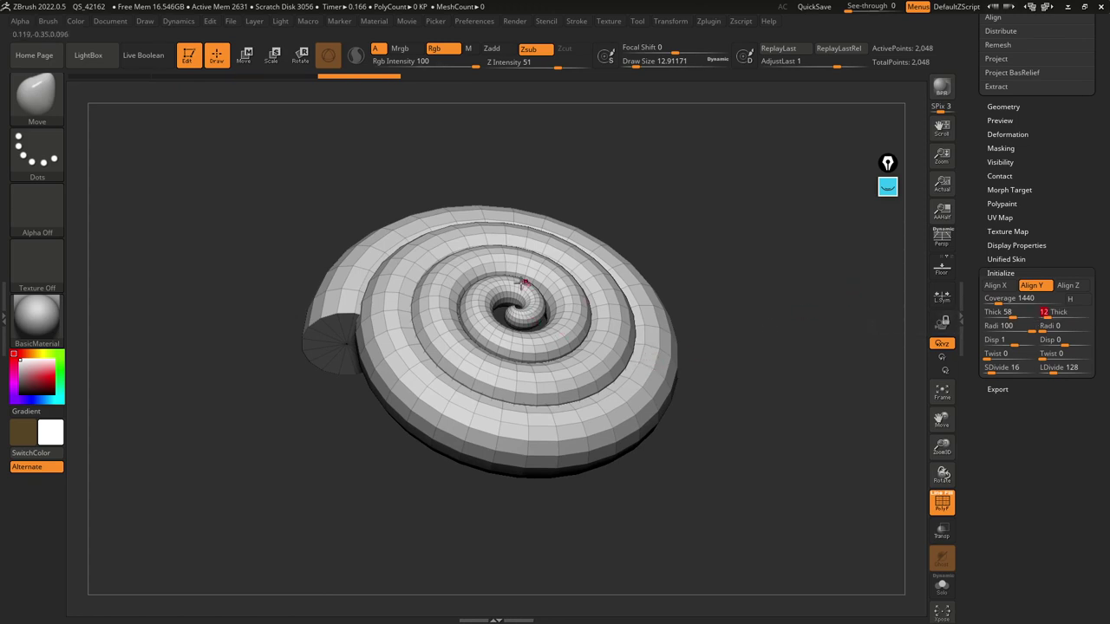
drag(996, 303, 991, 302)
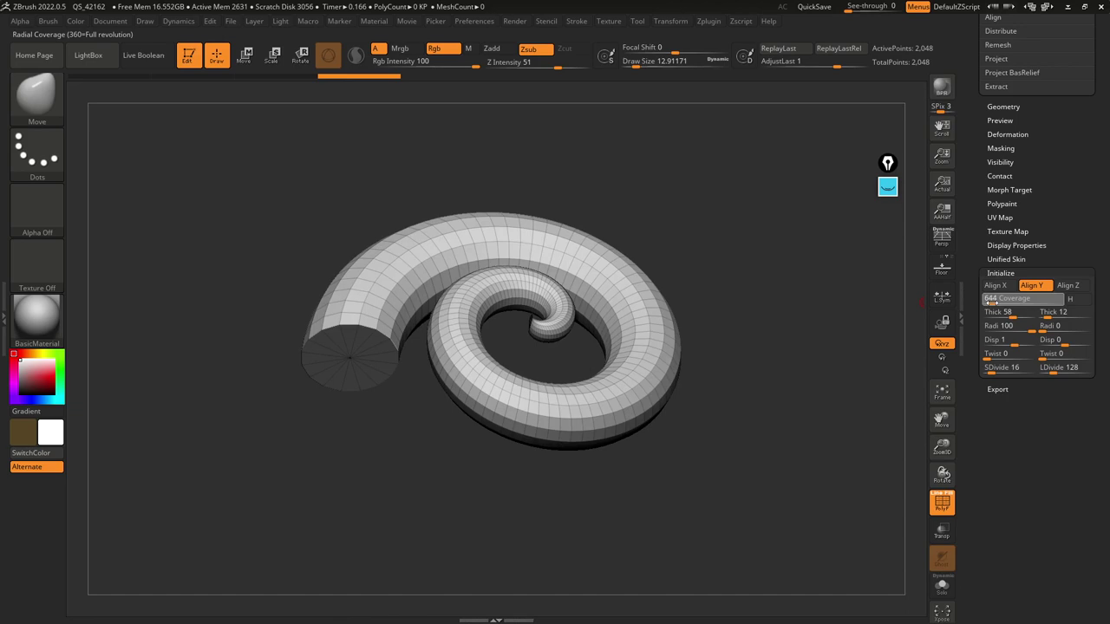
right_drag(839, 291, 834, 354)
ctrl+right_drag(493, 362, 522, 450)
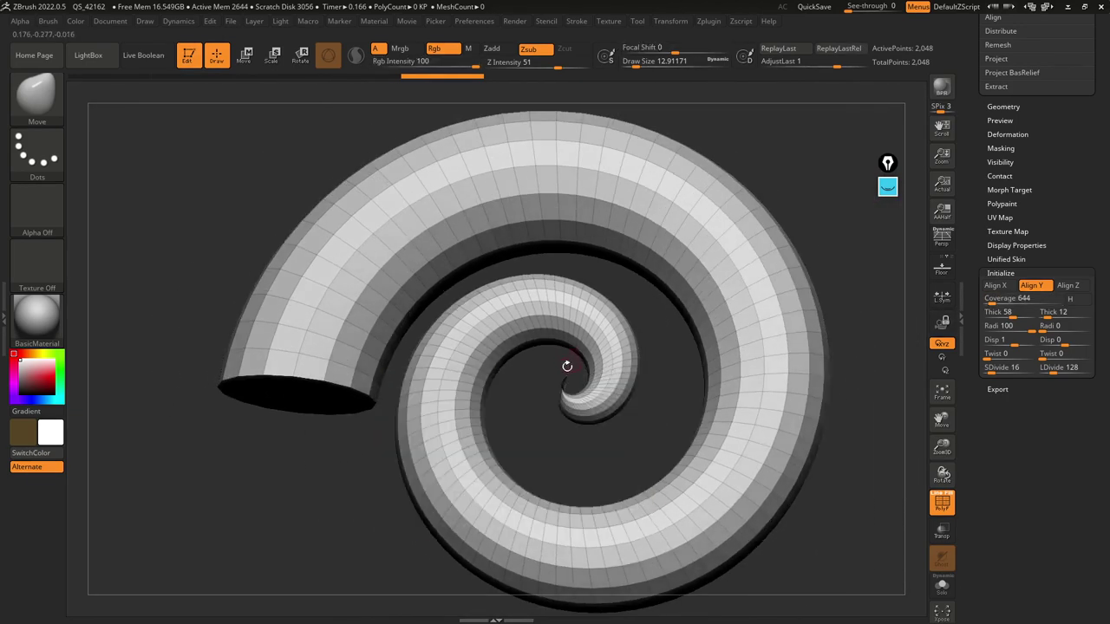
ctrl+right_drag(567, 393, 563, 376)
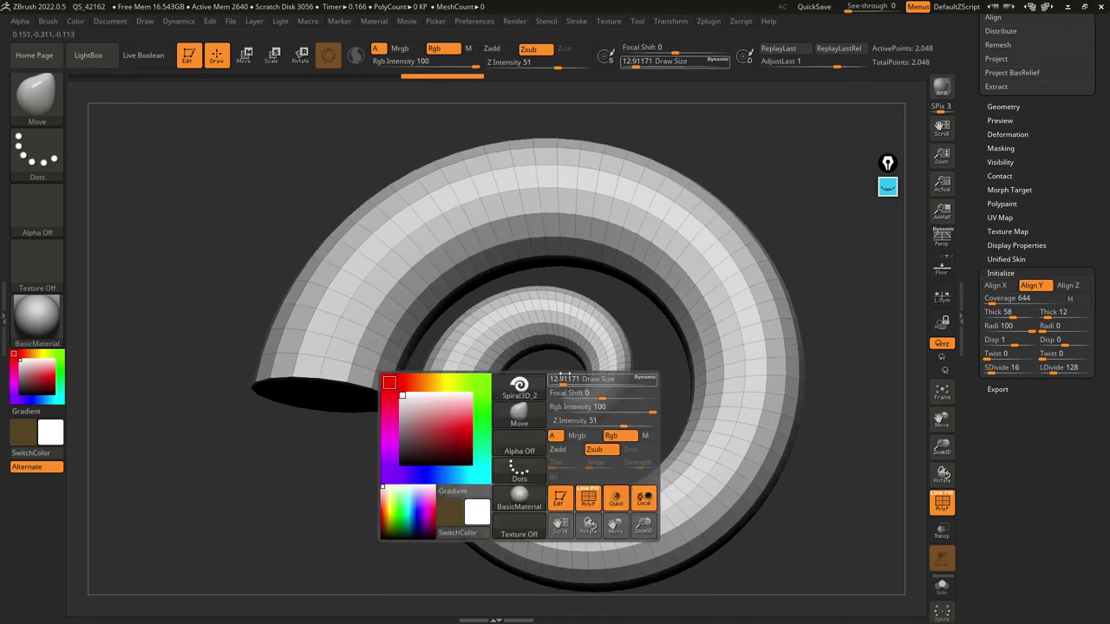
drag(843, 412, 840, 367)
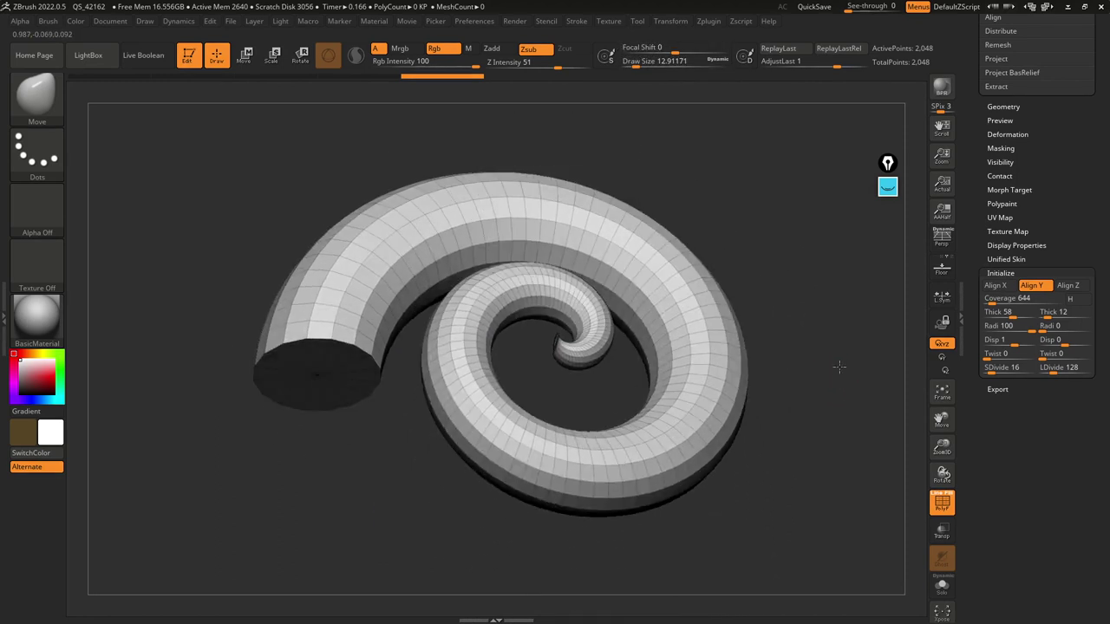
Step: Try an end radius of 100 on the spiral and examine the coil from the front
click(1044, 329)
drag(1044, 329, 1087, 330)
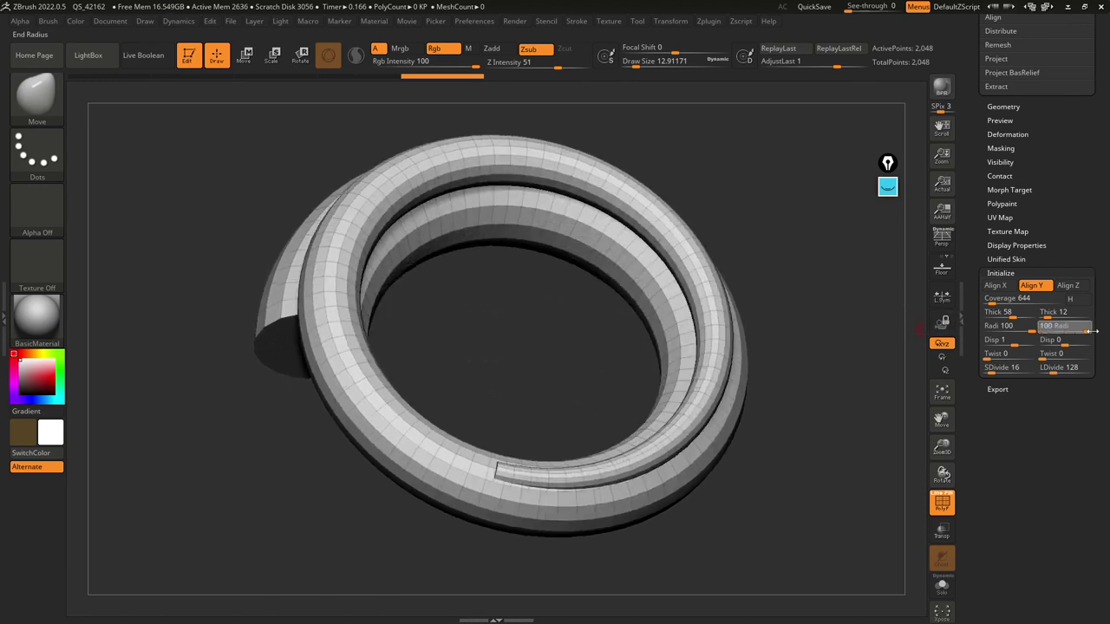
drag(765, 326, 733, 343)
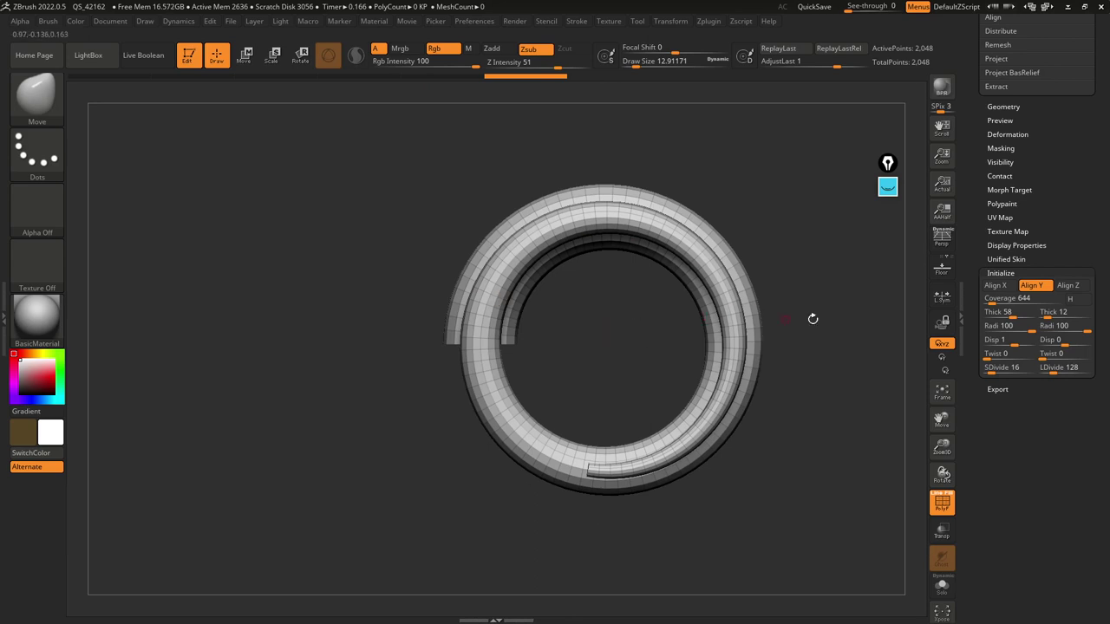
Step: Set the spiral's start radius to 83 and its end radius to 37
drag(1086, 329, 1026, 329)
drag(801, 339, 657, 309)
drag(772, 312, 772, 289)
drag(618, 336, 578, 322)
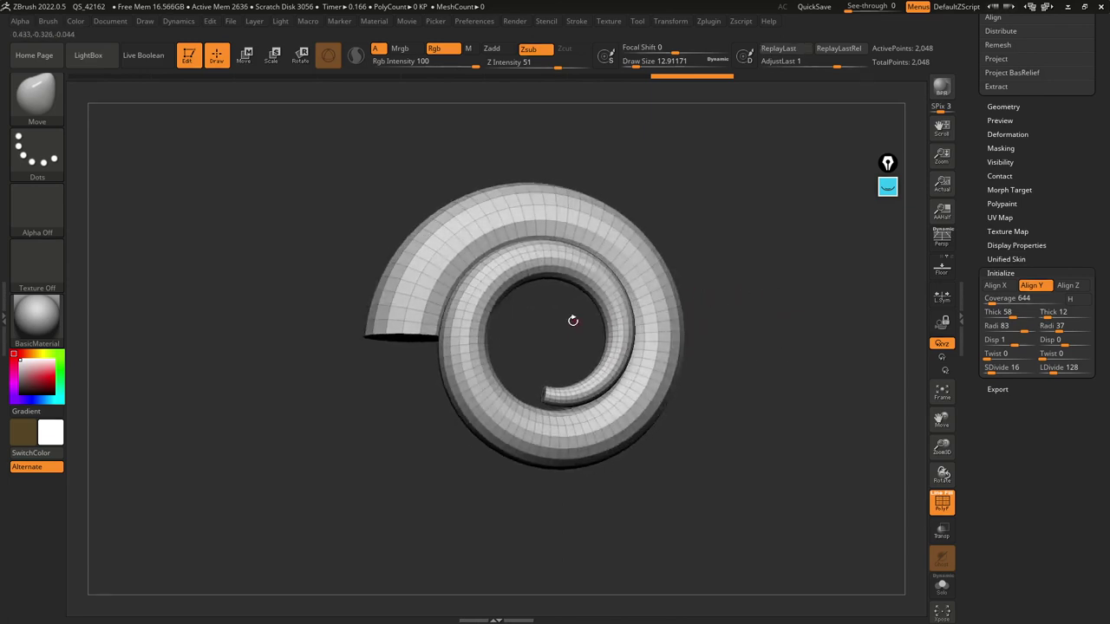
drag(701, 265, 701, 298)
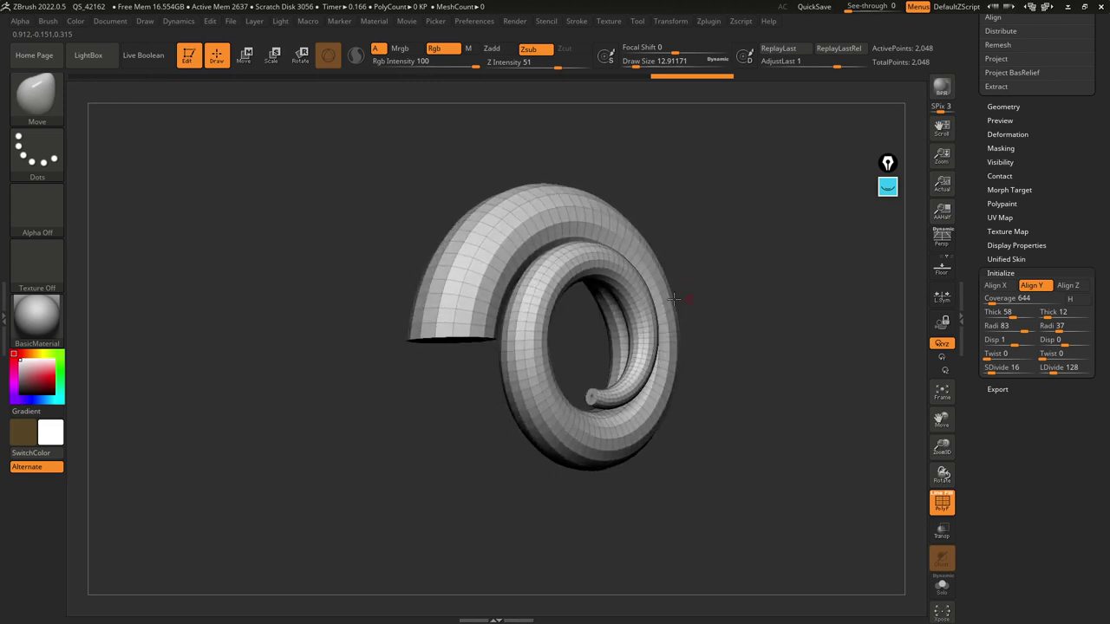
drag(658, 328, 612, 388)
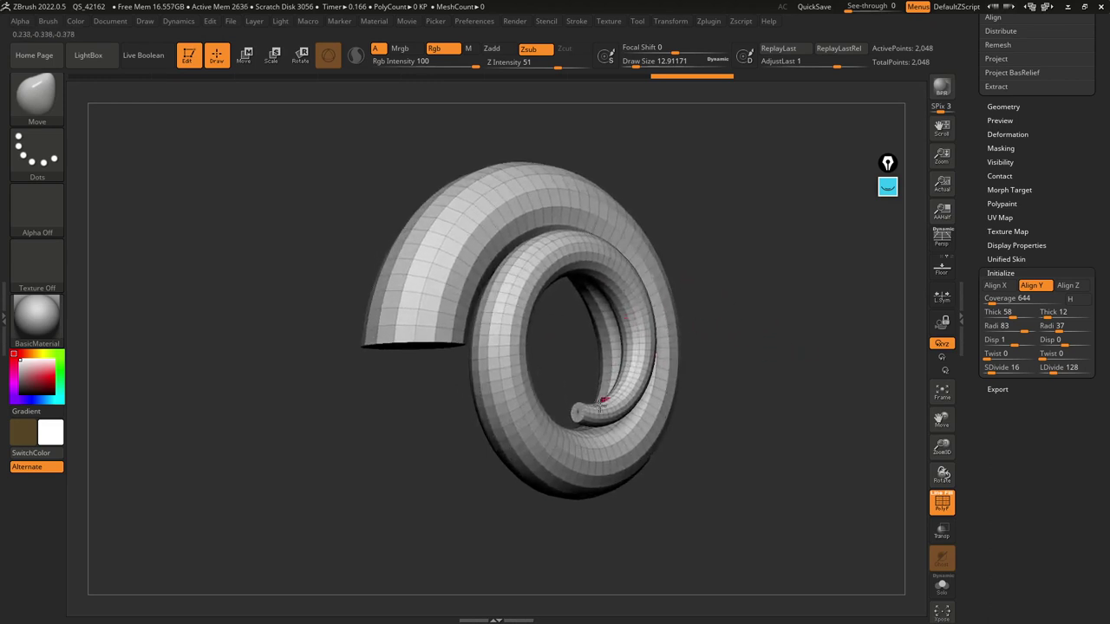
Step: Stretch the coil sideways by setting the start displacement to 1.9863 and the end displacement to 1.02739
click(1064, 343)
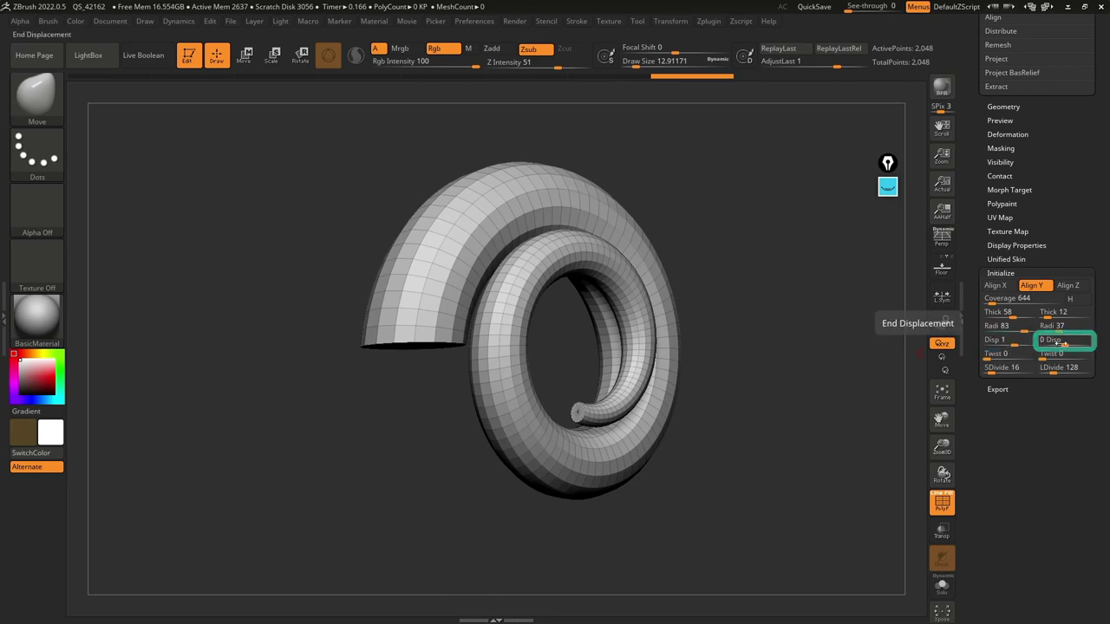
drag(1064, 341, 1021, 344)
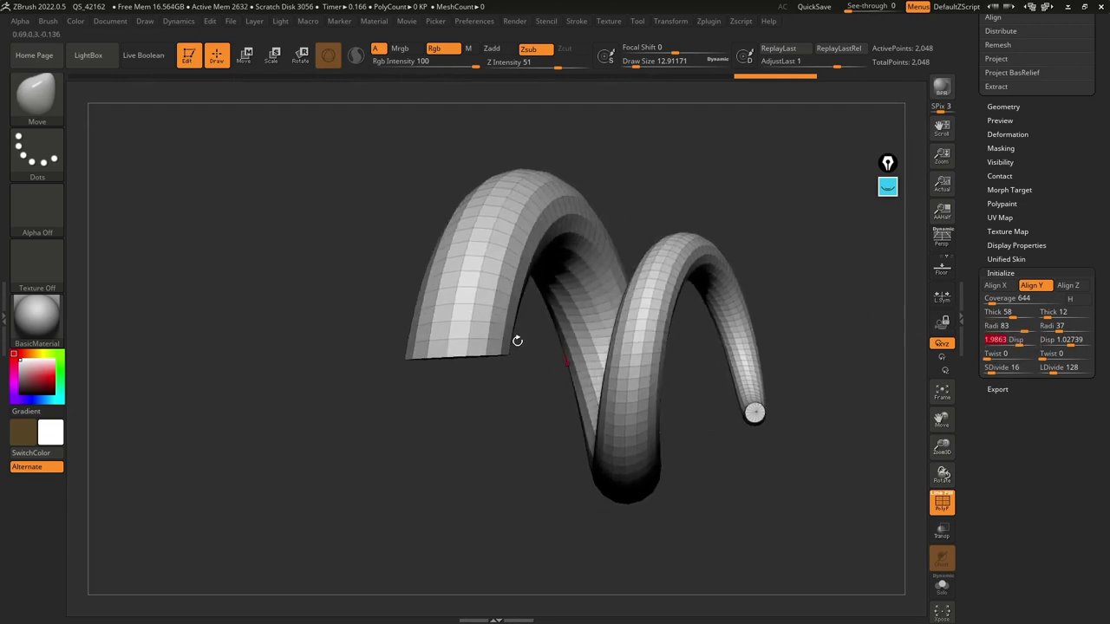
drag(537, 299, 456, 314)
alt+drag(850, 348, 788, 322)
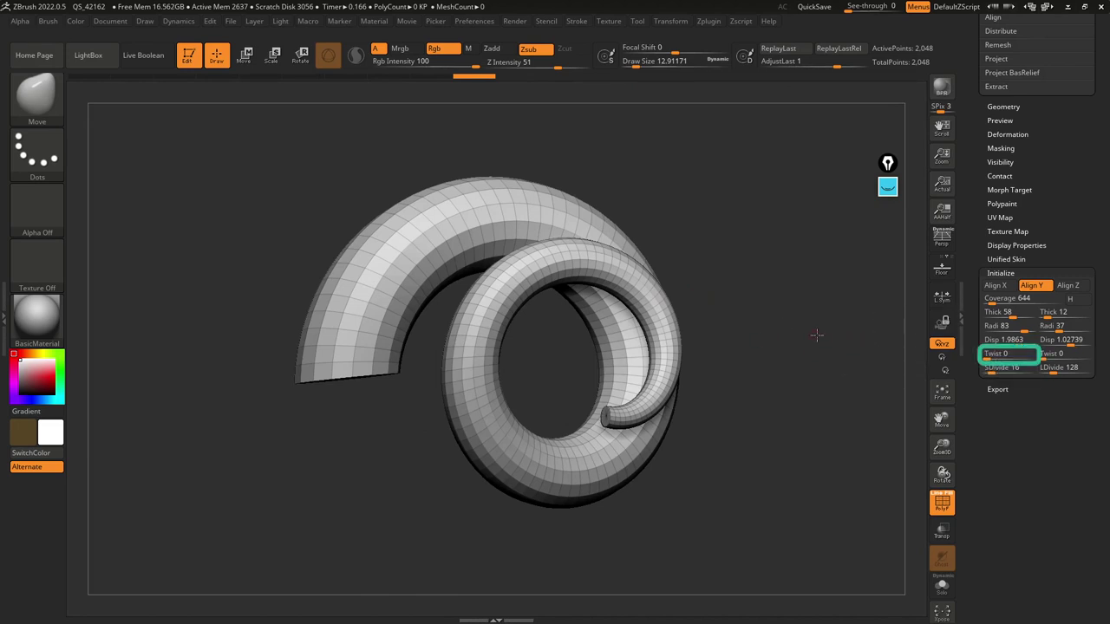
alt+drag(812, 335, 830, 336)
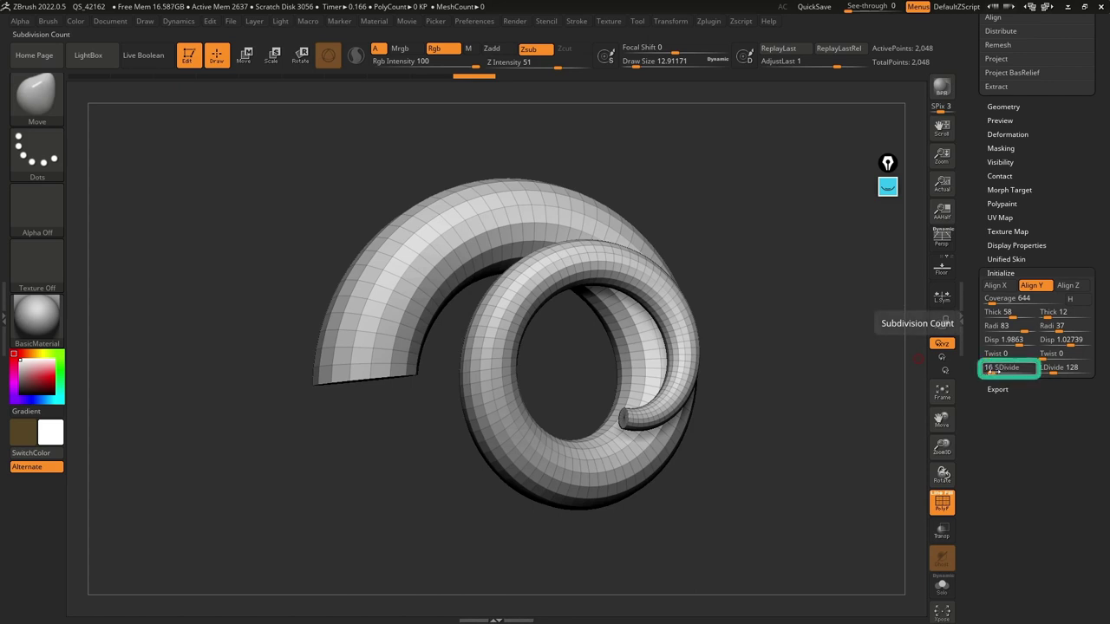
Step: Set the spiral's LDivide to 81 and its end twist angle to 258
click(1052, 368)
drag(1057, 372, 1047, 370)
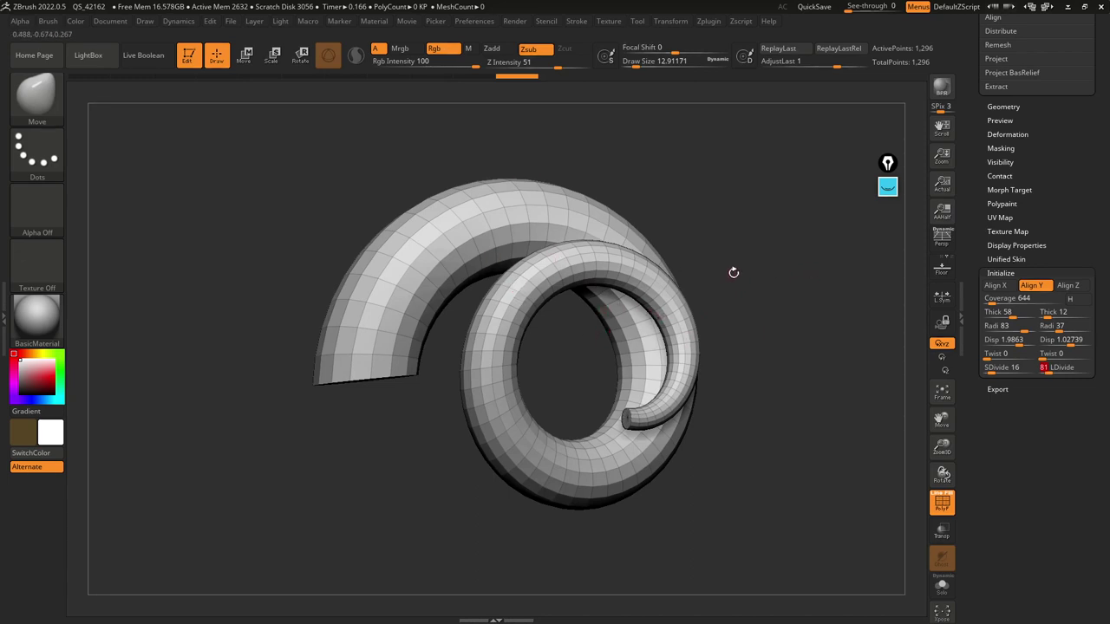
click(997, 356)
click(1049, 356)
text(385)
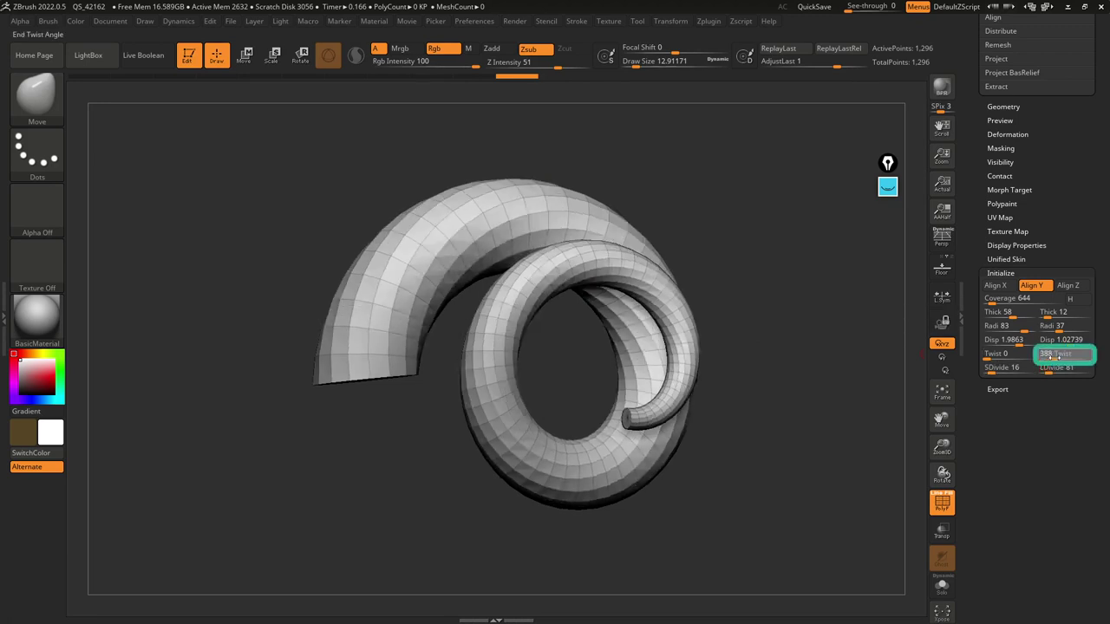
key(Return)
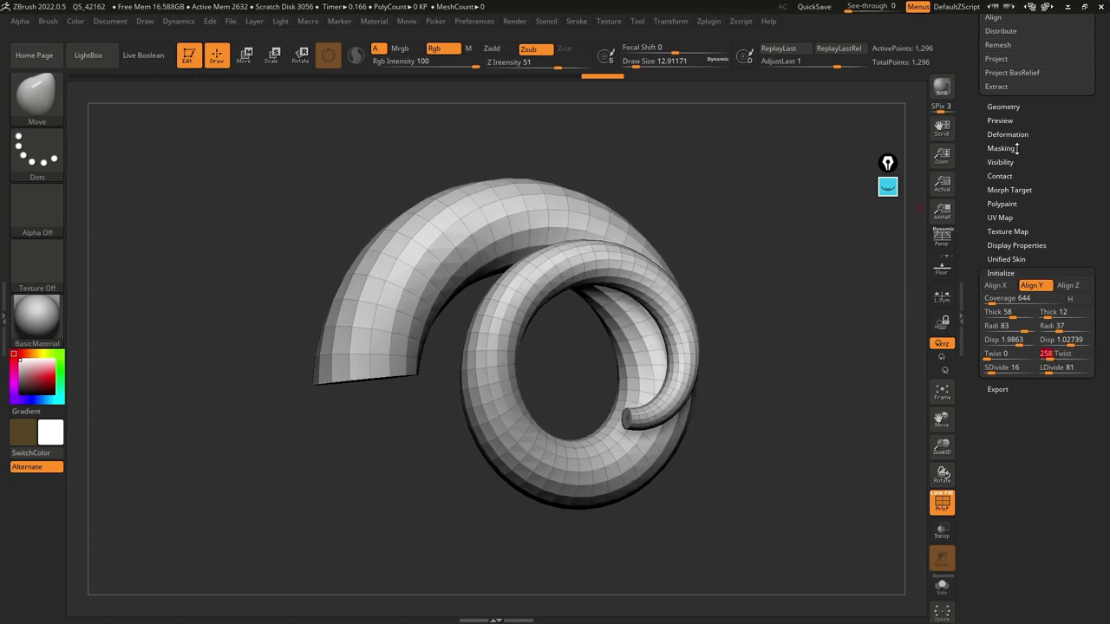
Step: Convert the spiral primitive into an editable PolyMesh3D
scroll(1020, 149, up, 10)
scroll(975, 288, up, 5)
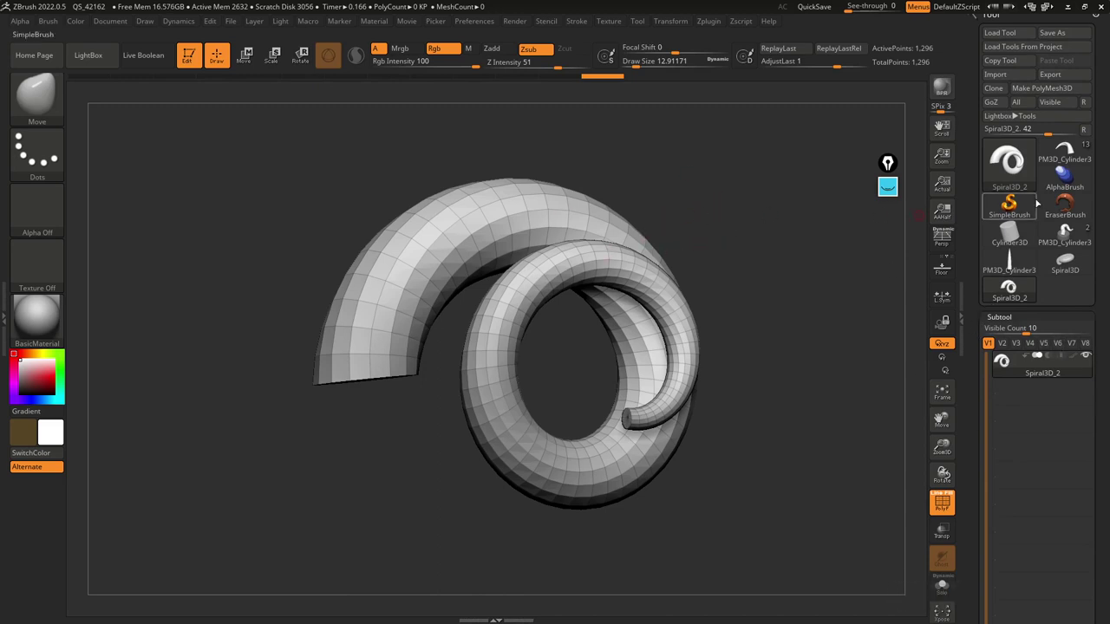
click(1044, 88)
Step: Try pulling the horn's upper coil with the Move brush at a draw size of about 365, and undo it
key(space)
drag(586, 214, 633, 213)
mouse_move(644, 234)
mouse_down()
mouse_move(673, 240)
mouse_move(629, 170)
mouse_up()
key(ctrl+z)
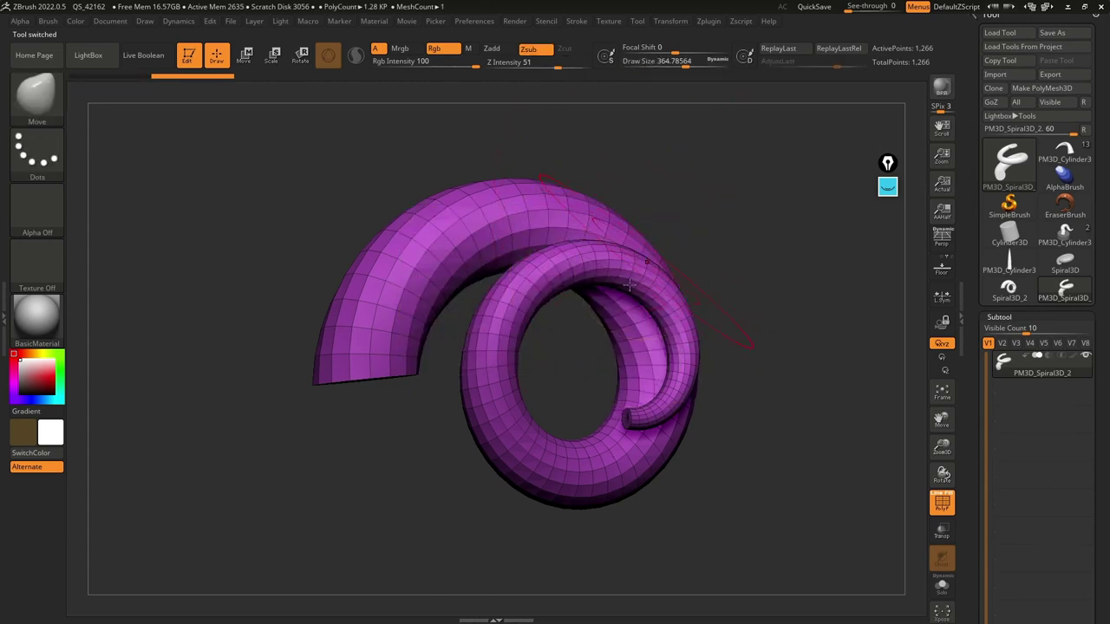
Step: Reduce the Move brush's draw size to about 44 for working on the horn
key(space)
click(701, 240)
key(space)
click(685, 236)
drag(684, 236, 681, 236)
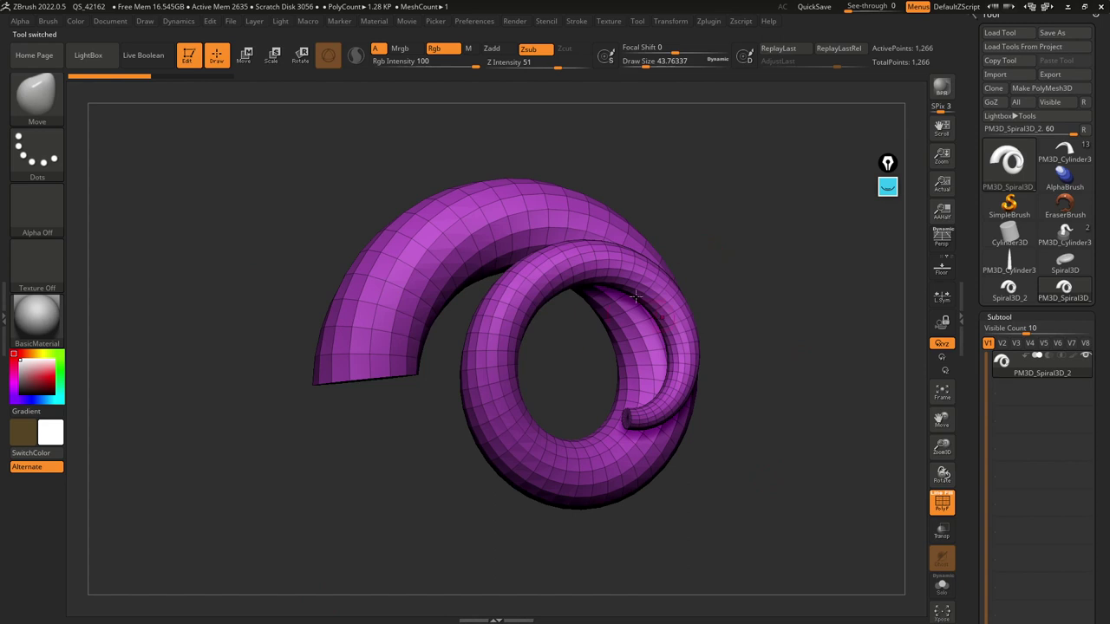
mouse_move(657, 258)
mouse_down()
mouse_move(703, 205)
mouse_move(382, 323)
mouse_up()
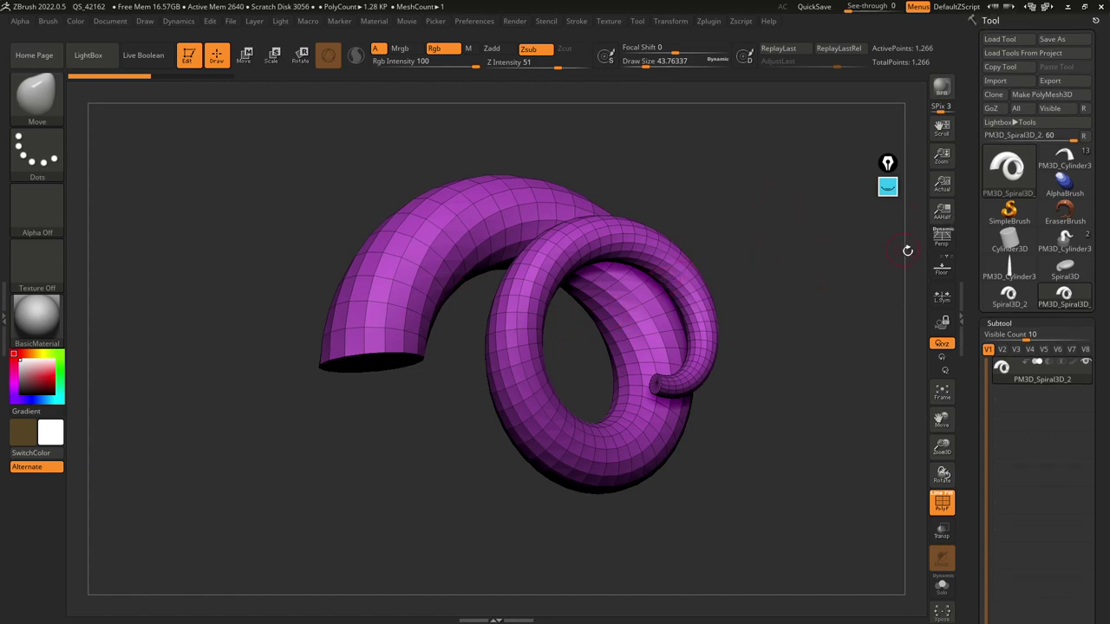
Step: Apply the Smooth deformation to the horn several times at nearly full strength, then inflate it slightly
drag(971, 296, 971, 120)
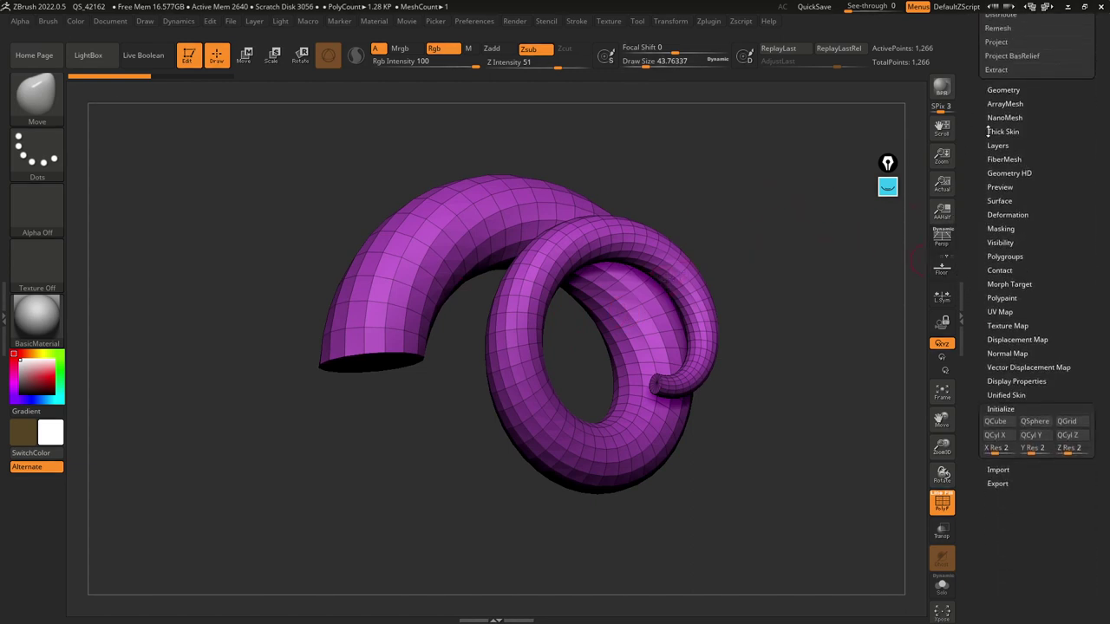
click(1031, 214)
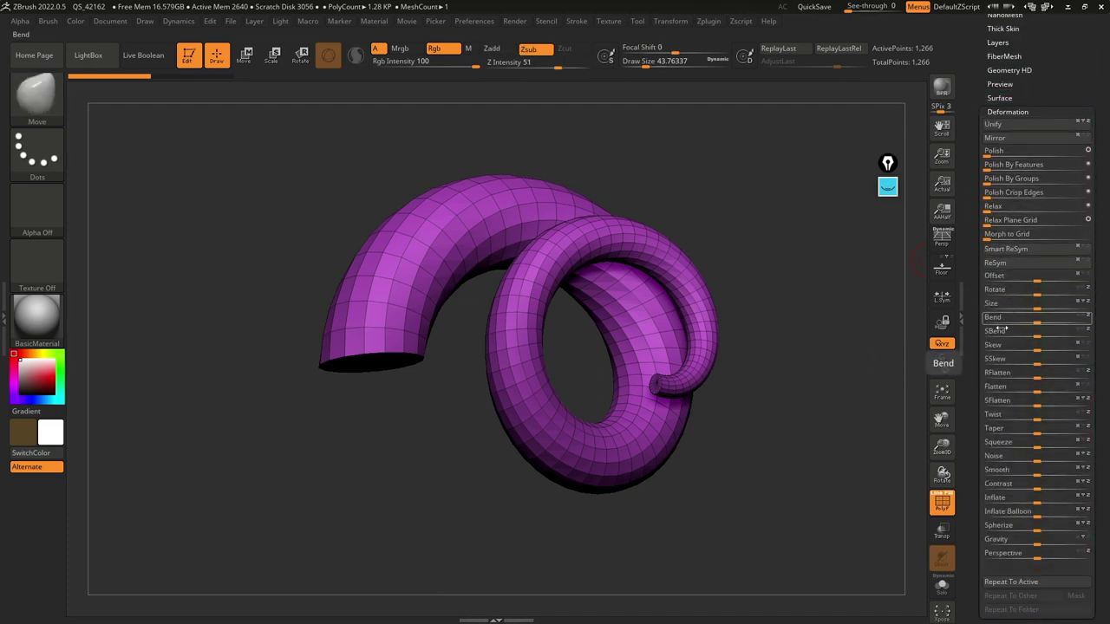
drag(1036, 473, 1086, 469)
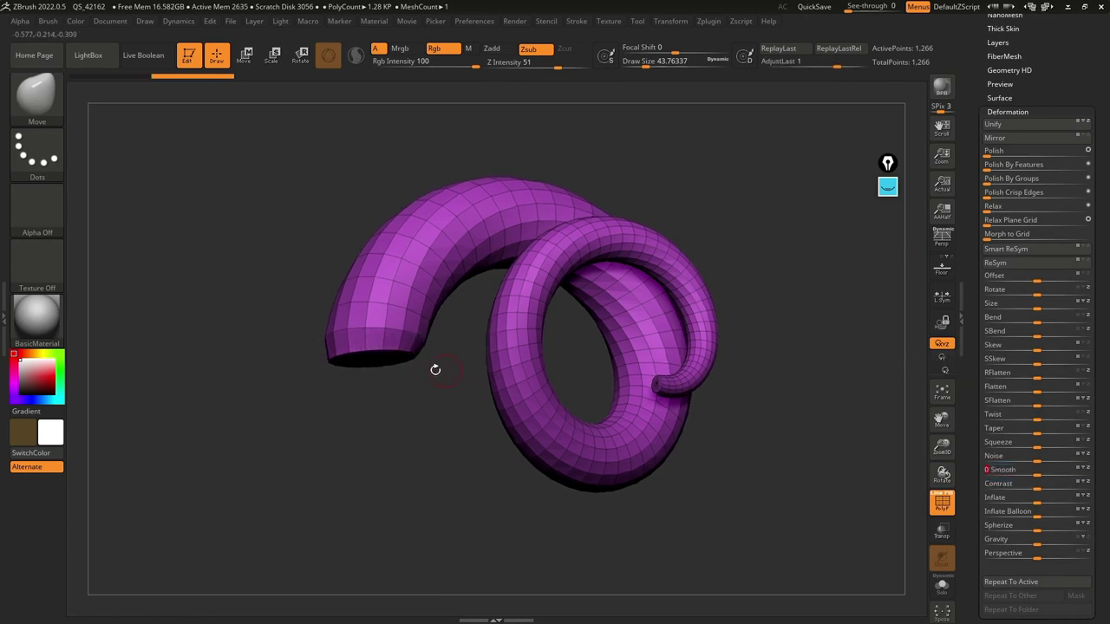
click(1075, 472)
click(1082, 474)
click(1082, 475)
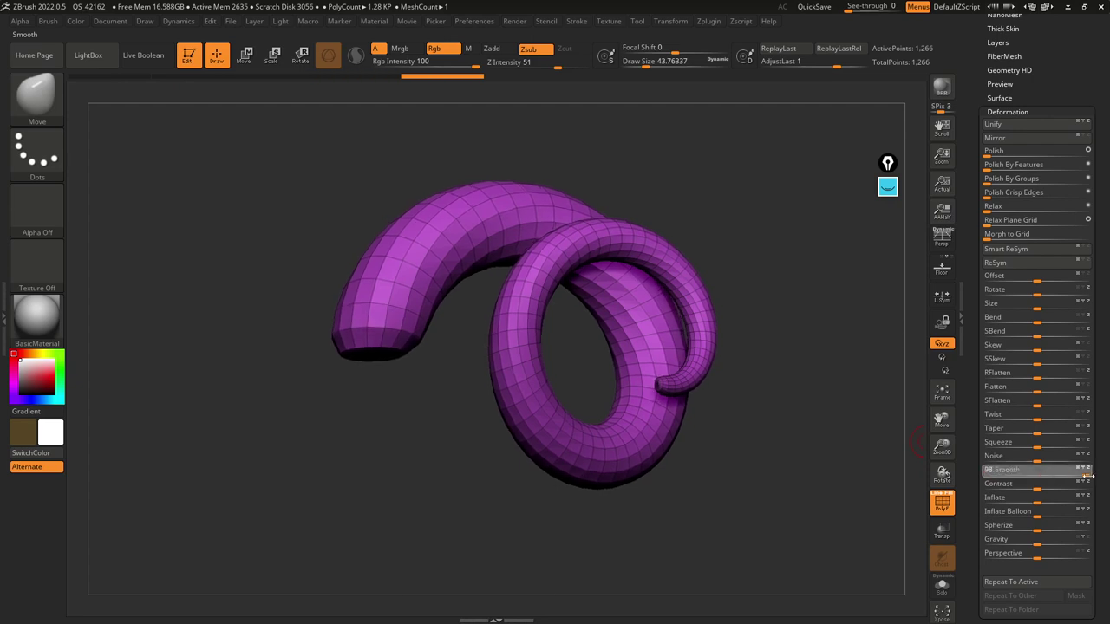
drag(1037, 499, 1040, 500)
drag(817, 163, 760, 222)
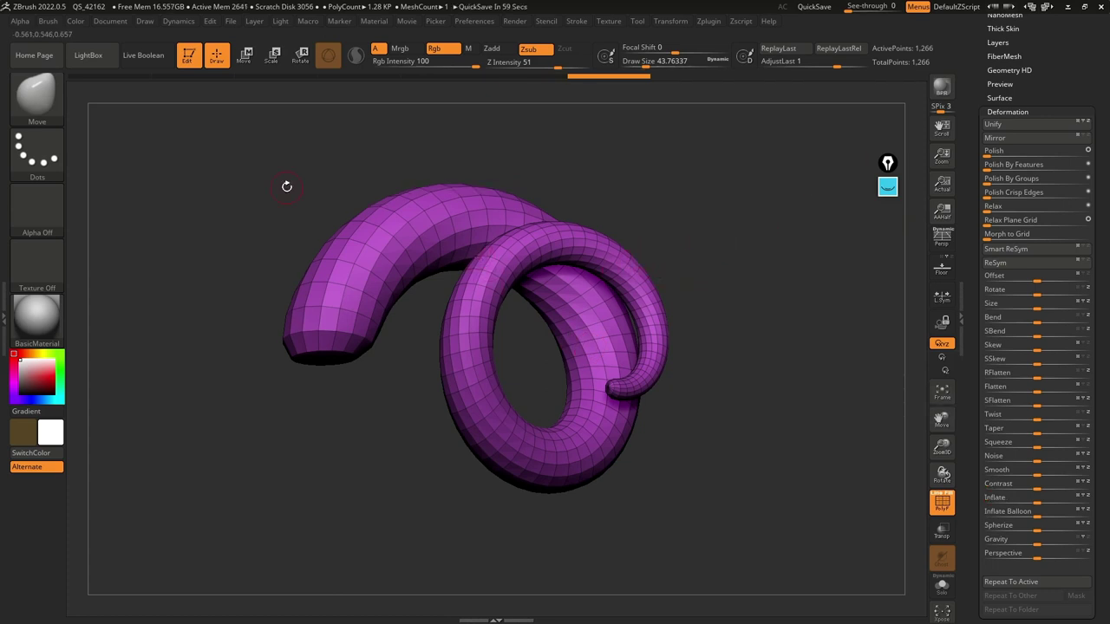
Step: Set the selection brush to SelectLasso and hide one lengthwise strip of polygons running along the horn
key(ctrl+shift)
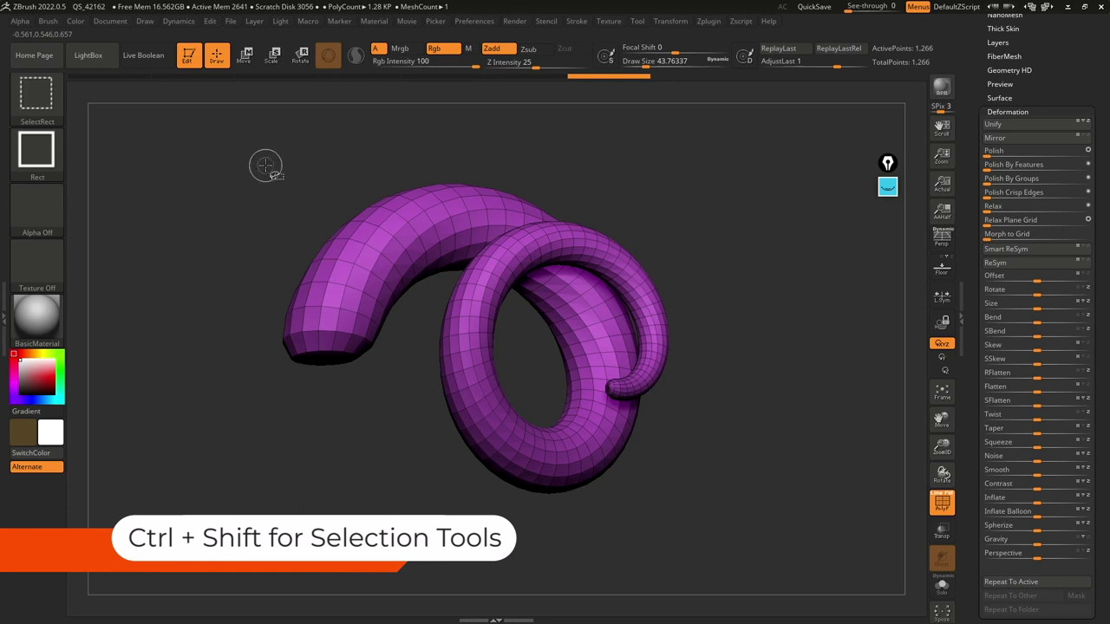
click(41, 102)
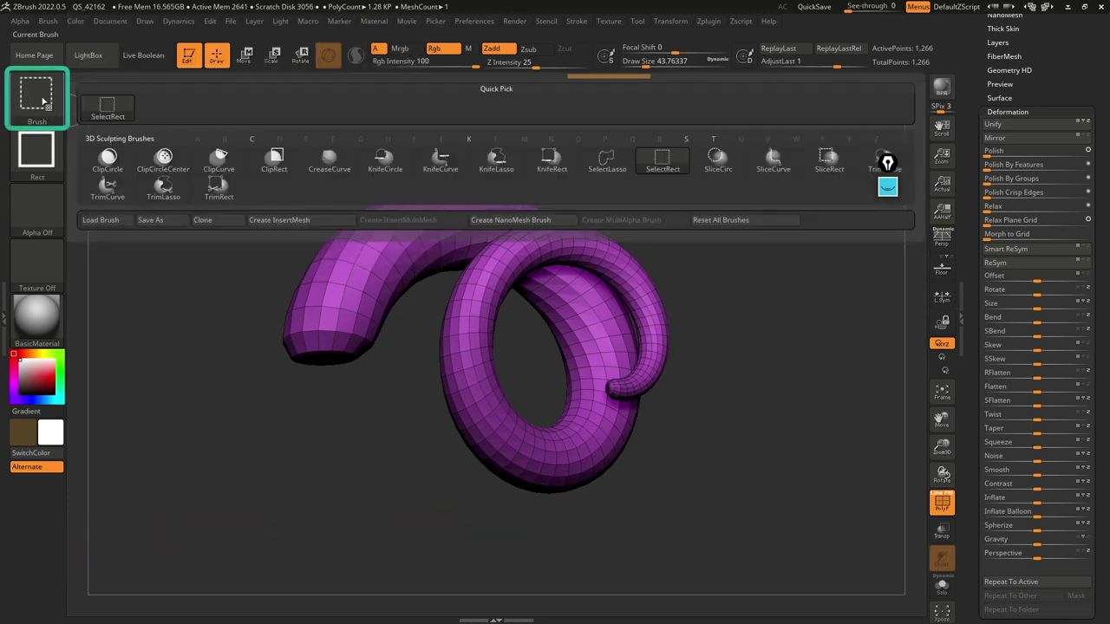
click(608, 159)
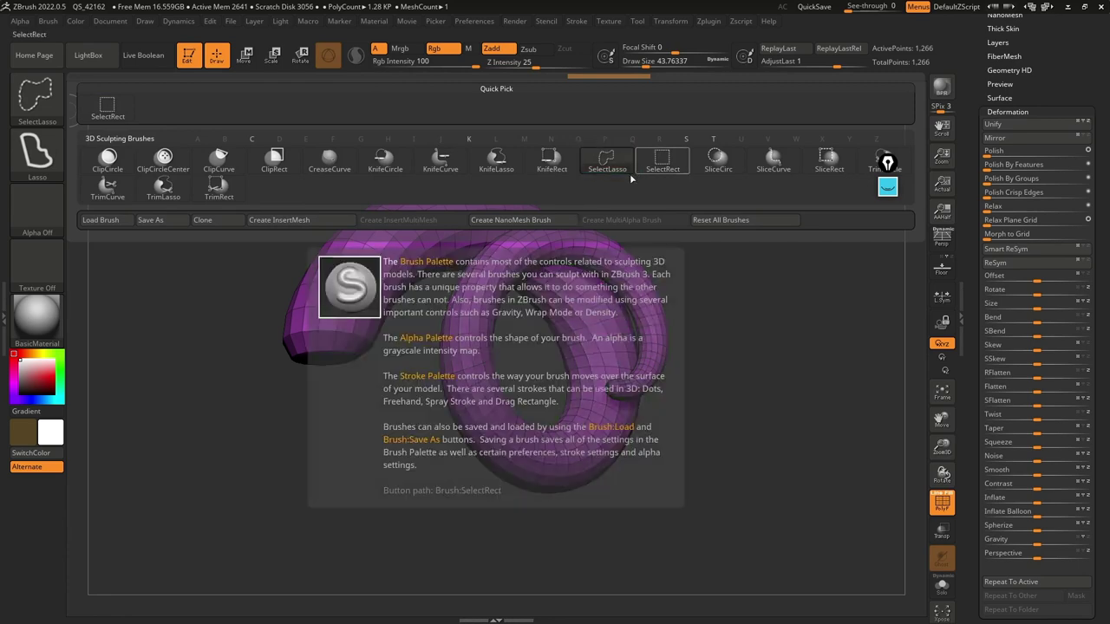
key(ctrl+shift)
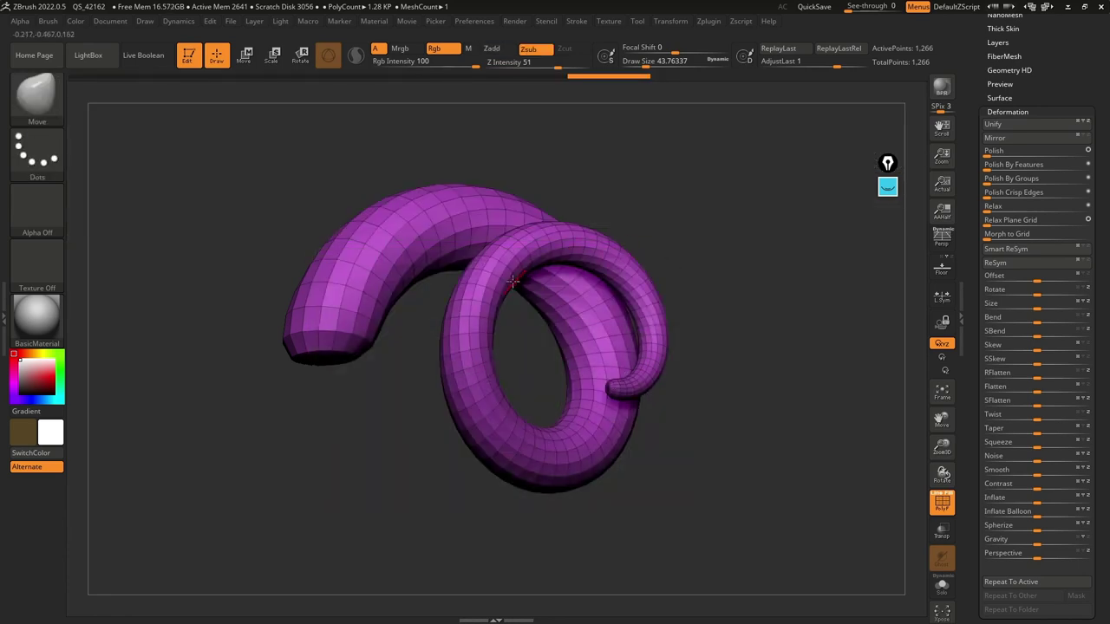
mouse_move(471, 255)
ctrl+right_down()
mouse_move(436, 295)
mouse_move(434, 252)
mouse_move(508, 275)
mouse_move(465, 303)
mouse_move(448, 300)
mouse_move(454, 258)
ctrl+right_up()
key(ctrl+shift)
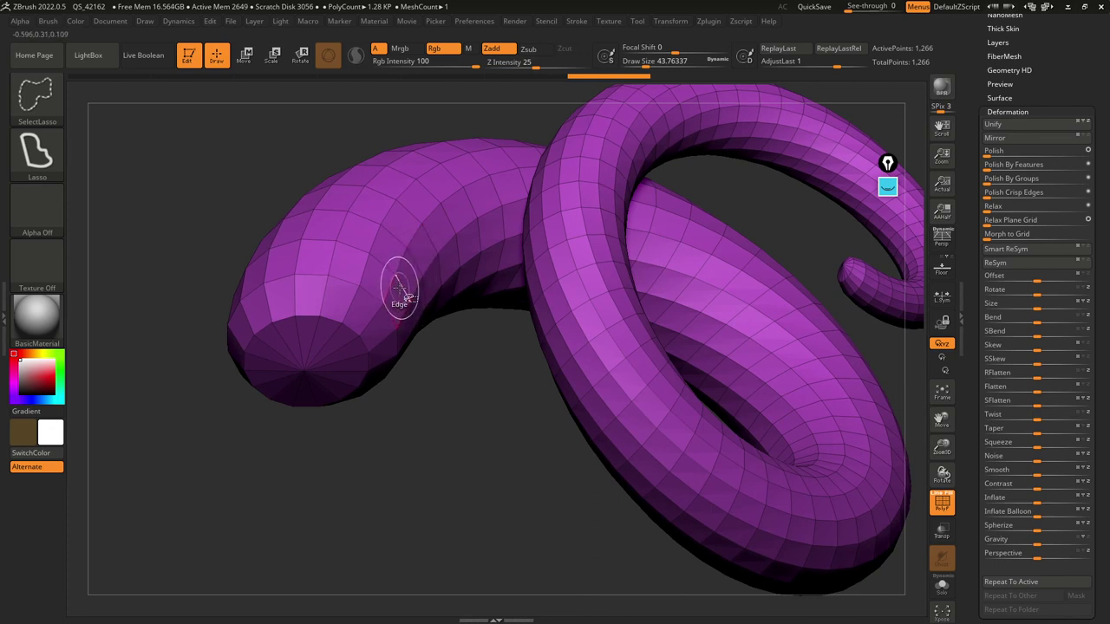
ctrl+shift+click(399, 289)
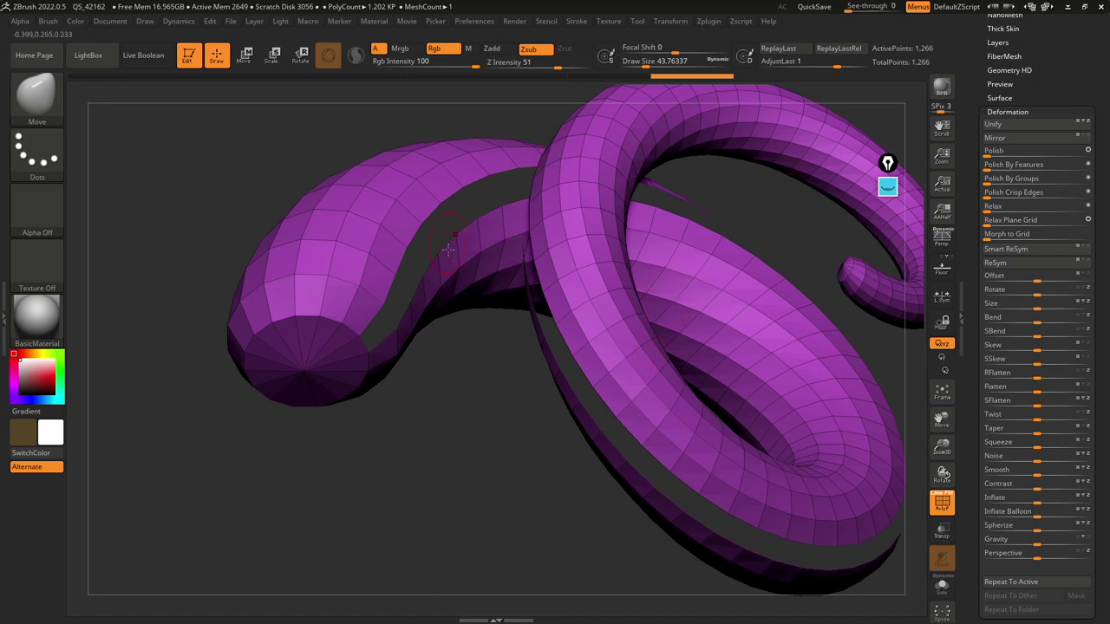
Step: Turn on double-sided display for the horn mesh in its display properties
scroll(977, 392, down, 5)
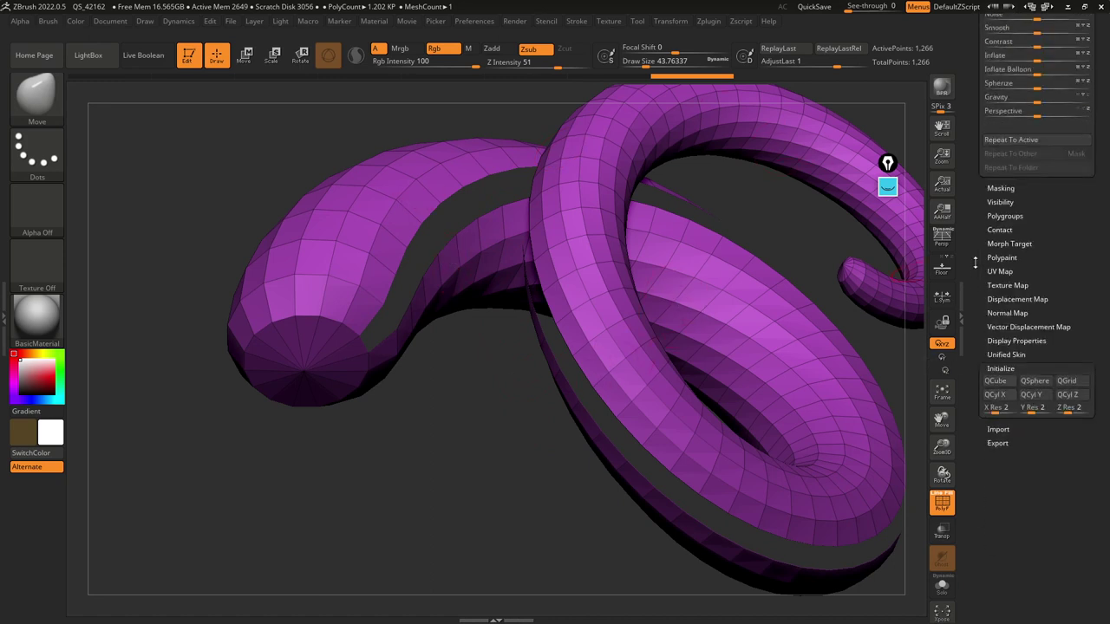
key(shift)
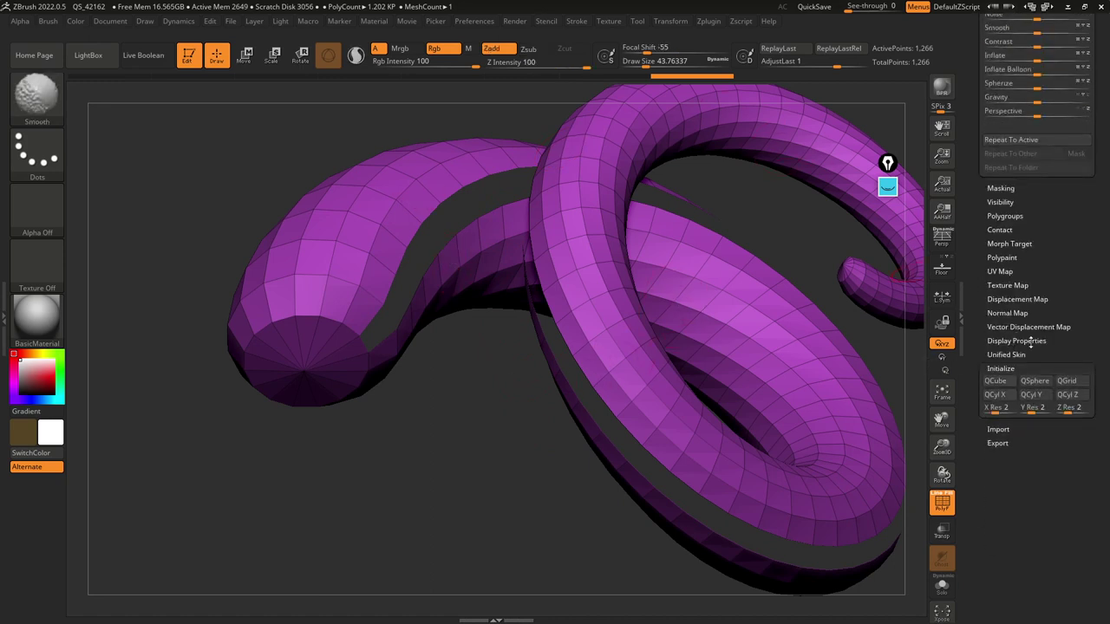
click(1031, 342)
click(997, 381)
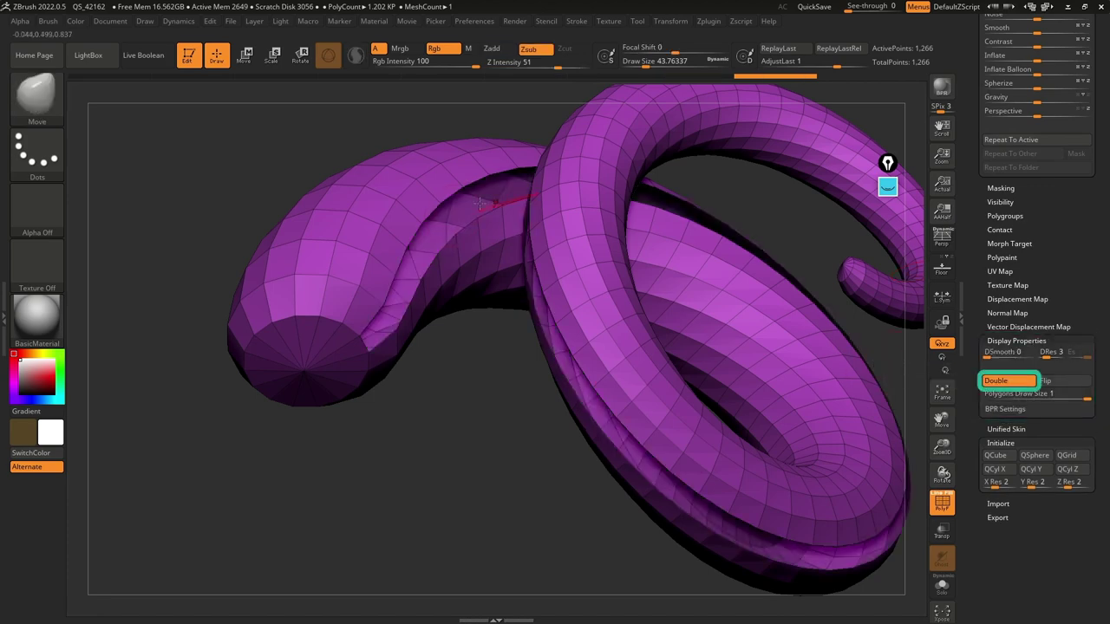
Step: Hide a second lengthwise polygon strip along the horn, plus the polygons linking the two strips beside the base cap
drag(424, 468, 404, 357)
ctrl+shift+click(322, 345)
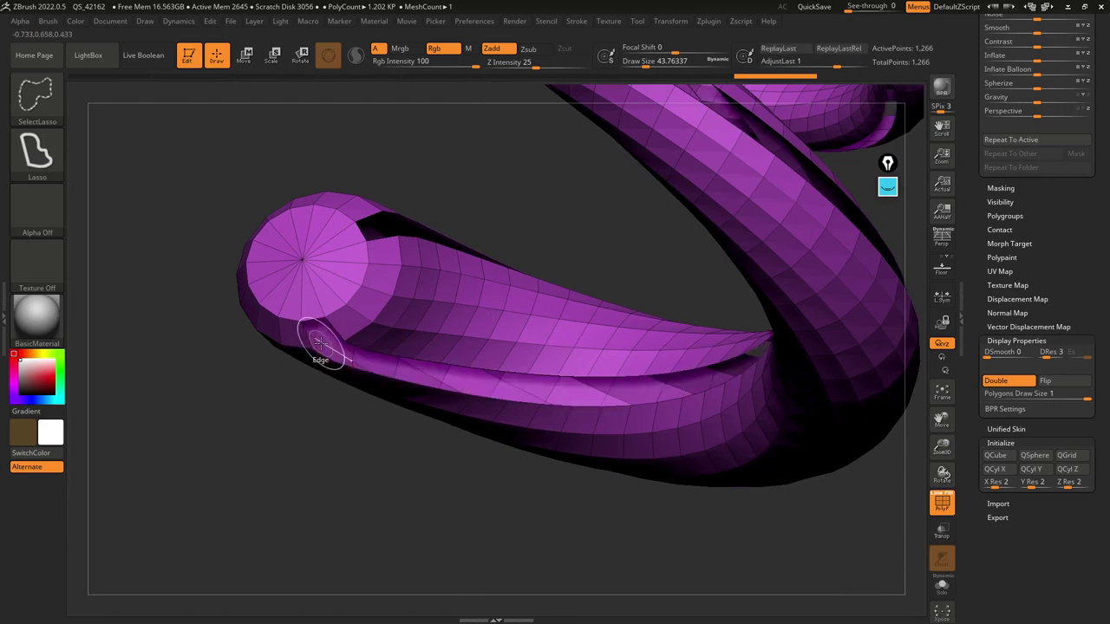
key(ctrl+shift)
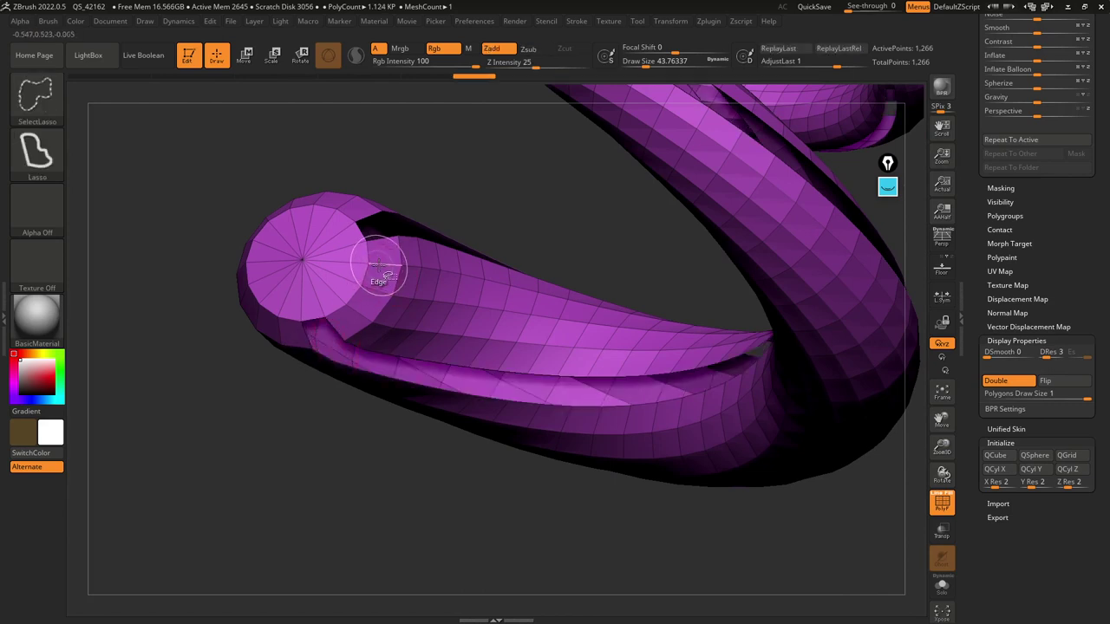
ctrl+shift+click(379, 264)
Step: Hide the polygons linking the two strips just below the cap at the horn's thin tip
drag(432, 213, 377, 417)
mouse_move(472, 222)
ctrl+right_down()
mouse_move(481, 404)
mouse_move(503, 230)
mouse_move(491, 203)
mouse_move(485, 411)
mouse_move(459, 292)
ctrl+right_up()
key(ctrl+shift)
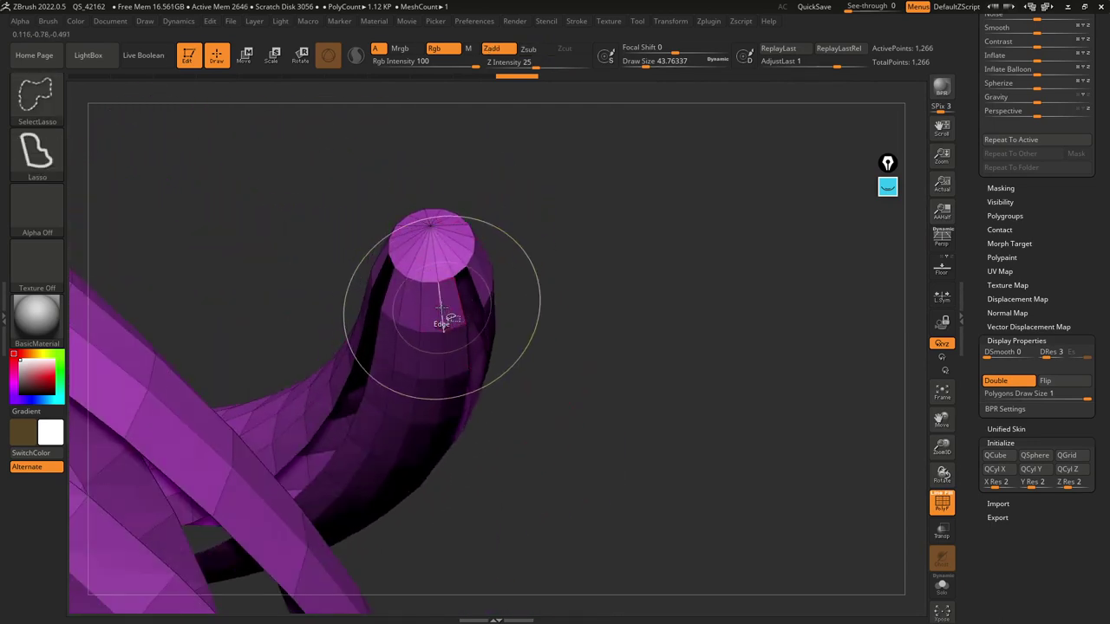
ctrl+shift+click(441, 307)
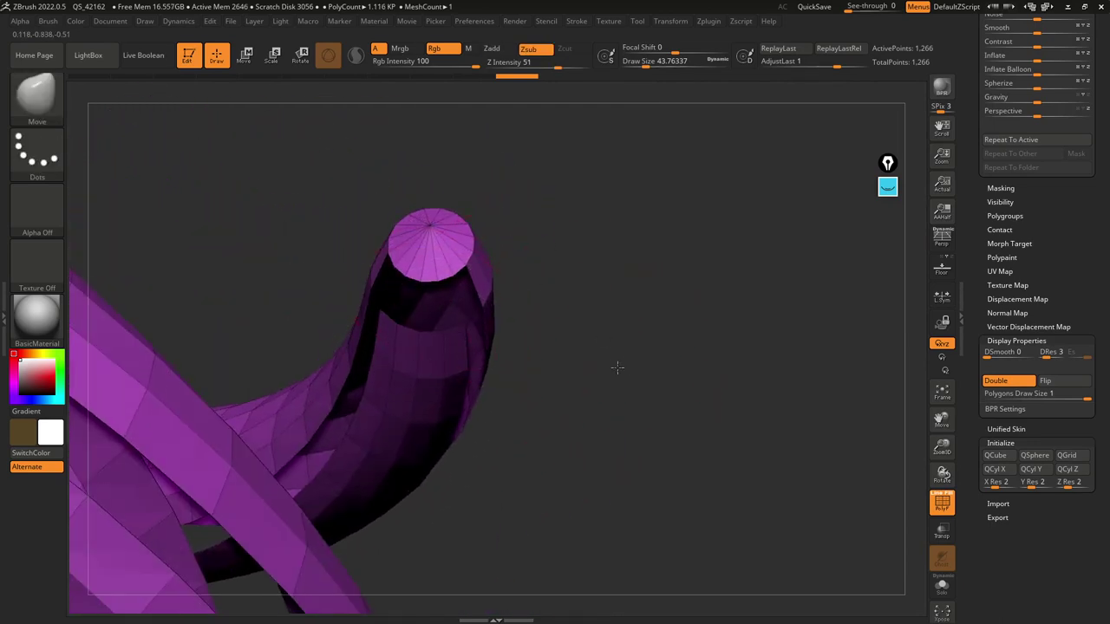
drag(622, 369, 583, 304)
right_drag(583, 303, 402, 326)
right_drag(505, 435, 739, 328)
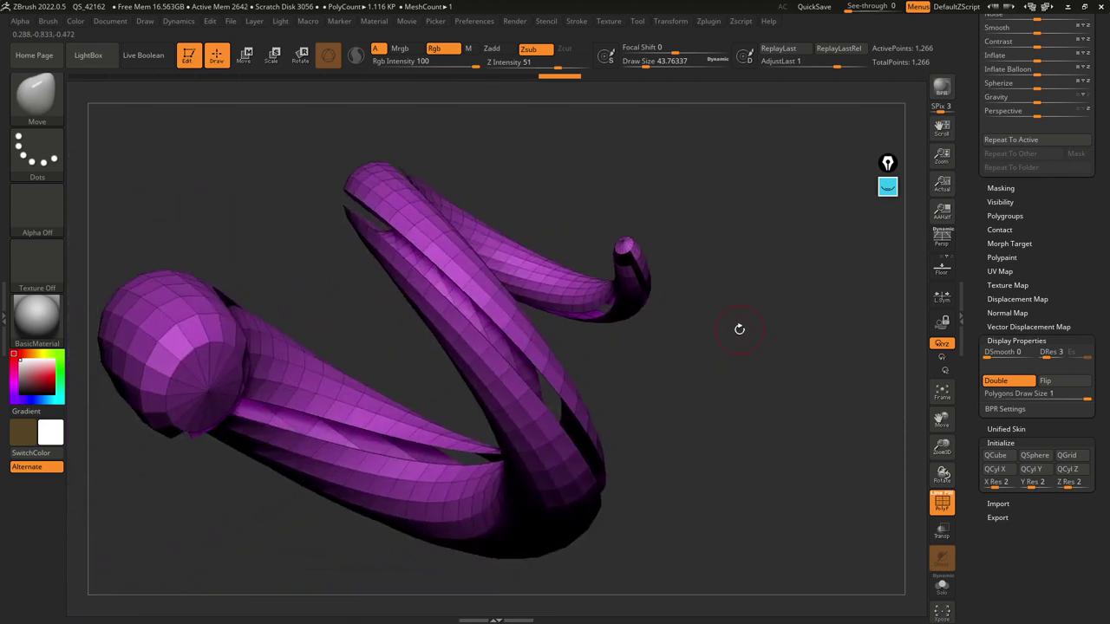
Step: Auto-group the separated visible sections of the horn into polygroups, and unhide the strips
click(1006, 216)
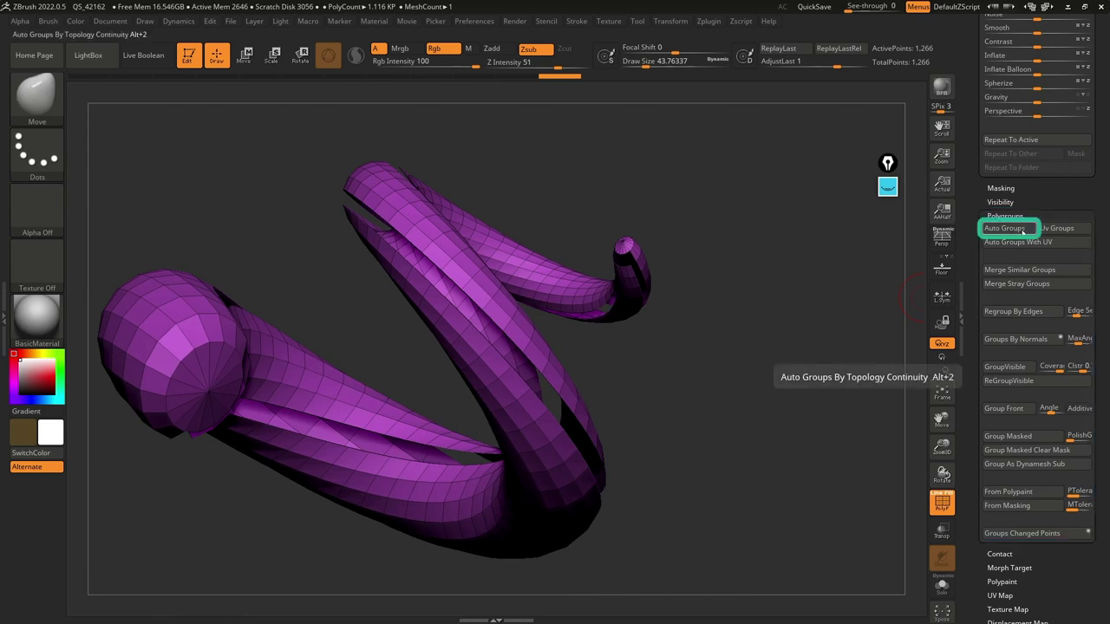
click(1022, 231)
drag(624, 260, 646, 233)
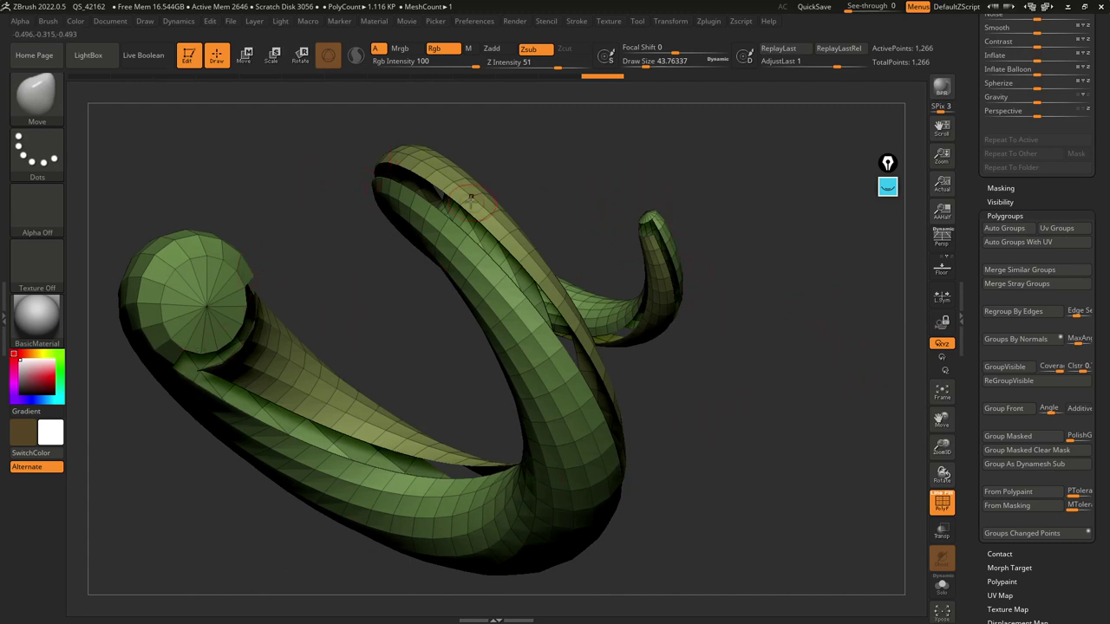
ctrl+shift+click(753, 288)
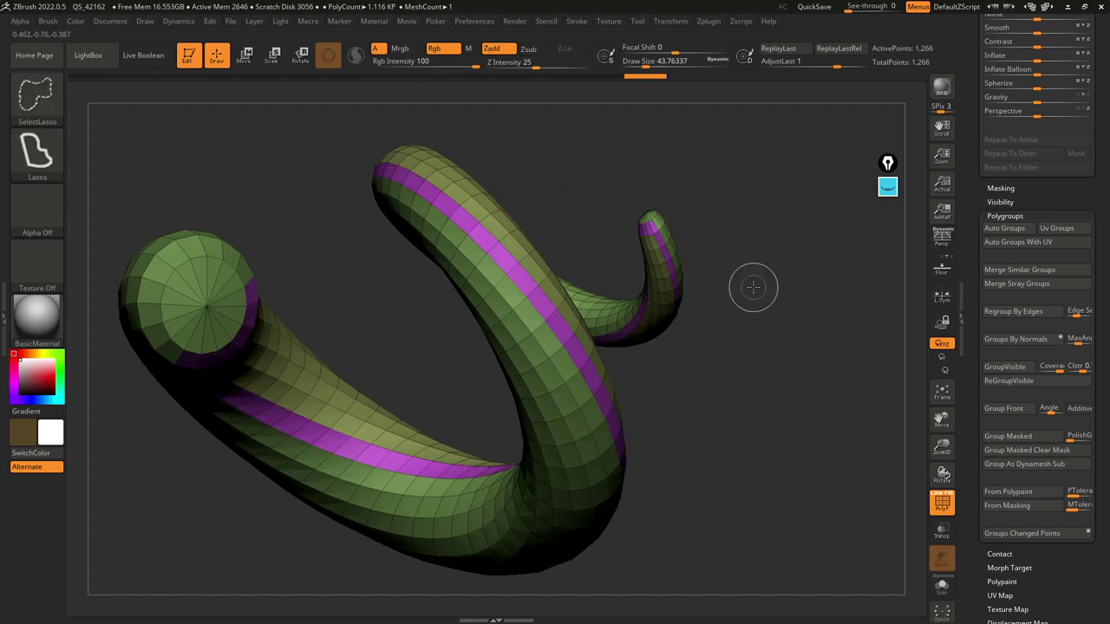
drag(766, 333, 750, 321)
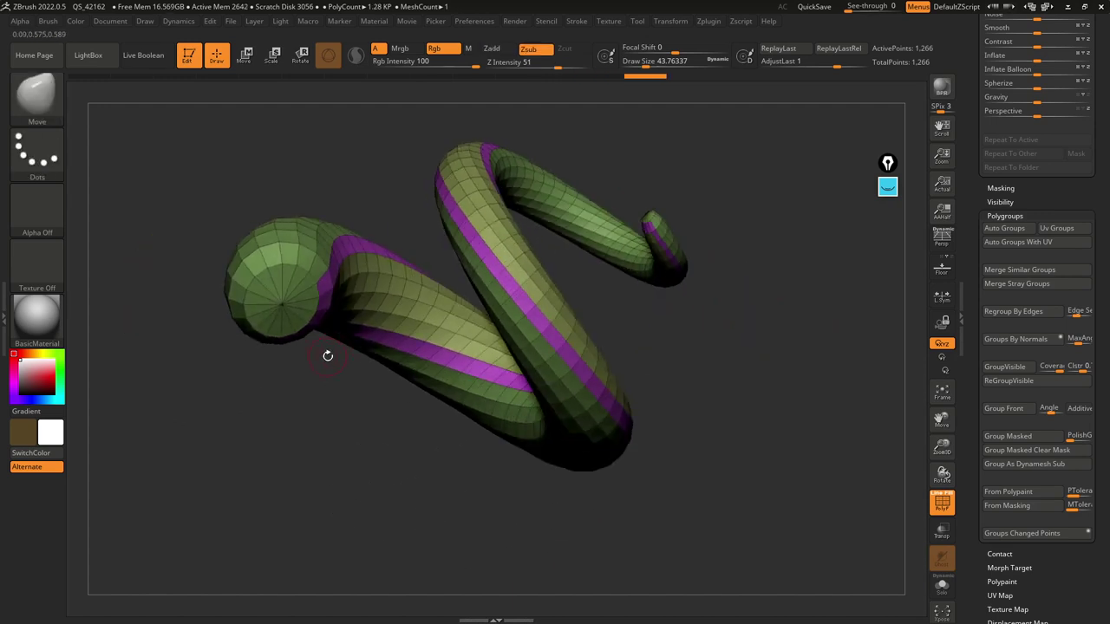
Step: Set the selection brush to SelectRect and hide the green polygroup, leaving the purple strips and the olive section visible
ctrl+shift+click(44, 96)
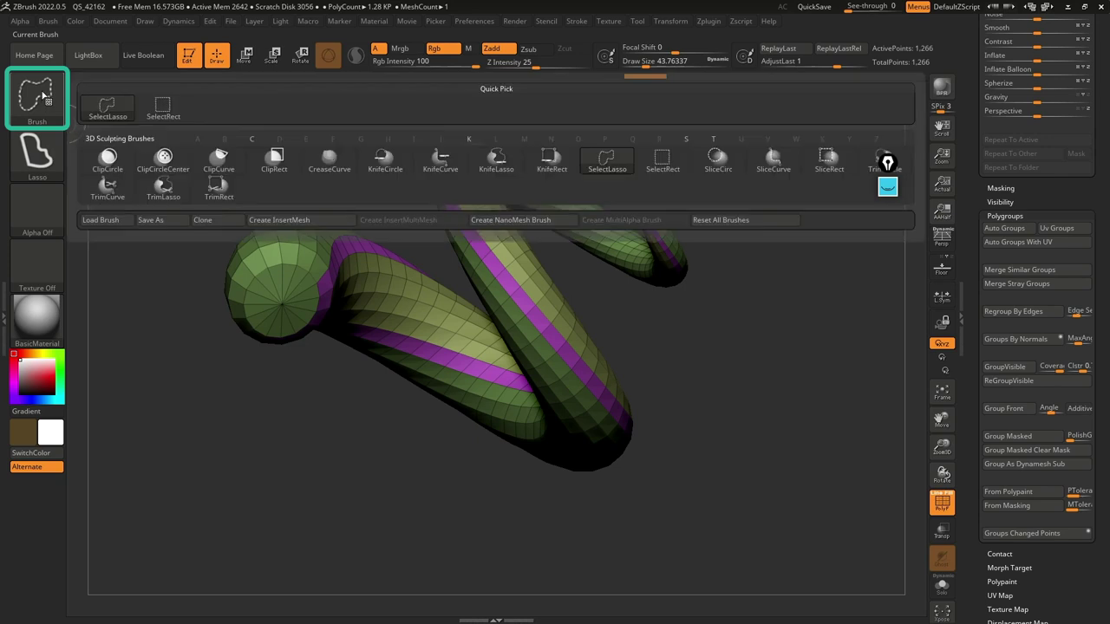
ctrl+shift+click(170, 110)
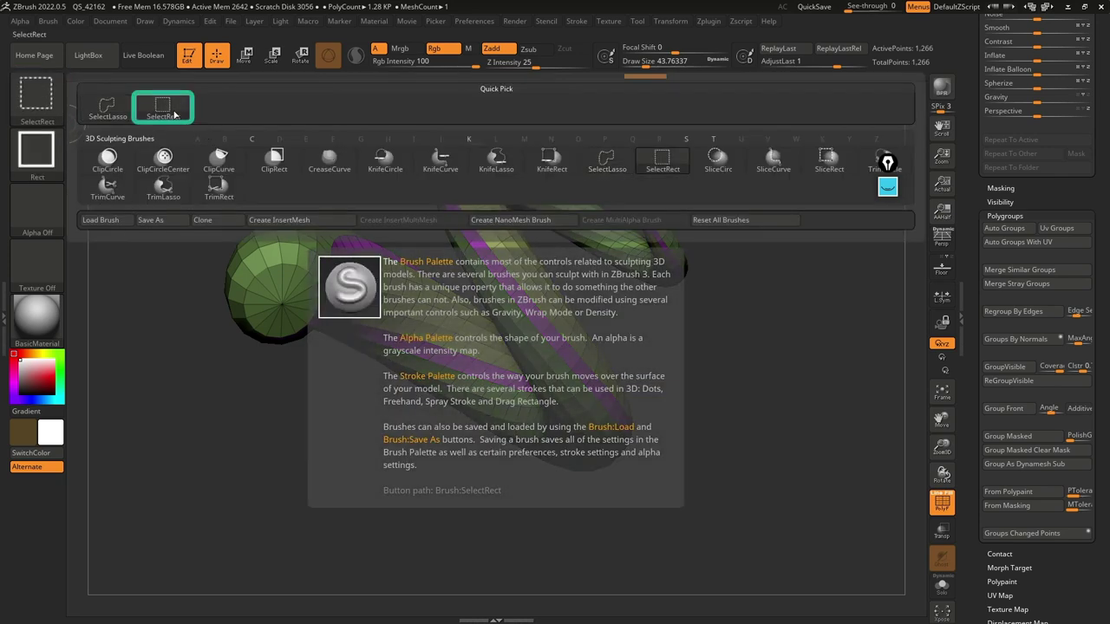
right_drag(402, 284, 379, 275)
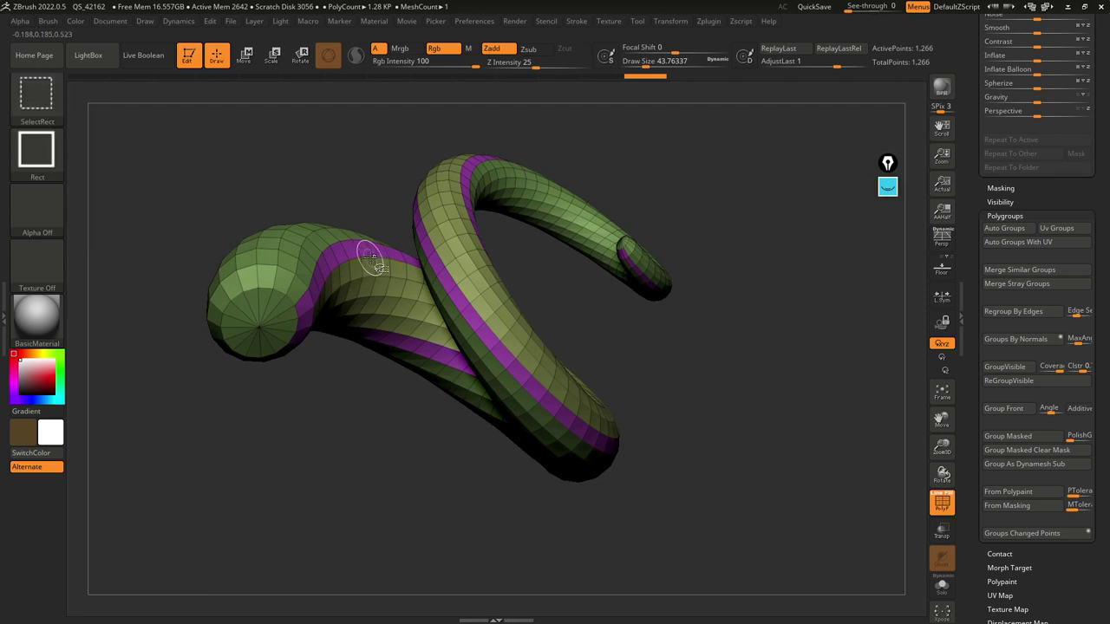
ctrl+shift+click(373, 256)
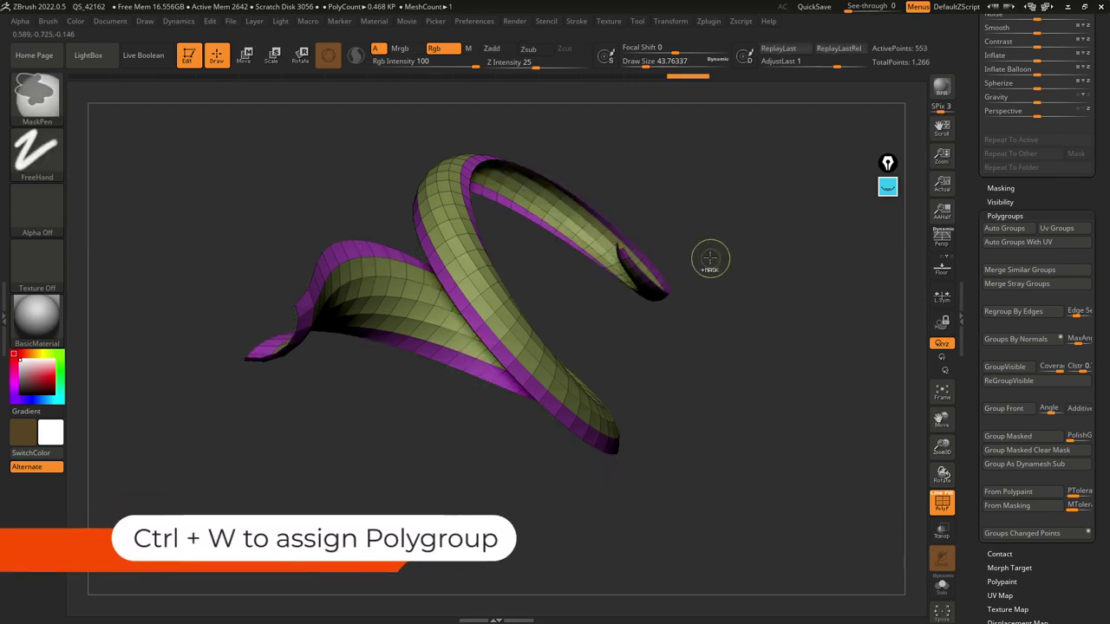
Step: Merge the visible strips and inner section into a single polygroup, and unhide the rest of the horn
key(ctrl+w)
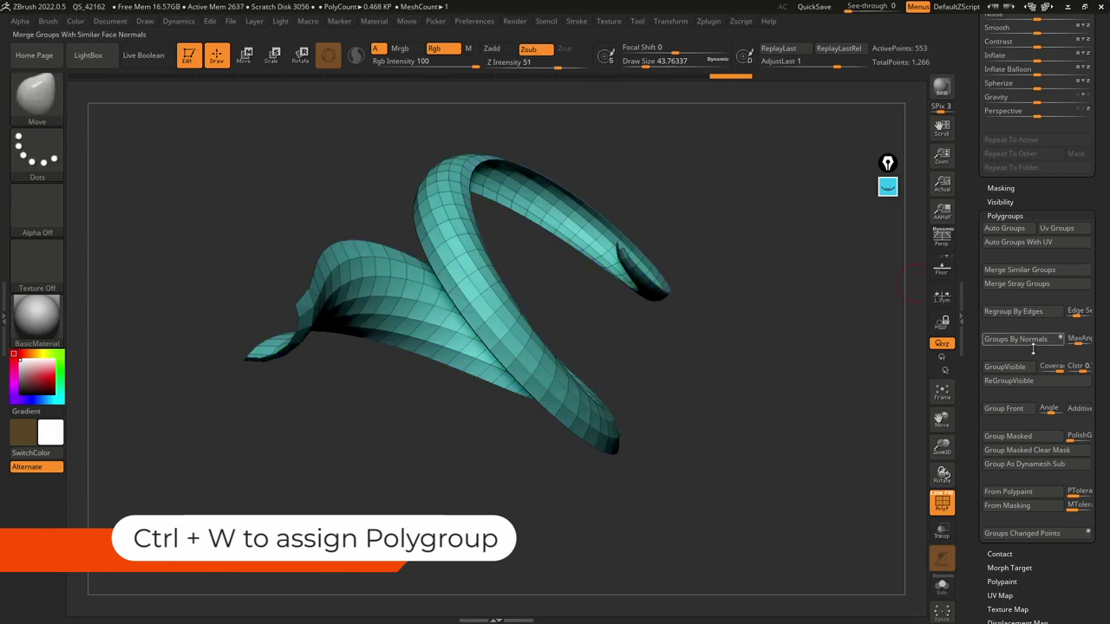
click(1012, 368)
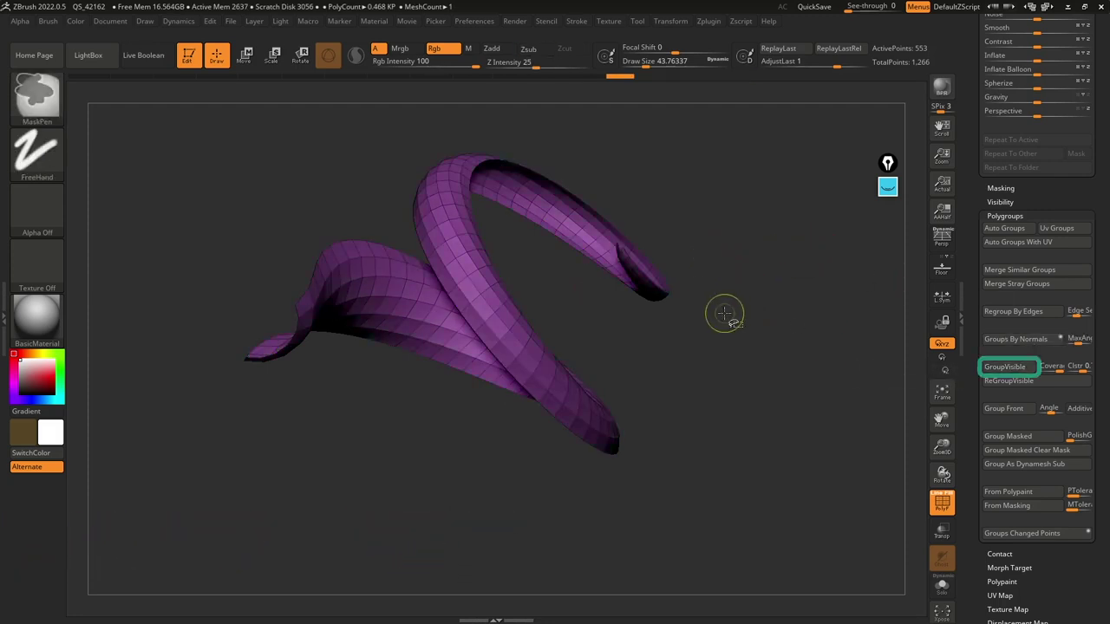
ctrl+shift+click(725, 312)
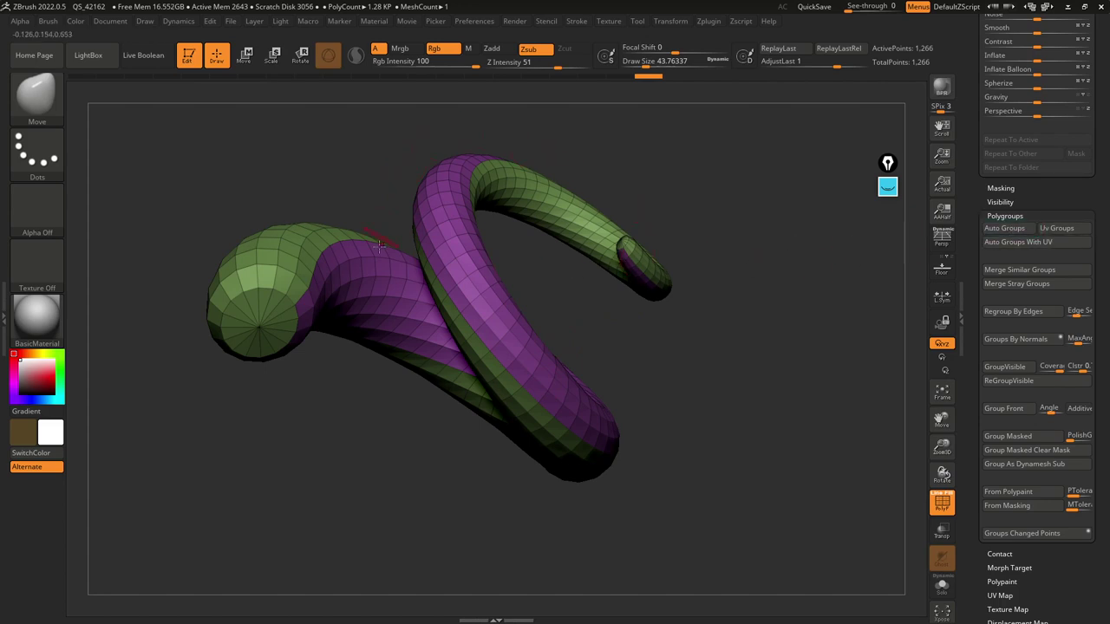
Step: Subdivide the horn up to subdivision level 4 and check its smooth surface with the polyframe off
drag(744, 335, 645, 240)
drag(983, 193, 991, 349)
click(1019, 294)
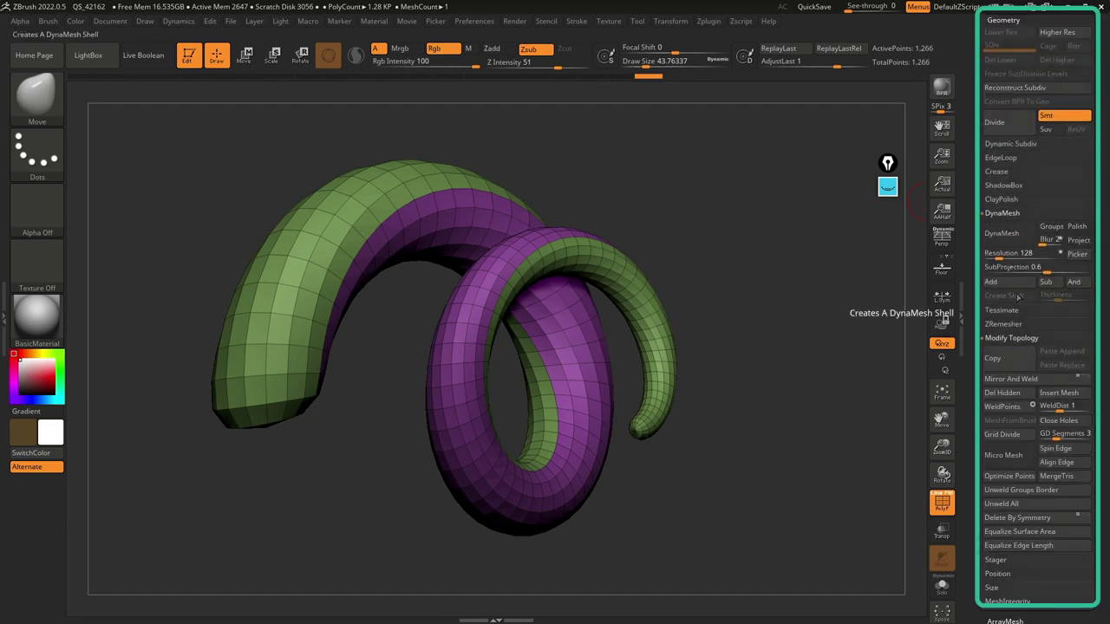
drag(970, 212, 973, 285)
click(1006, 192)
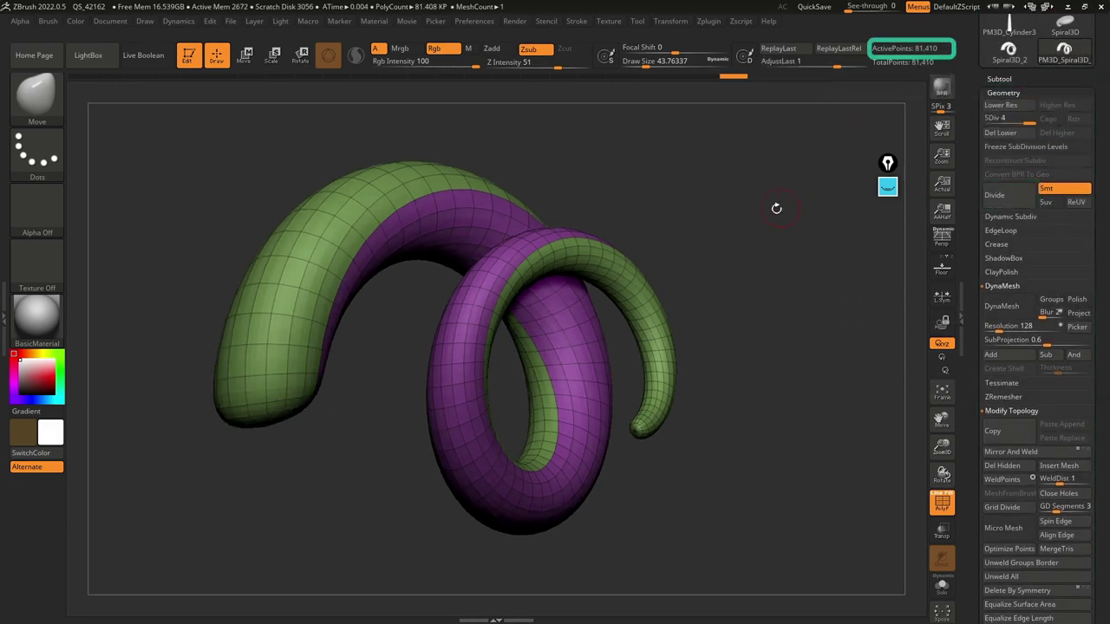
key(shift+f)
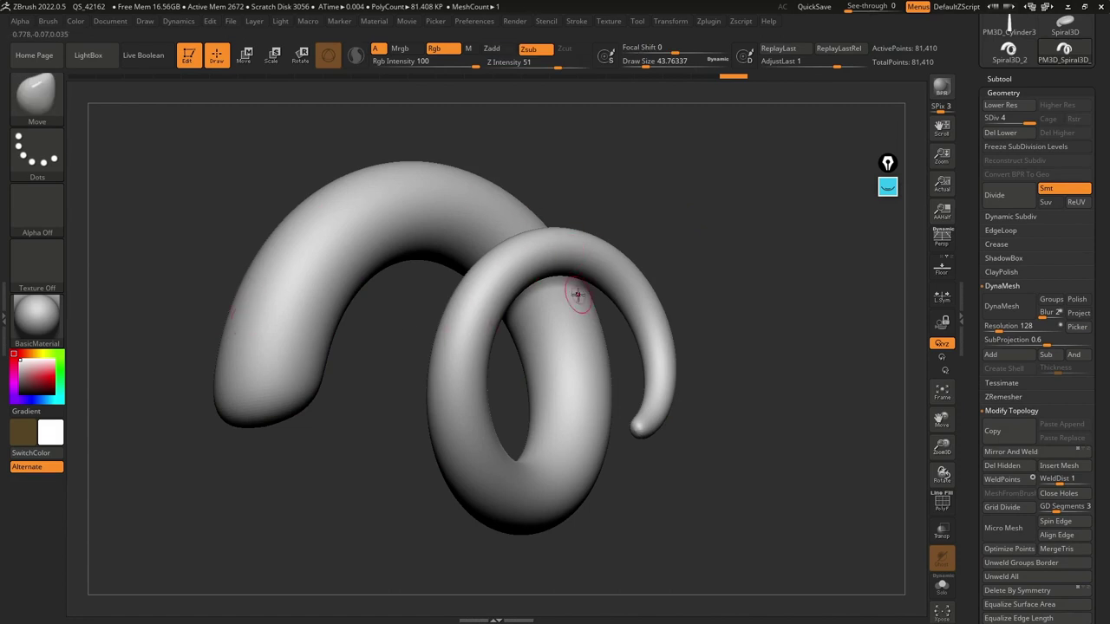
key(shift+f)
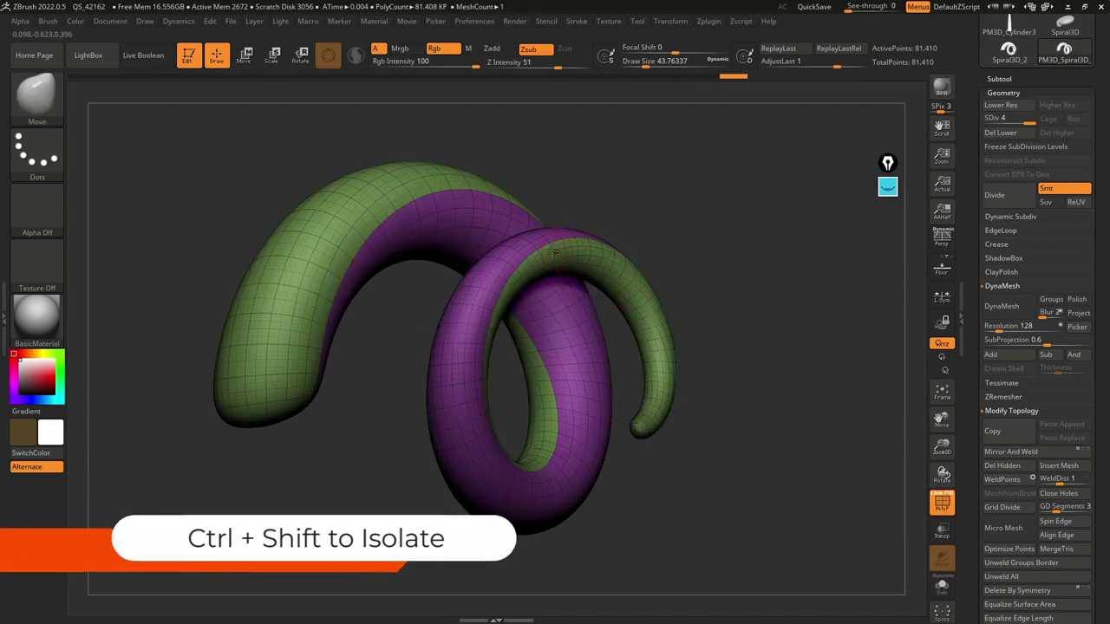
Step: Isolate the horn's purple polygroup and mask it completely
key(ctrl)
key(ctrl+shift)
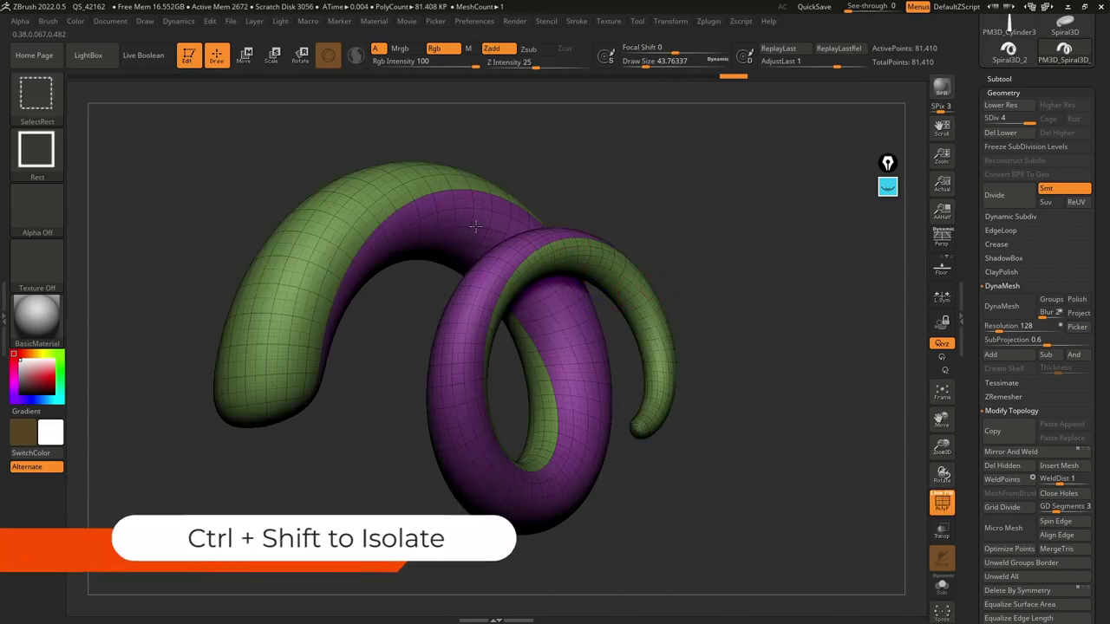
ctrl+shift+click(476, 226)
key(ctrl)
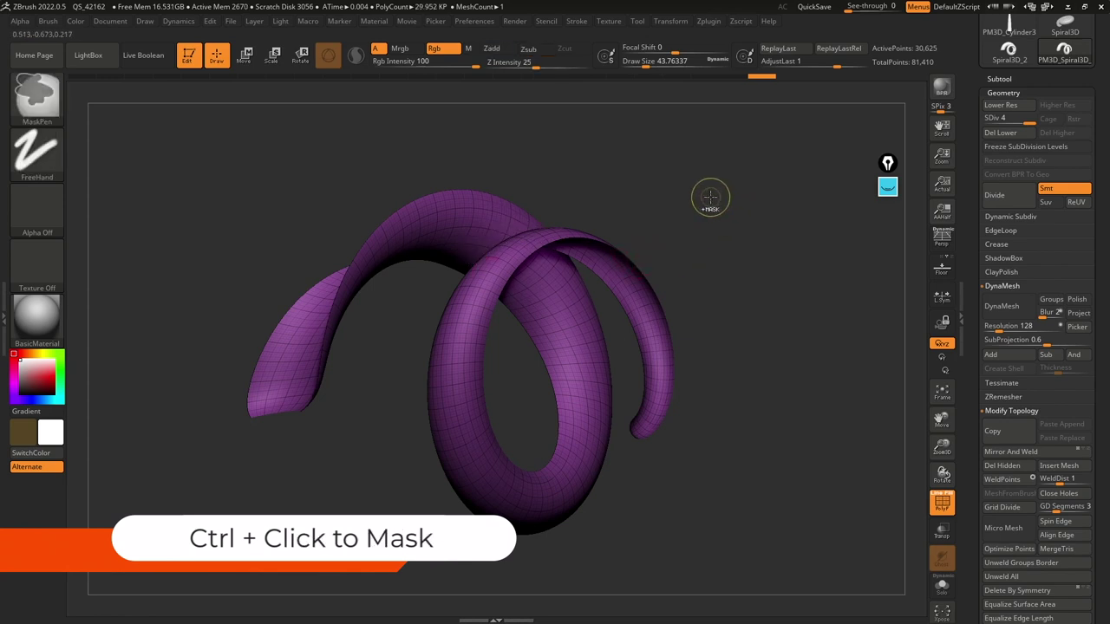
ctrl+click(705, 180)
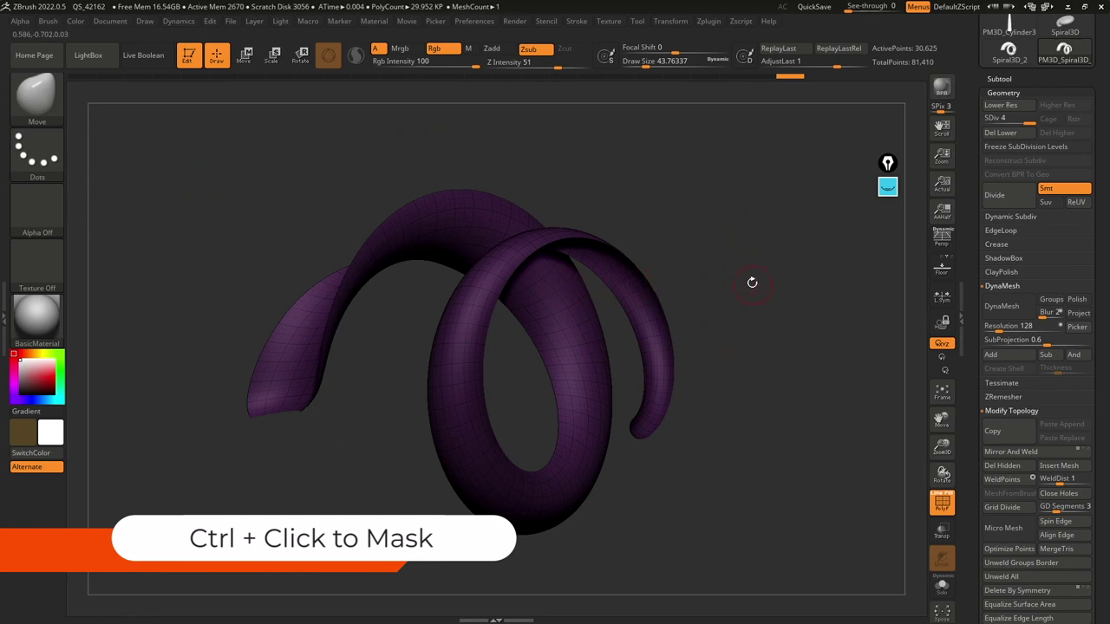
Step: Unhide the rest of the horn while keeping the mask on the purple polygroup
key(ctrl)
key(ctrl+shift)
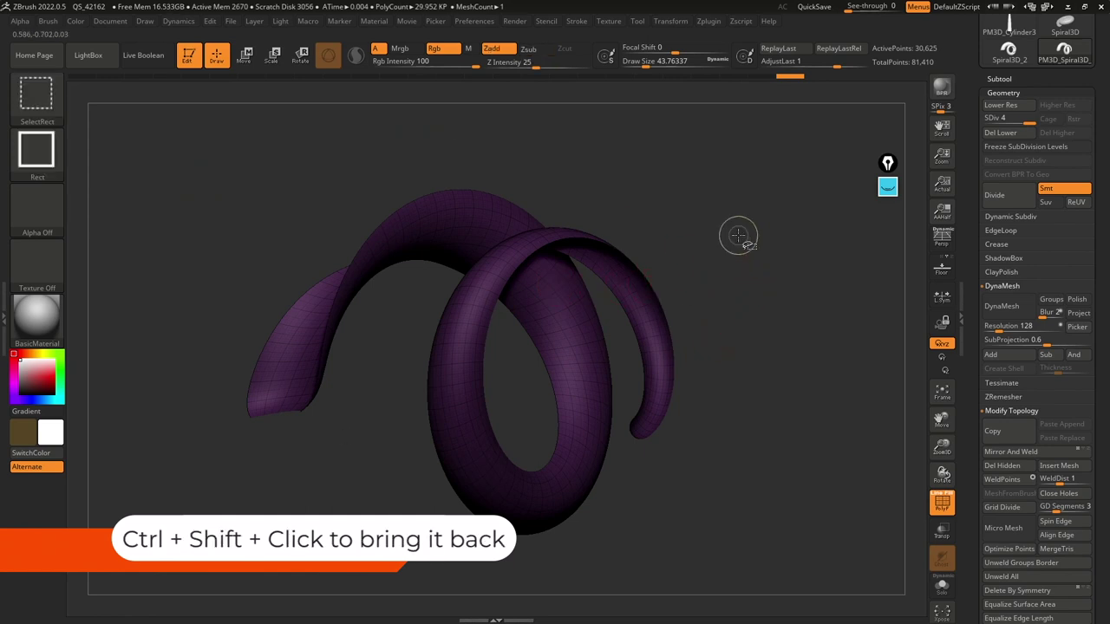
ctrl+shift+click(738, 234)
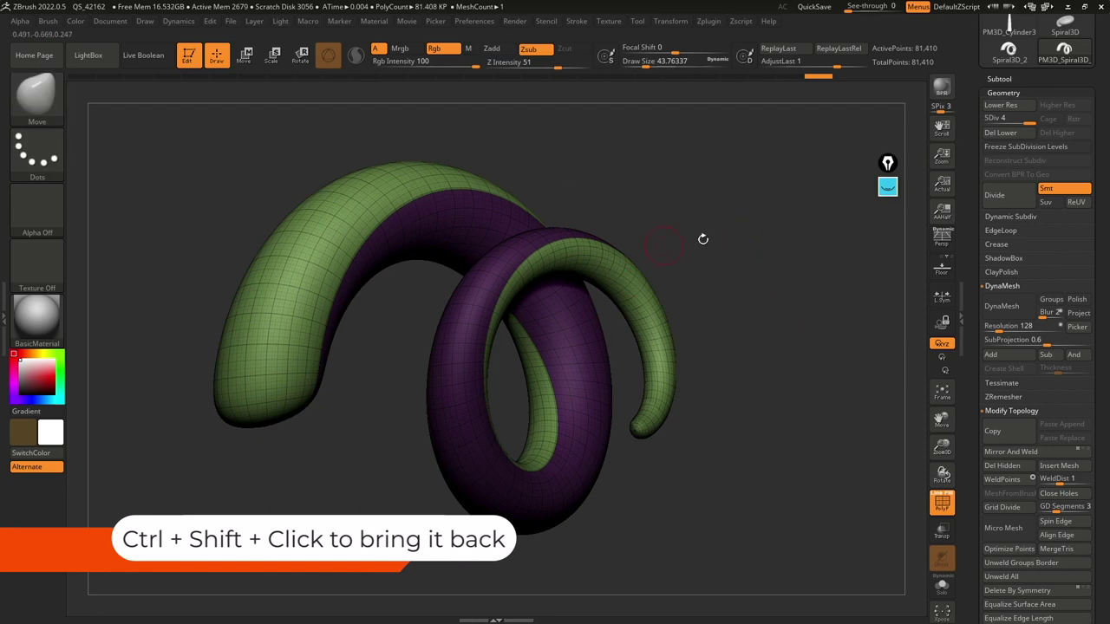
drag(754, 218, 731, 218)
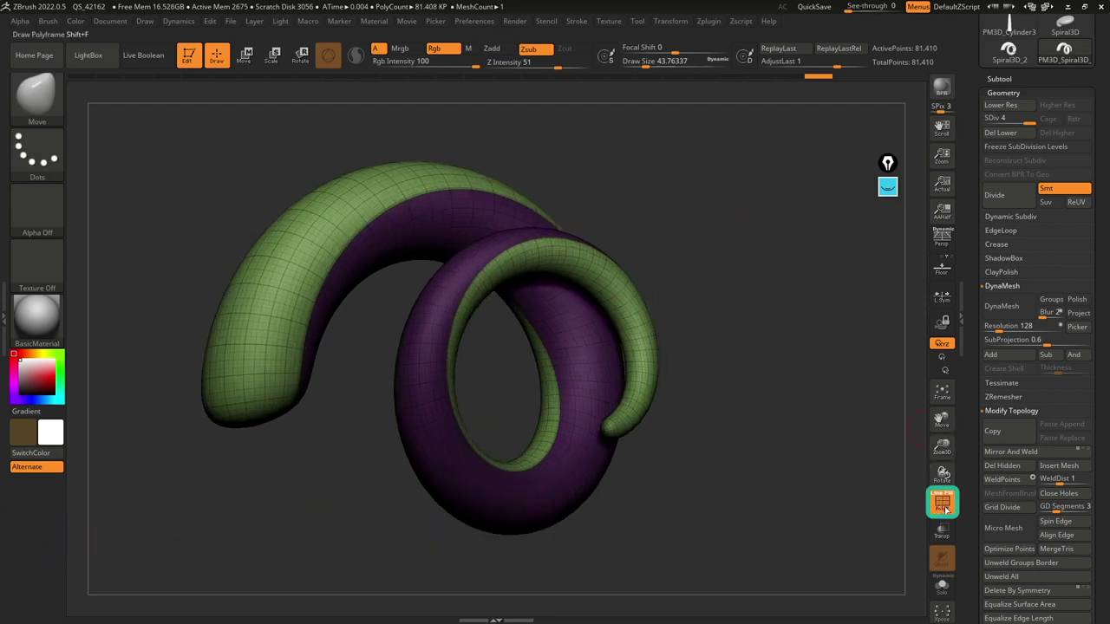
Step: Turn off the polyframe, blur the mask on the purple polygroup, and invert it onto the green polygroup
click(943, 503)
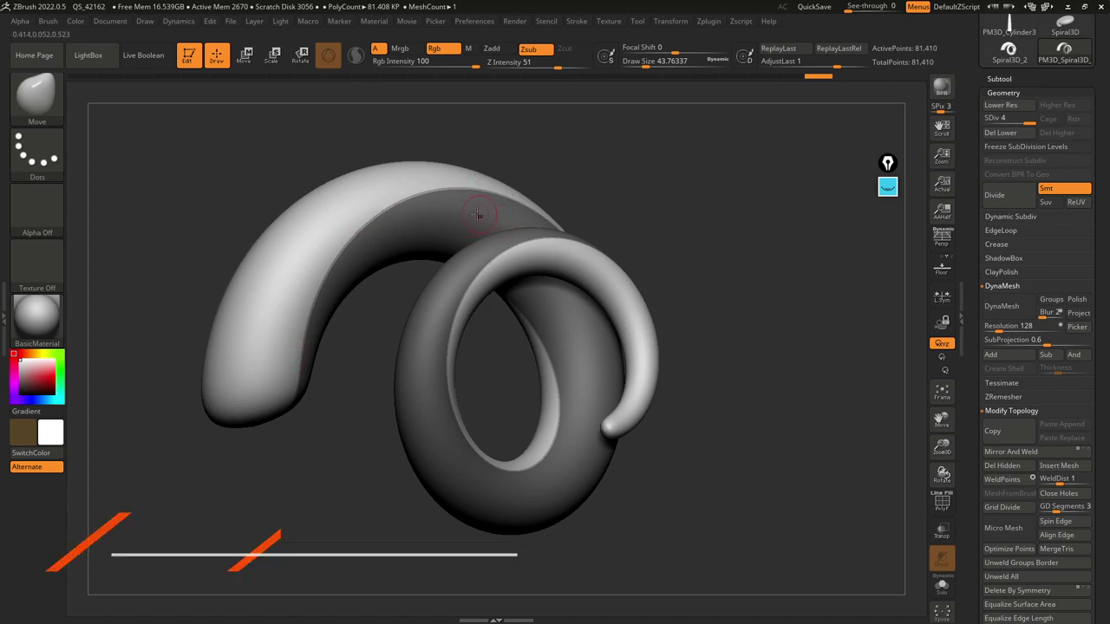
key(ctrl)
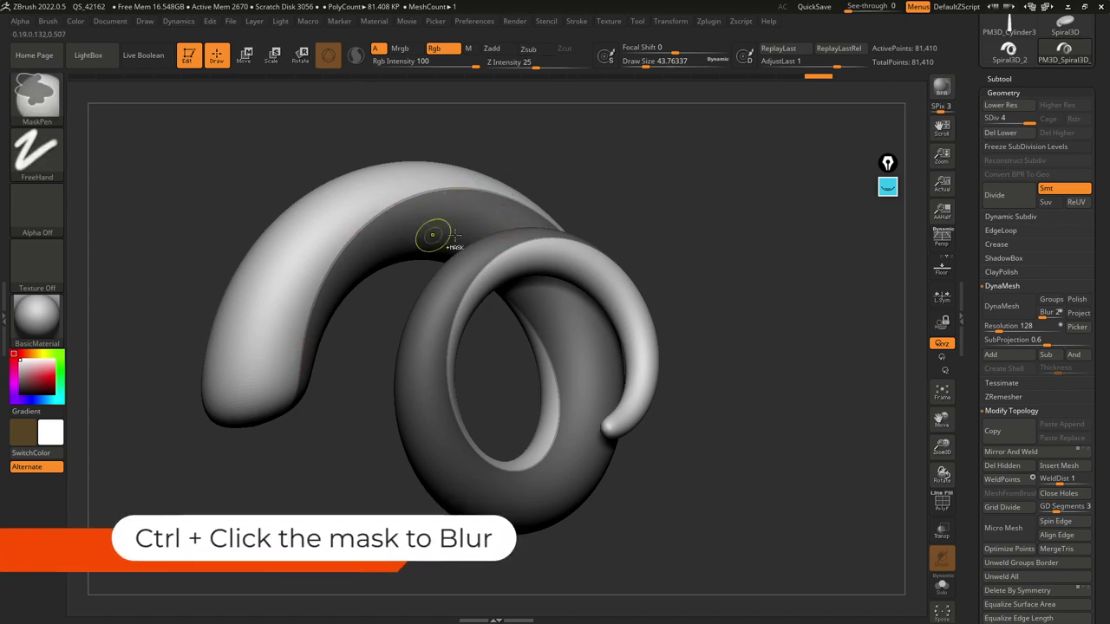
ctrl+click(456, 212)
ctrl+click(456, 212)
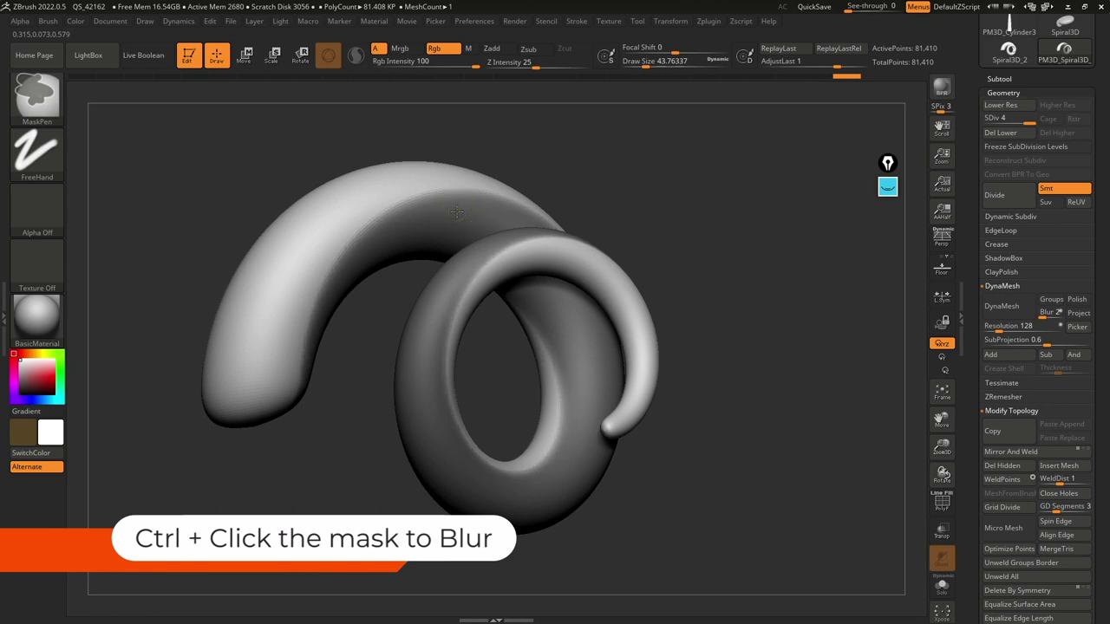
key(ctrl)
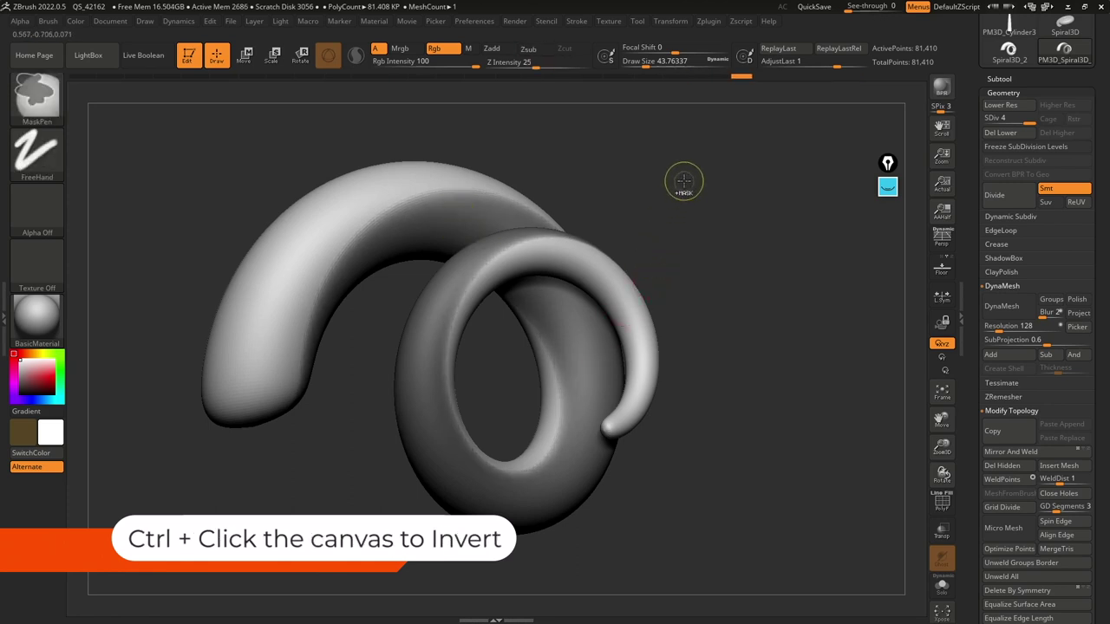
ctrl+click(683, 180)
key(ctrl)
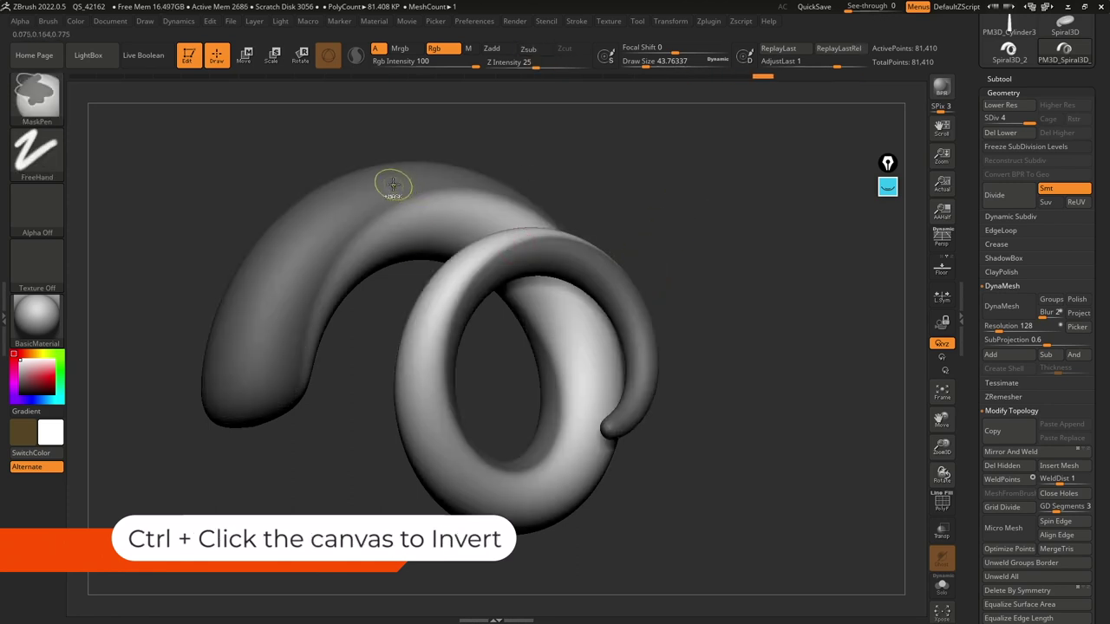
Step: Soften the inverted mask with one blur, undoing any excess blurring, and compare it against the polygroups in polyframe
ctrl+click(364, 188)
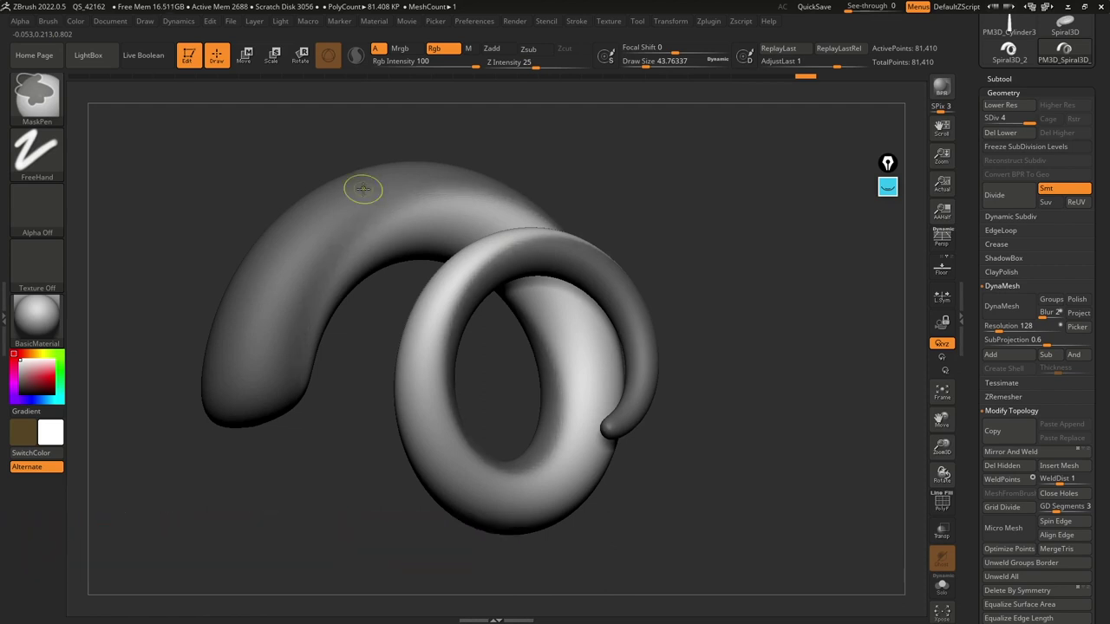
key(alt)
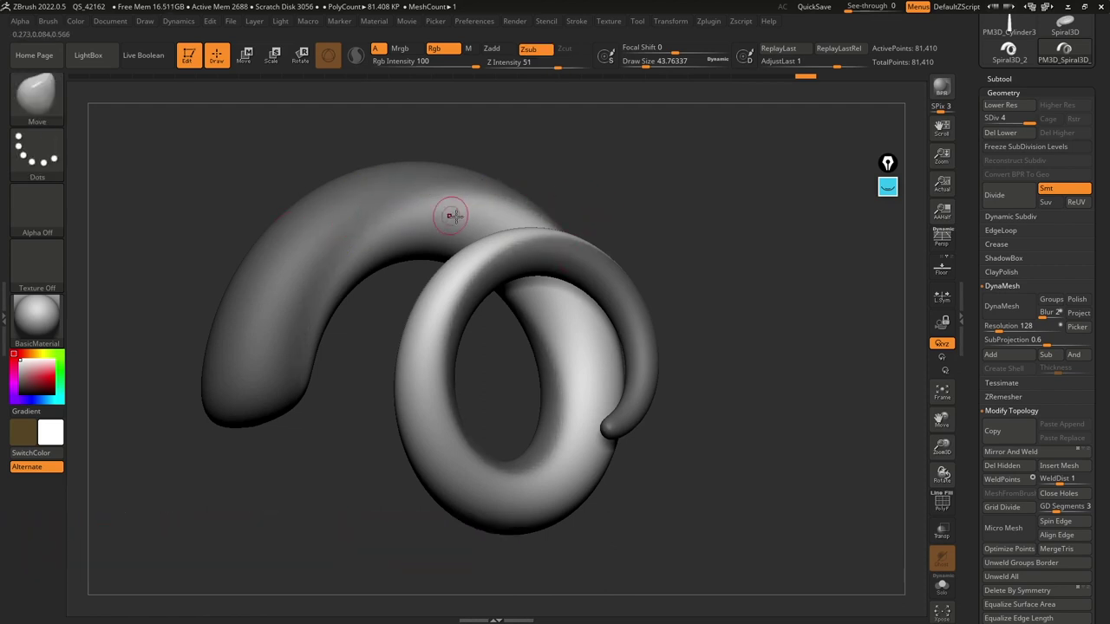
key(ctrl+z)
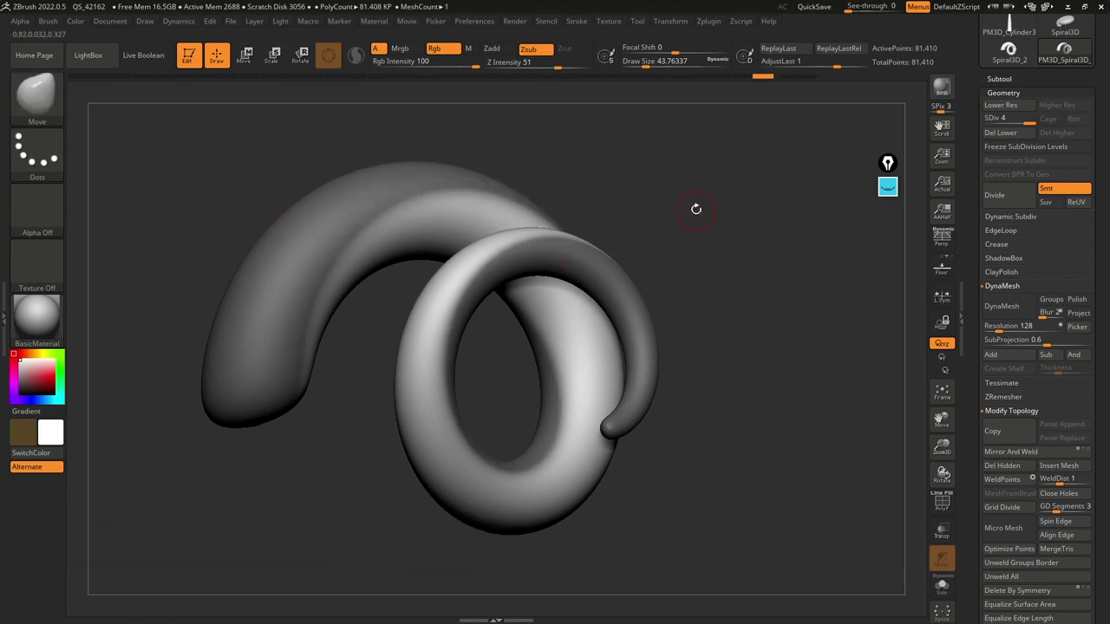
key(ctrl+z)
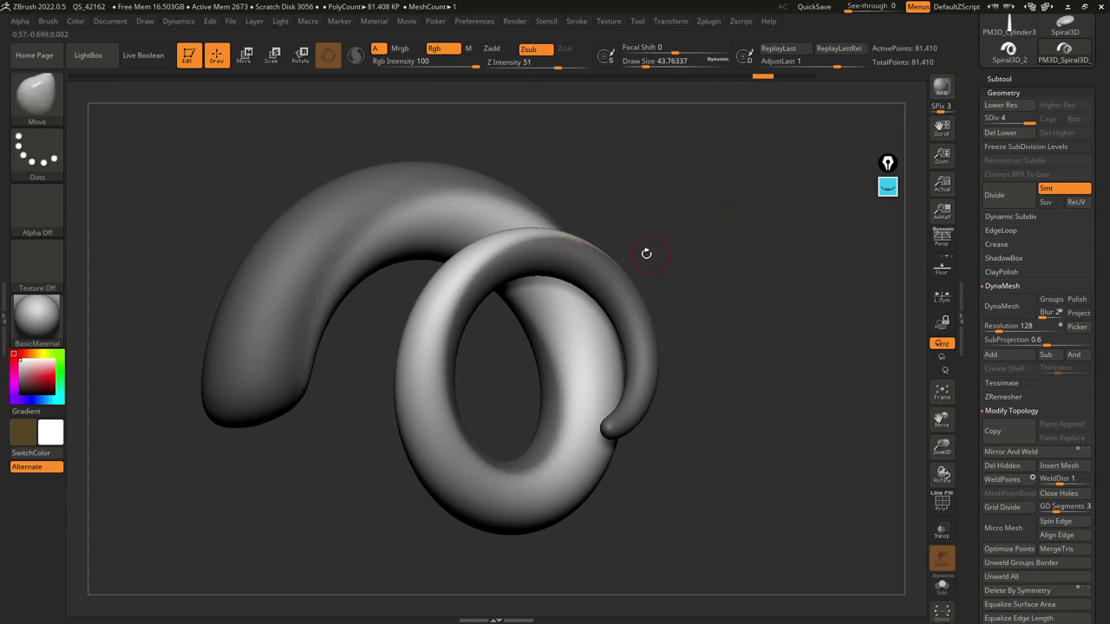
key(shift+f)
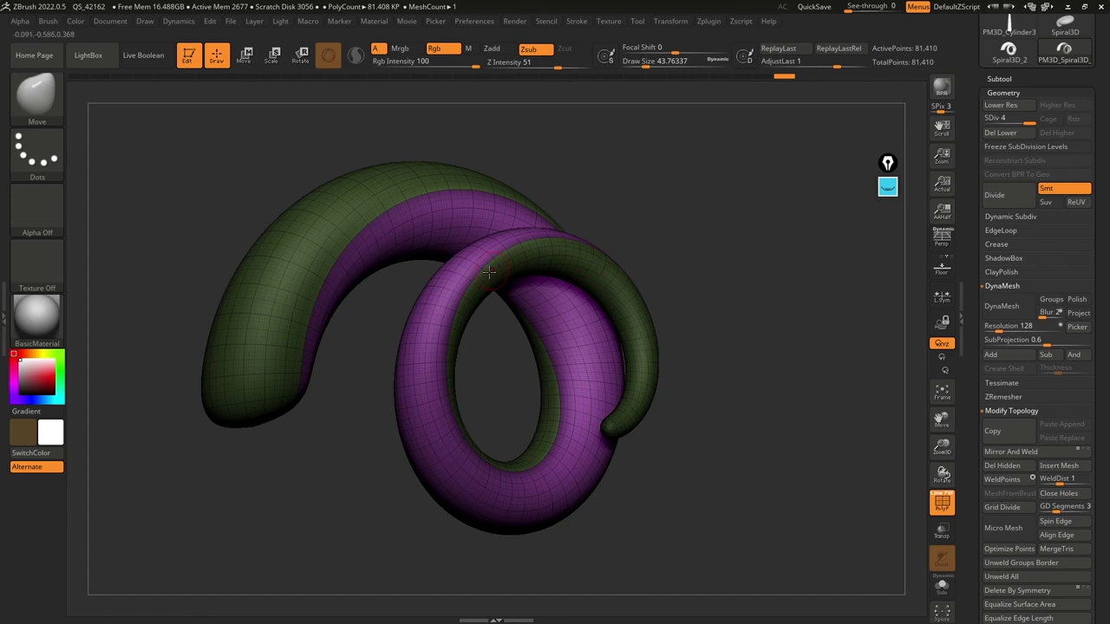
key(shift+f)
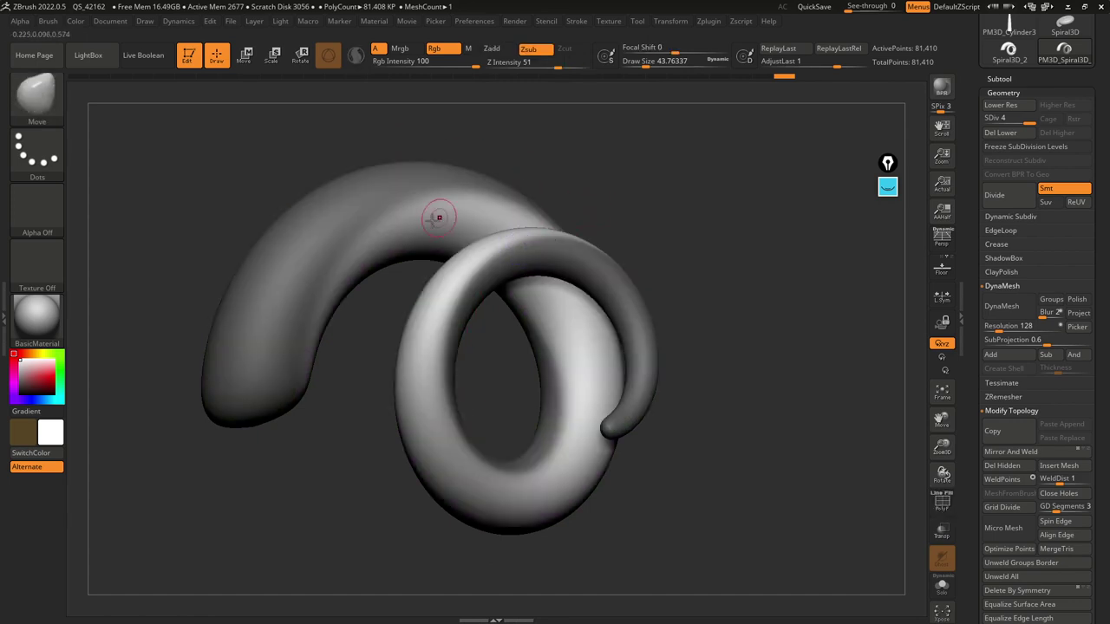
Step: Apply a negative Inflate deformation to the unmasked strip to sink a lengthwise groove into the horn
drag(981, 293, 966, 152)
shift+click(1021, 145)
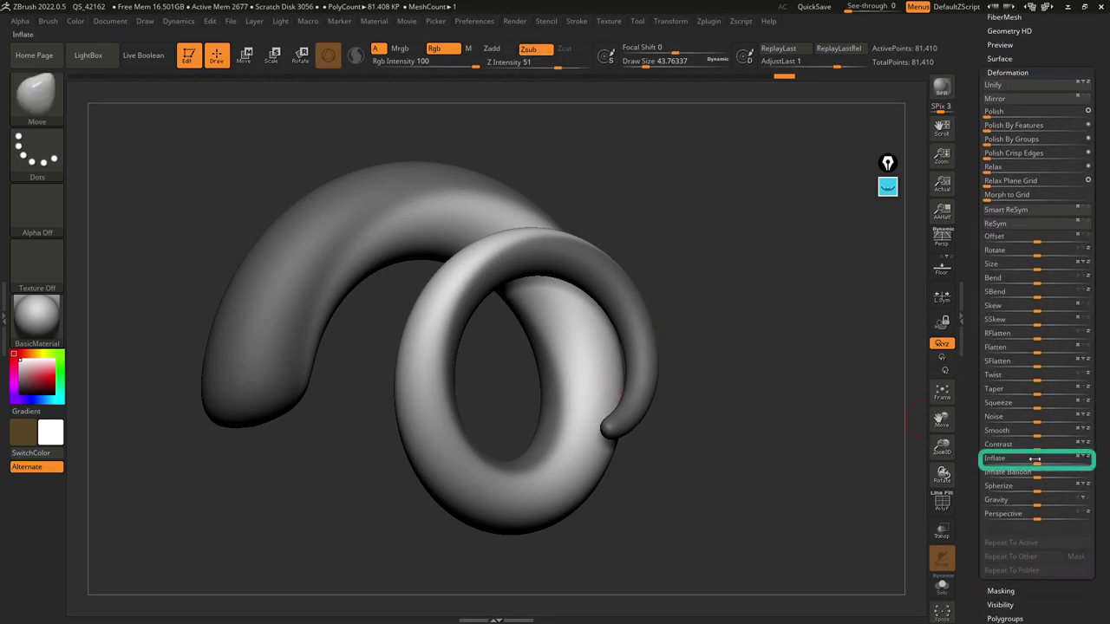
drag(1029, 460, 1003, 463)
mouse_move(669, 354)
mouse_down()
mouse_move(647, 203)
mouse_move(656, 327)
mouse_move(676, 336)
mouse_up()
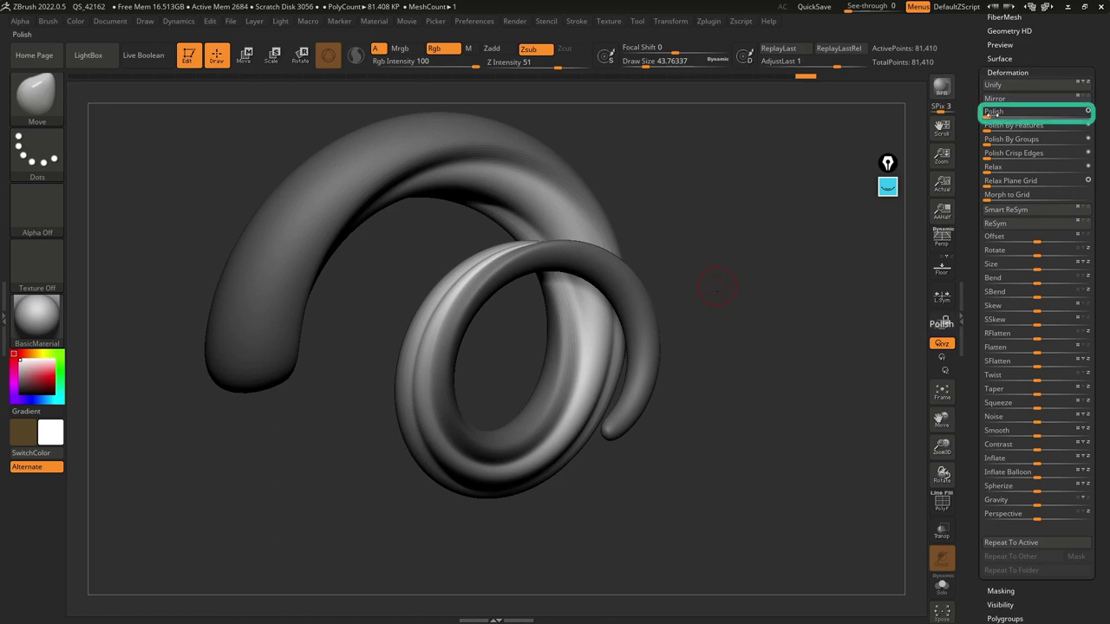
Step: Try the Polish, Relax and Smooth deformations on the unmasked groove to soften its surface
drag(987, 113, 1039, 113)
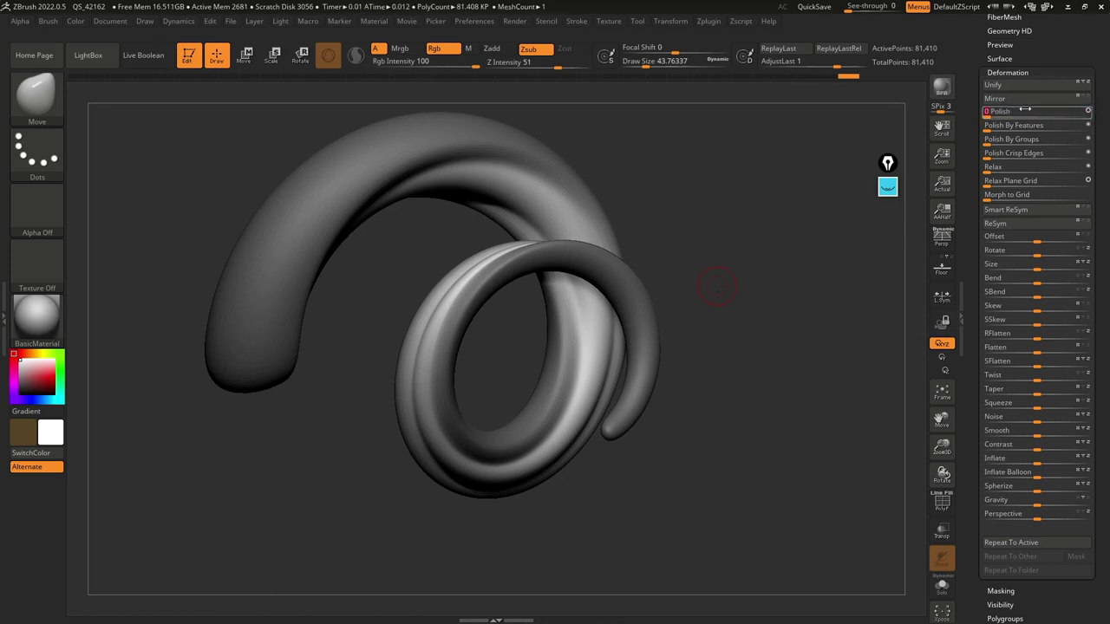
click(1044, 103)
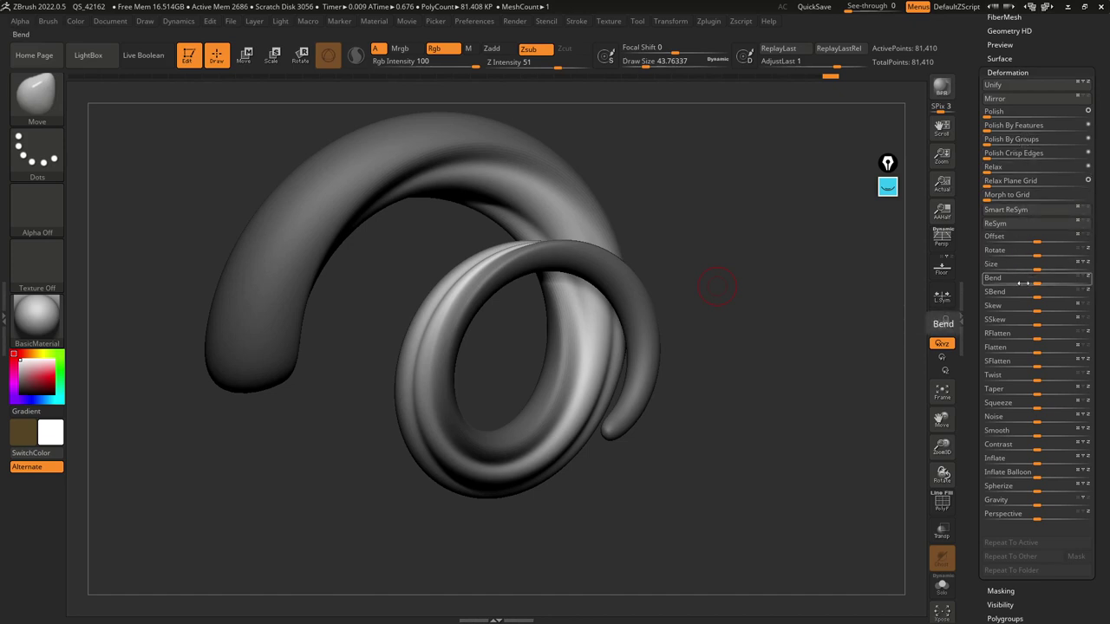
click(996, 167)
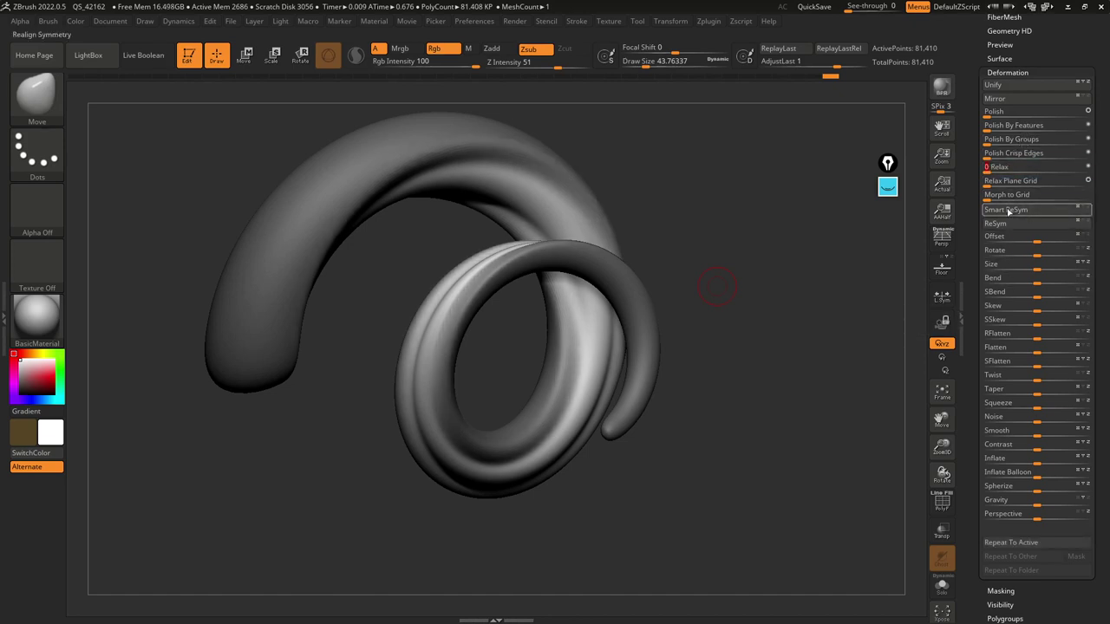
click(1041, 433)
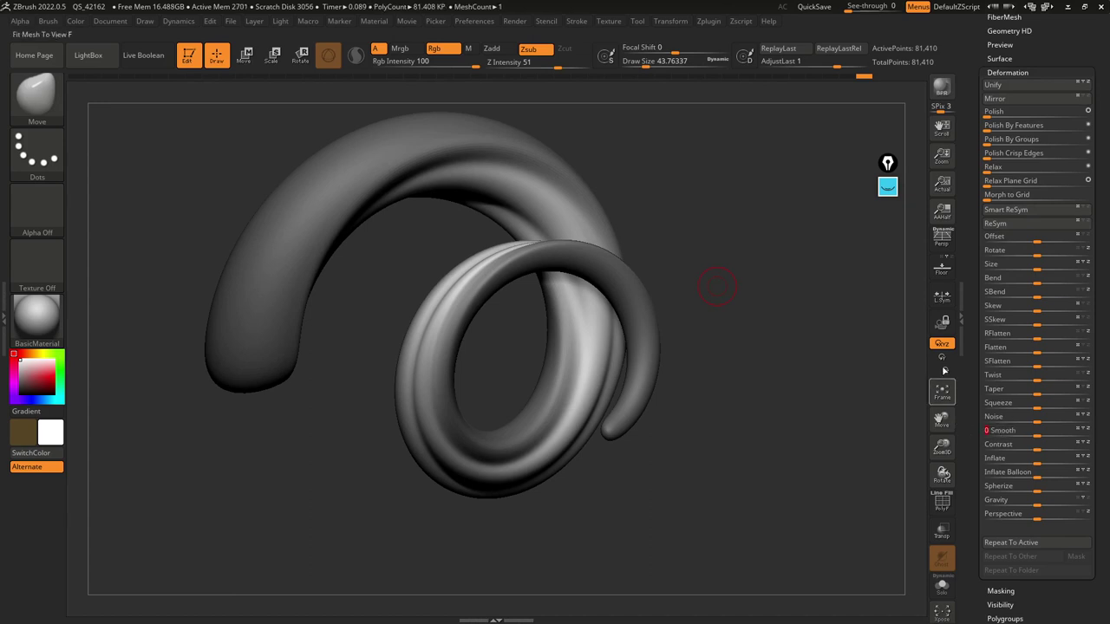
Step: Set the brush Draw Size to about 90 for smoothing the horn's groove
drag(822, 381, 775, 376)
key(space)
drag(726, 305, 742, 306)
key(shift)
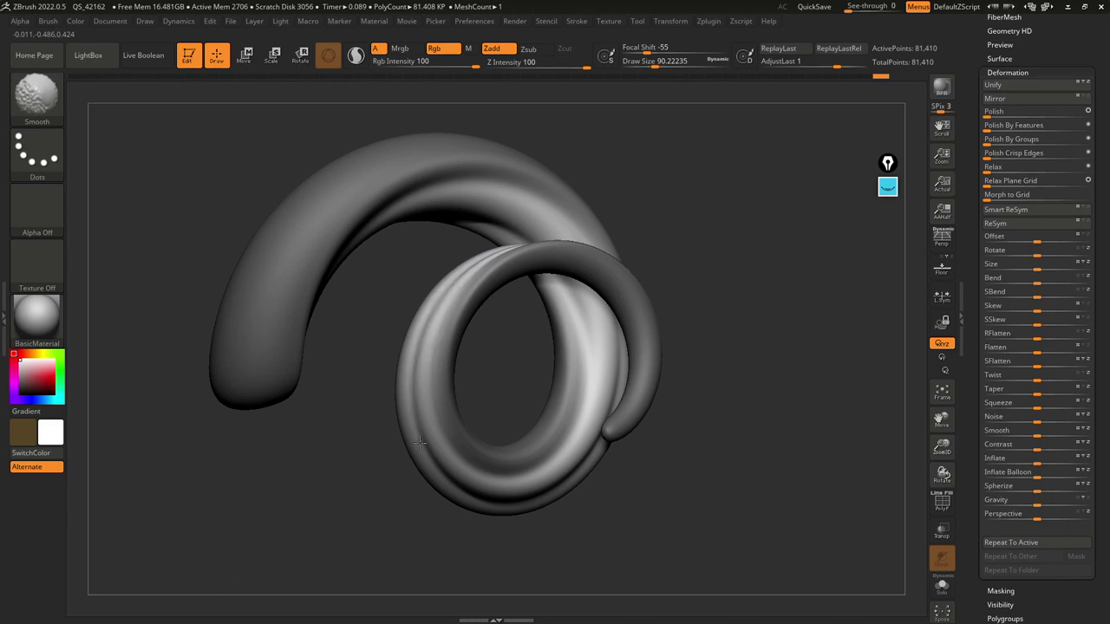
Step: Lower the horn to subdivision level 2 and smooth the unmasked groove along the coil with the Smooth brush
scroll(989, 142, up, 10)
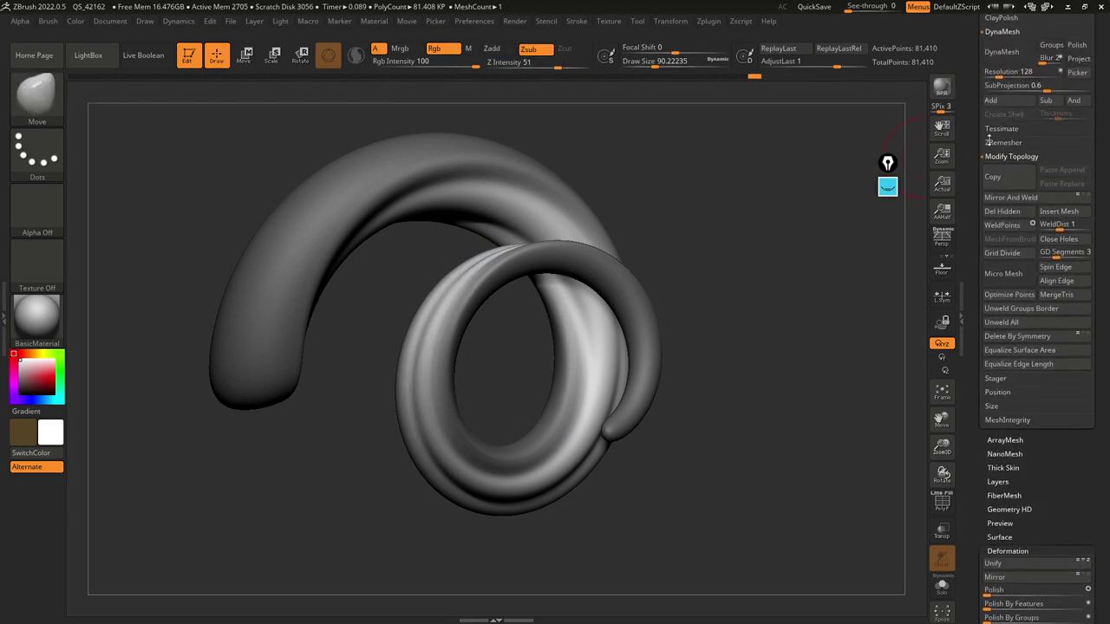
scroll(997, 141, up, 8)
click(1006, 186)
mouse_move(539, 229)
shift+mouse_down()
mouse_move(434, 201)
mouse_move(499, 191)
mouse_move(555, 228)
shift+mouse_up()
right_drag(612, 291, 619, 221)
mouse_move(594, 260)
shift+mouse_down()
mouse_move(557, 290)
mouse_move(580, 390)
shift+mouse_up()
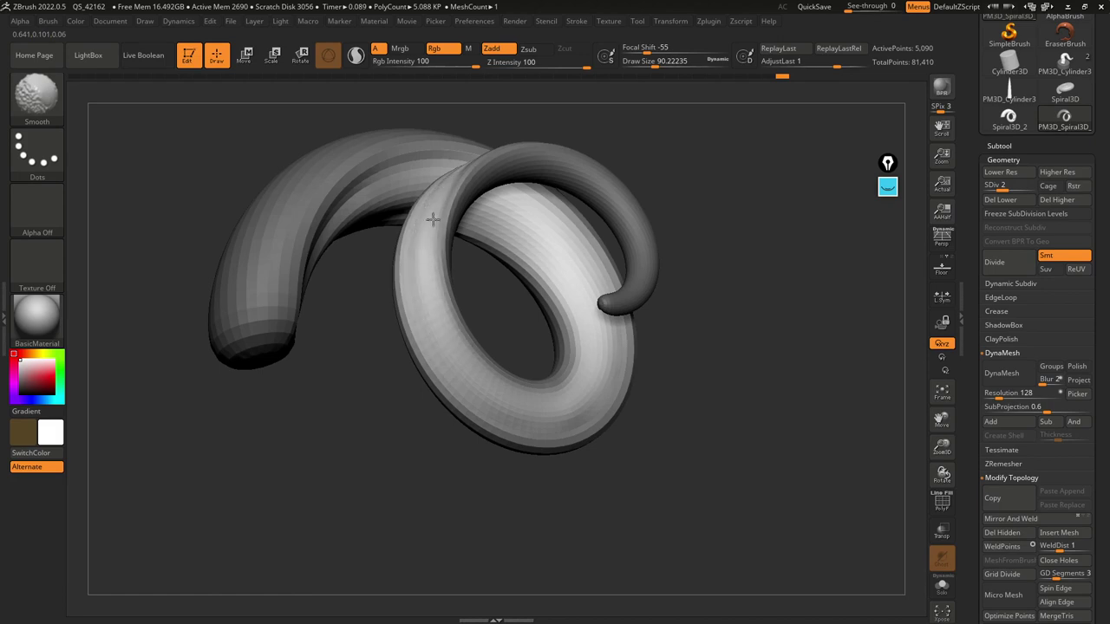
drag(371, 321, 351, 258)
right_drag(315, 311, 416, 281)
right_drag(565, 201, 686, 288)
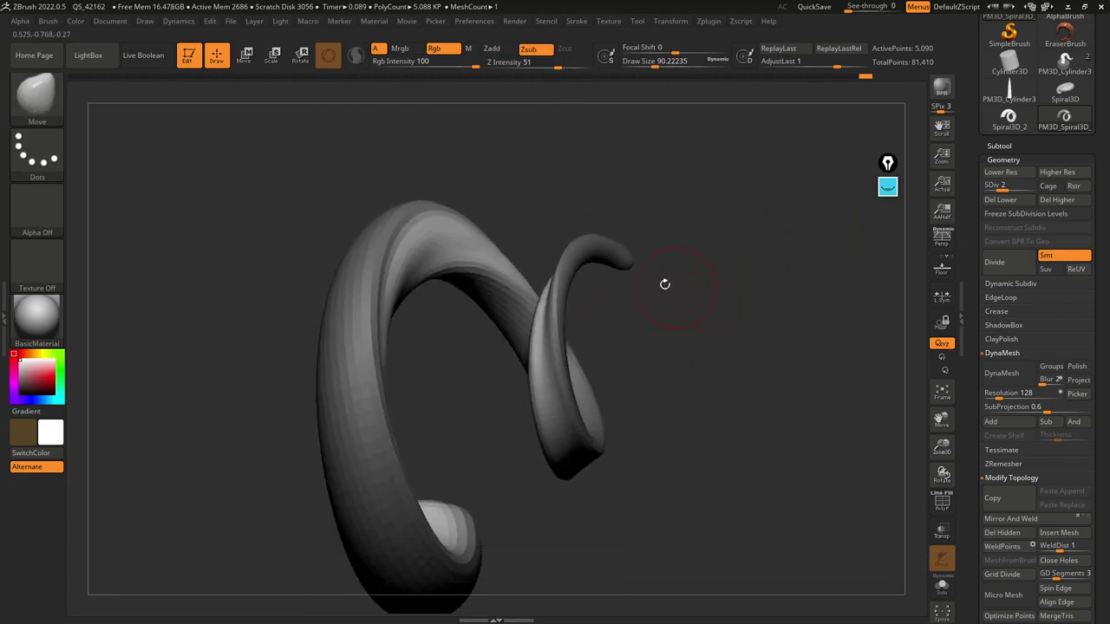
right_drag(545, 242, 629, 226)
Step: Clear the mask from the horn and return the mesh to subdivision level 4
ctrl+drag(835, 169, 760, 292)
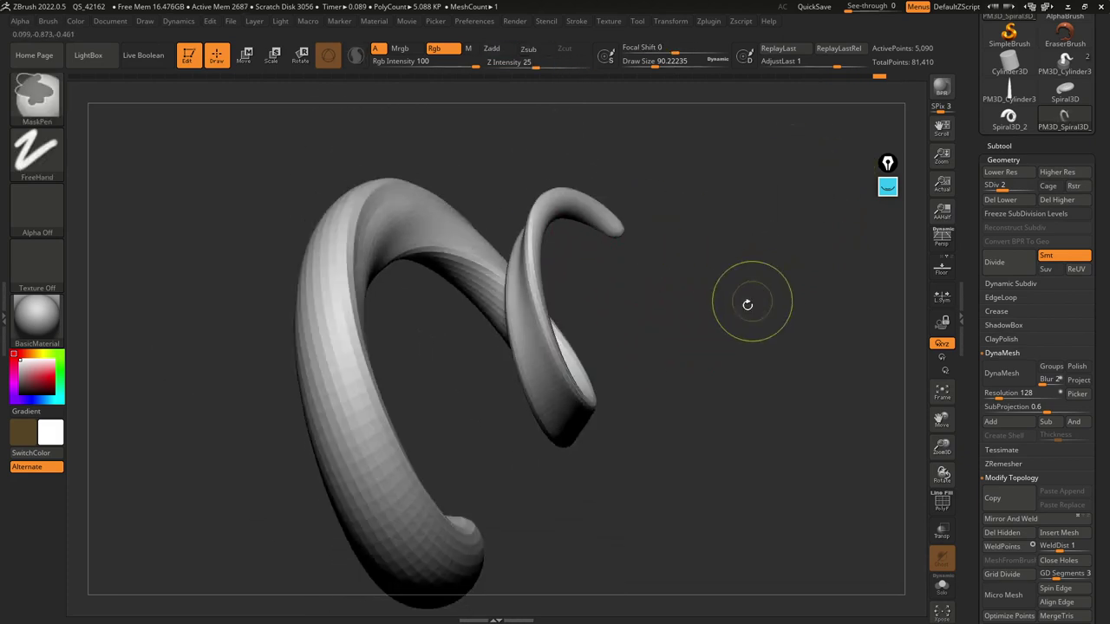
right_drag(761, 292, 709, 223)
drag(1017, 187, 1032, 186)
right_drag(832, 248, 747, 340)
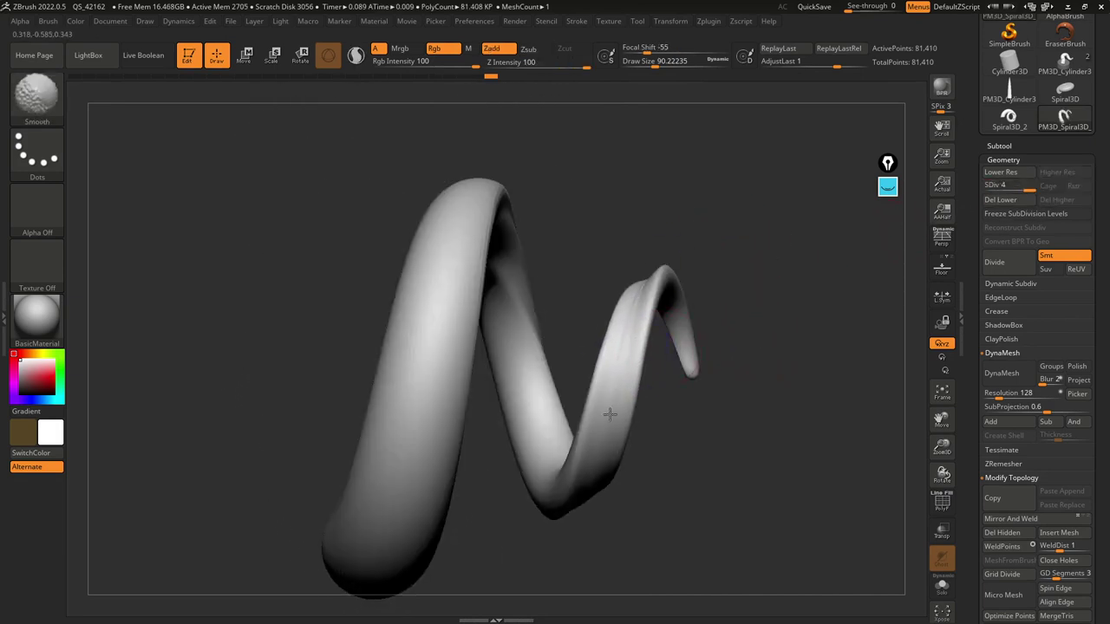
Step: Set the brush's Rgb Intensity to 10
right_drag(668, 239, 721, 201)
right_click(719, 225)
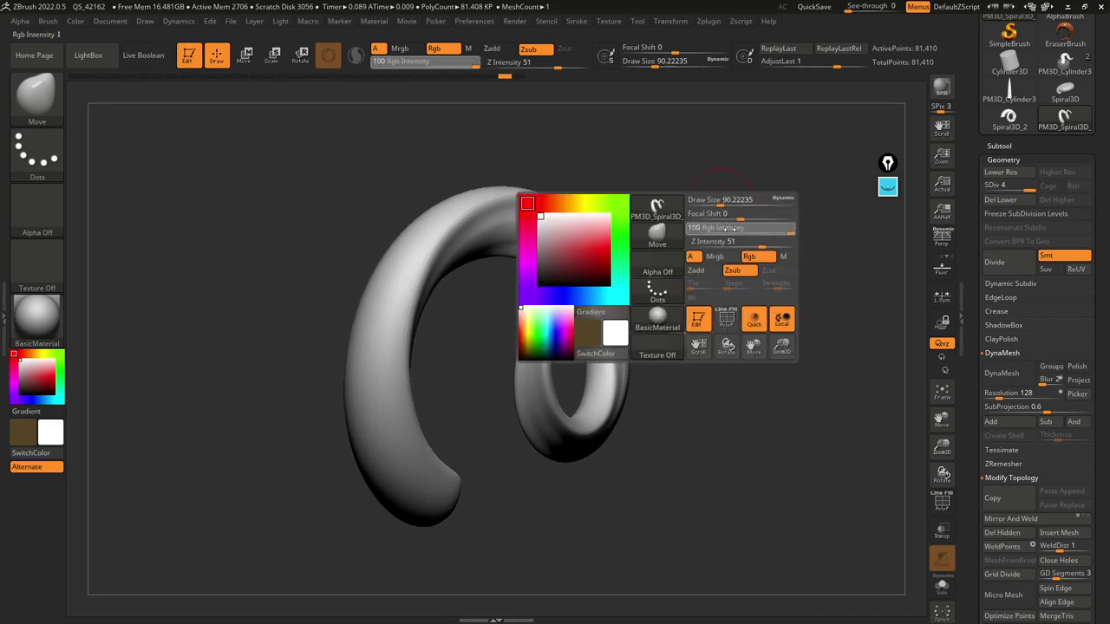
click(719, 229)
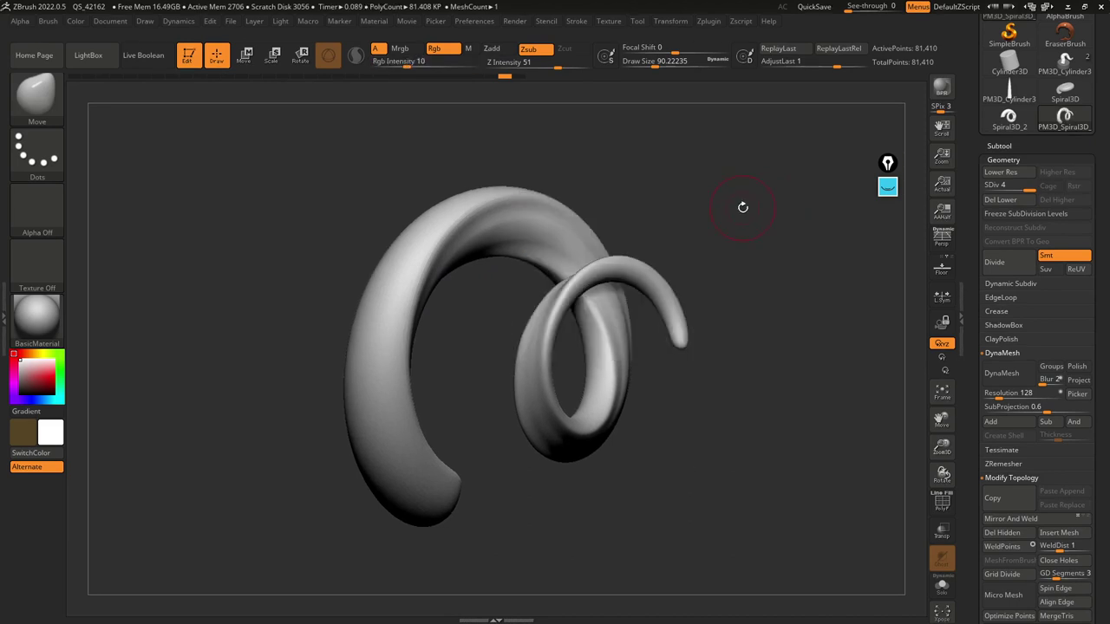